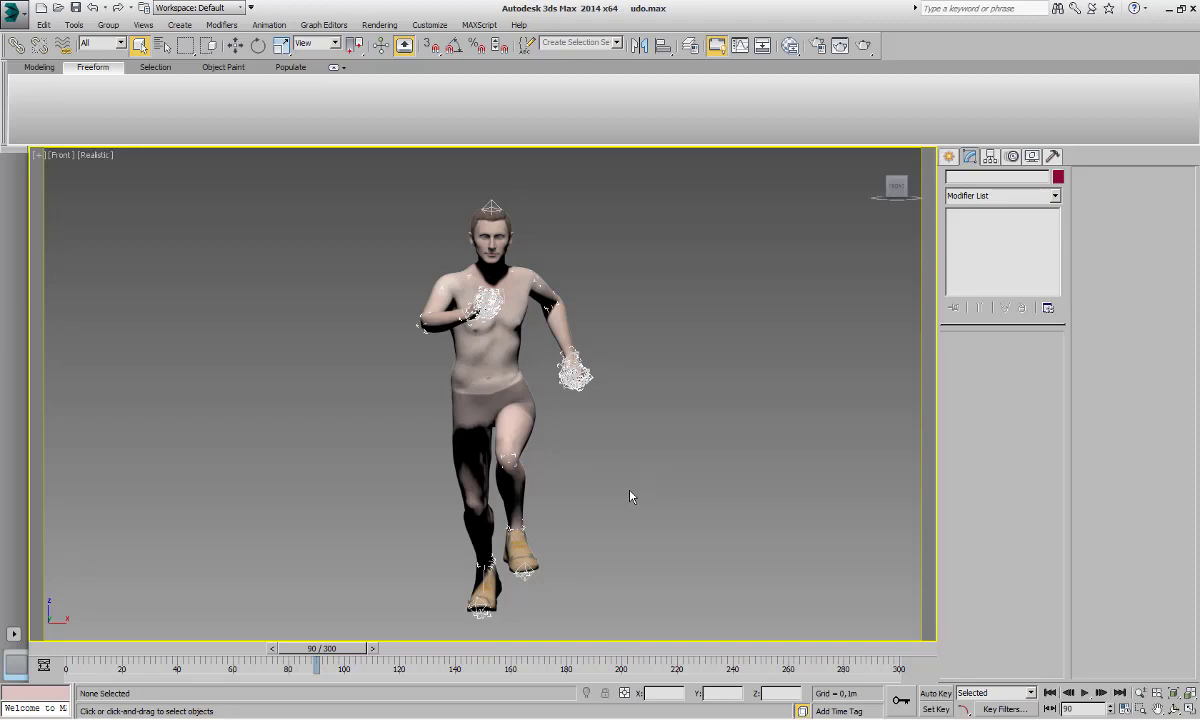
# - Play back the character's run animation and inspect the Body mesh's edges in its T-pose at frame 0
pyautogui.click(1084, 693)
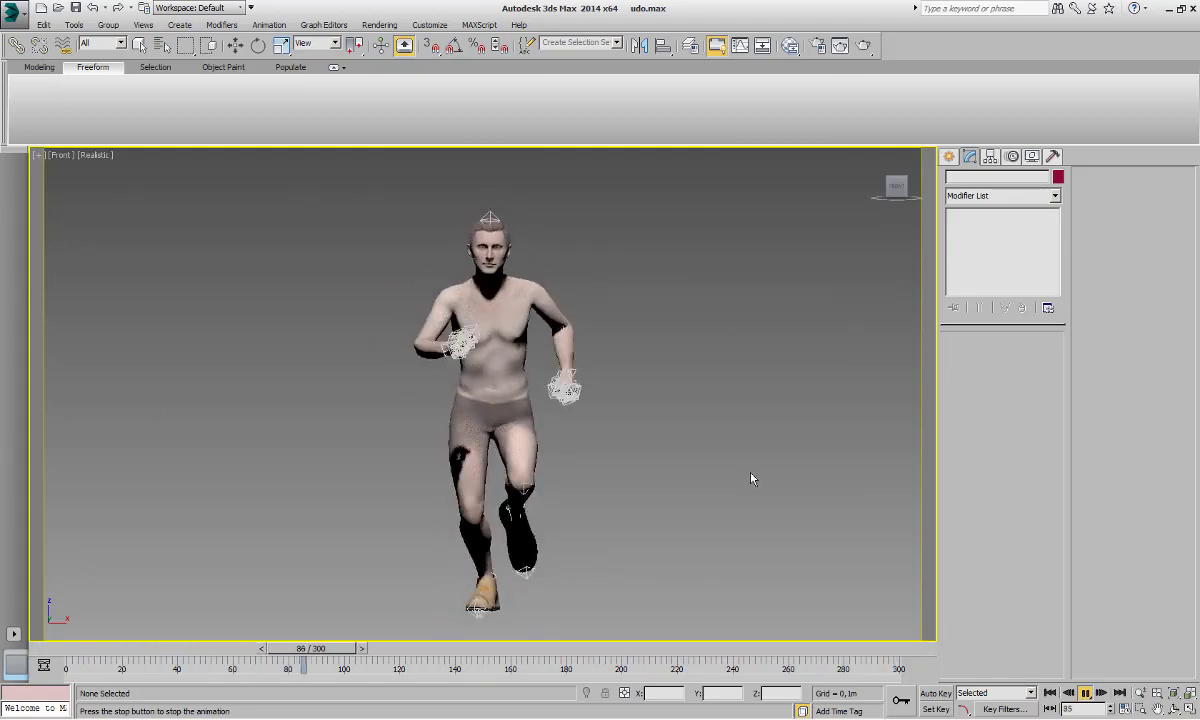
pyautogui.click(1085, 694)
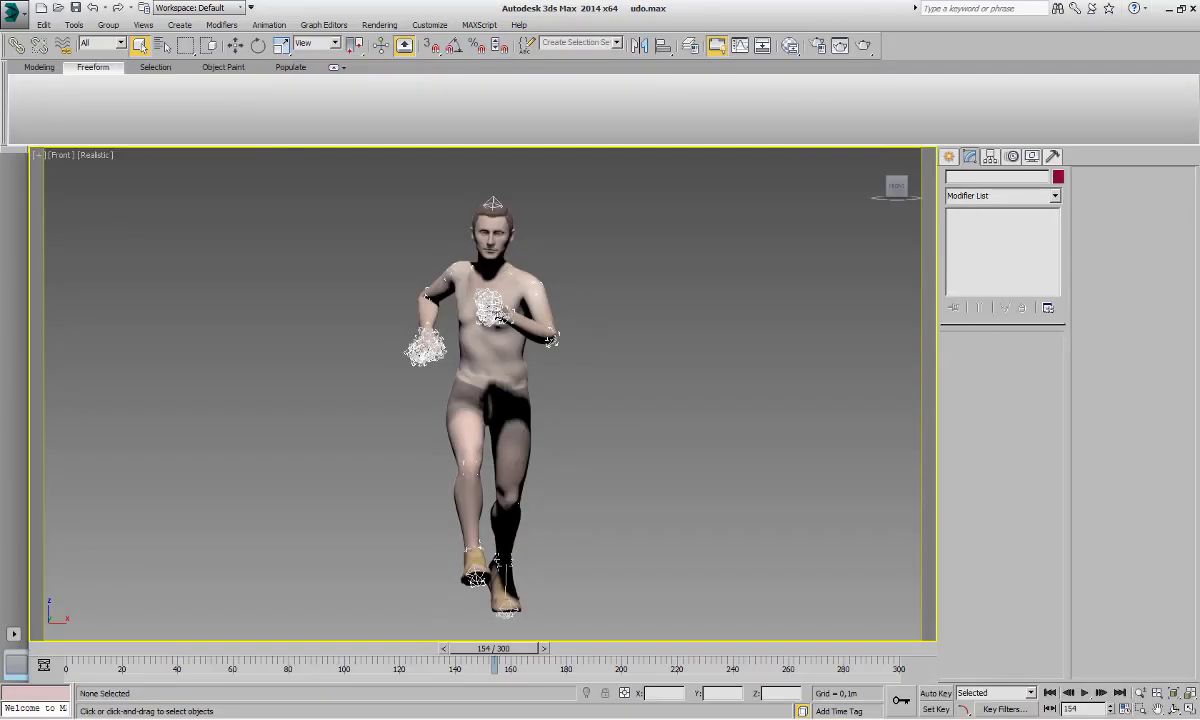
pyautogui.click(503, 385)
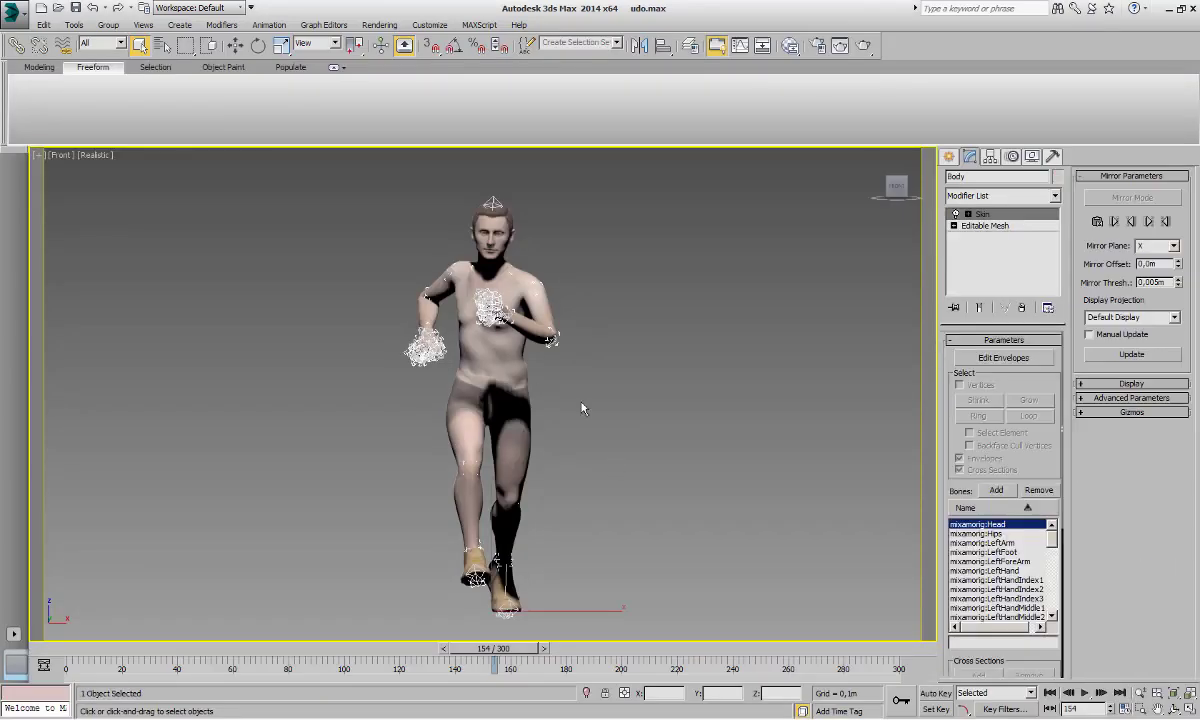
pyautogui.press('F4')
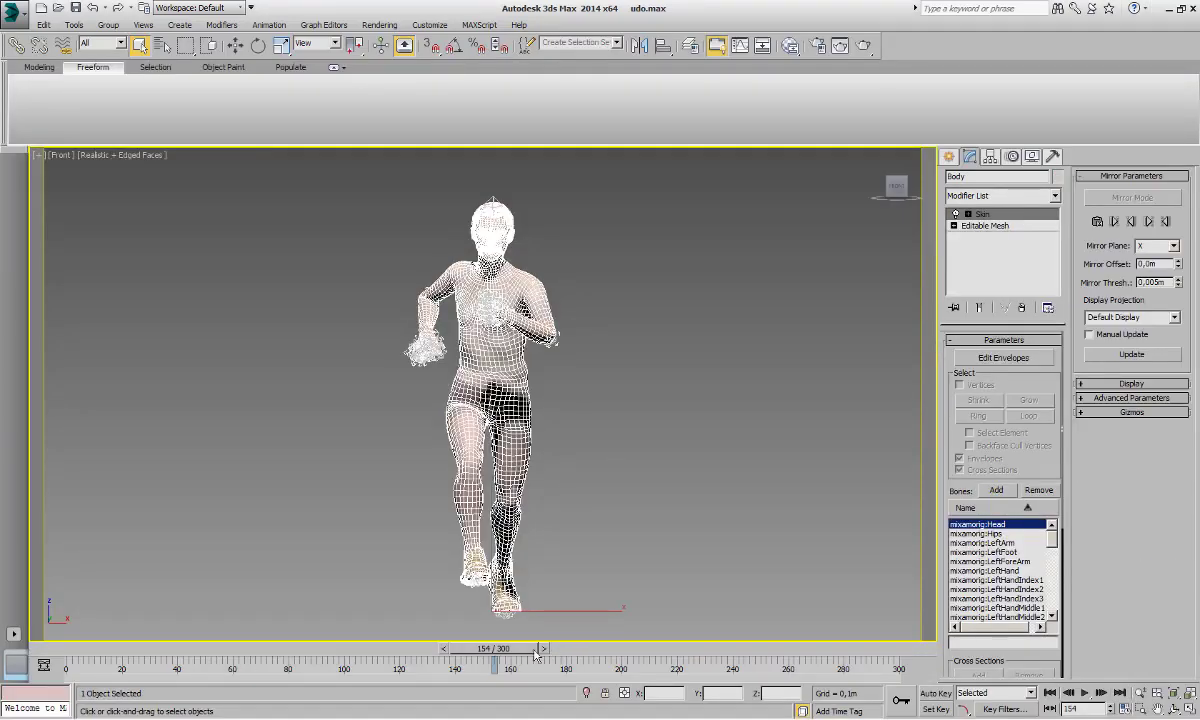
pyautogui.moveTo(506, 650); pyautogui.dragTo(98, 656)
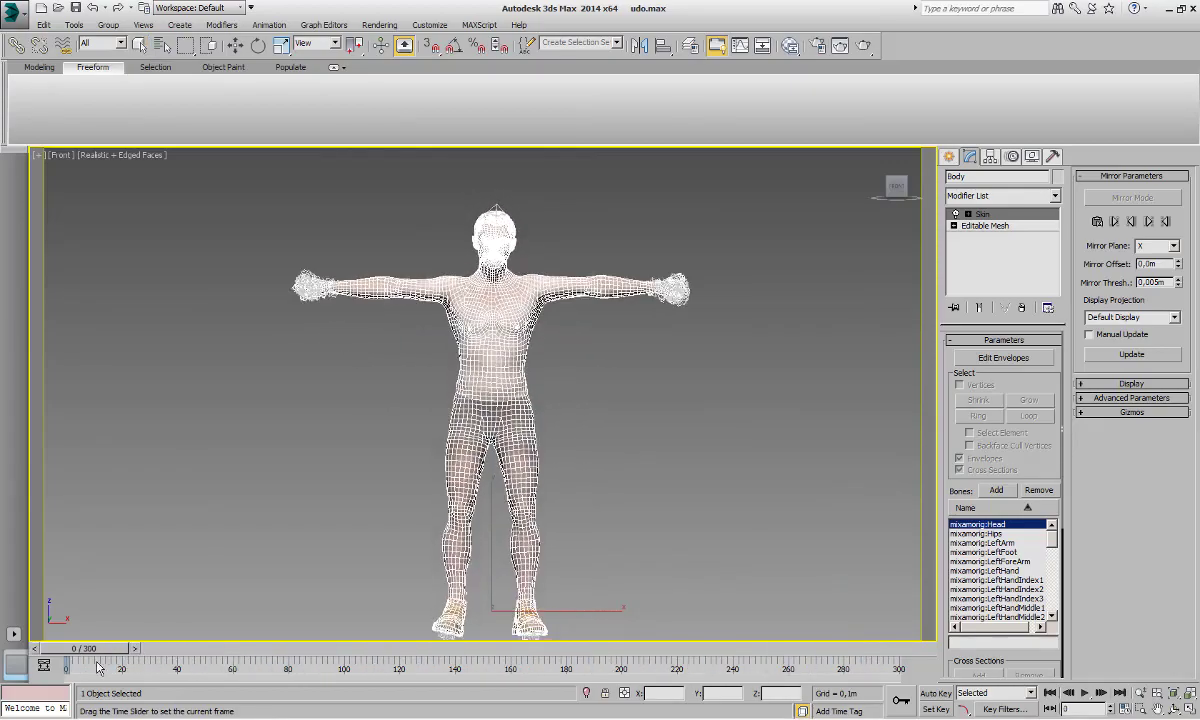
pyautogui.press('F4')
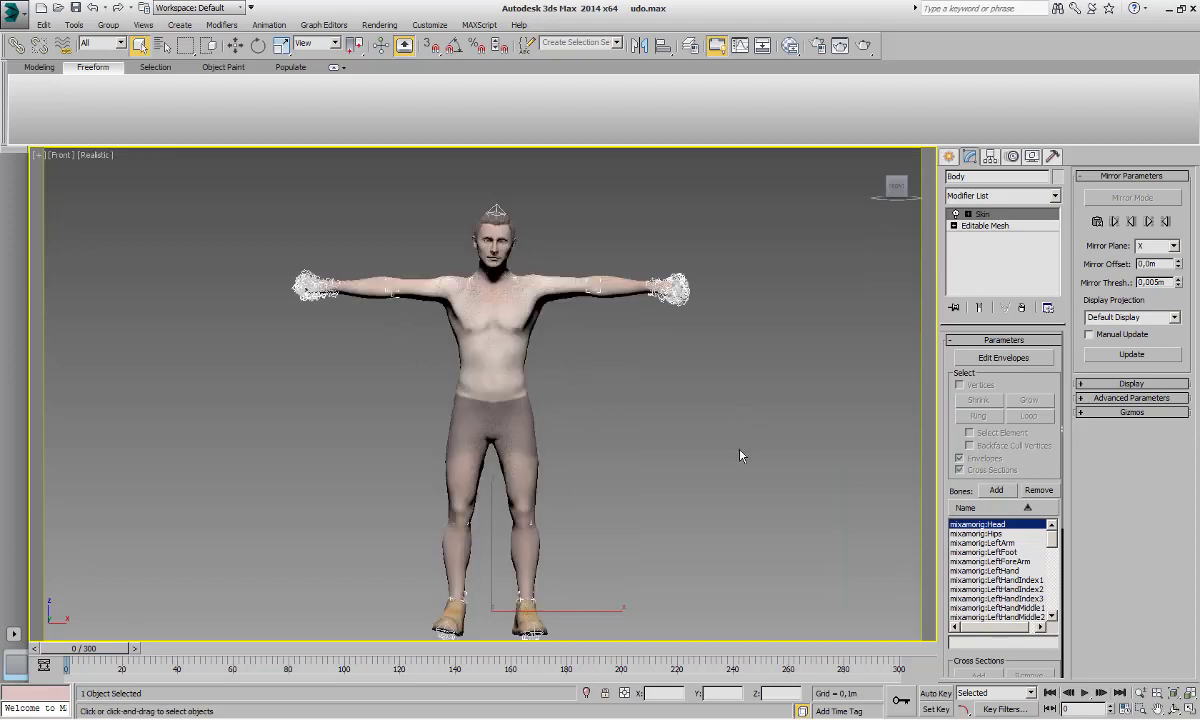
# - Select all scene objects, preview their running animation and return to the T-pose at frame 0
pyautogui.hotkey('ctrl', 'a')
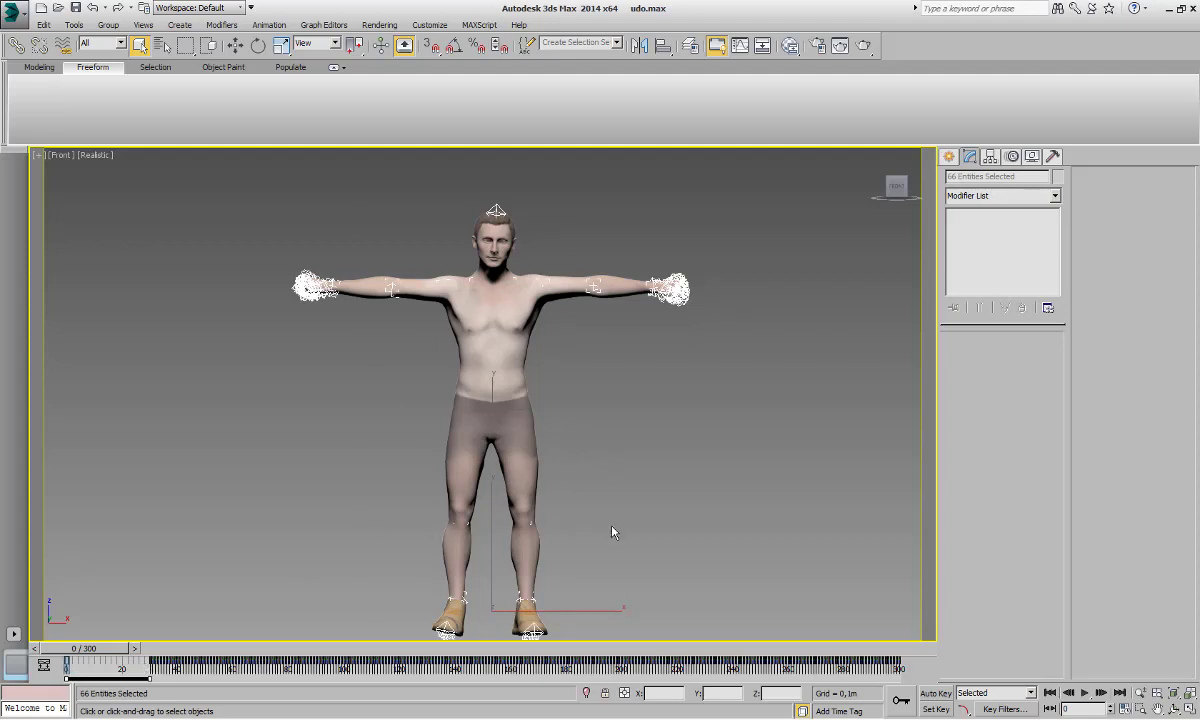
pyautogui.press('/')
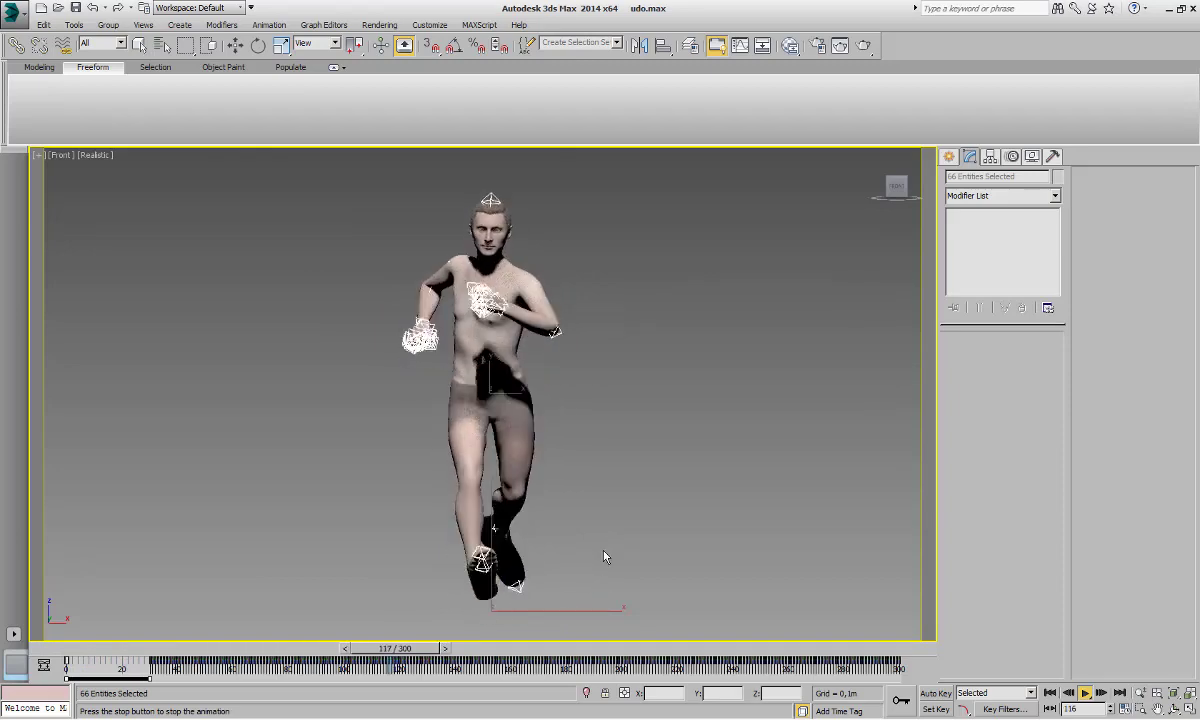
pyautogui.press('/')
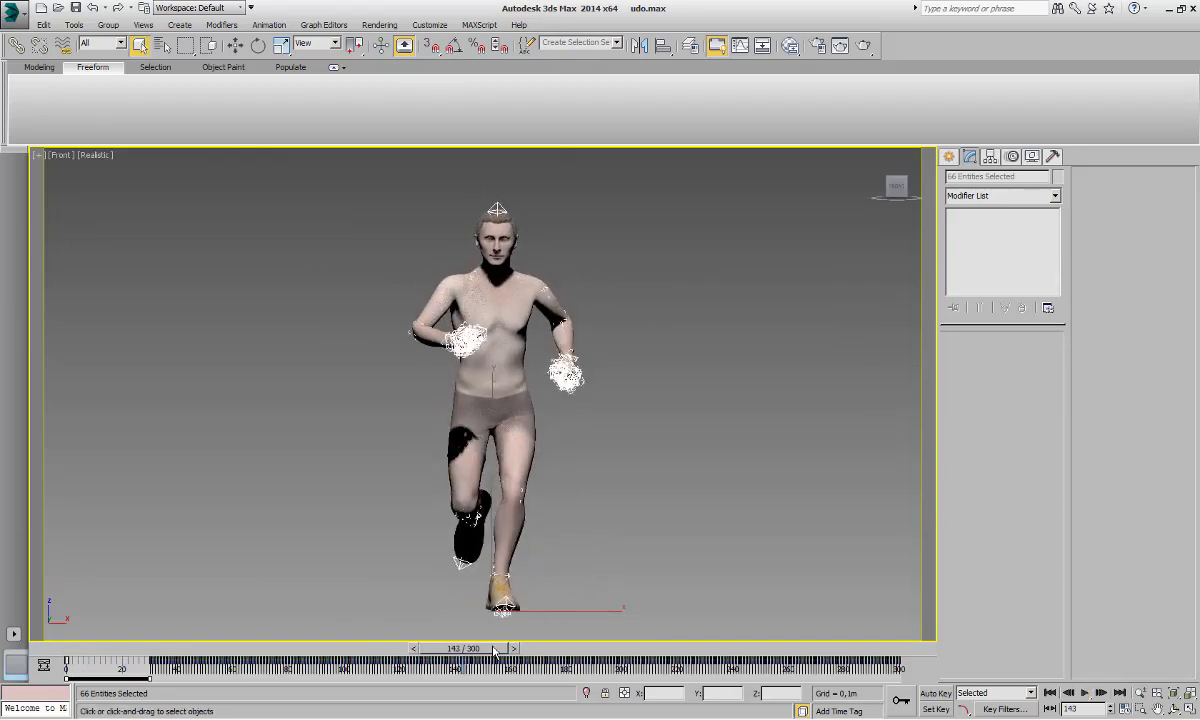
pyautogui.moveTo(463, 648); pyautogui.dragTo(72, 632)
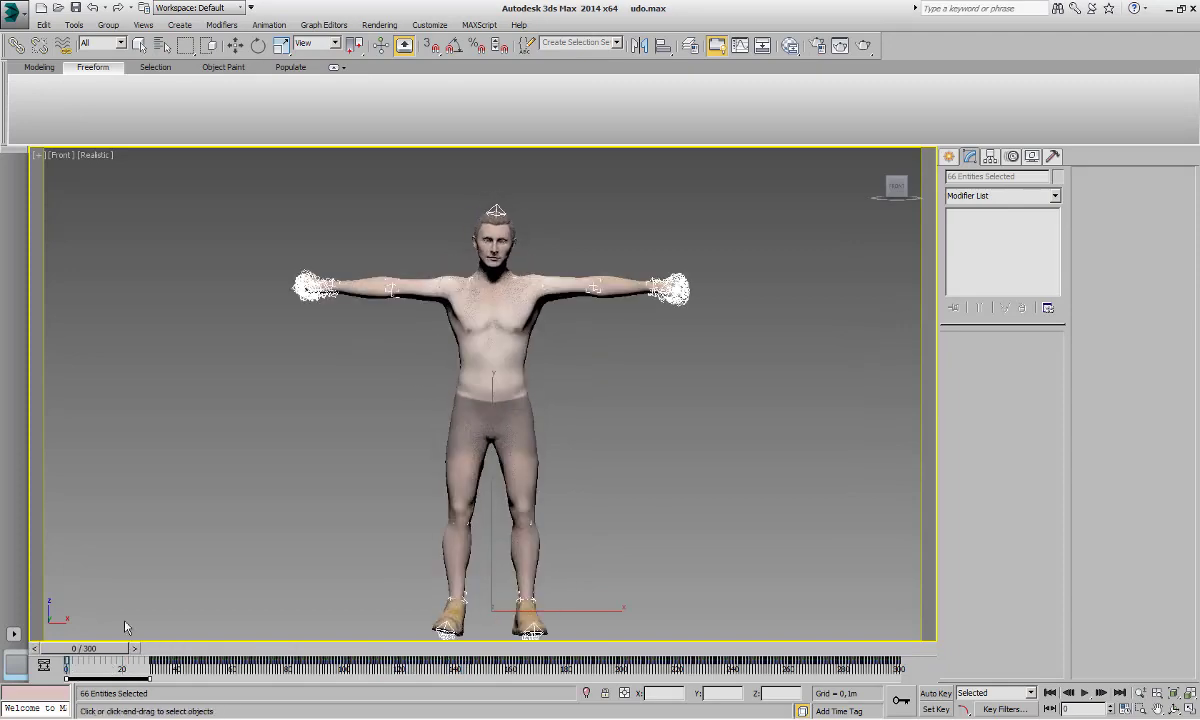
# - Display edged faces on the Body mesh and start exporting only that selected object
pyautogui.click(488, 350)
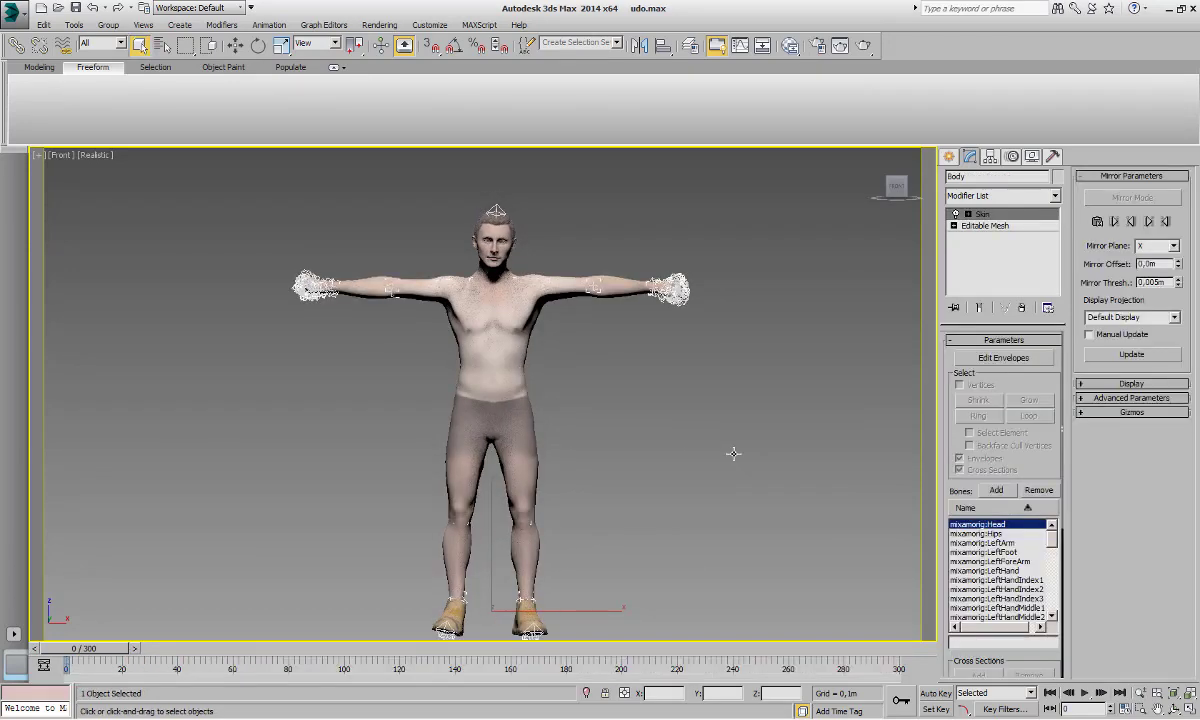
pyautogui.press('F4')
pyautogui.click(14, 14)
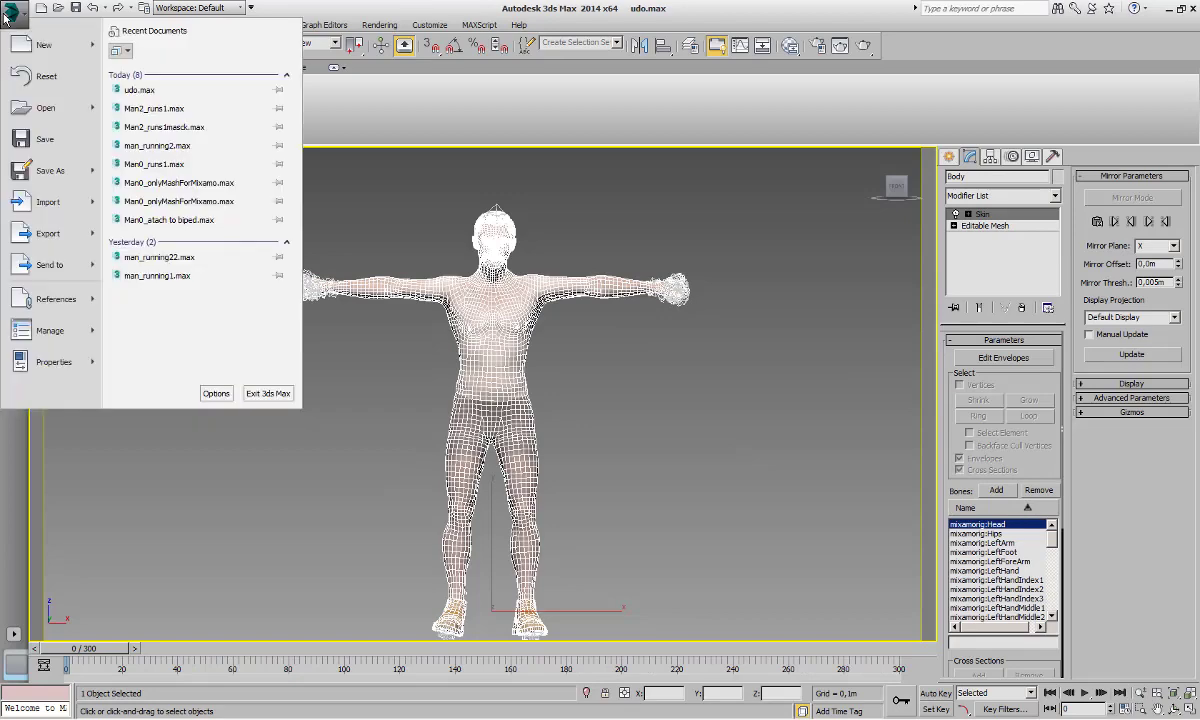
pyautogui.moveTo(60, 238)
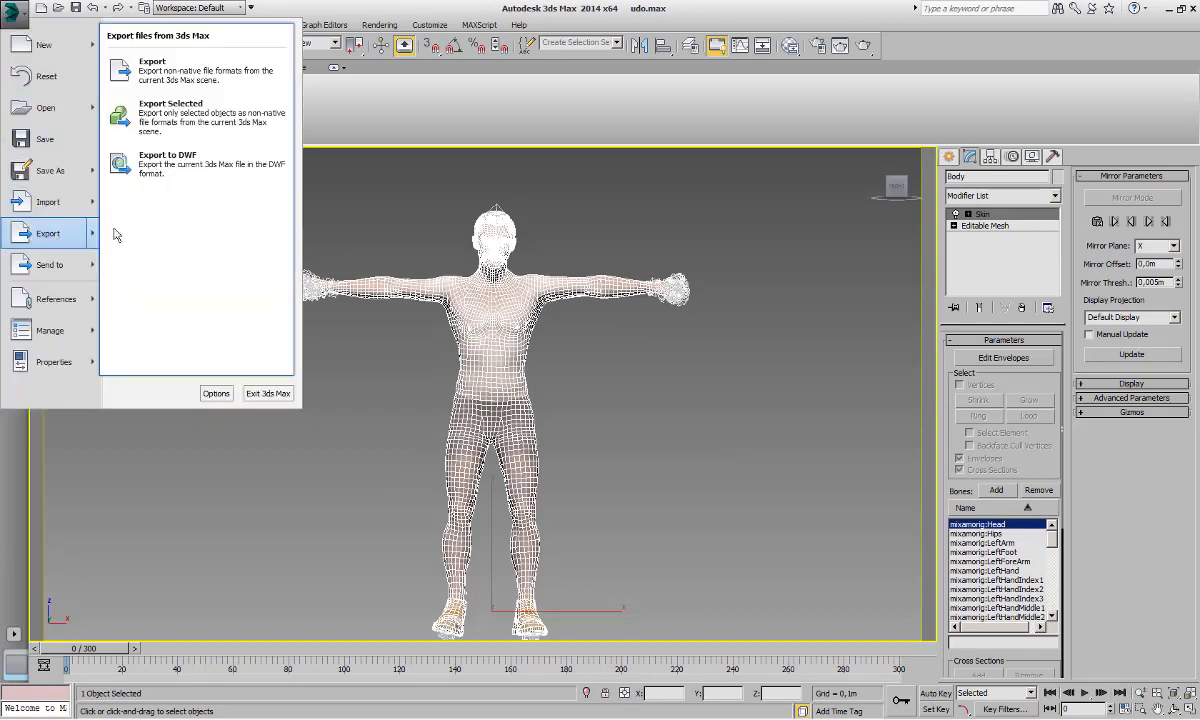
pyautogui.click(190, 114)
pyautogui.moveTo(284, 13); pyautogui.dragTo(428, 24)
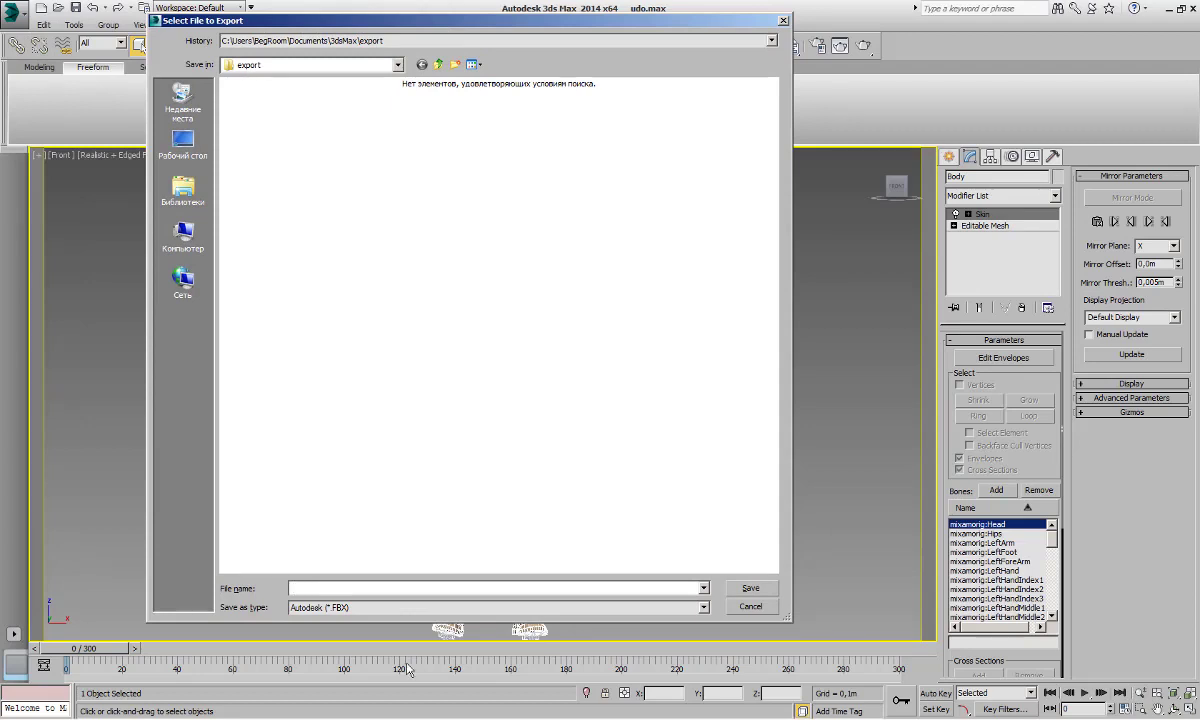
# - Export the T-pose body in gw::OBJ-Exporter (*.OBJ) format under the name Tpose---}marvelous, with the default export options
pyautogui.write('Tpose---)marvelous')
pyautogui.click(346, 606)
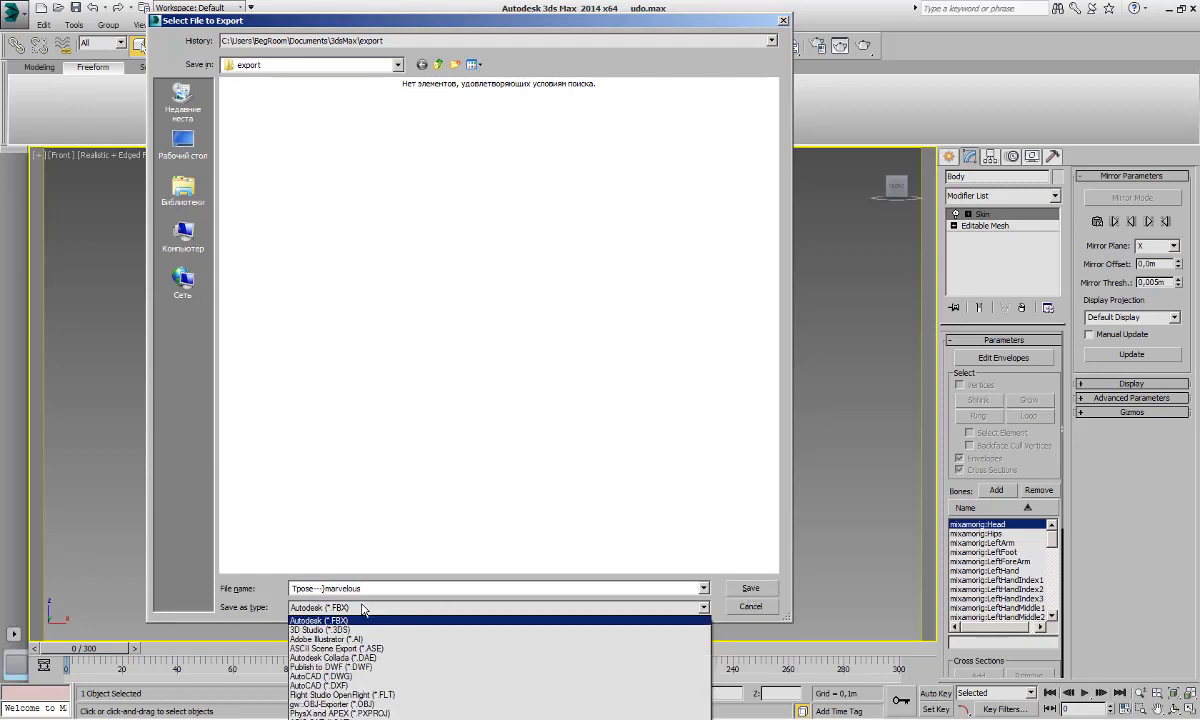
pyautogui.click(377, 704)
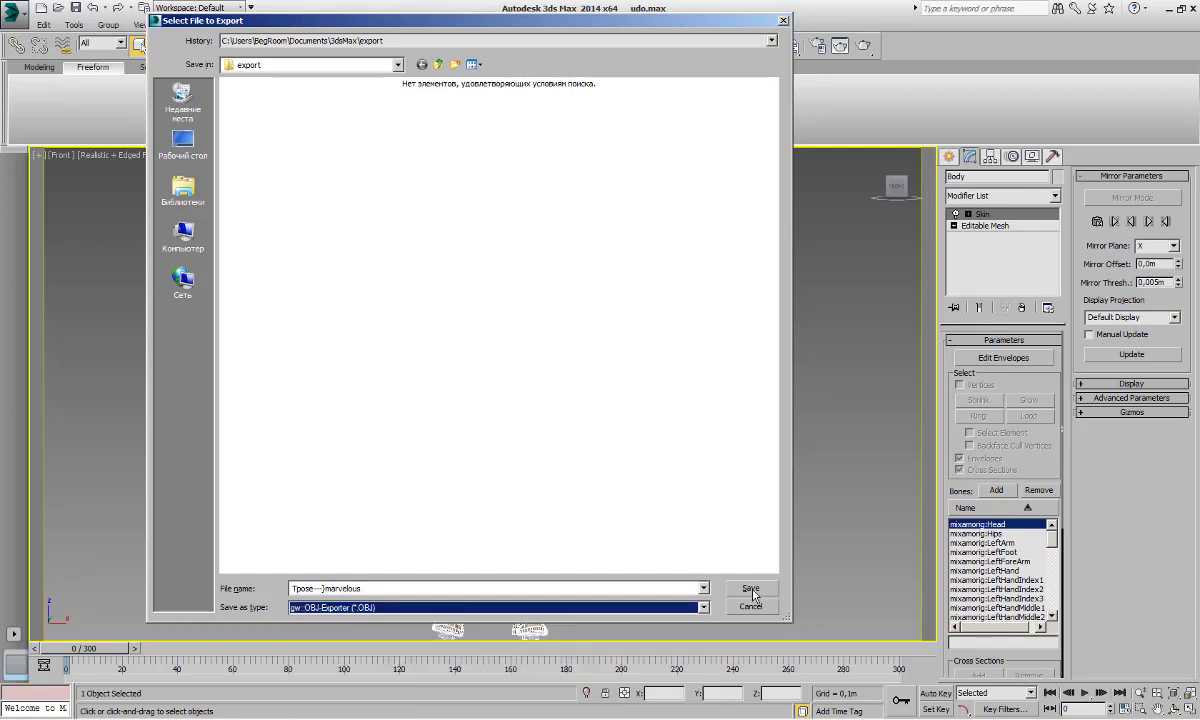
pyautogui.click(750, 588)
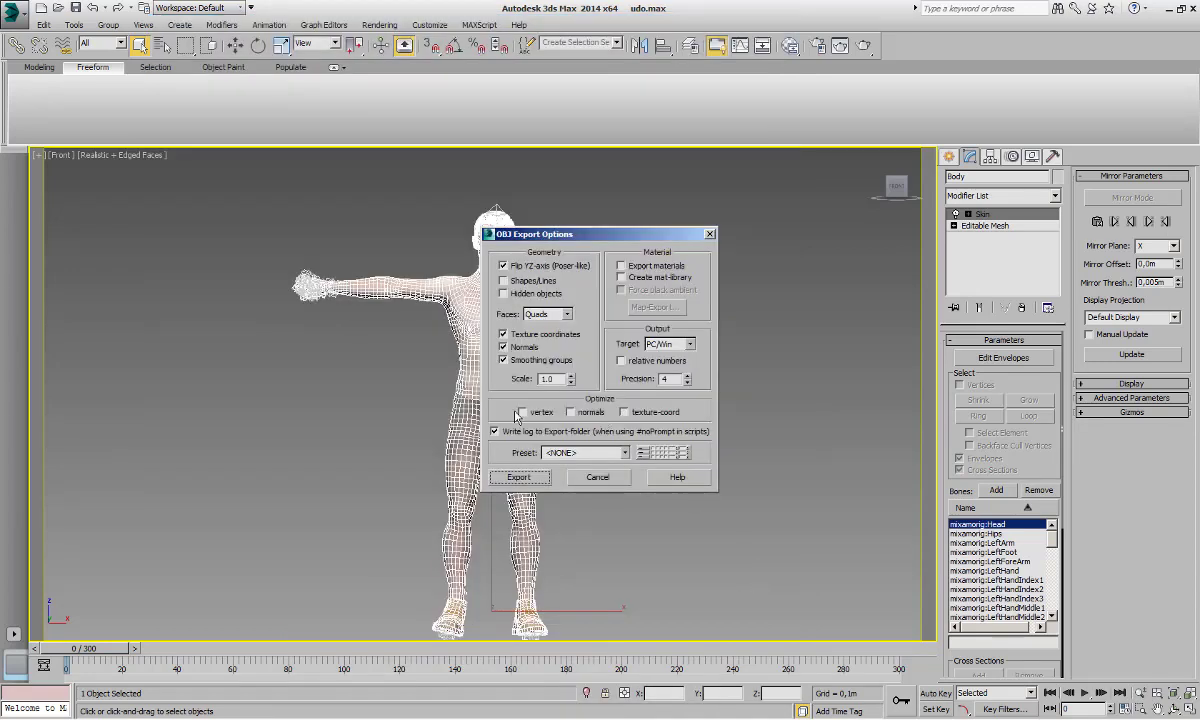
pyautogui.click(519, 477)
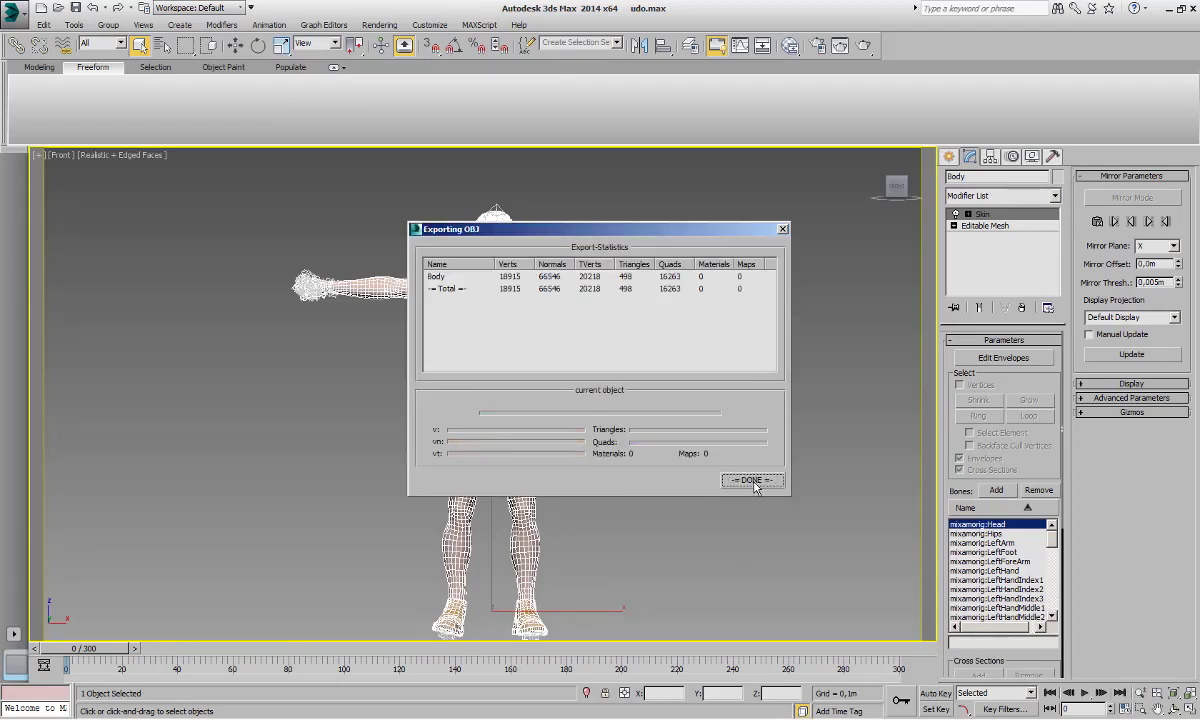
pyautogui.click(753, 480)
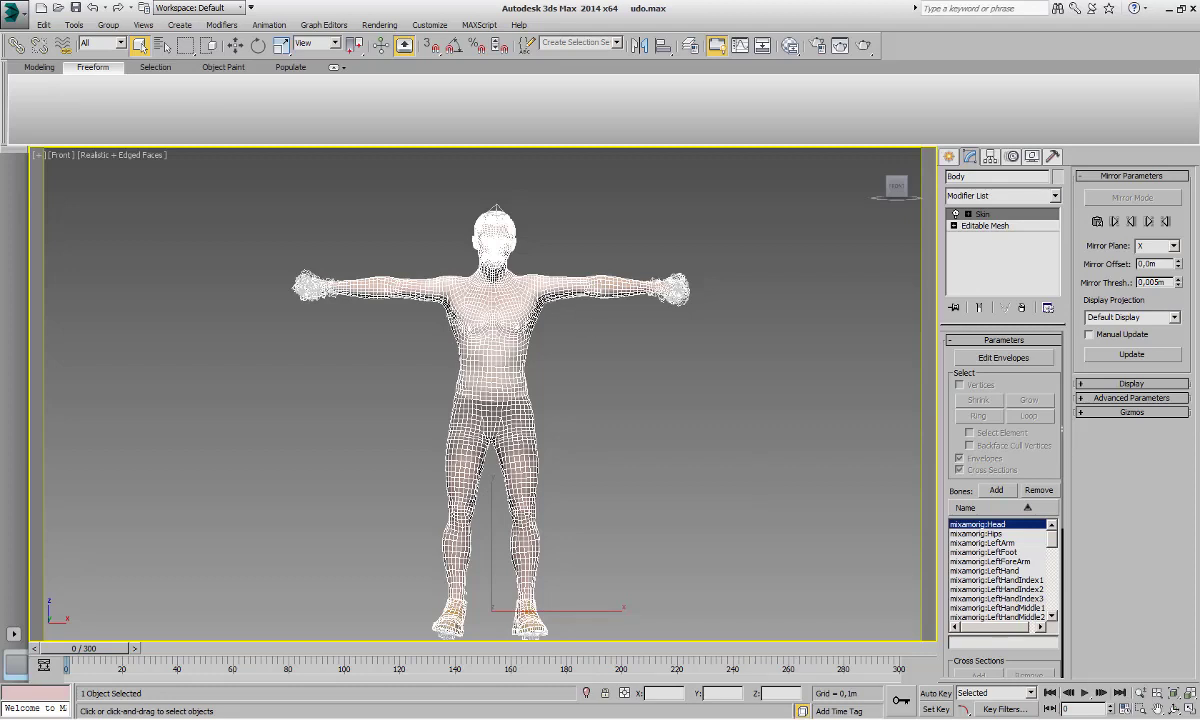
# - Add a Point Cache (WSM) modifier to the Body mesh above its Skin modifier
pyautogui.click(221, 25)
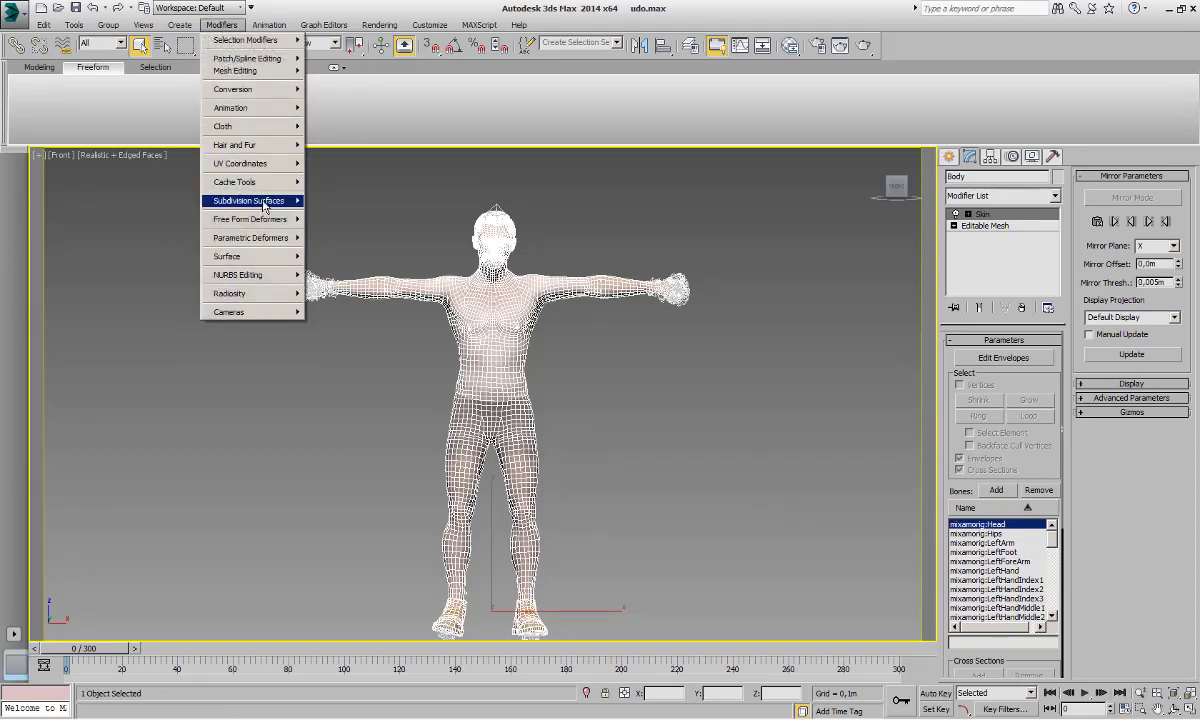
pyautogui.moveTo(264, 191)
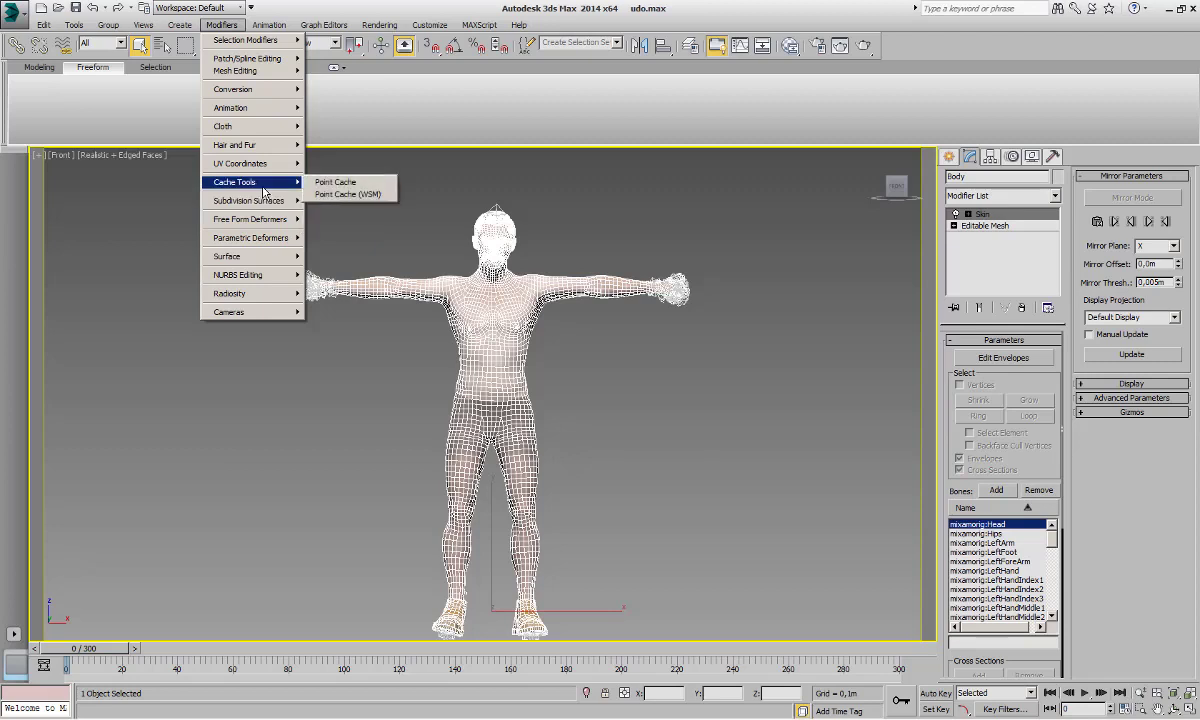
pyautogui.click(346, 195)
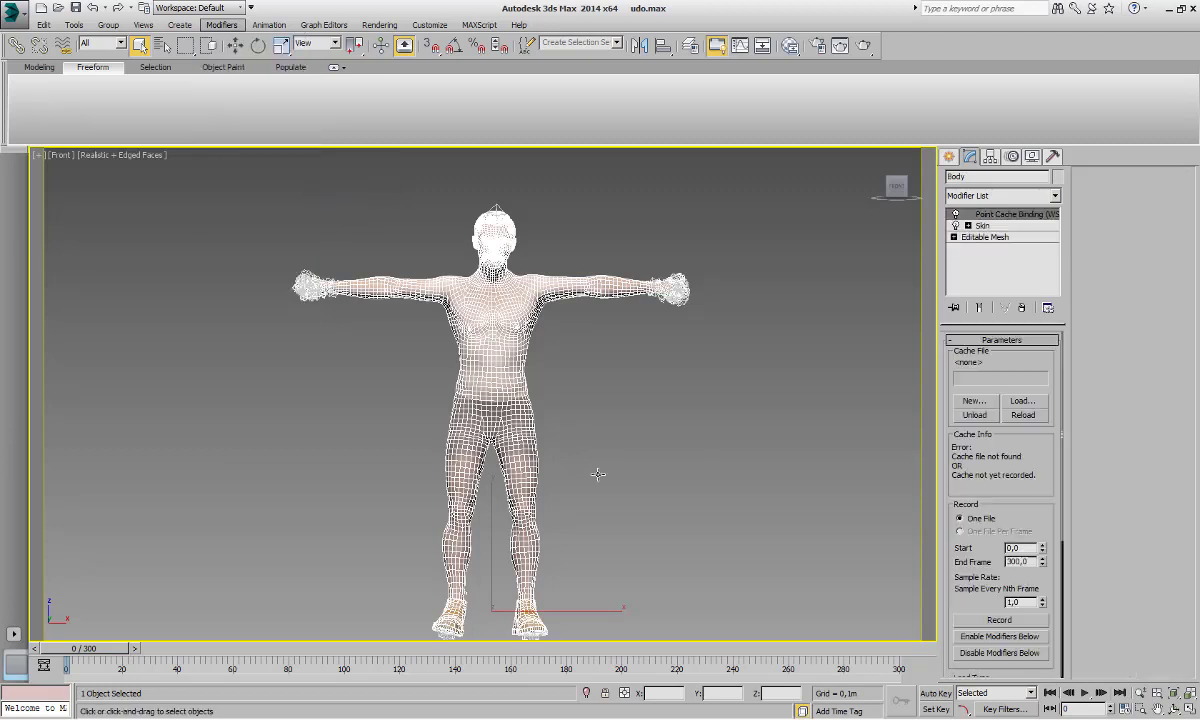
# - Record the body's animation to a Point Cache2 (*.pc2) file named run---}marvelous
pyautogui.click(1000, 621)
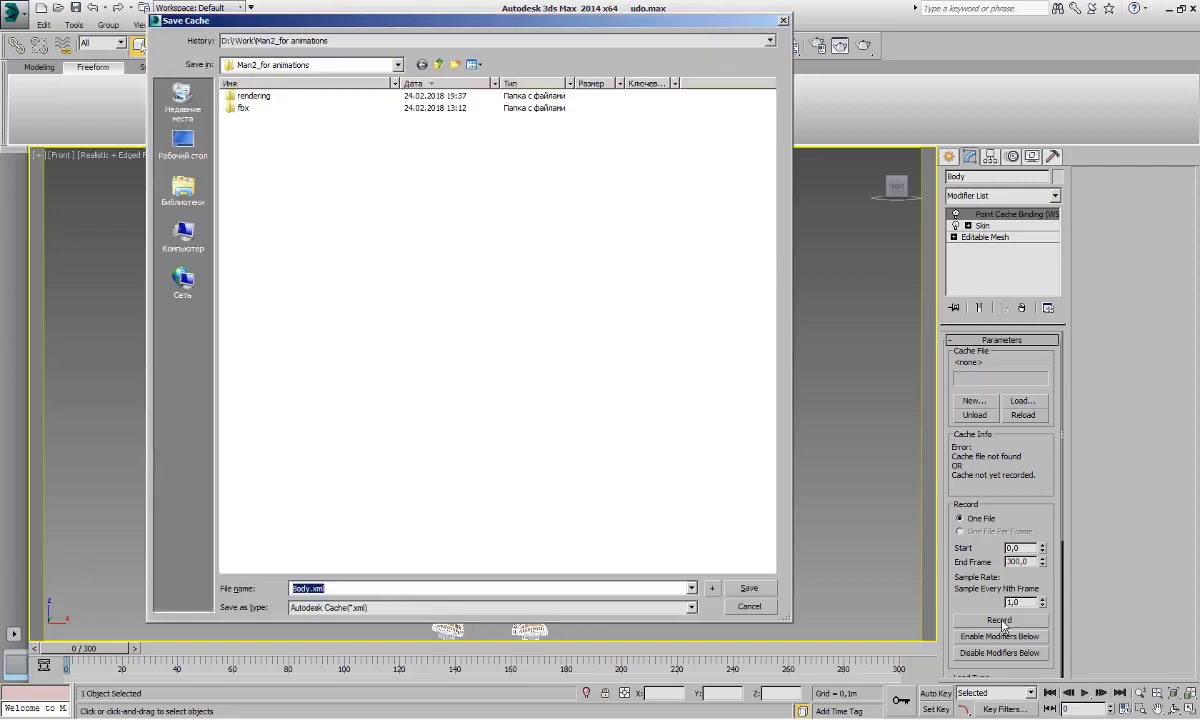
pyautogui.click(379, 609)
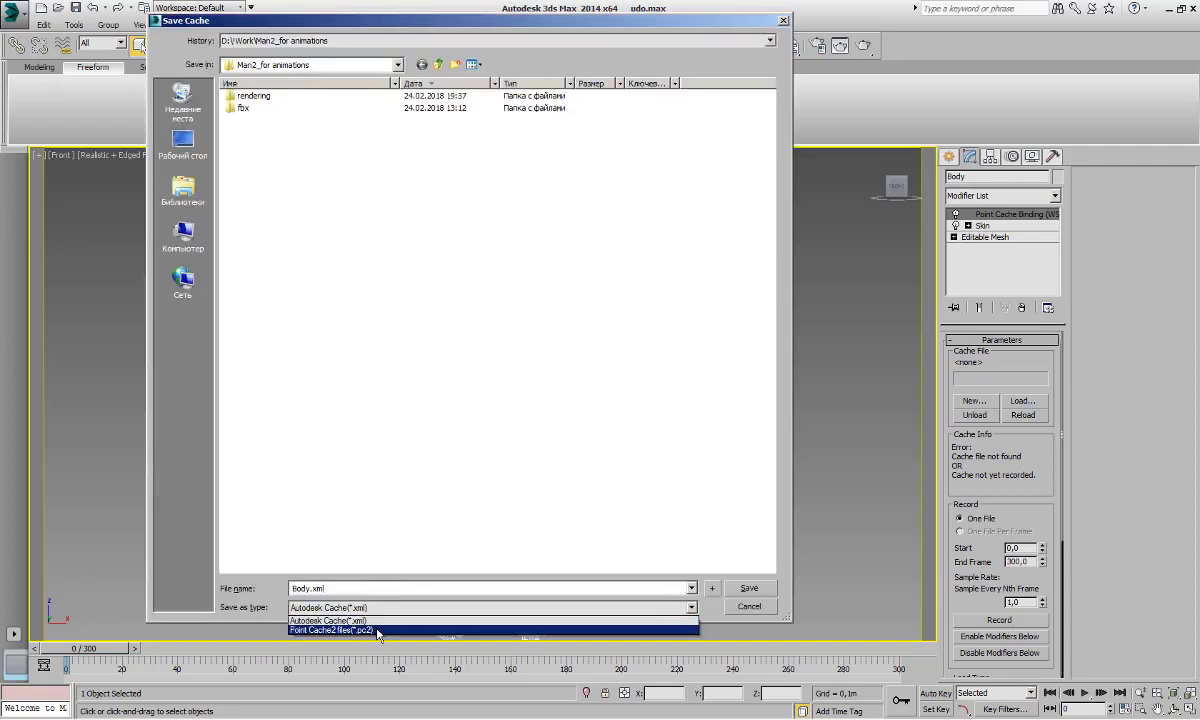
pyautogui.click(381, 630)
pyautogui.doubleClick(341, 589)
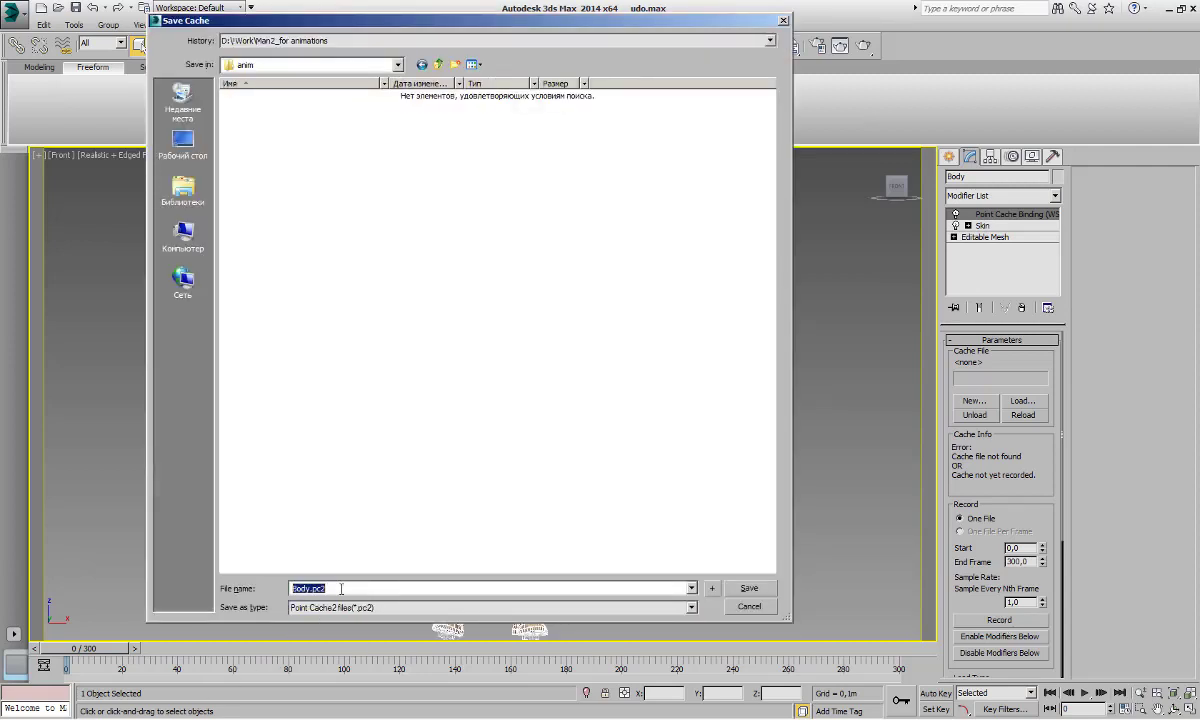
pyautogui.write('run---}marvelous')
pyautogui.click(750, 589)
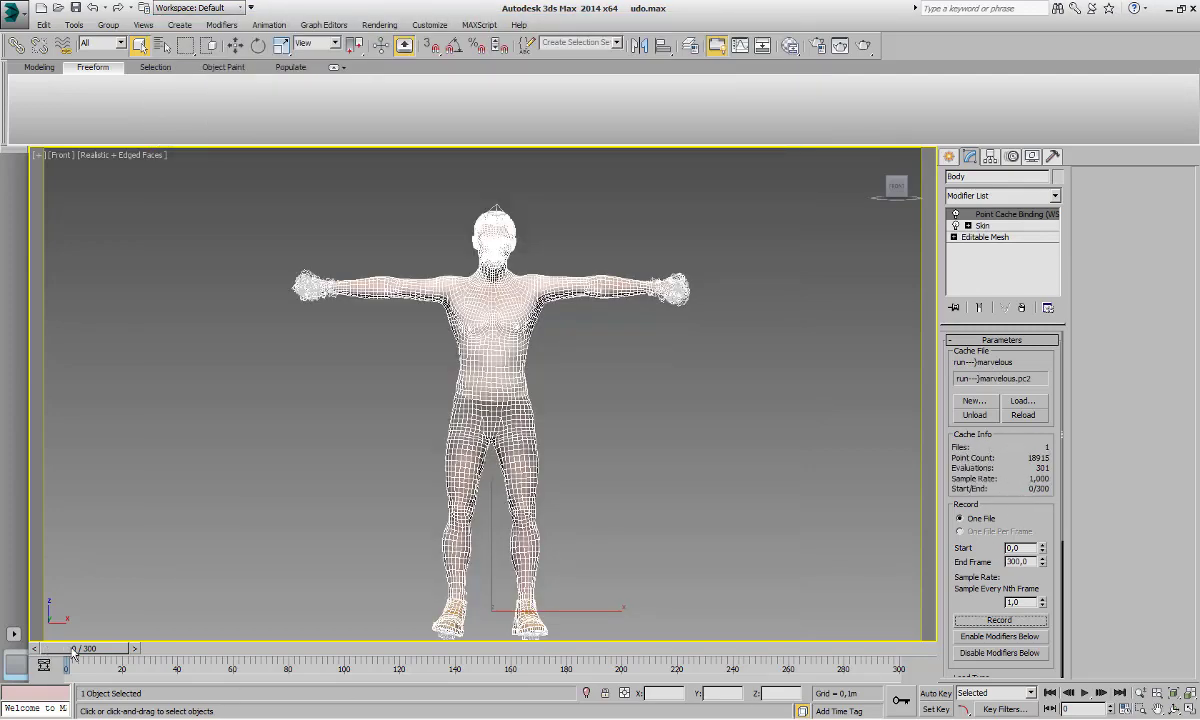
# - Scrub through the body's cached run animation, return to frame 0 and check the deselected mesh in wireframe
pyautogui.moveTo(73, 654); pyautogui.dragTo(500, 668)
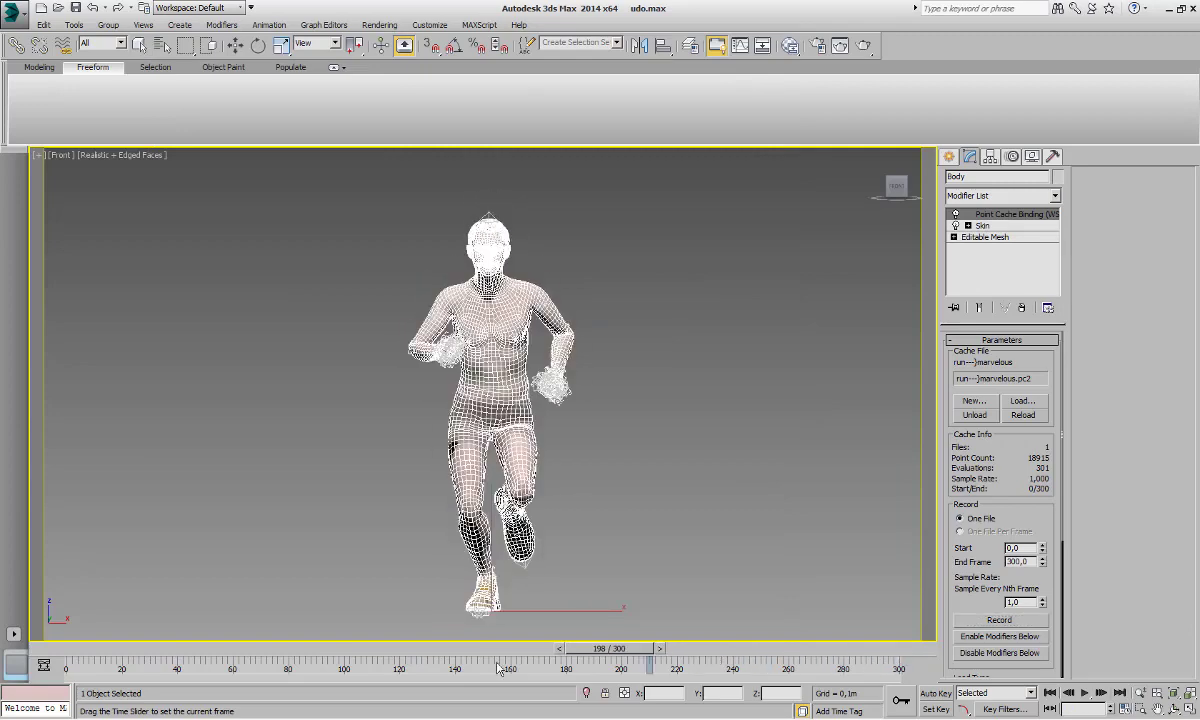
pyautogui.press('Home')
pyautogui.press('q')
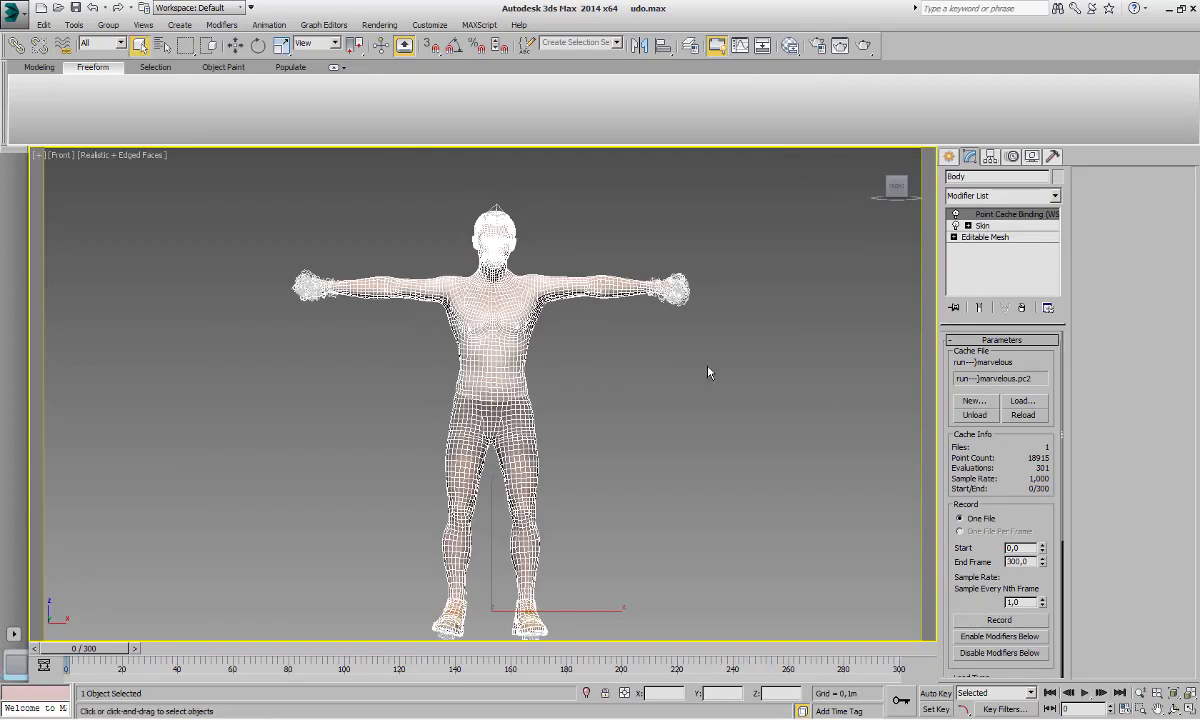
pyautogui.click(669, 406)
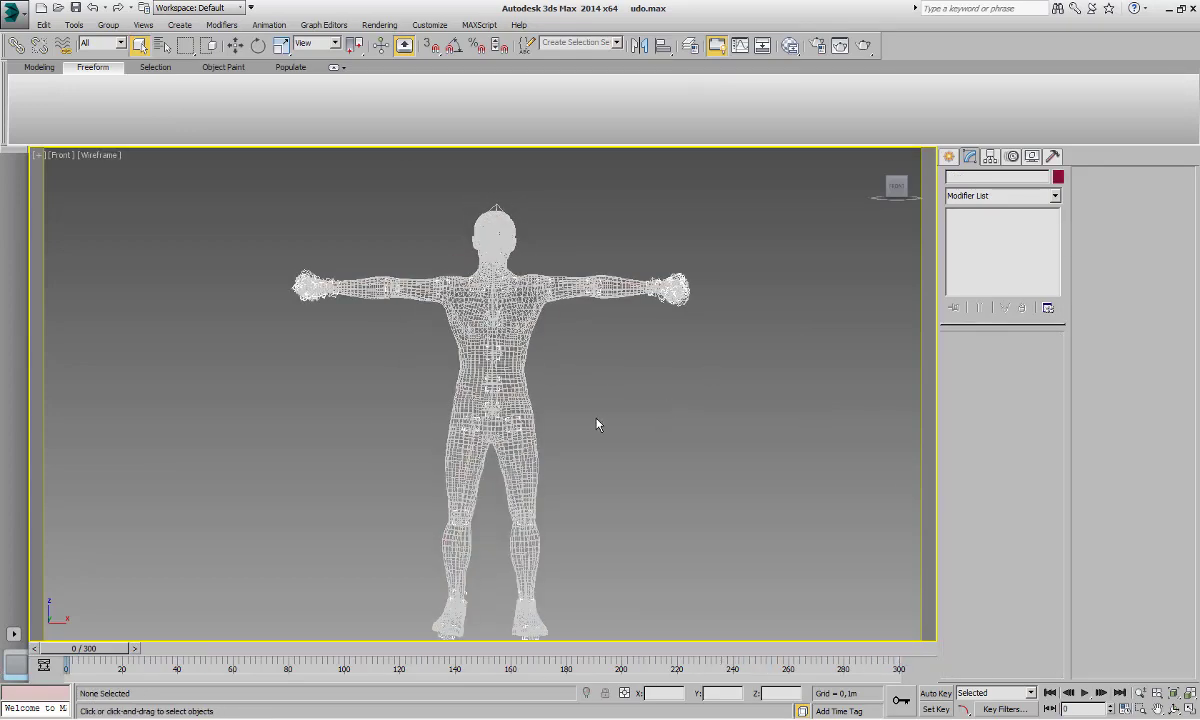
pyautogui.press('F4')
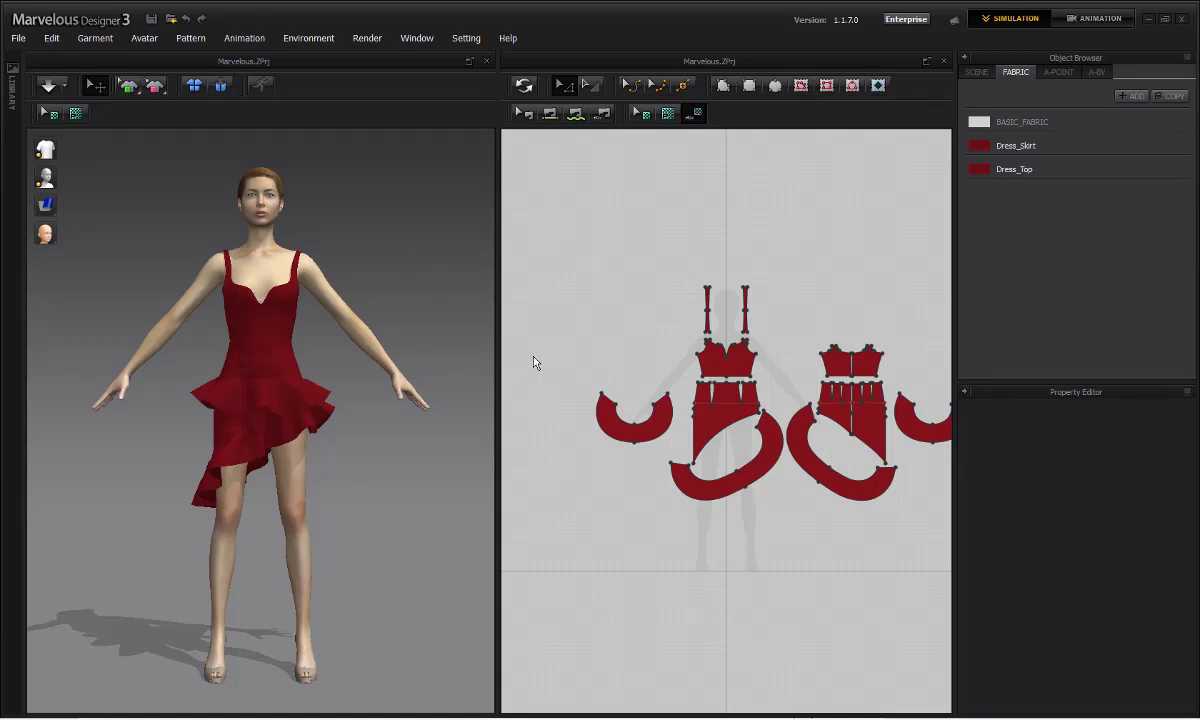
# - In Marvelous Designer, delete all the dress's 2D patterns and synchronize the 3D view to remove the garment from the avatar
pyautogui.scroll(3, 620, 312)
pyautogui.scroll(-3, 598, 307)
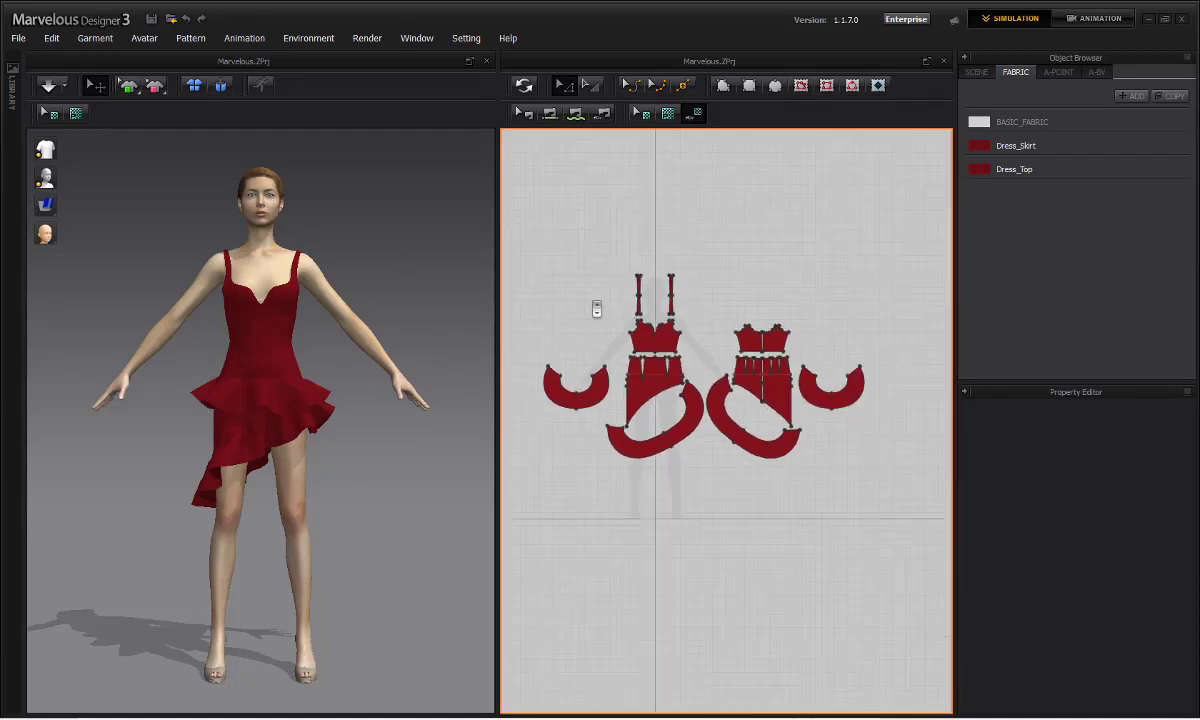
pyautogui.moveTo(540, 252); pyautogui.dragTo(869, 462)
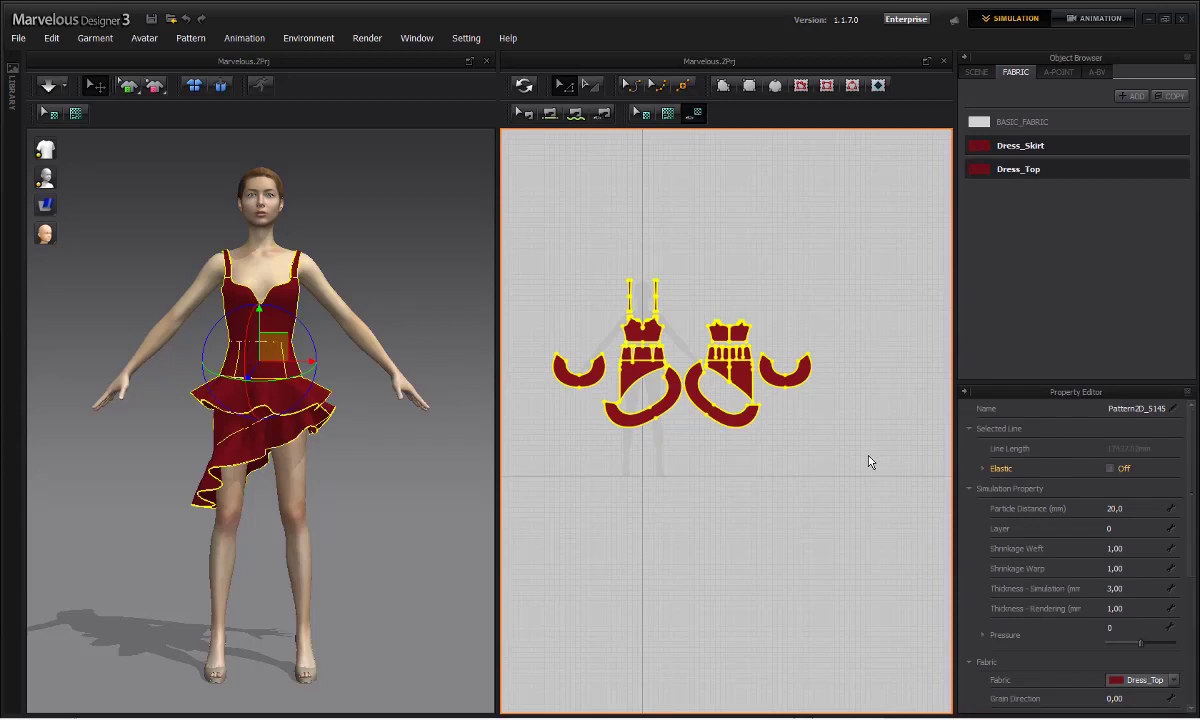
pyautogui.press('Delete')
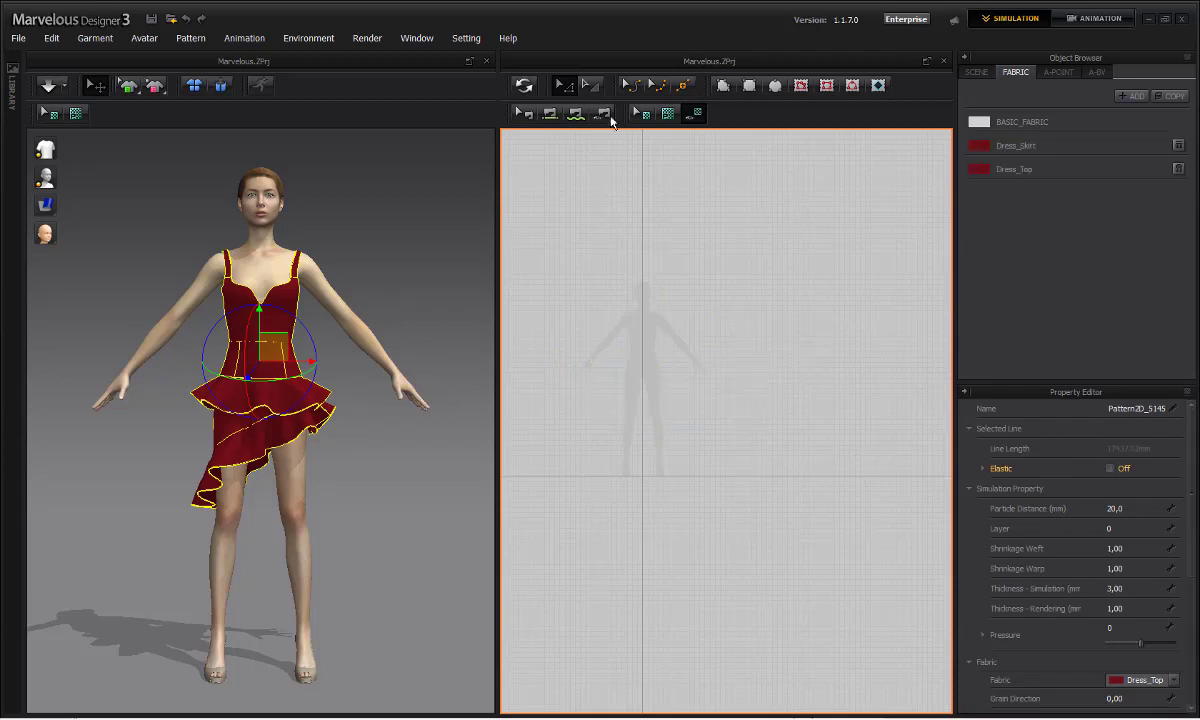
pyautogui.click(525, 87)
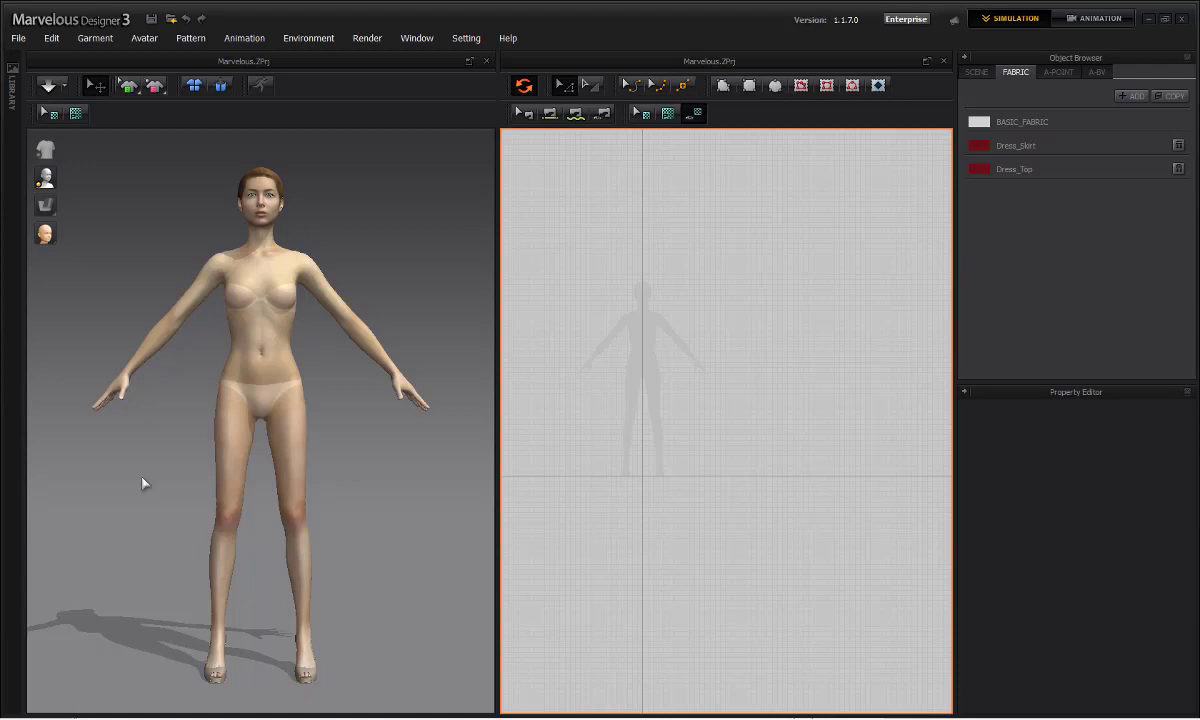
# - Import Tpose---}marvelous.obj as an avatar, with the file unit set to cm (DAZ Studio)
pyautogui.click(19, 39)
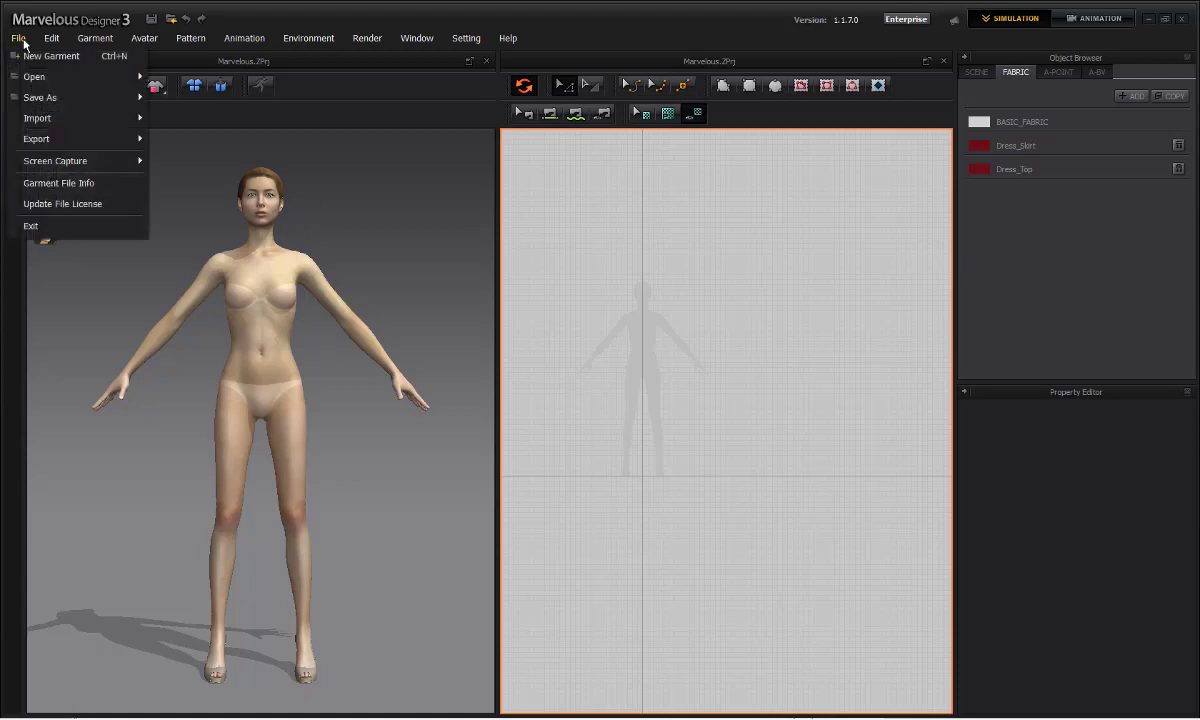
pyautogui.moveTo(45, 80)
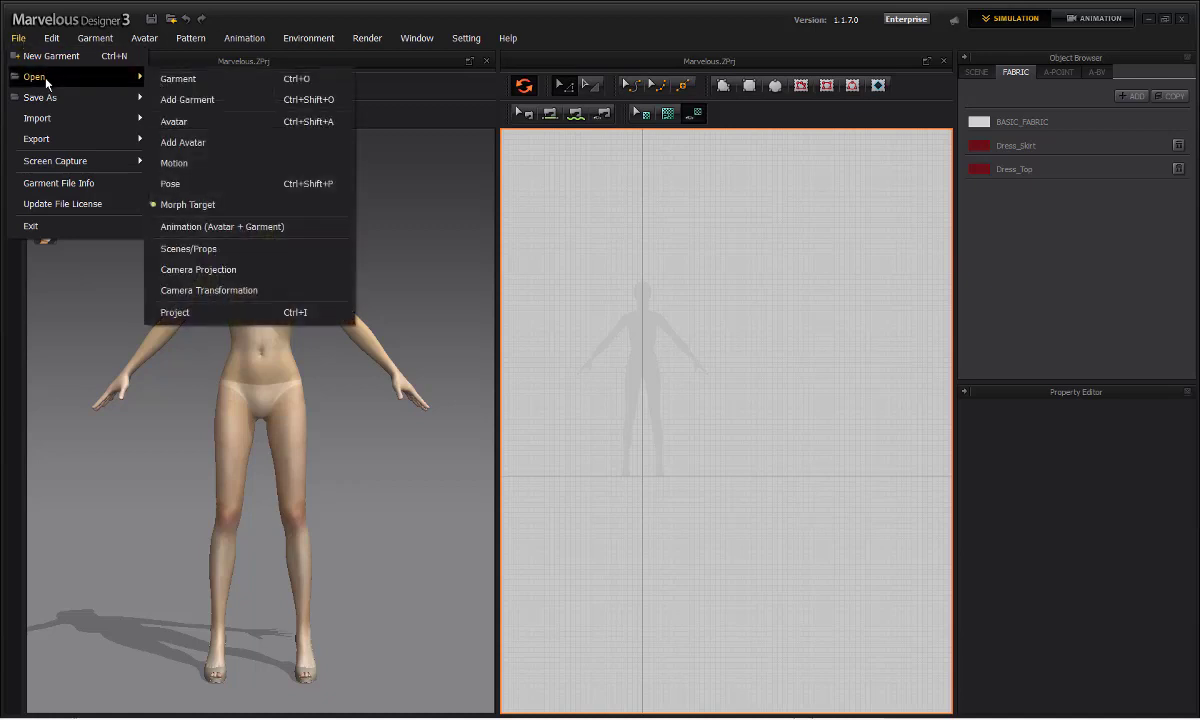
pyautogui.moveTo(45, 118)
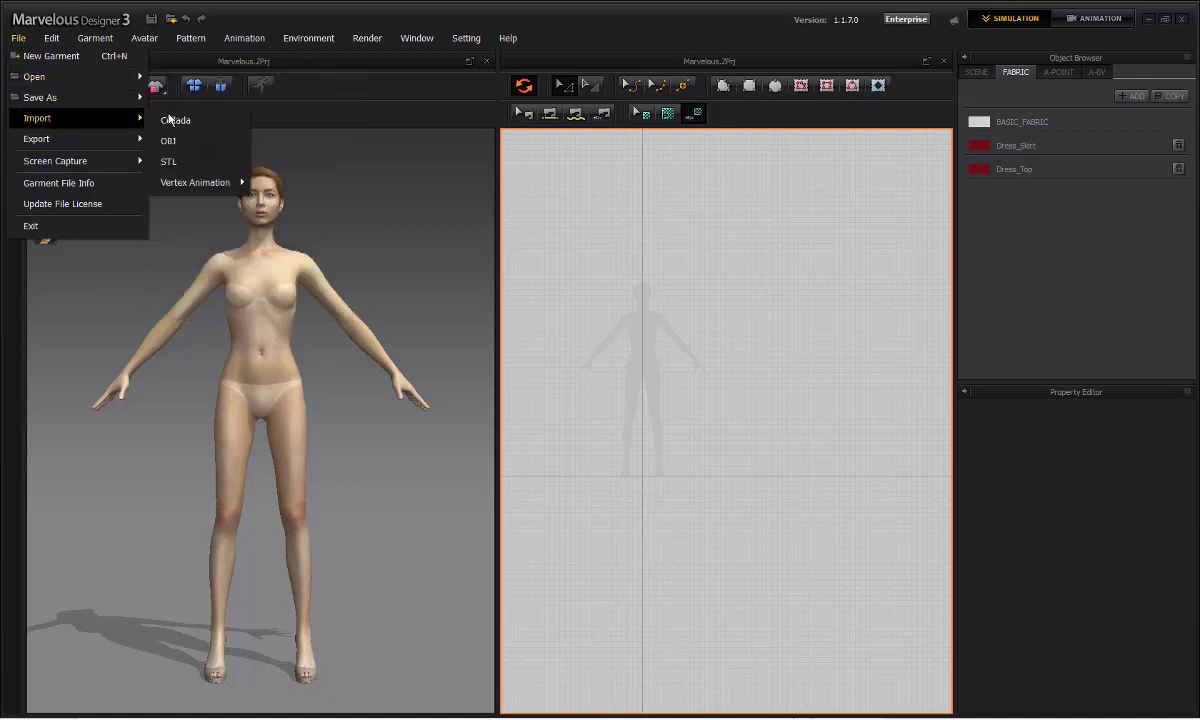
pyautogui.click(170, 142)
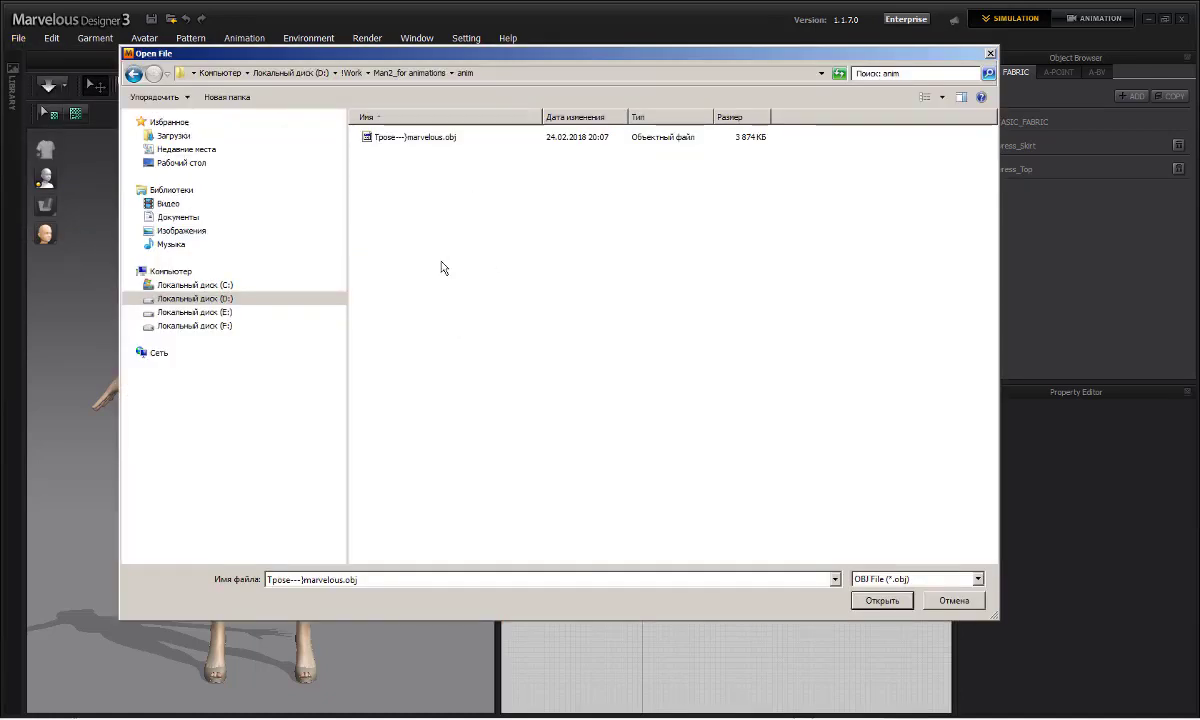
pyautogui.click(393, 137)
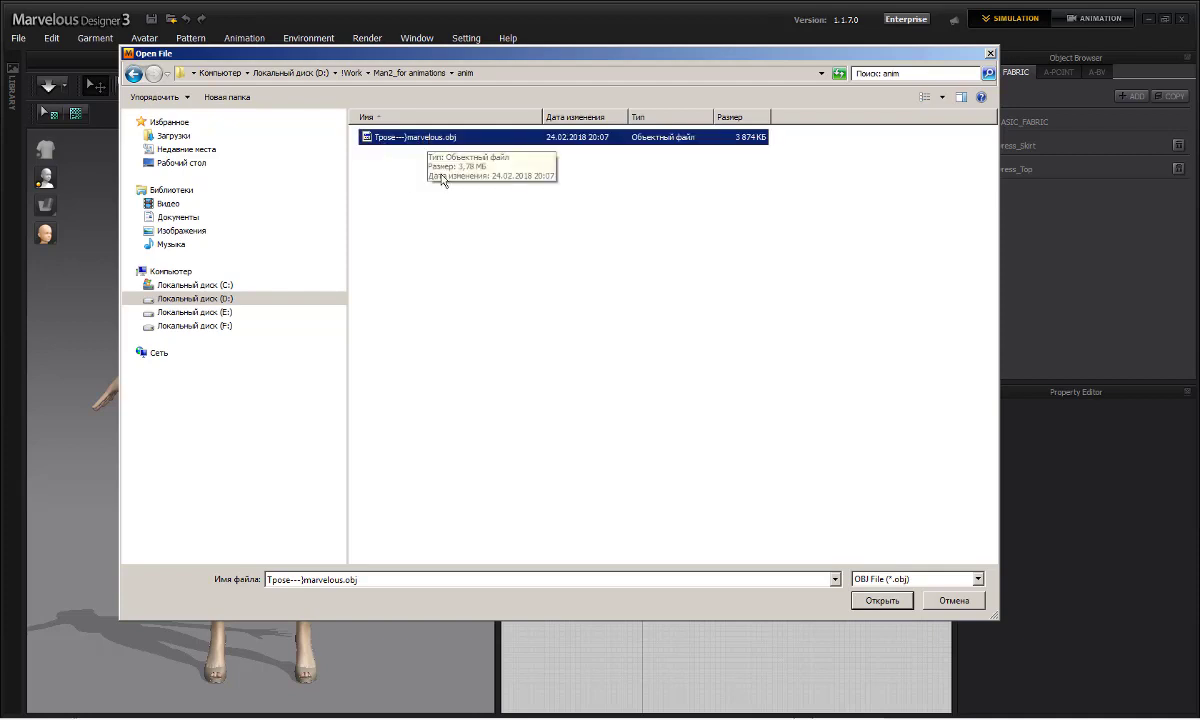
pyautogui.click(882, 601)
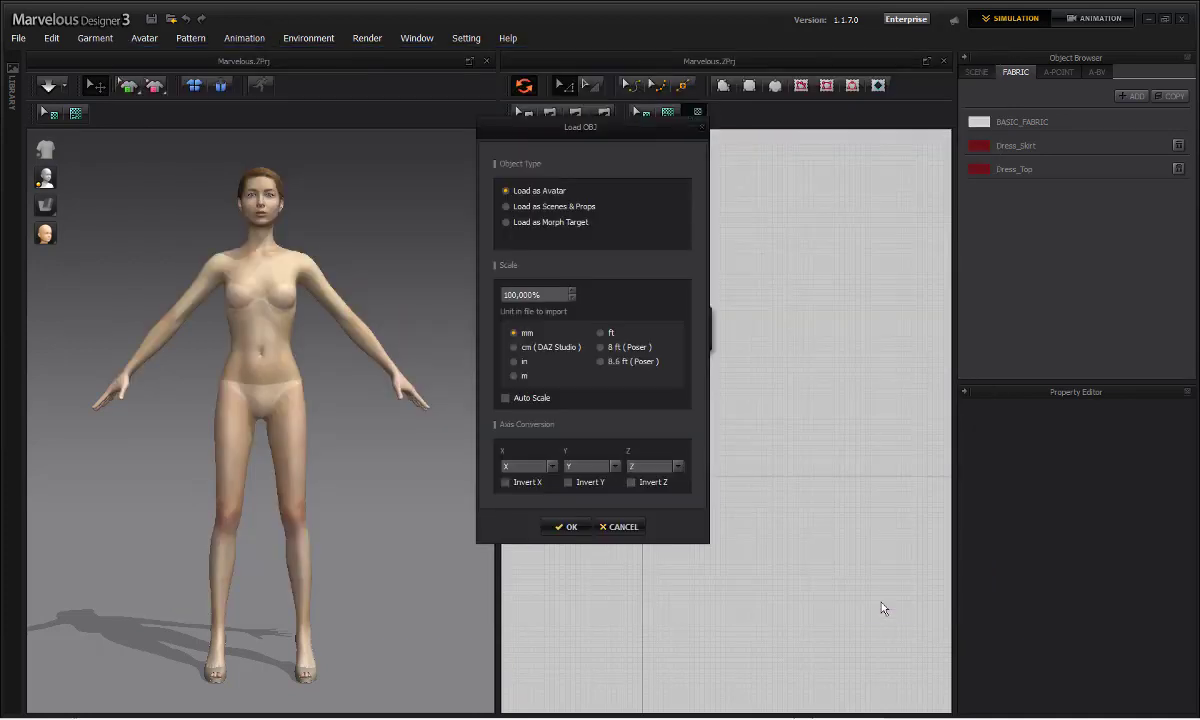
pyautogui.click(514, 347)
pyautogui.click(572, 527)
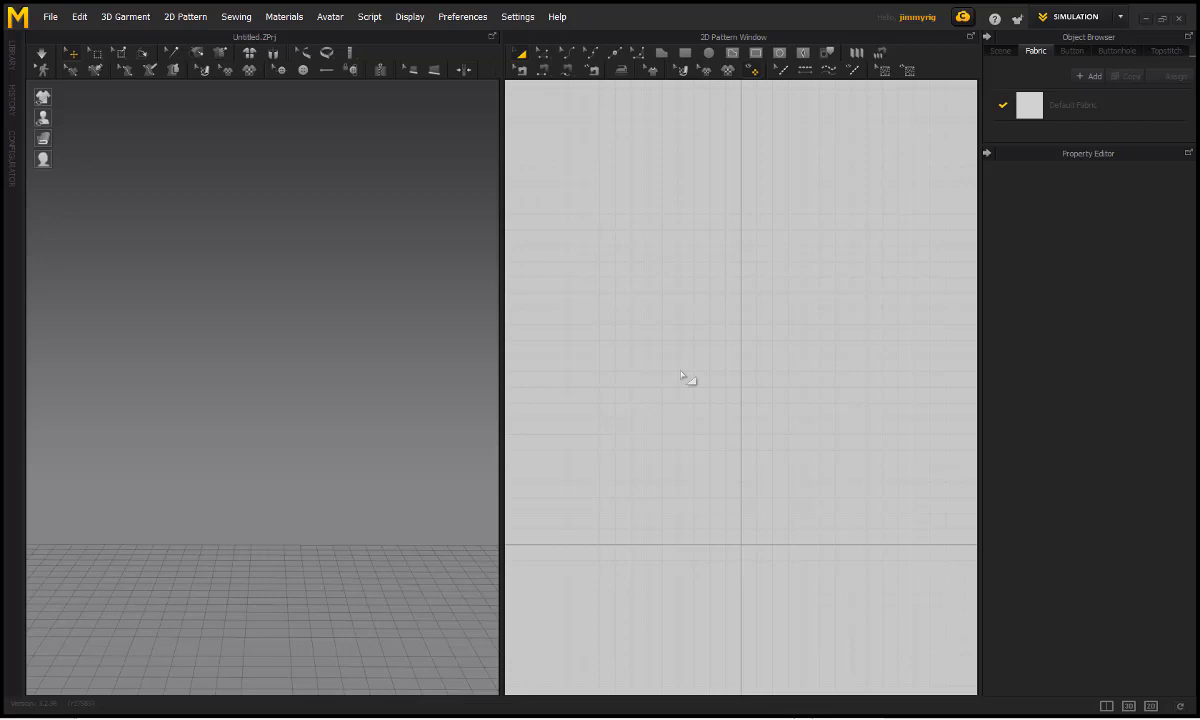
# - In the newer Marvelous Designer, open Tpose---}marvelous.obj from the anim folder as an avatar at cm (DAZ Studio) scale and close the Avatar Editor
pyautogui.click(53, 20)
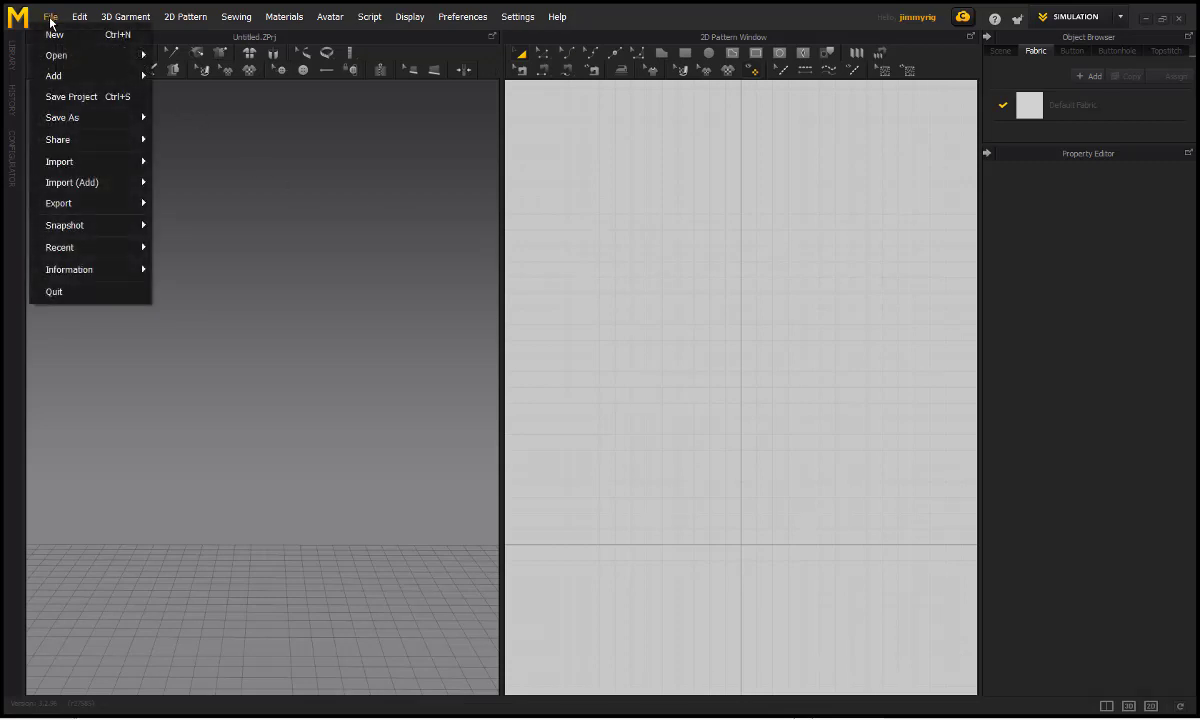
pyautogui.moveTo(94, 163)
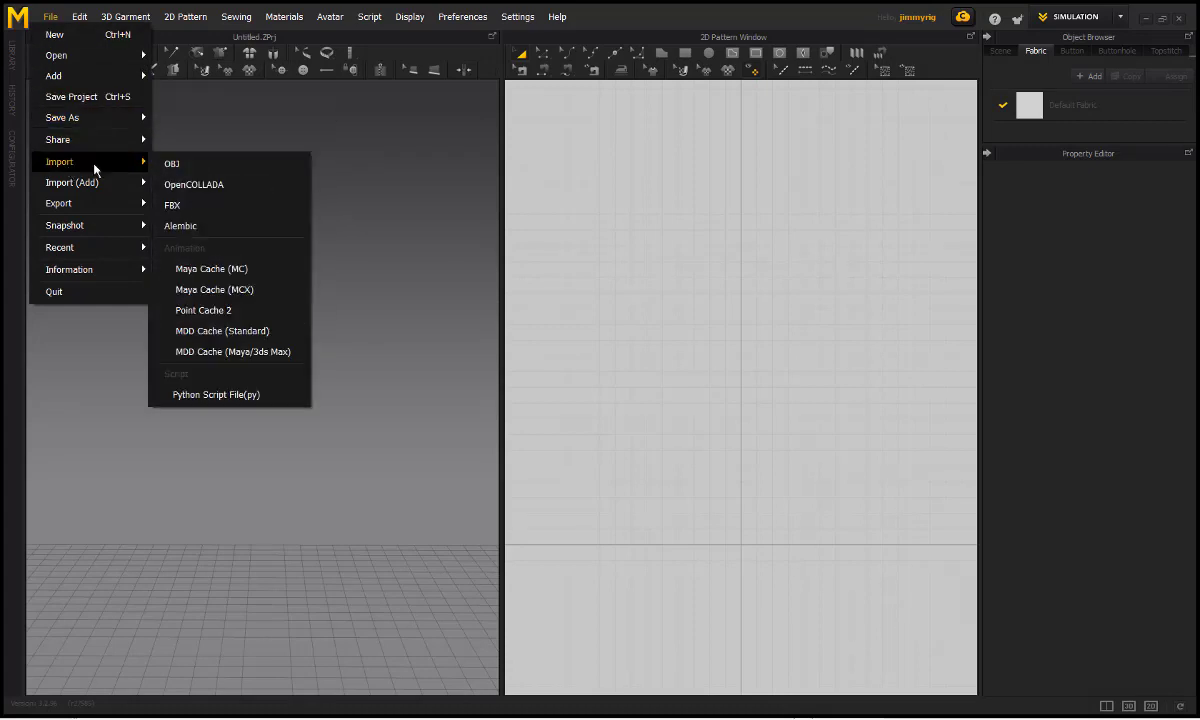
pyautogui.click(203, 165)
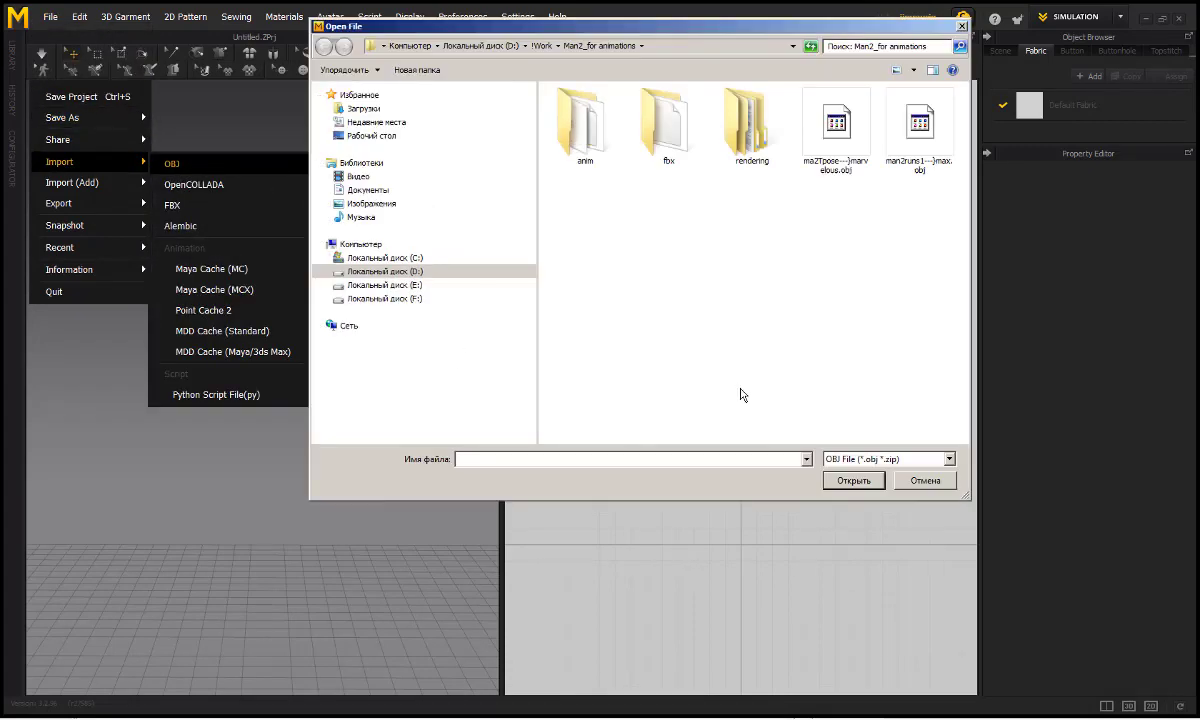
pyautogui.doubleClick(555, 128)
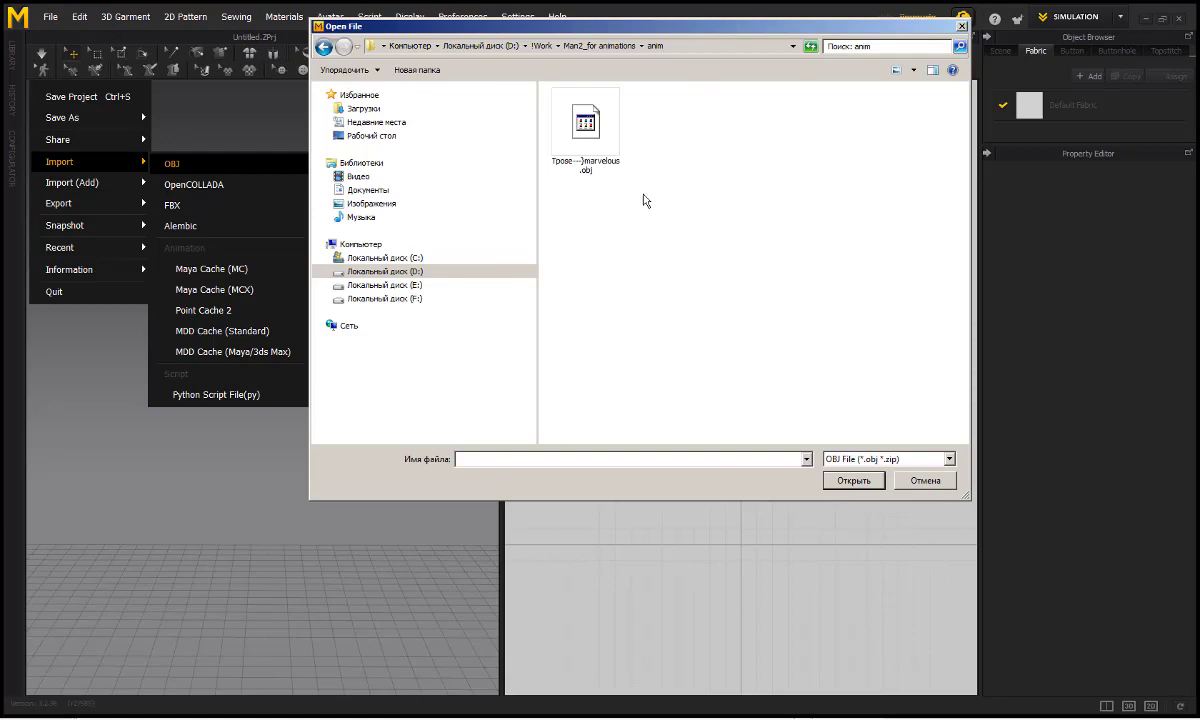
pyautogui.doubleClick(603, 131)
pyautogui.click(528, 319)
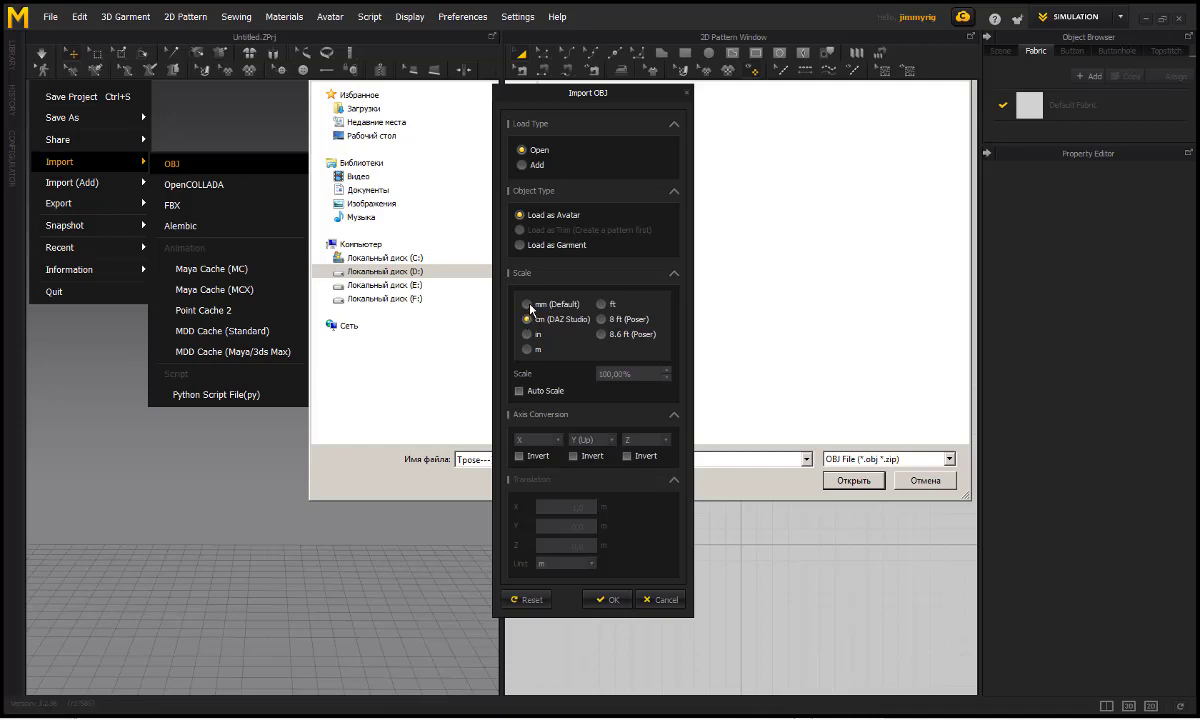
pyautogui.click(527, 304)
pyautogui.click(527, 319)
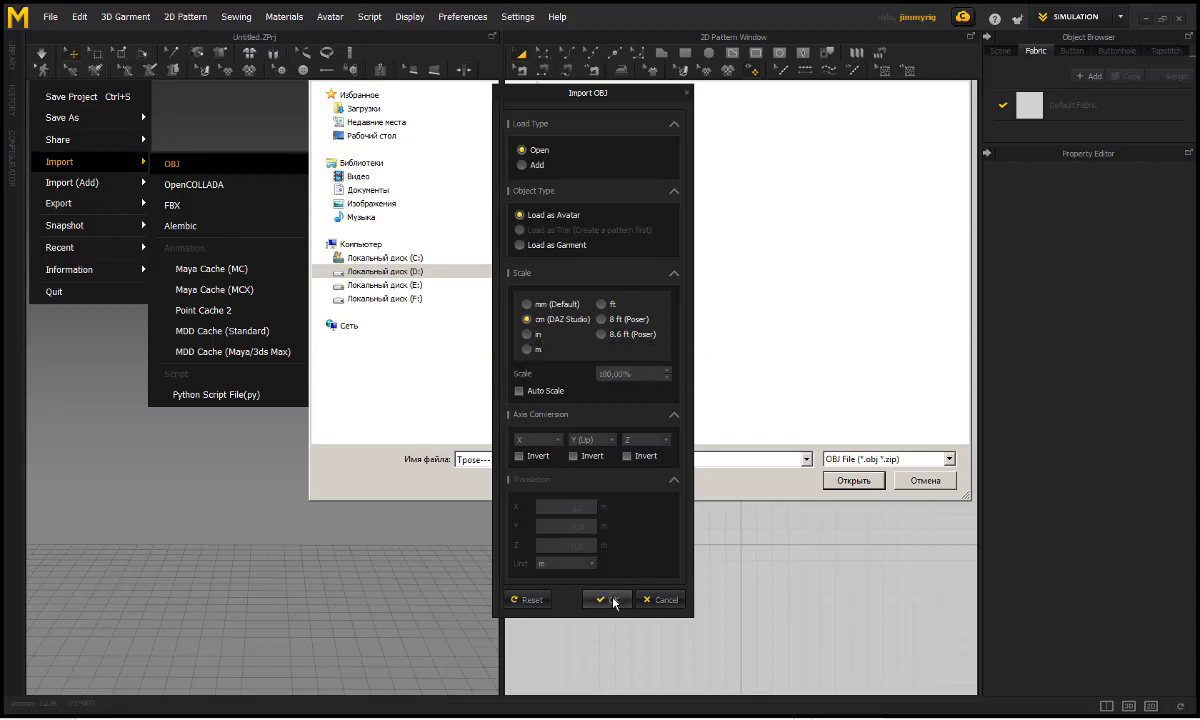
pyautogui.click(608, 600)
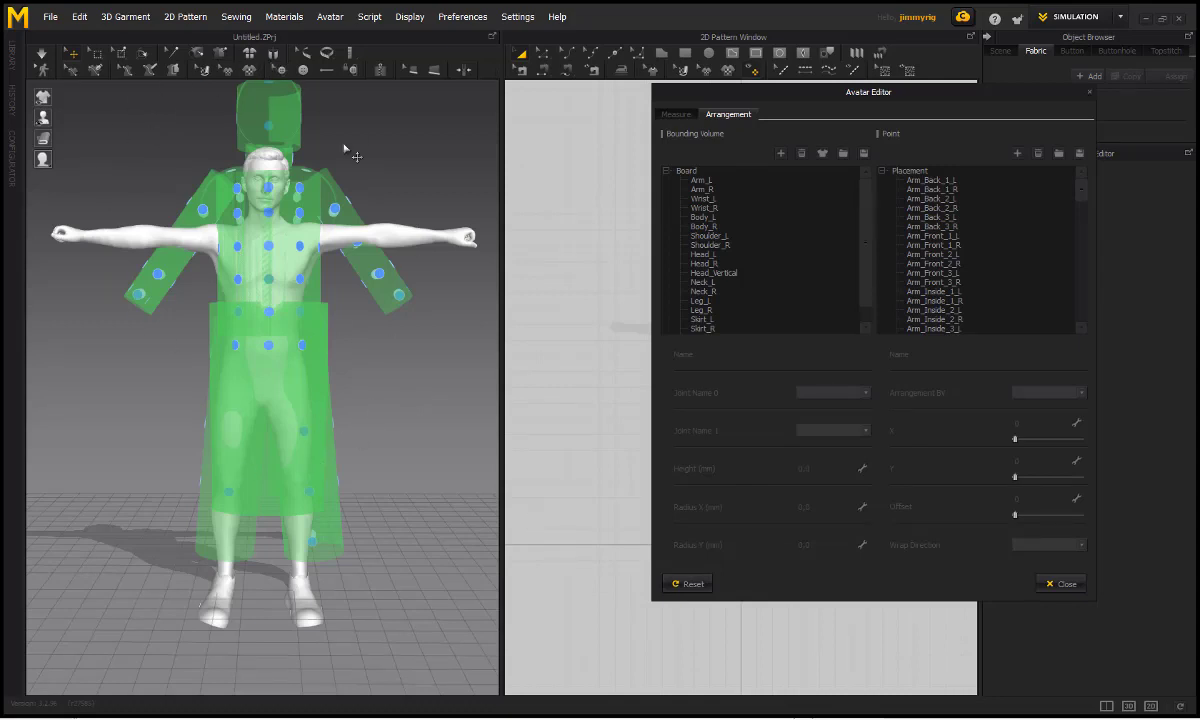
pyautogui.click(1090, 93)
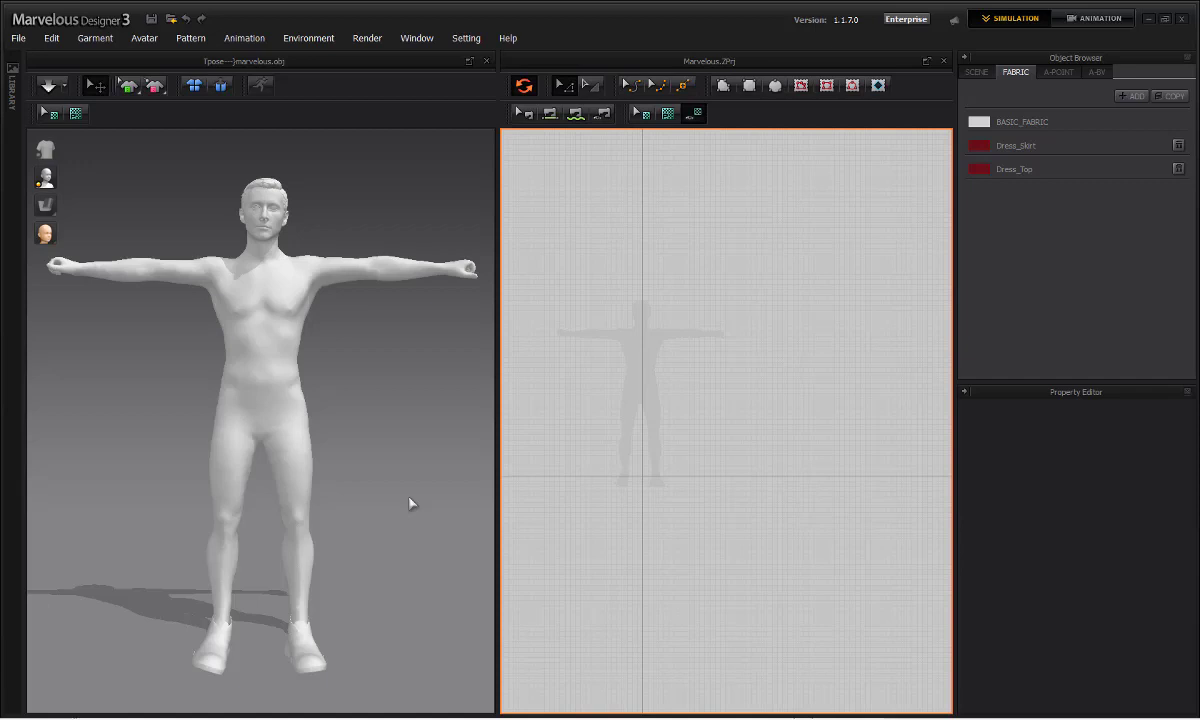
# - In Marvelous Designer 3, switch to Animation mode and import the Point Cache 2 file run---}marvelous.pc2 onto the avatar
pyautogui.click(1108, 19)
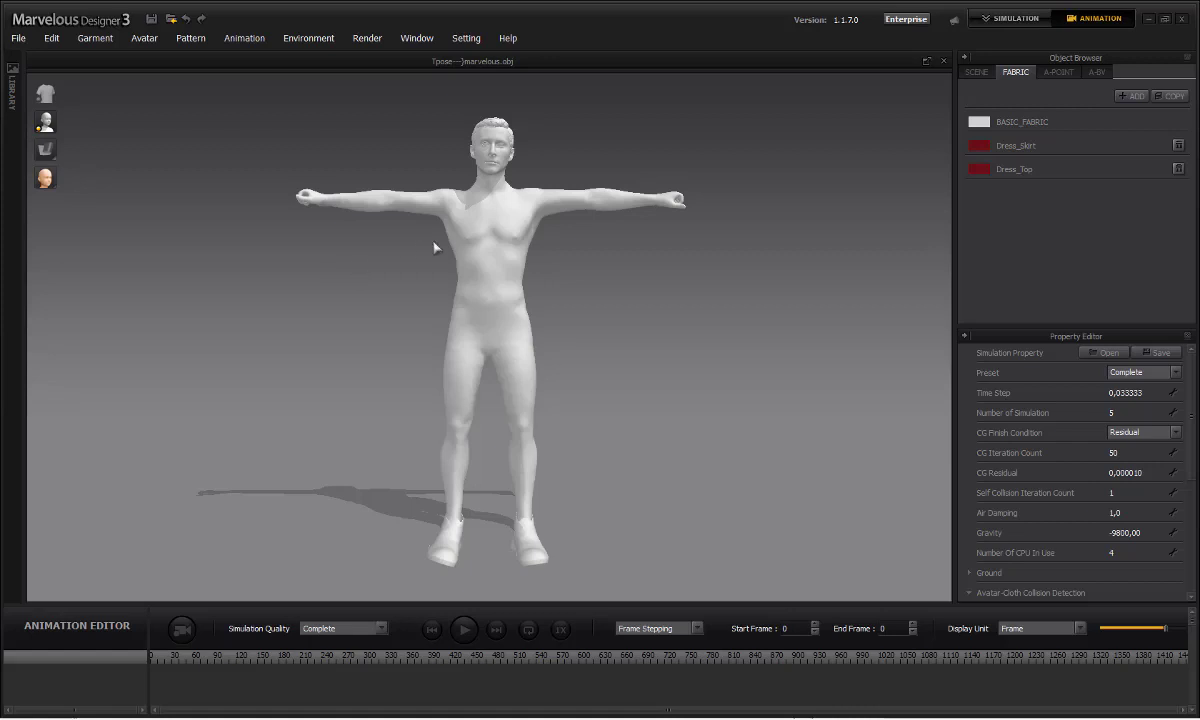
pyautogui.click(19, 39)
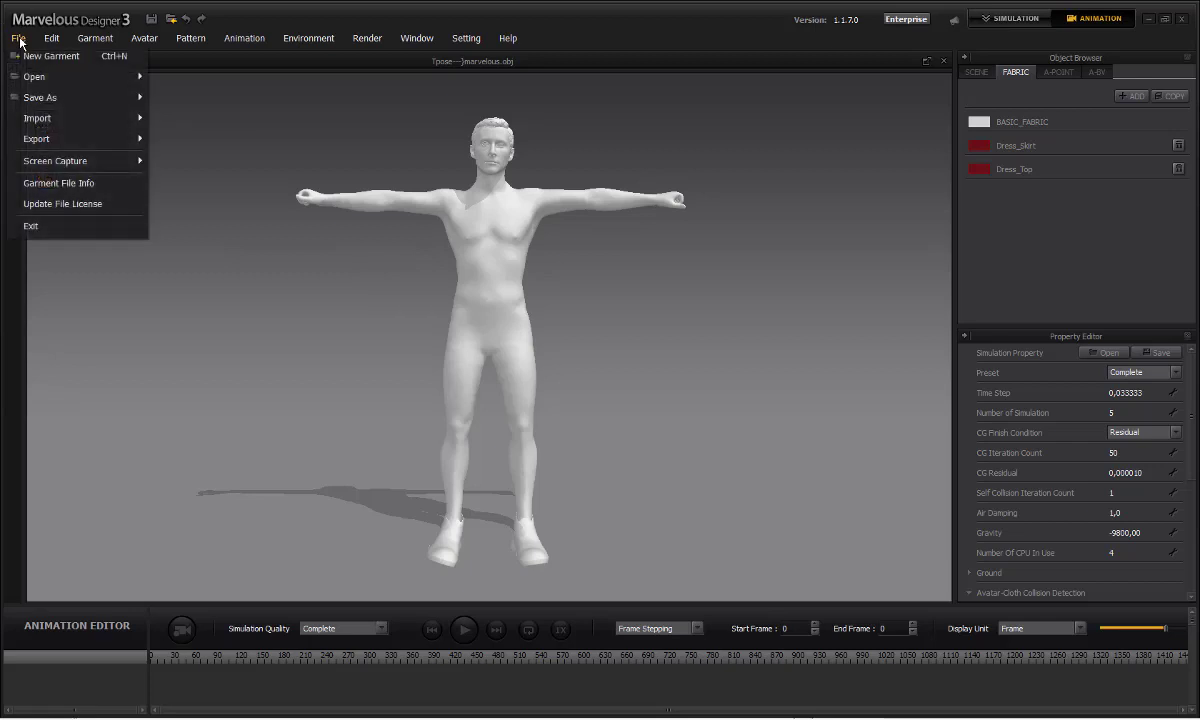
pyautogui.moveTo(70, 115)
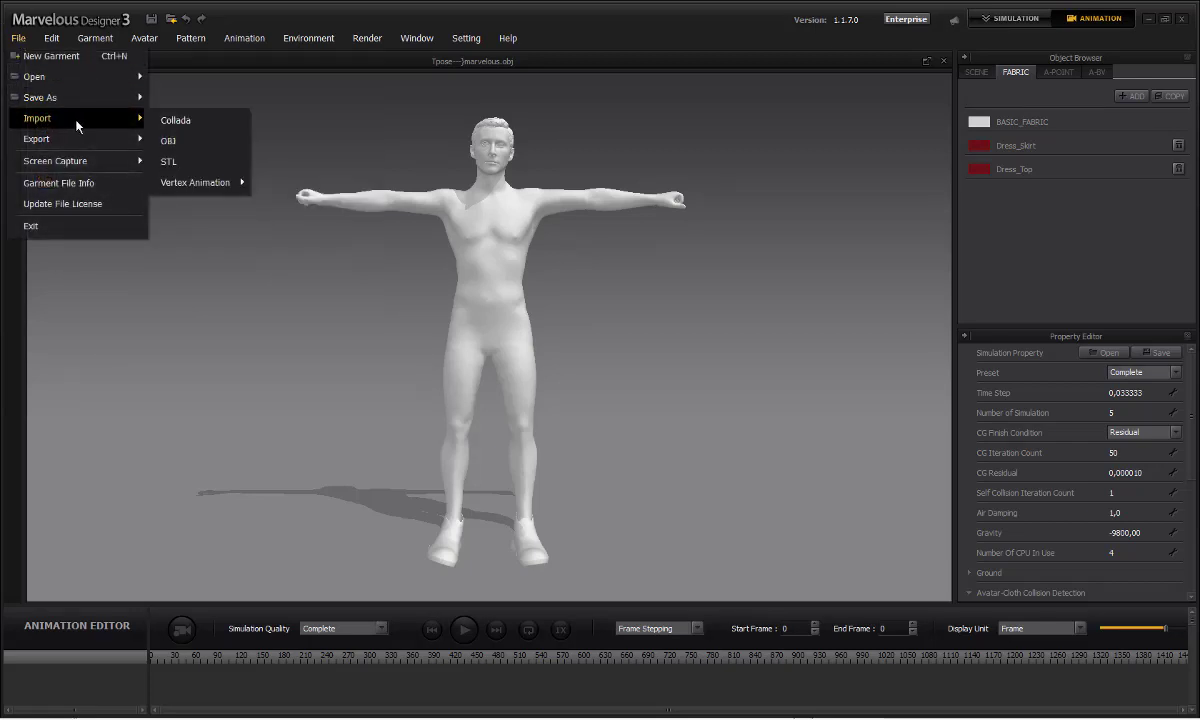
pyautogui.moveTo(200, 182)
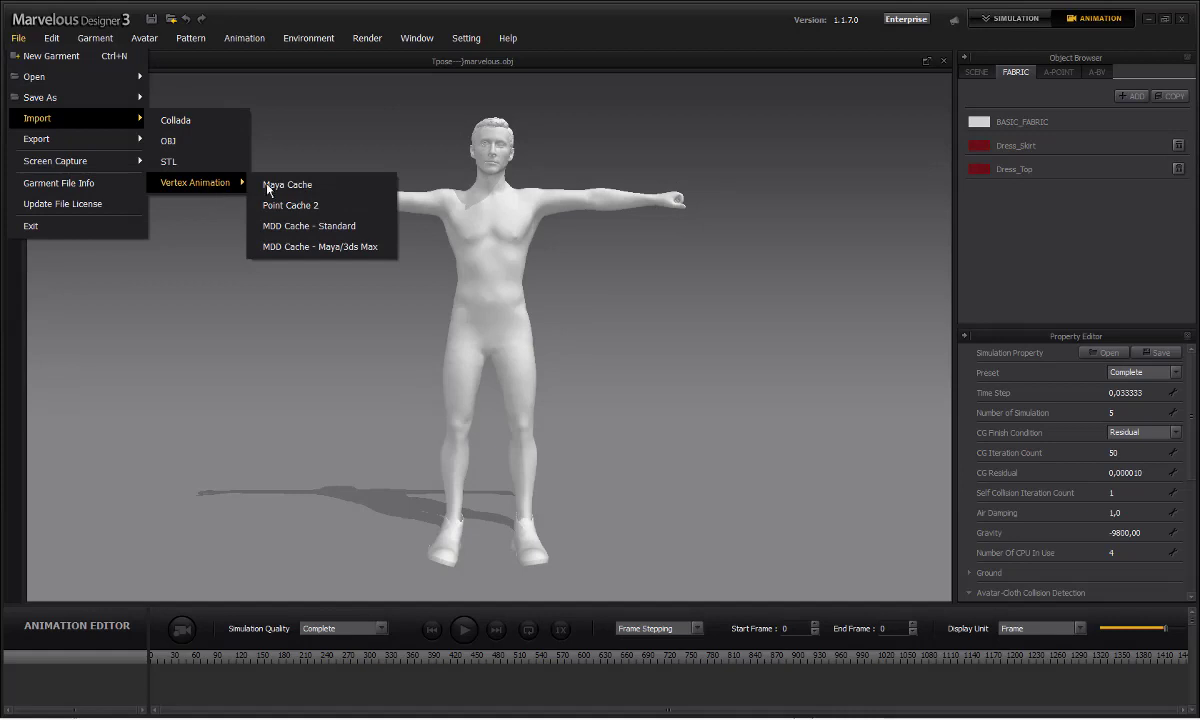
pyautogui.click(323, 206)
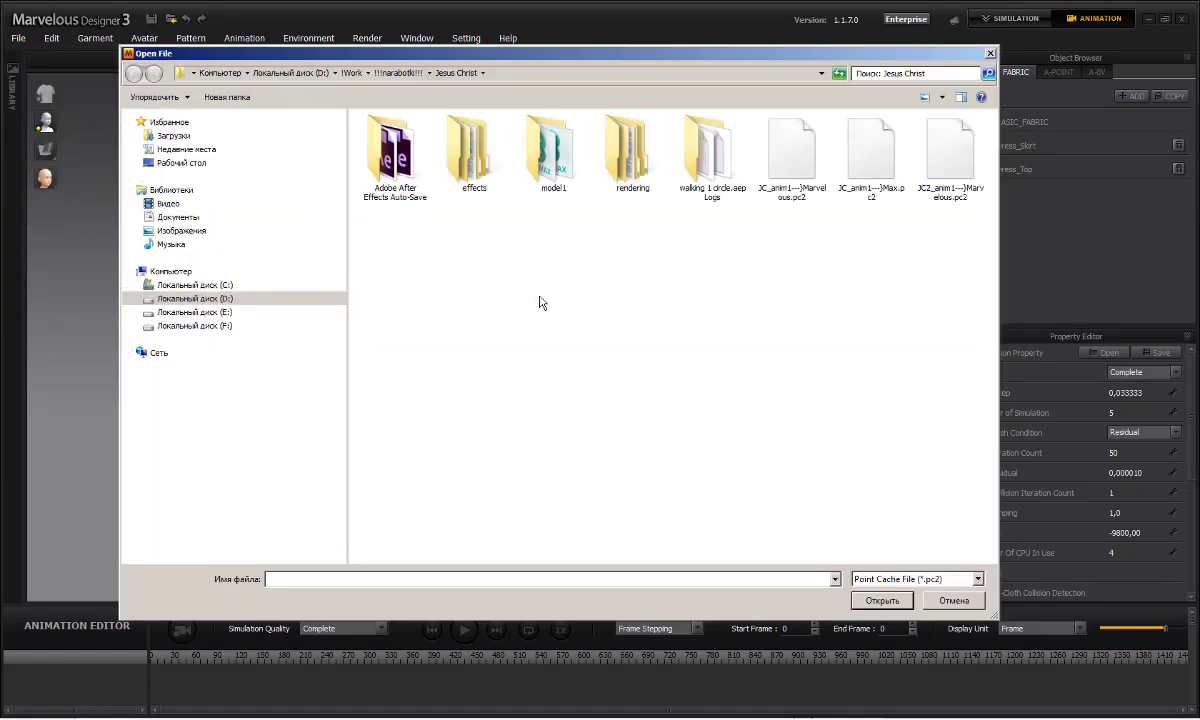
pyautogui.doubleClick(376, 150)
pyautogui.click(403, 118)
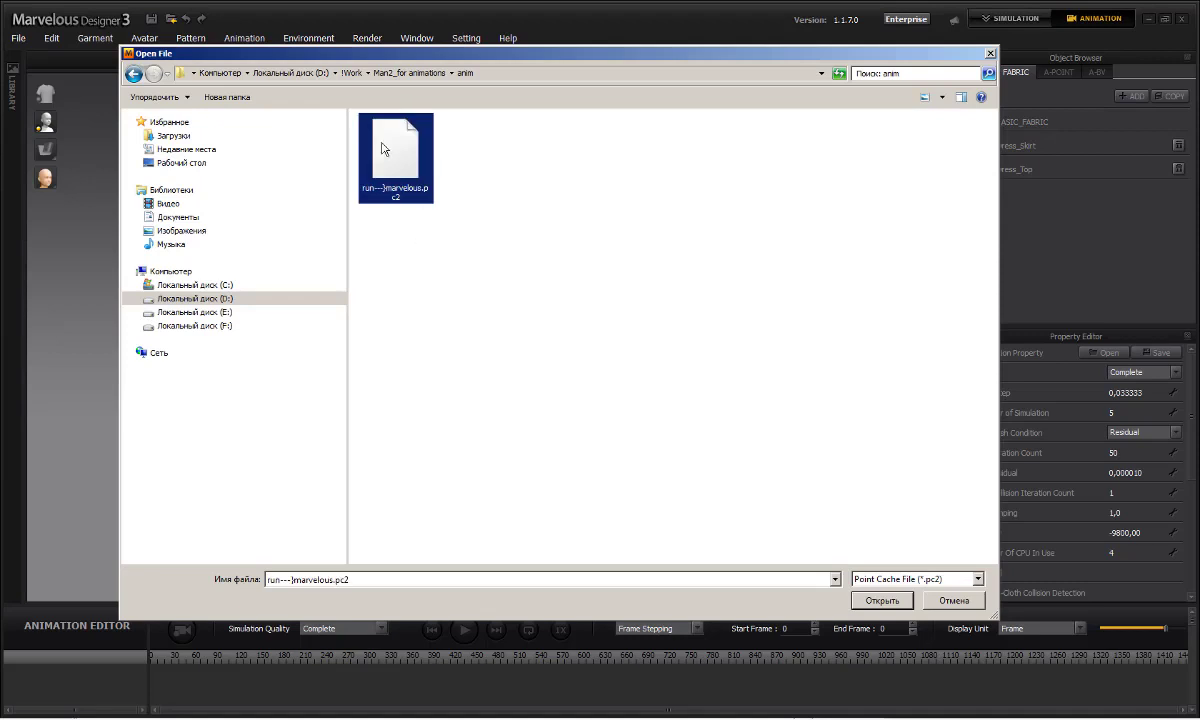
pyautogui.click(881, 600)
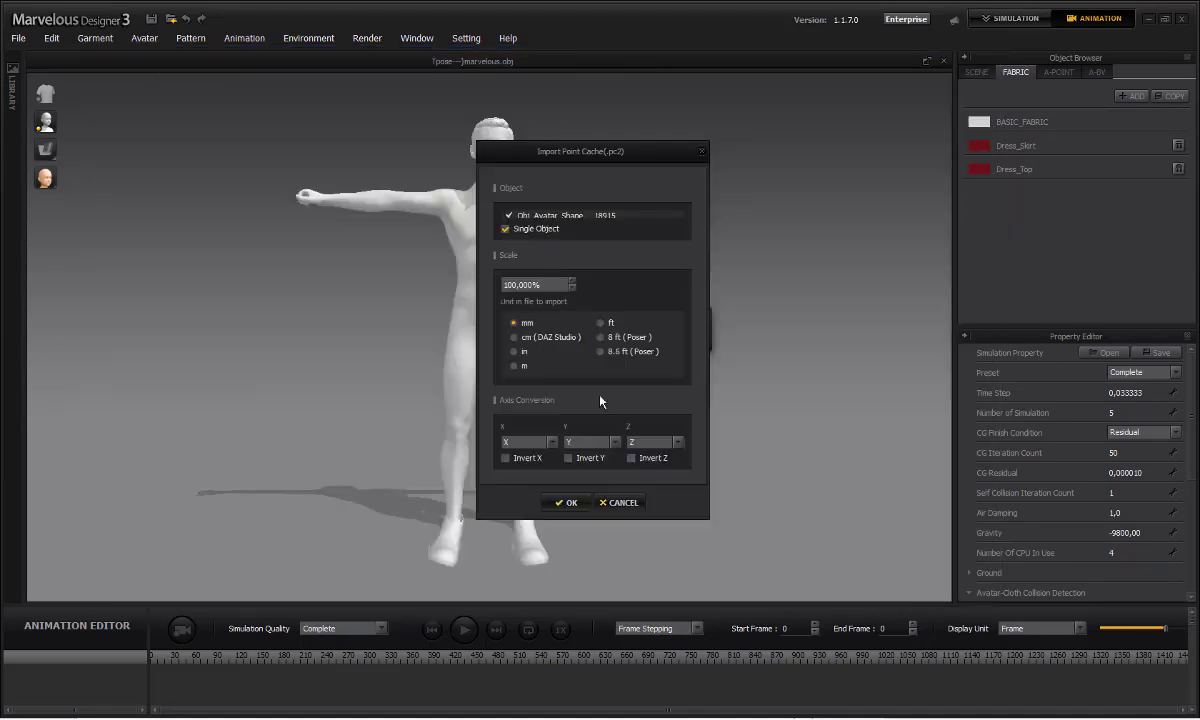
pyautogui.click(556, 437)
pyautogui.click(550, 430)
pyautogui.click(566, 503)
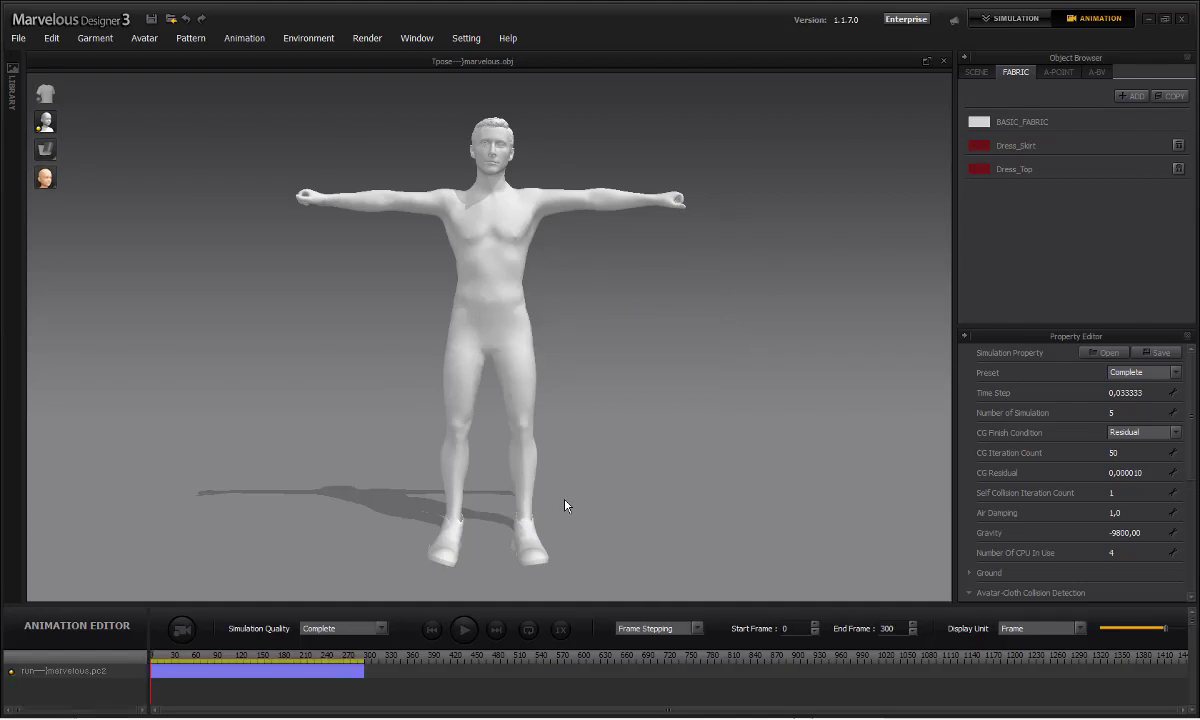
# - Play part of the avatar's run animation, pause it and return the playhead to frame 0
pyautogui.click(463, 629)
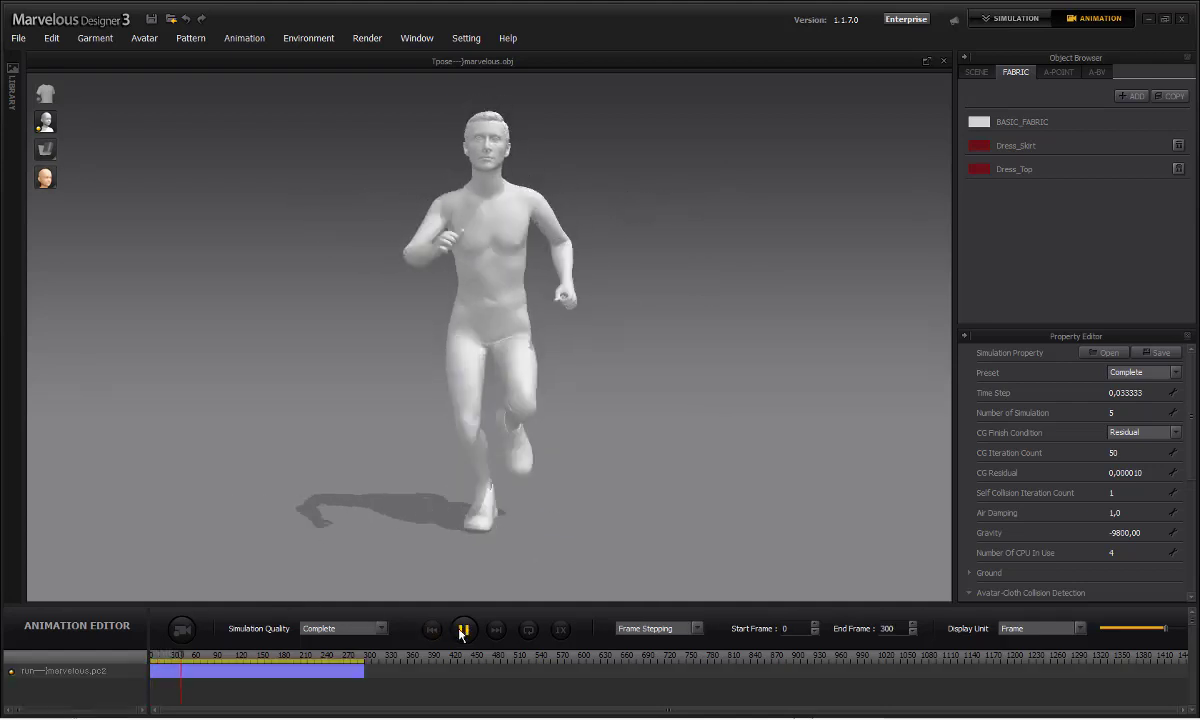
pyautogui.click(463, 629)
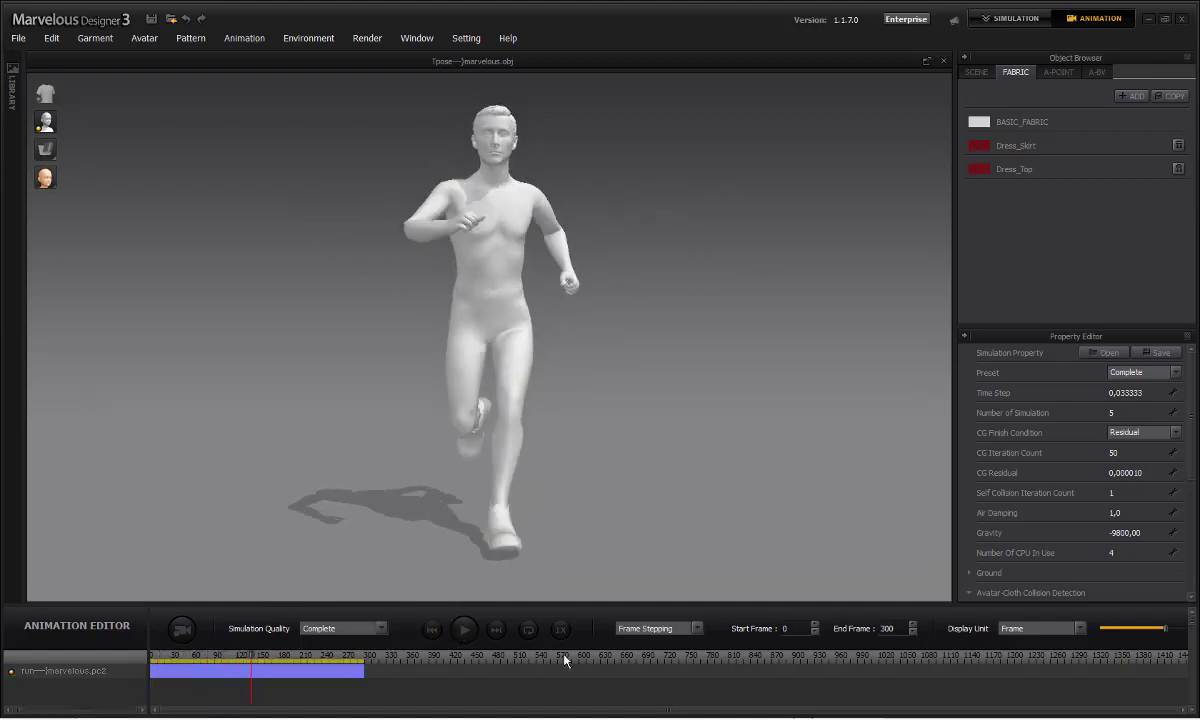
pyautogui.moveTo(253, 659); pyautogui.dragTo(130, 666)
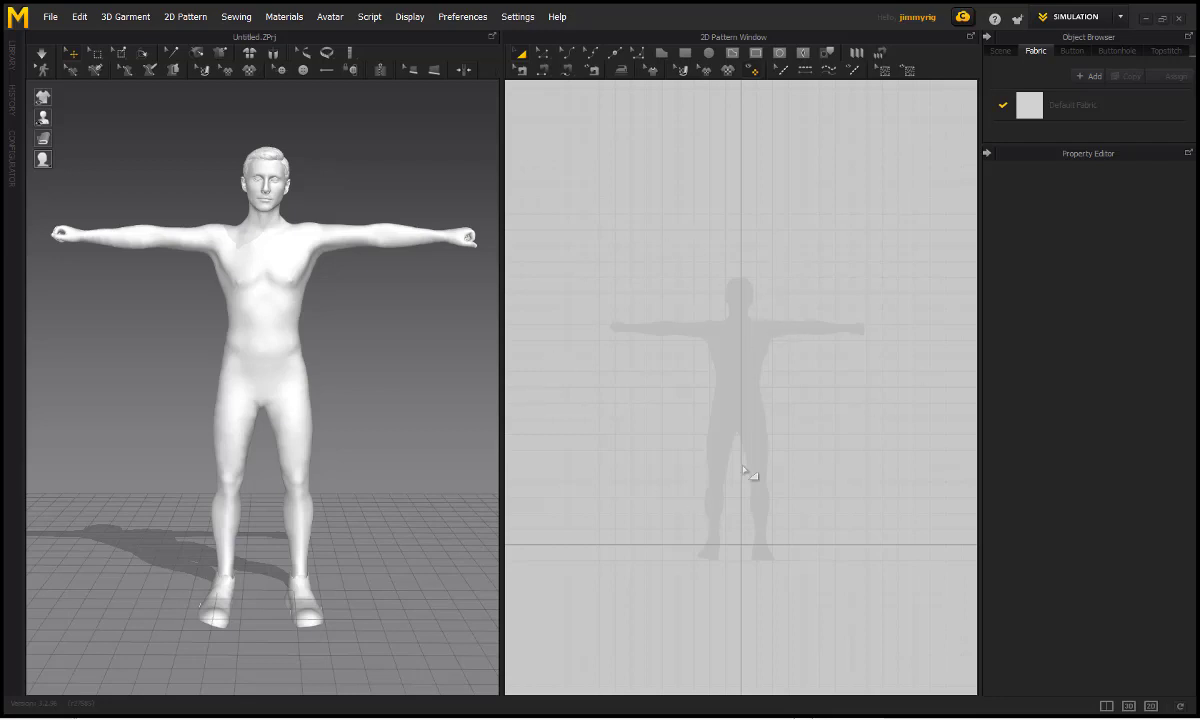
# - In the newer Marvelous Designer's Animation mode, import run---}marvelous.pc2 for all avatars at 30 FPS, cm scale, axes X, Z (Up), inverted Y
pyautogui.click(1092, 18)
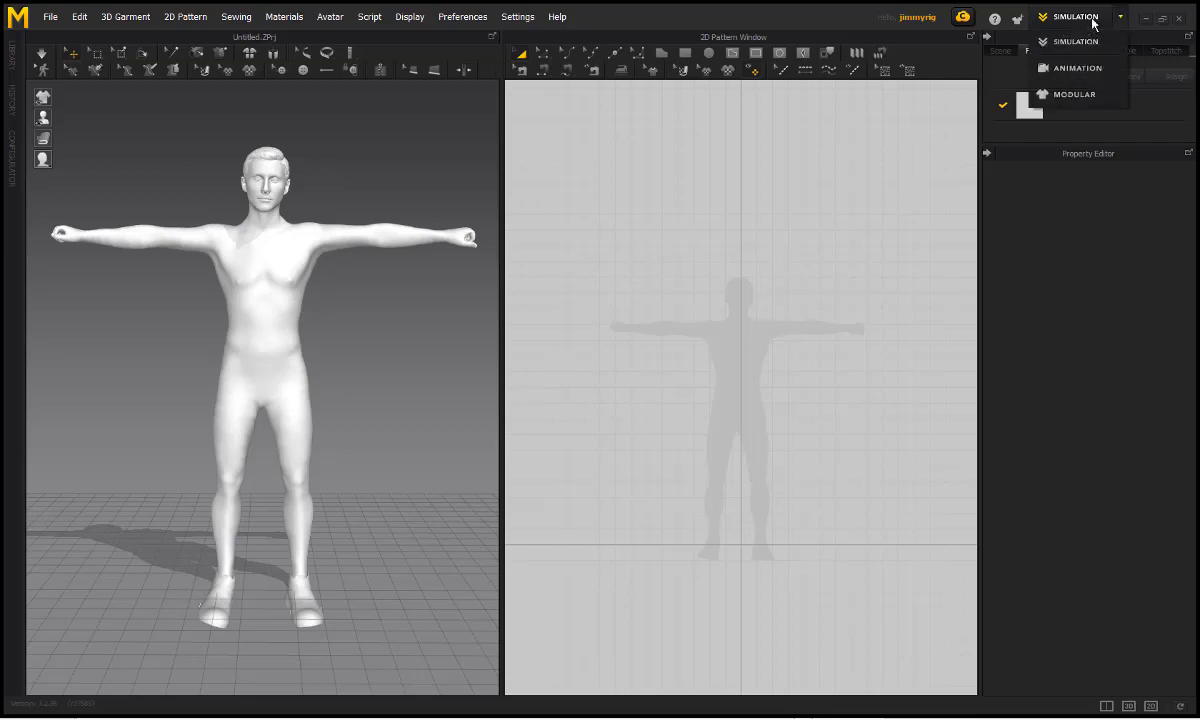
pyautogui.click(1074, 68)
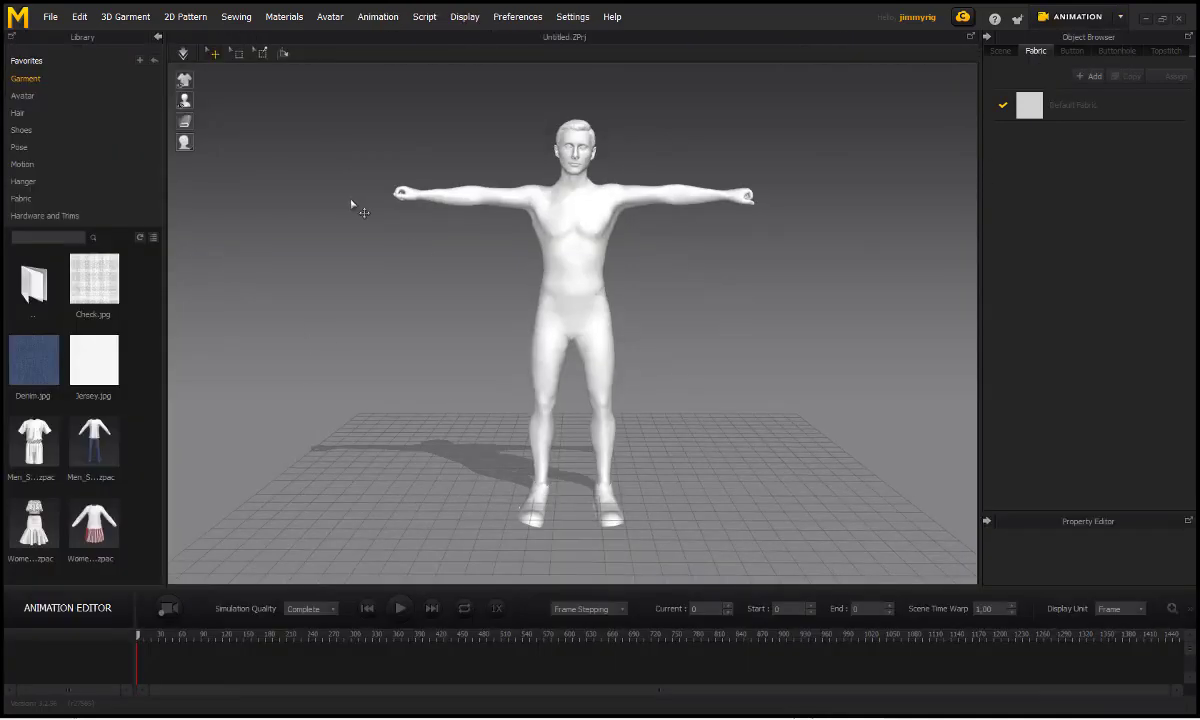
pyautogui.click(51, 17)
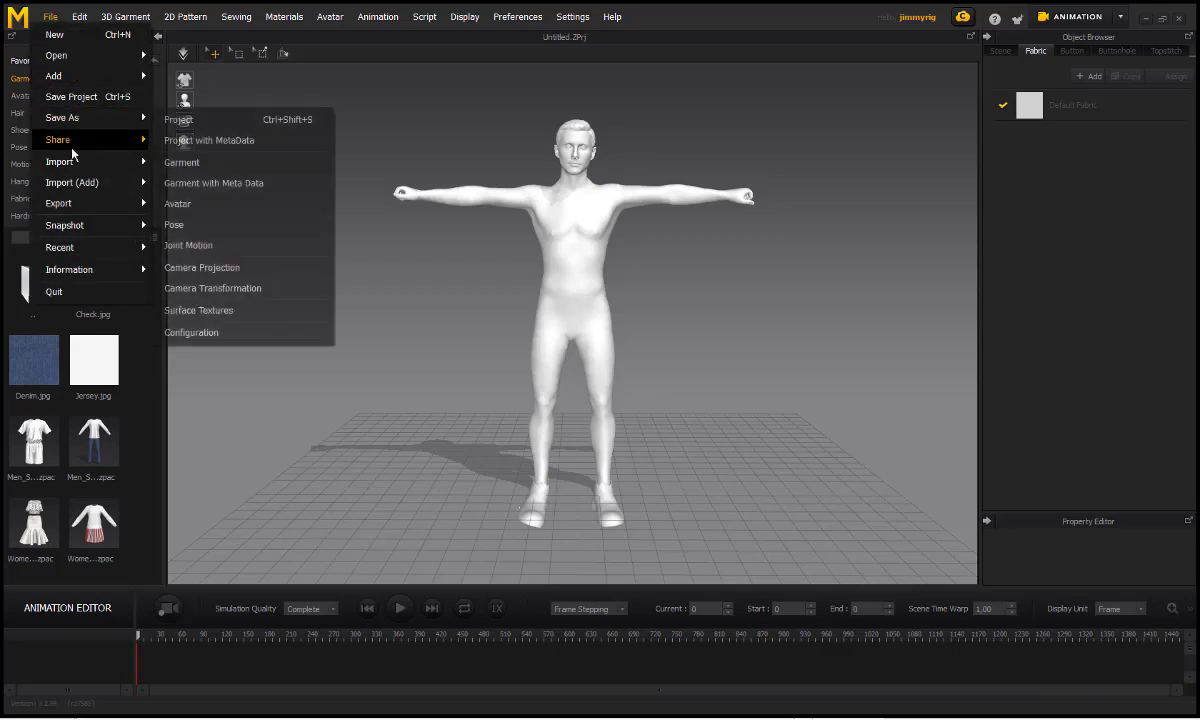
pyautogui.moveTo(73, 167)
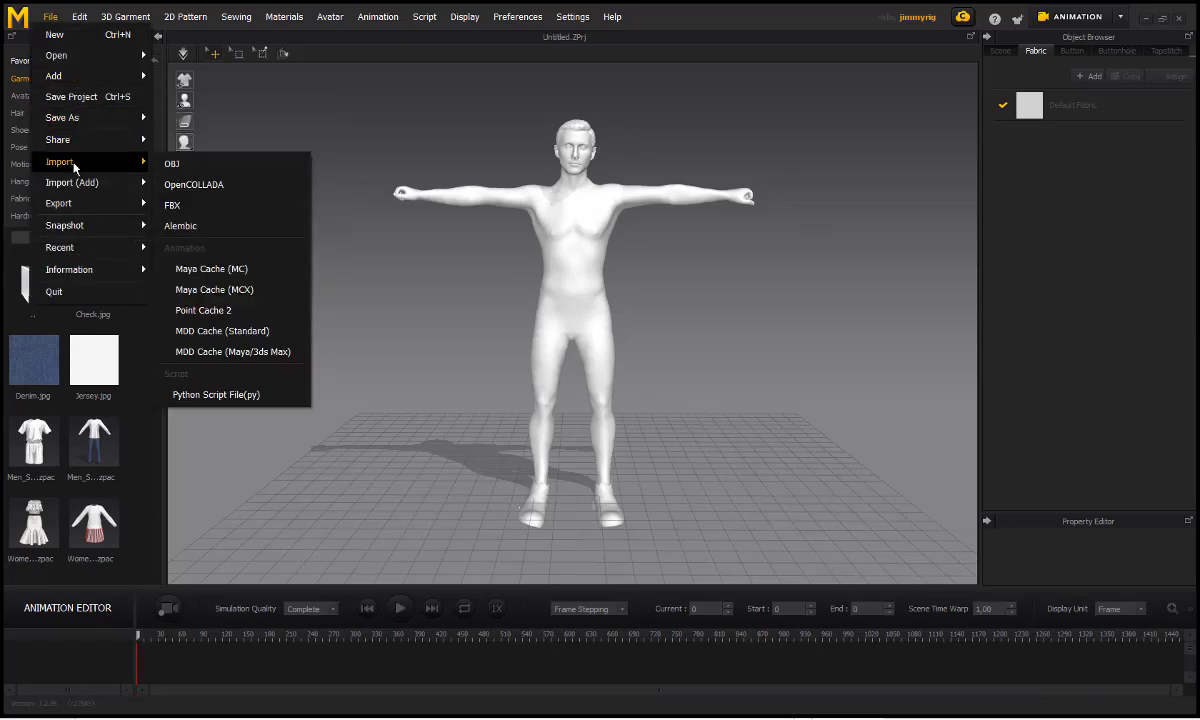
pyautogui.click(227, 316)
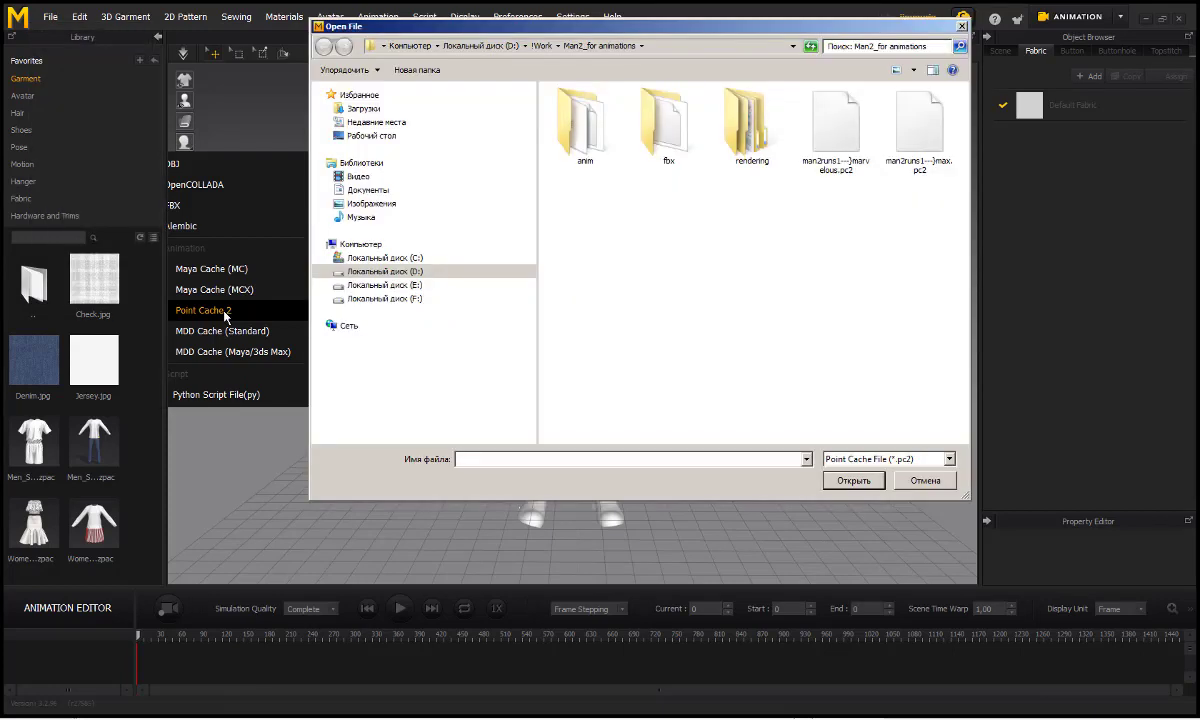
pyautogui.doubleClick(565, 125)
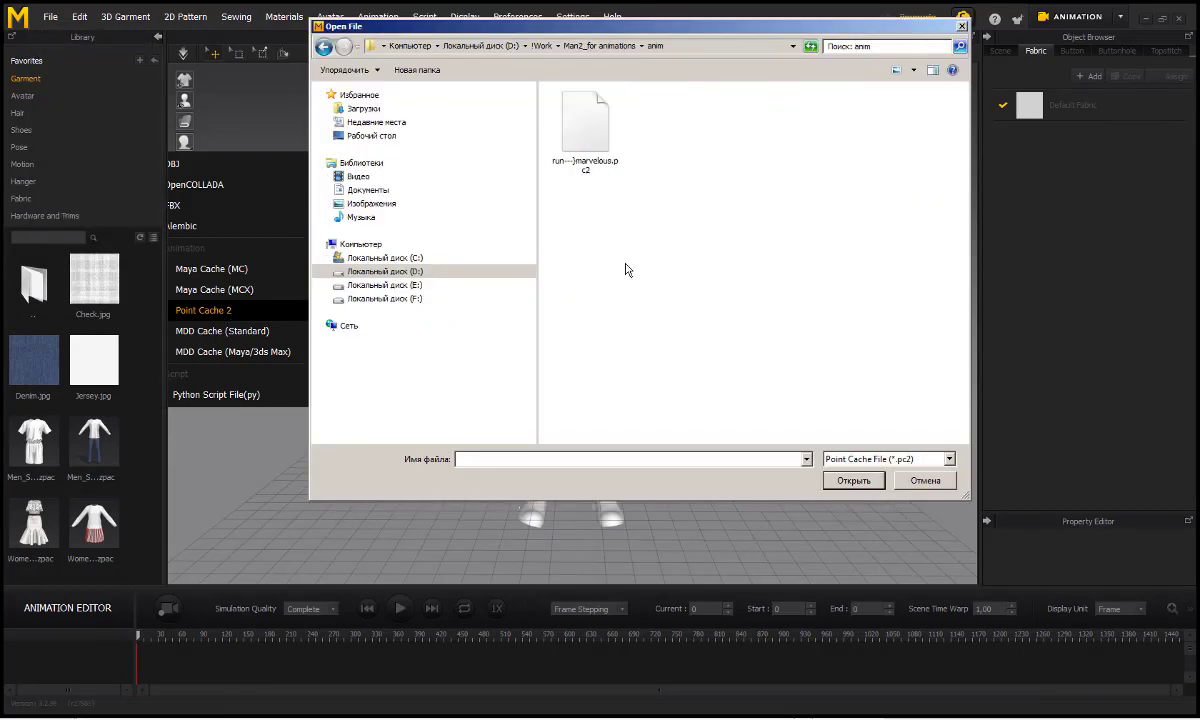
pyautogui.click(585, 125)
pyautogui.click(853, 481)
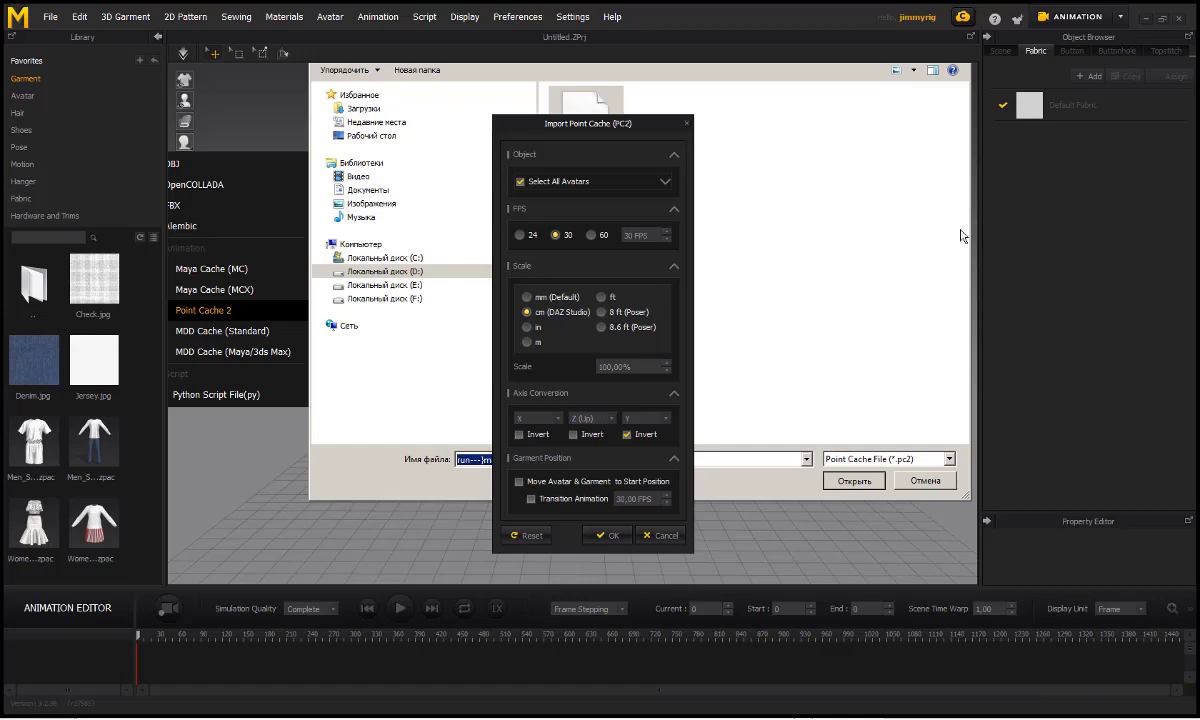
pyautogui.click(604, 537)
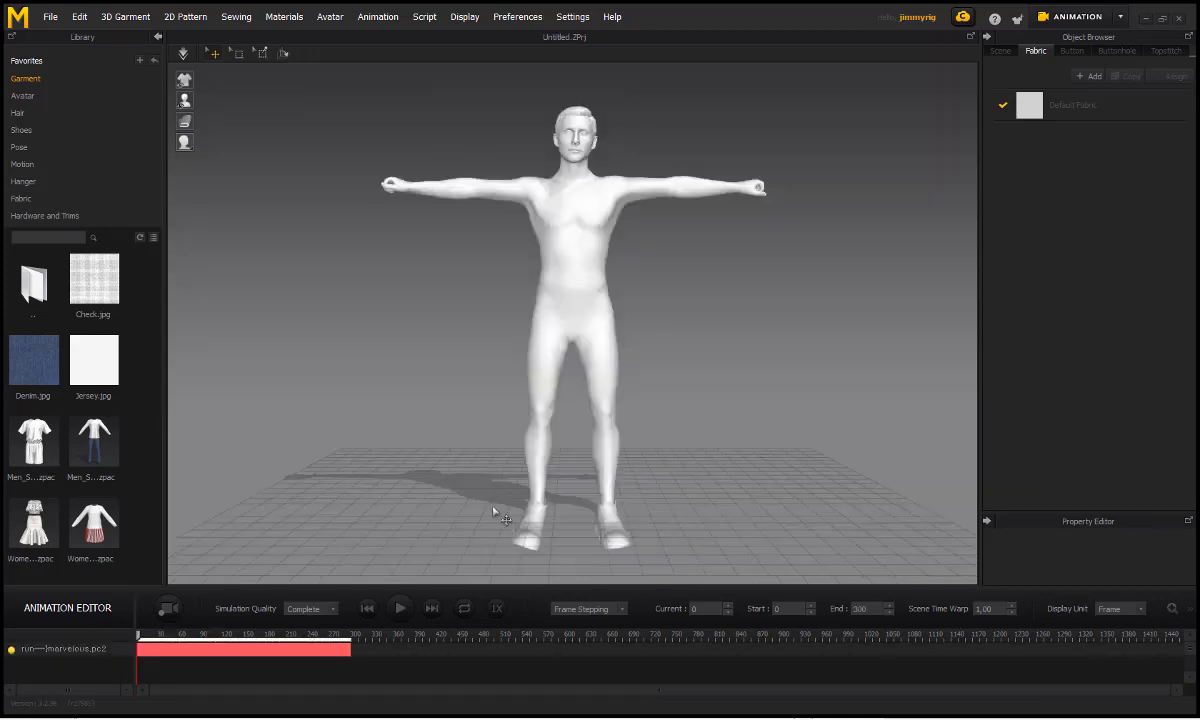
# - Play part of the run animation in the newer Marvelous Designer, pause it and return the playhead to frame 0
pyautogui.click(400, 608)
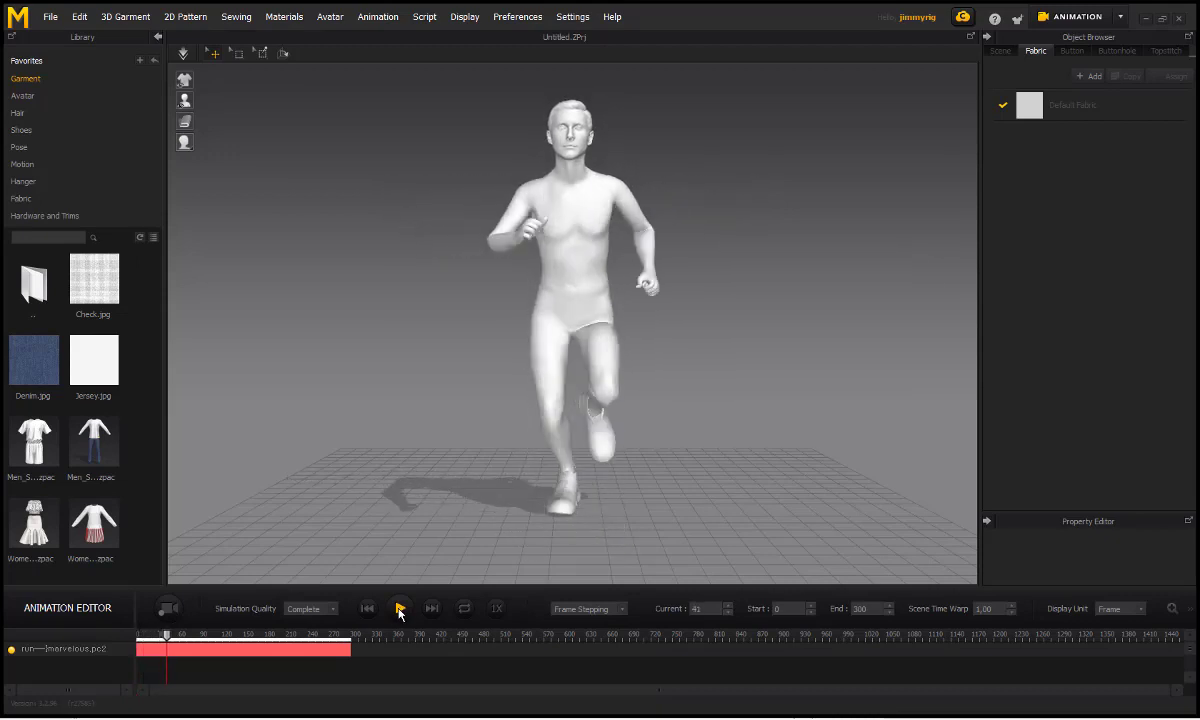
pyautogui.click(400, 610)
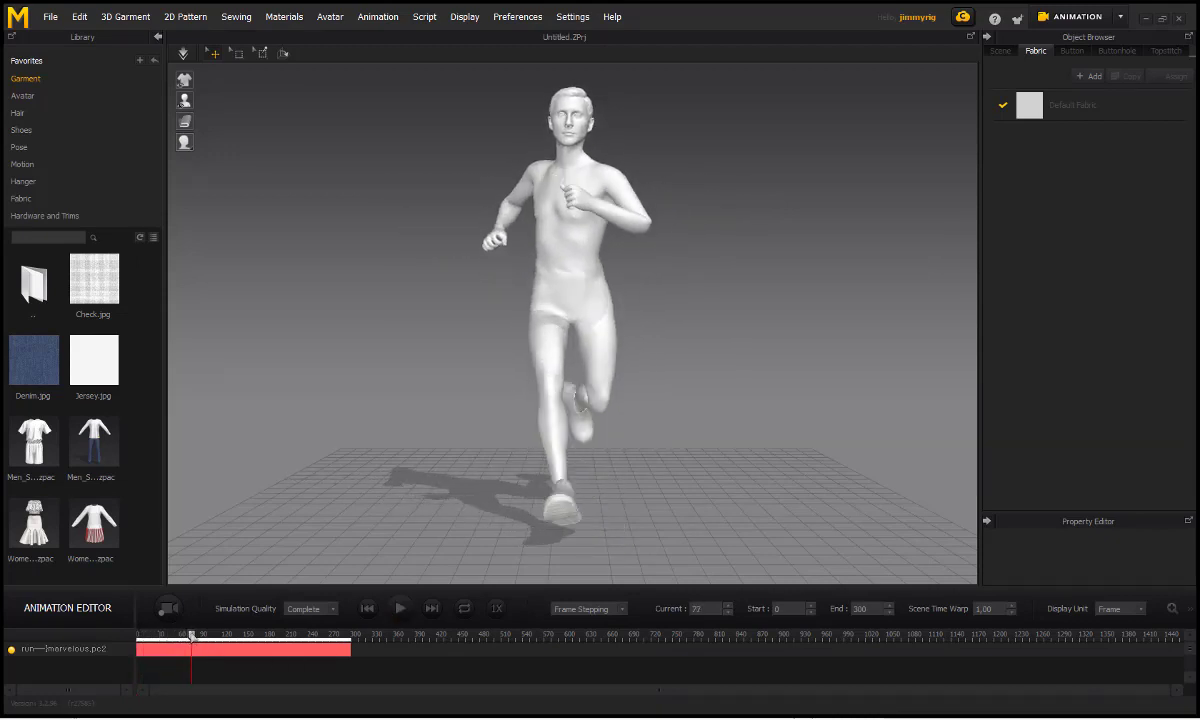
pyautogui.moveTo(191, 636); pyautogui.dragTo(137, 636)
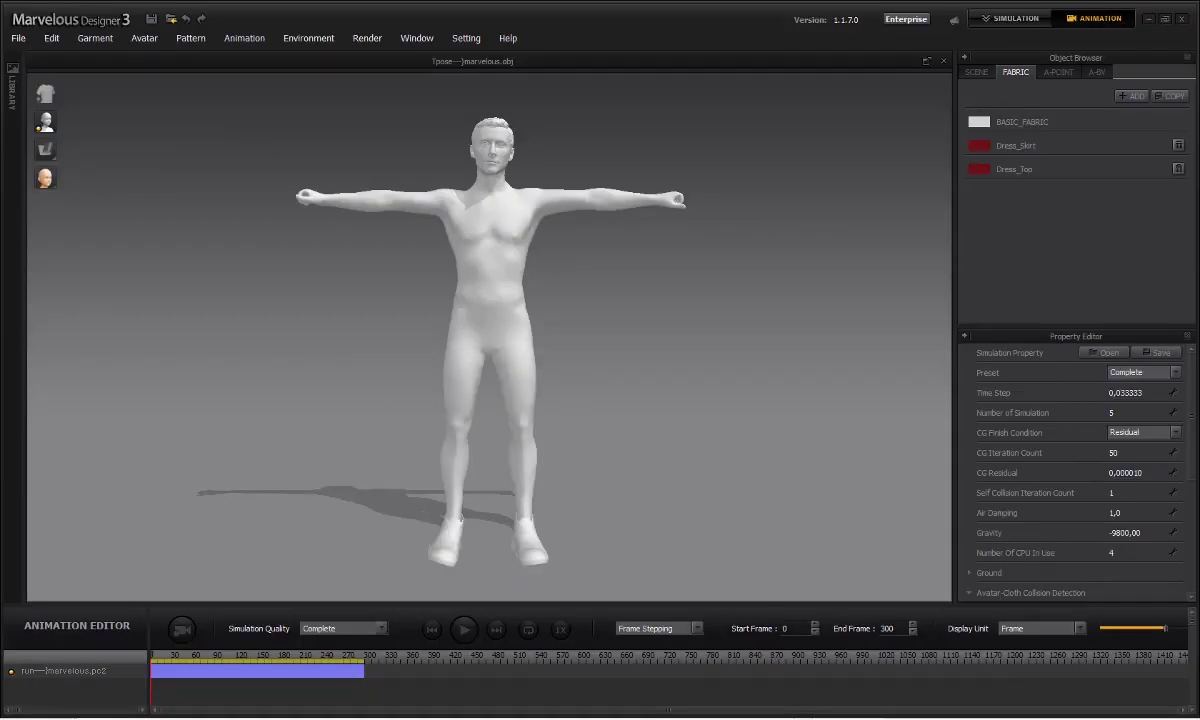
# - Switch both Marvelous Designer versions from Animation to Simulation mode and slightly widen the 3D window in Marvelous Designer 3
pyautogui.click(995, 18)
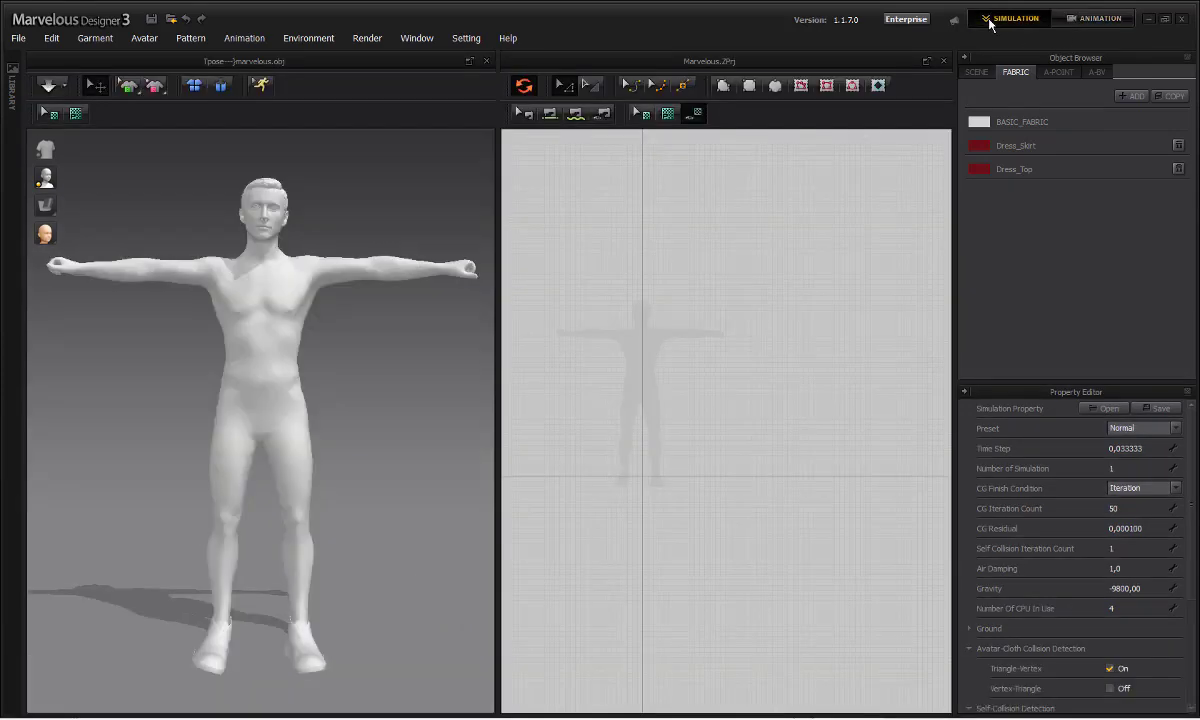
pyautogui.moveTo(497, 372); pyautogui.dragTo(529, 378)
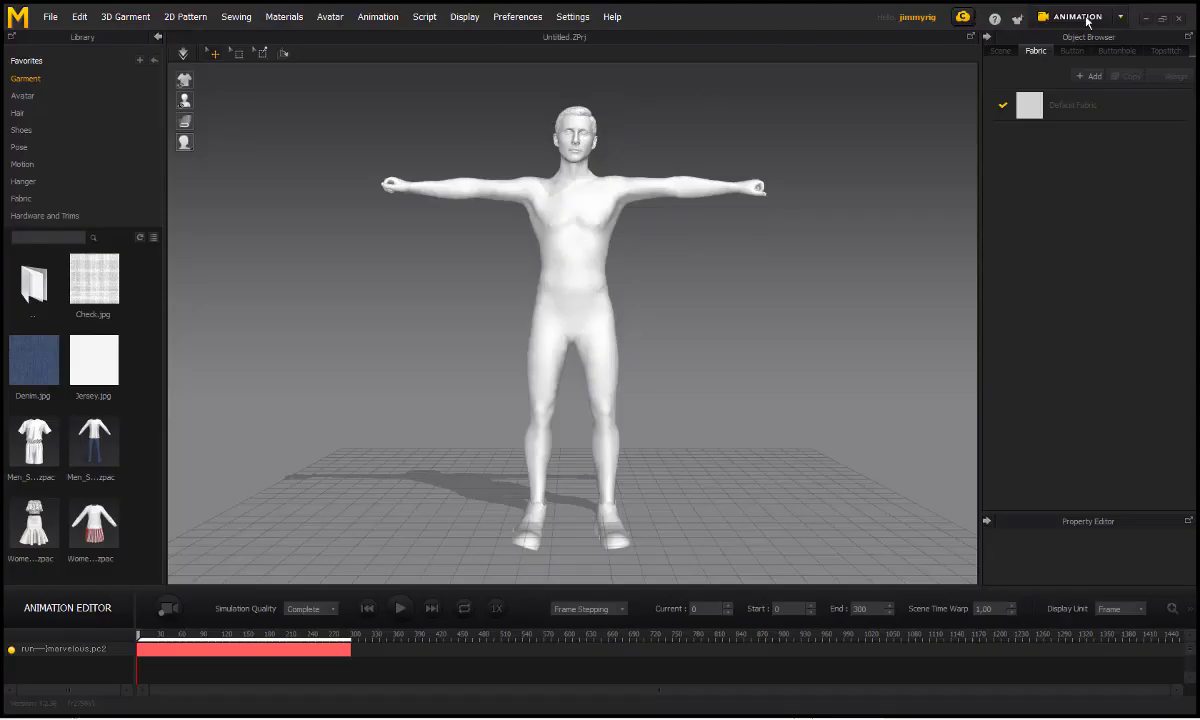
pyautogui.click(1087, 17)
pyautogui.click(1000, 41)
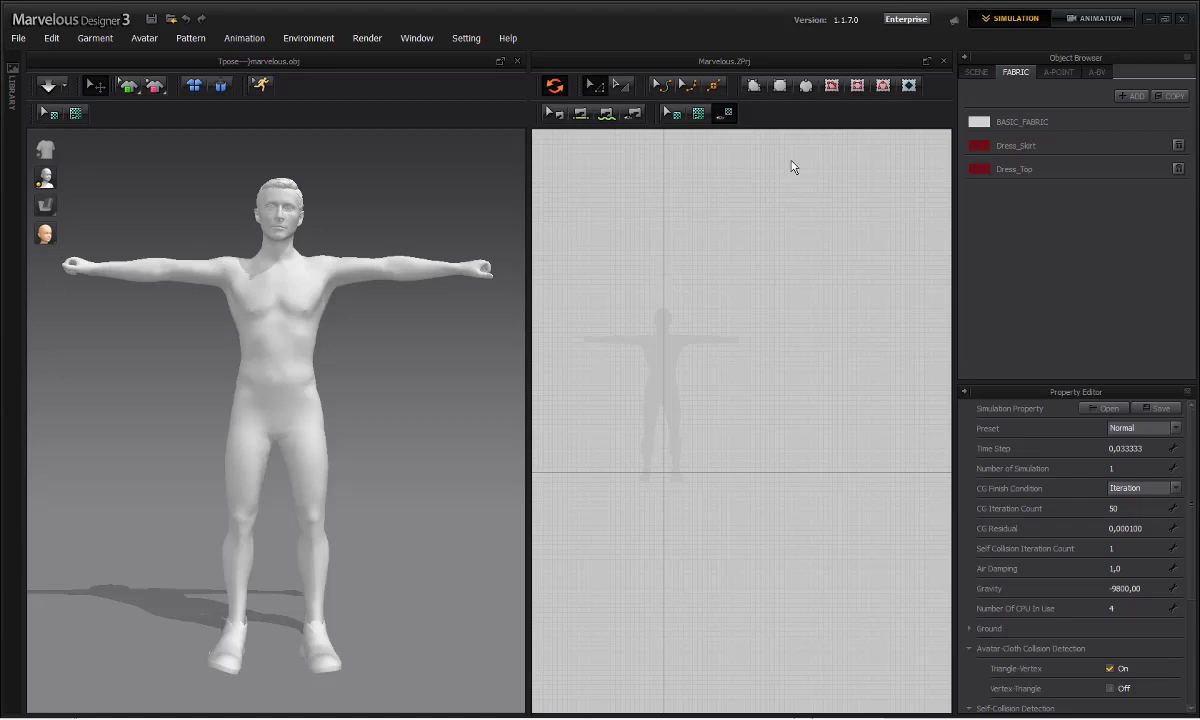
# - In Marvelous Designer 3's widened 2D window, start a shirt polygon with a straight forearm-to-forearm top edge and four intermediate shoulder and neck points
pyautogui.click(779, 85)
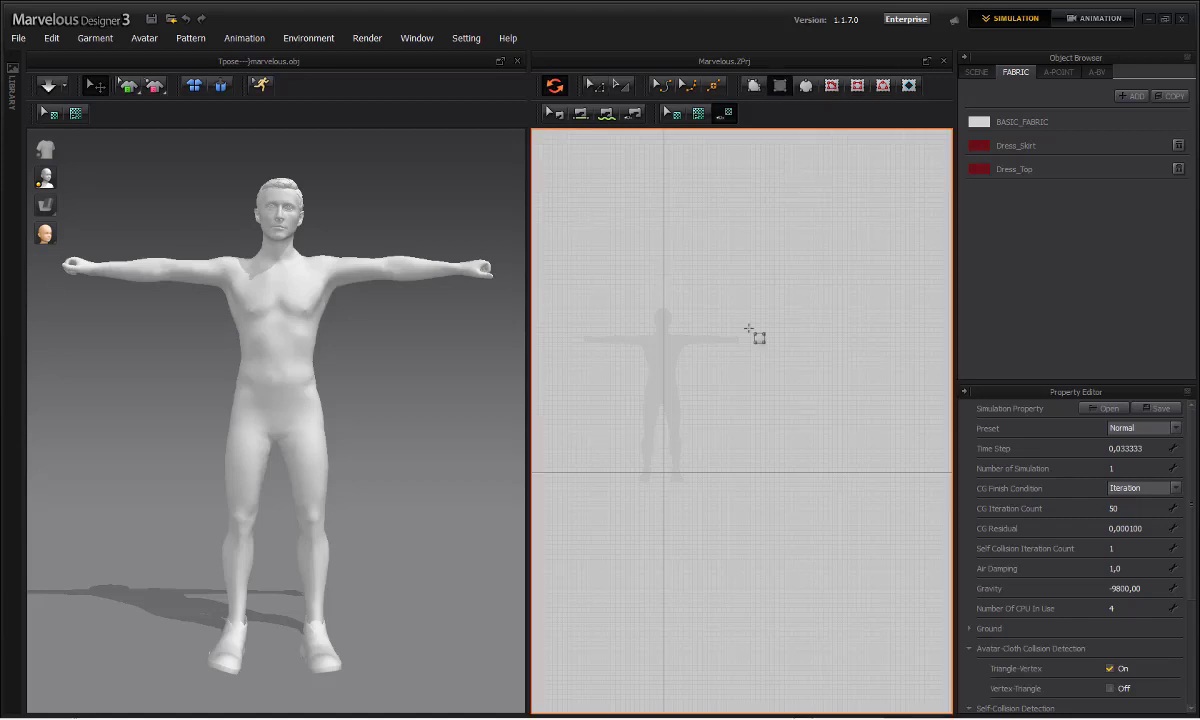
pyautogui.moveTo(682, 362); pyautogui.dragTo(763, 351, button='right')
pyautogui.scroll(6, 763, 351)
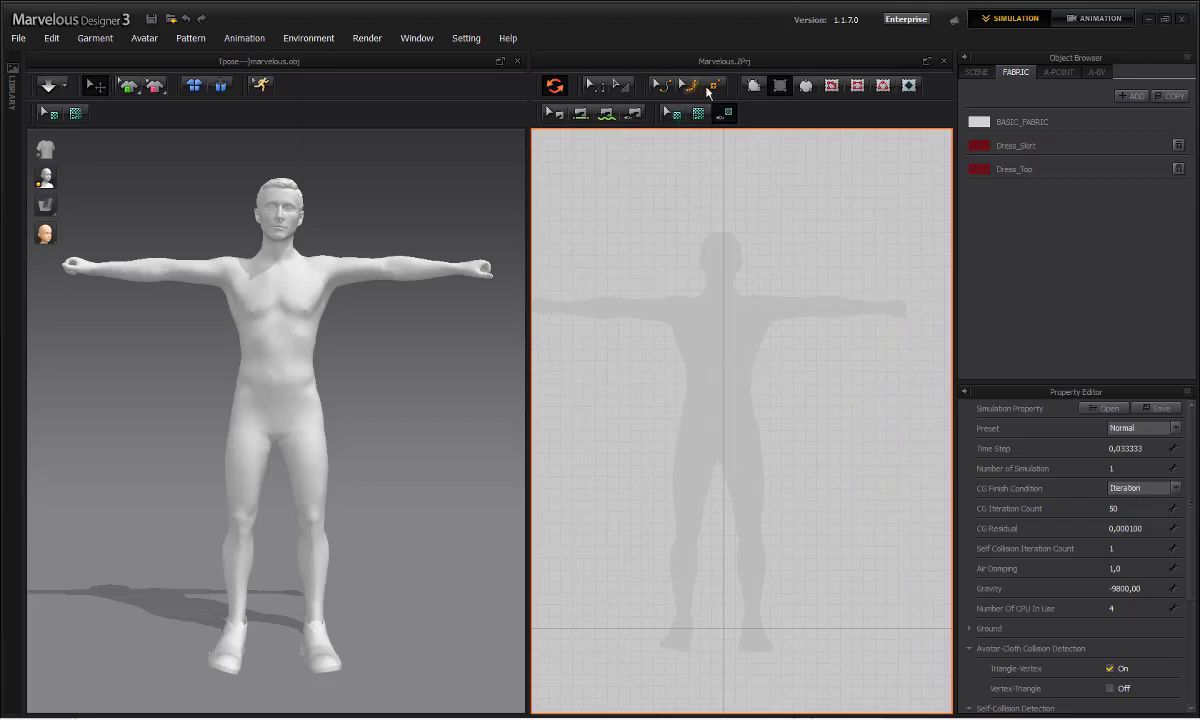
pyautogui.click(753, 87)
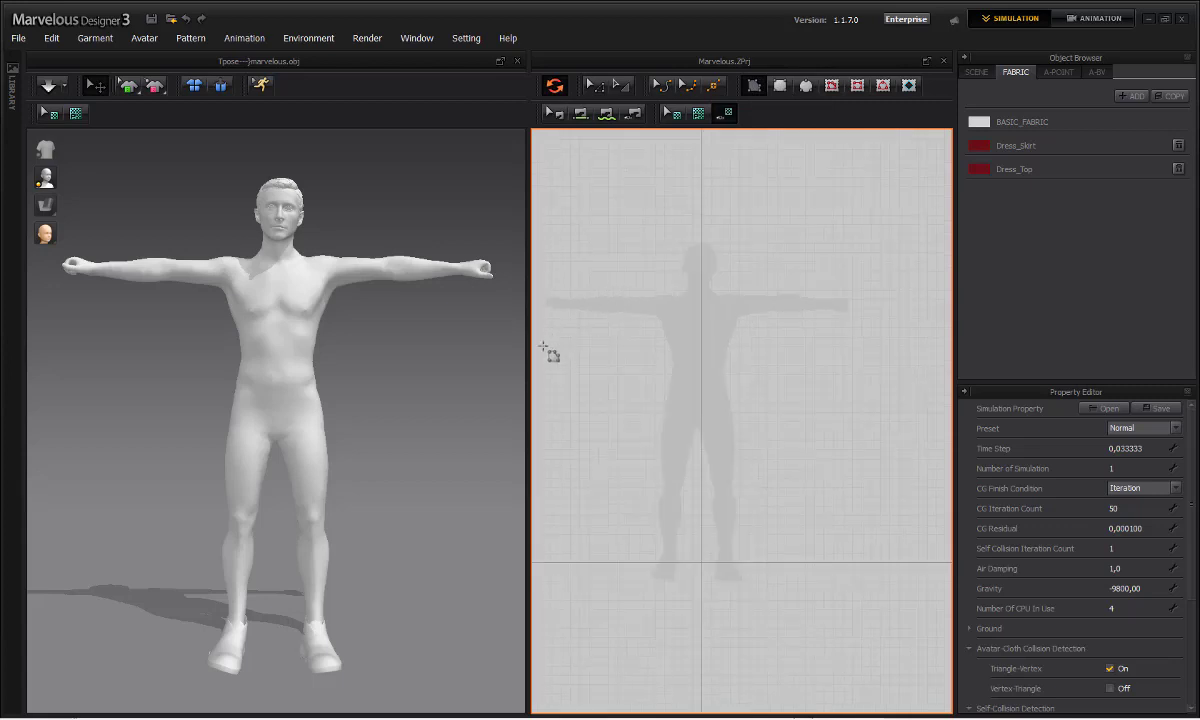
pyautogui.moveTo(528, 348); pyautogui.dragTo(335, 378)
pyautogui.scroll(-4, 505, 340)
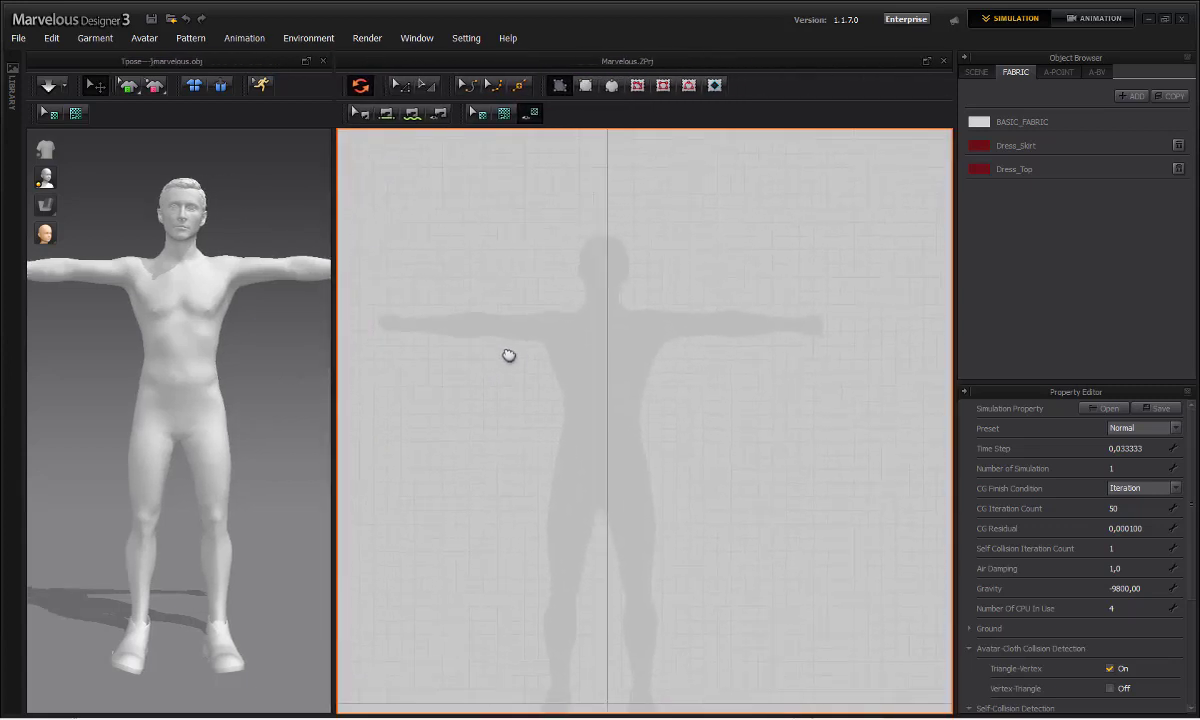
pyautogui.scroll(4, 493, 320)
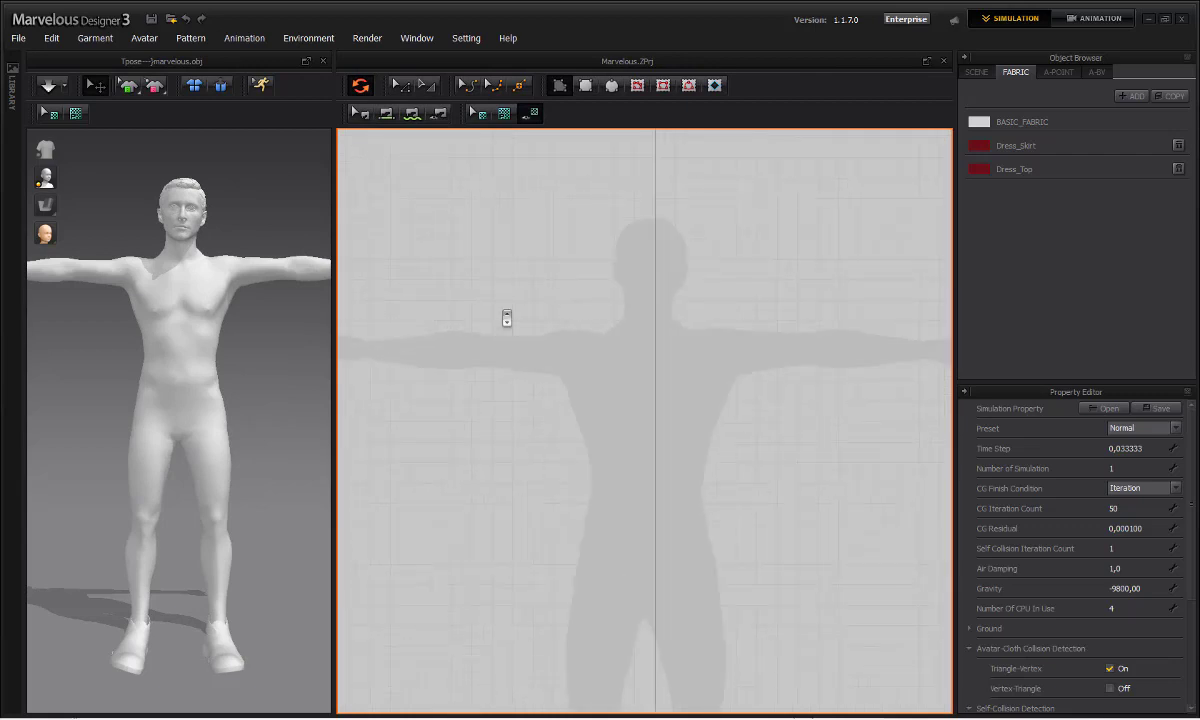
pyautogui.scroll(-1, 495, 322)
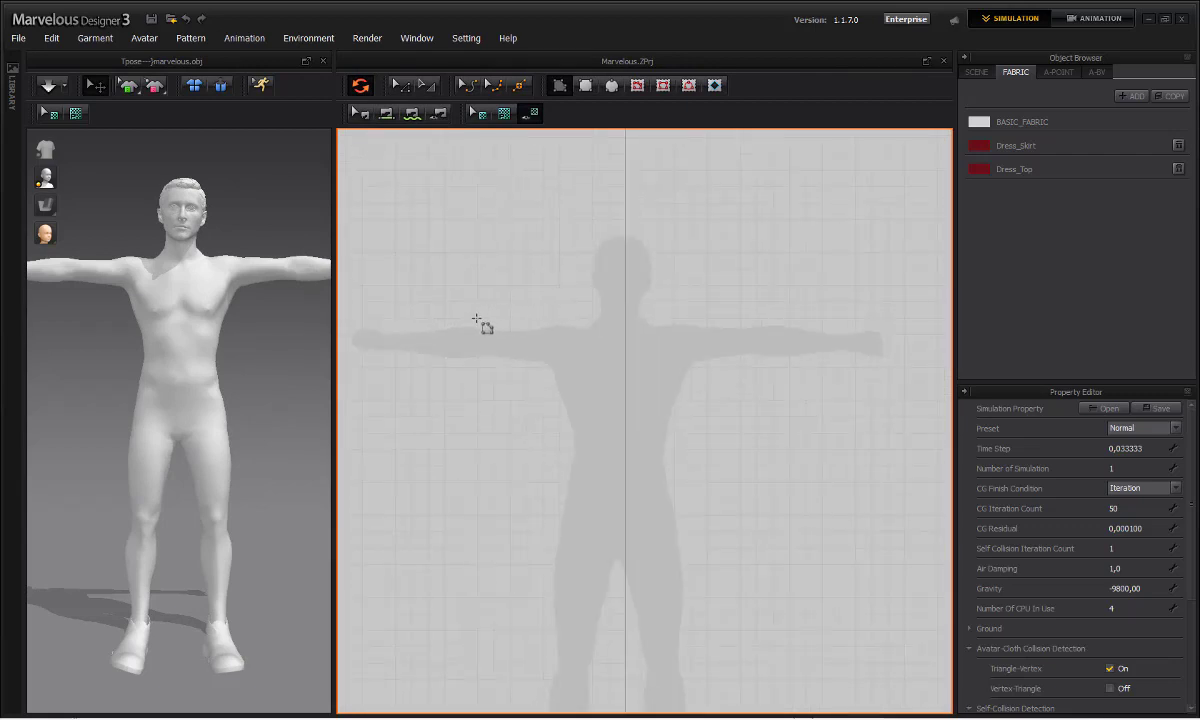
pyautogui.click(477, 318)
pyautogui.click(547, 318)
pyautogui.click(592, 318)
pyautogui.click(645, 318)
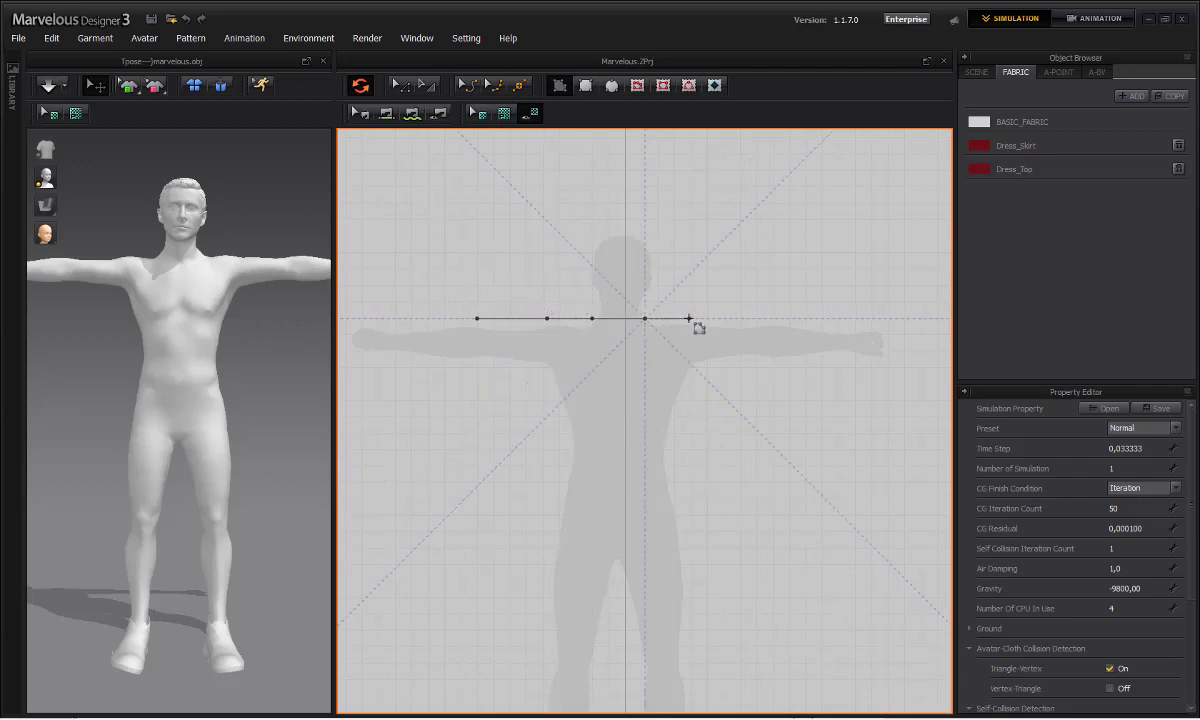
pyautogui.click(689, 318)
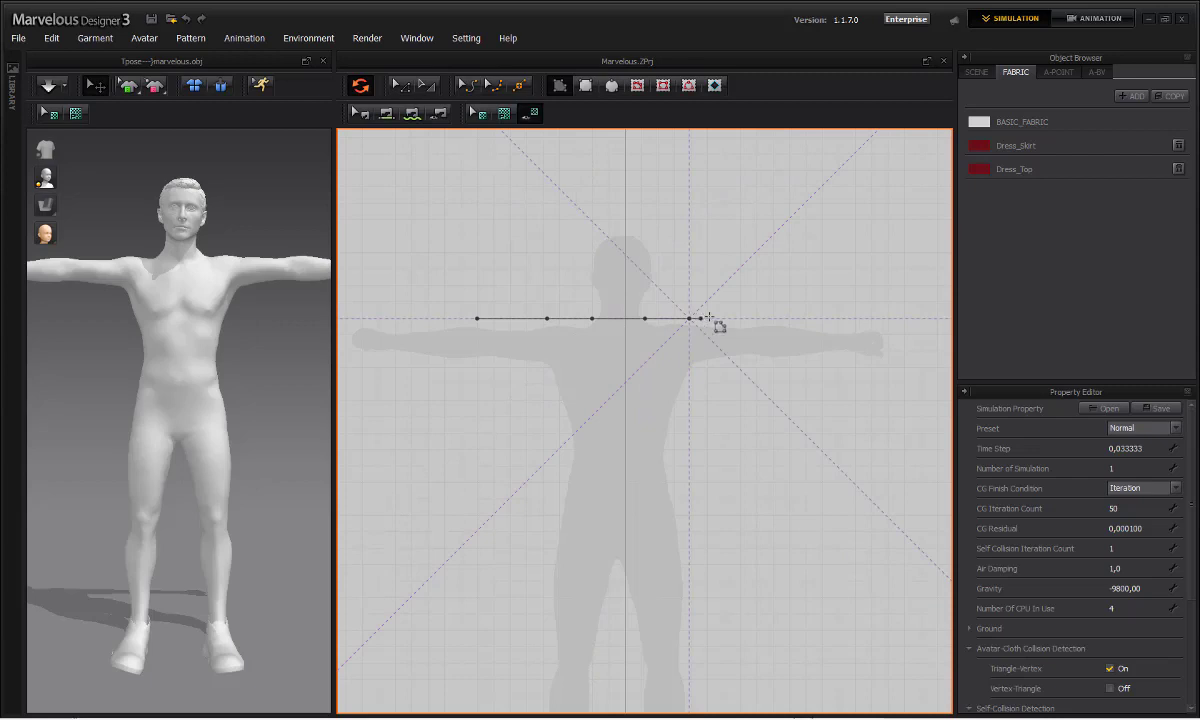
pyautogui.click(778, 318)
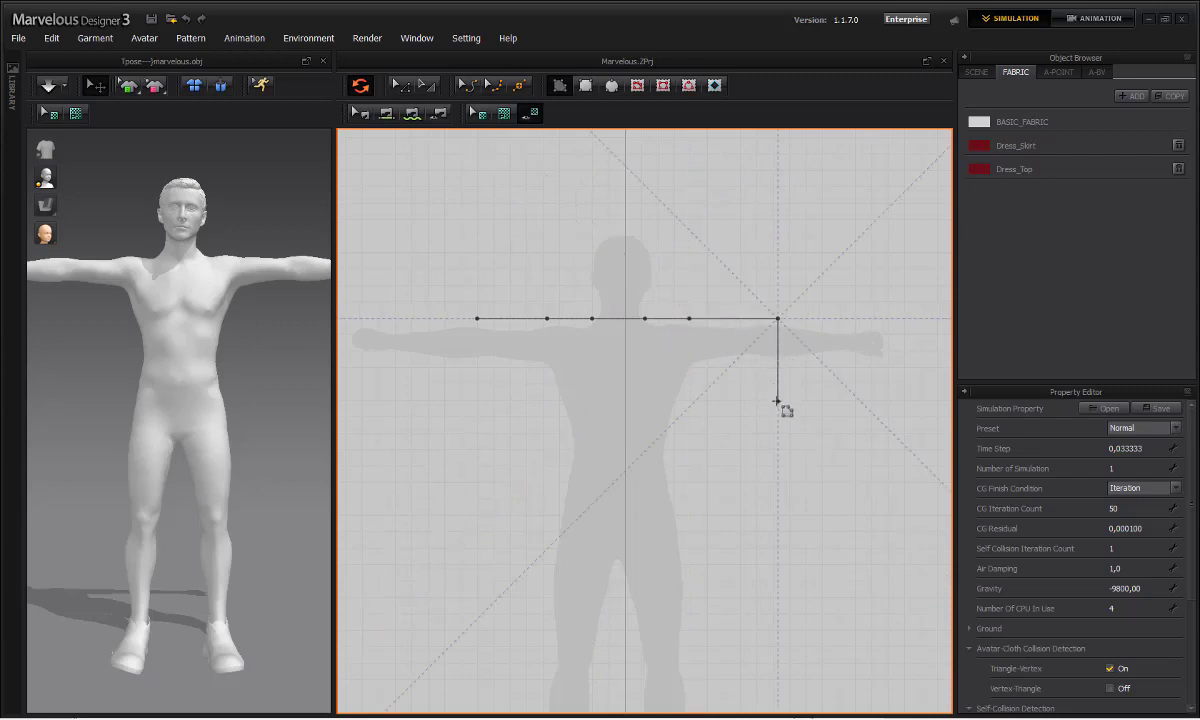
# - Complete the shirt outline with short square sleeves and a straight body ending just below the crotch, closing it at the starting point
pyautogui.click(778, 401)
pyautogui.click(707, 401)
pyautogui.click(698, 598)
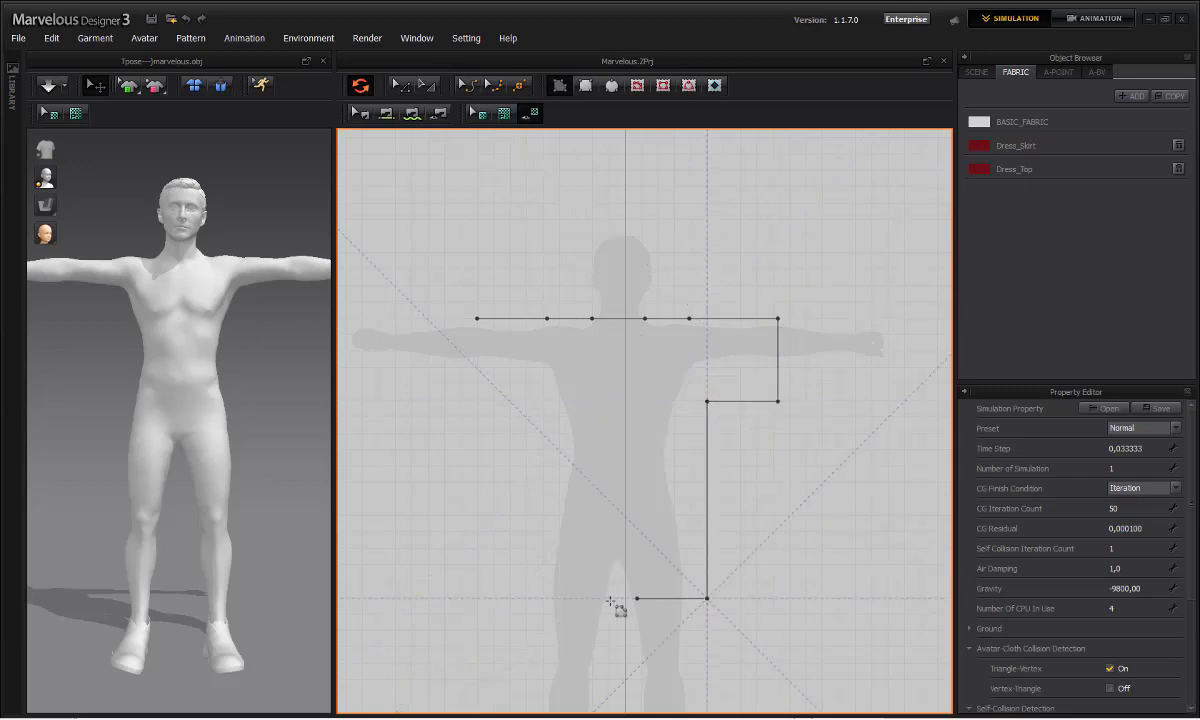
pyautogui.click(527, 598)
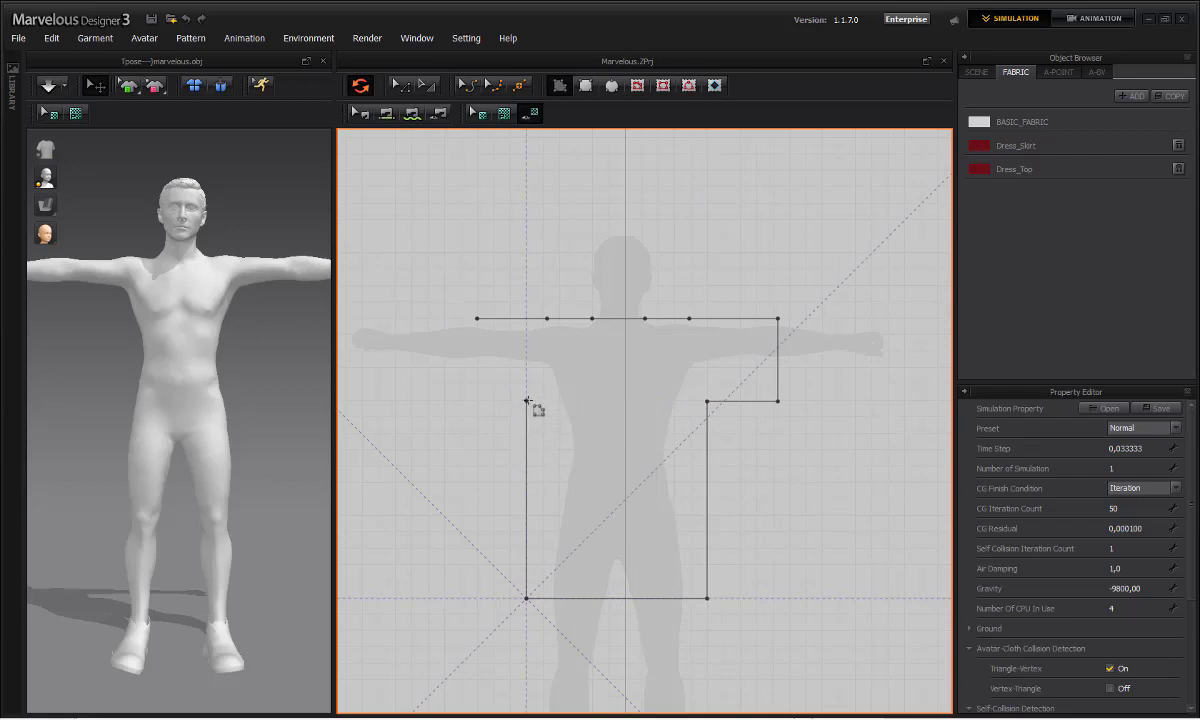
pyautogui.click(527, 400)
pyautogui.click(477, 401)
pyautogui.click(477, 319)
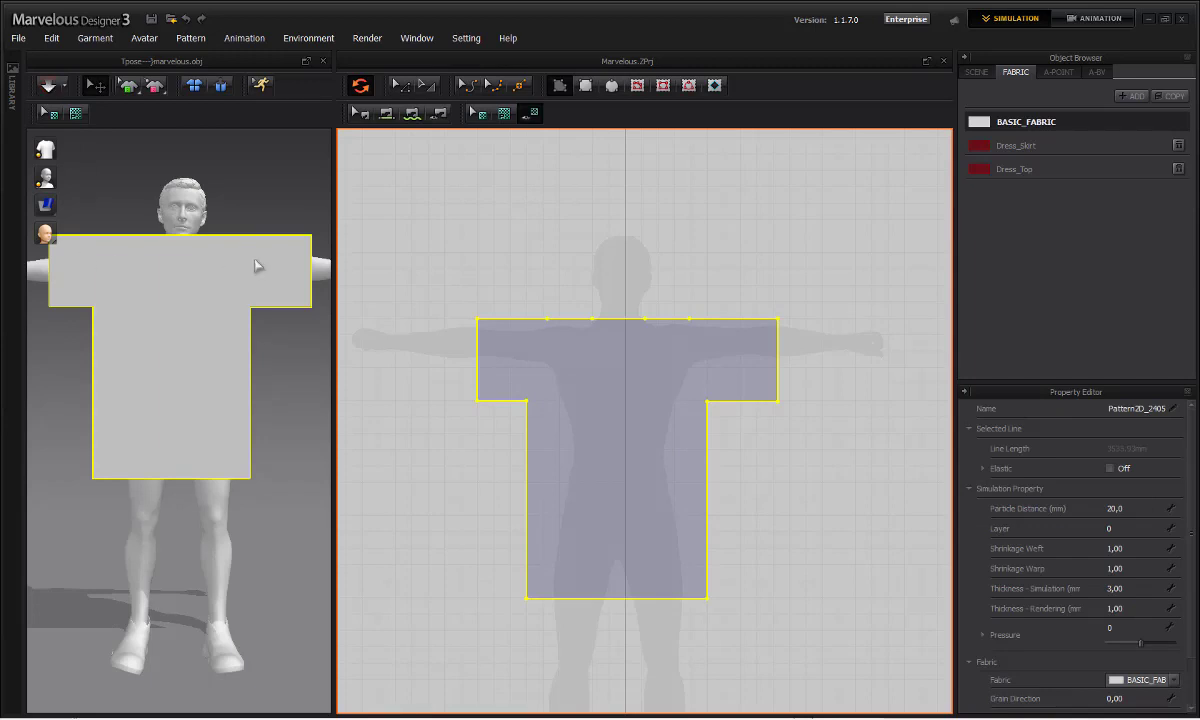
# - Examine the shirt pattern's triangle mesh over the avatar in the 3D window and return the garment to a solid surface display
pyautogui.click(50, 206)
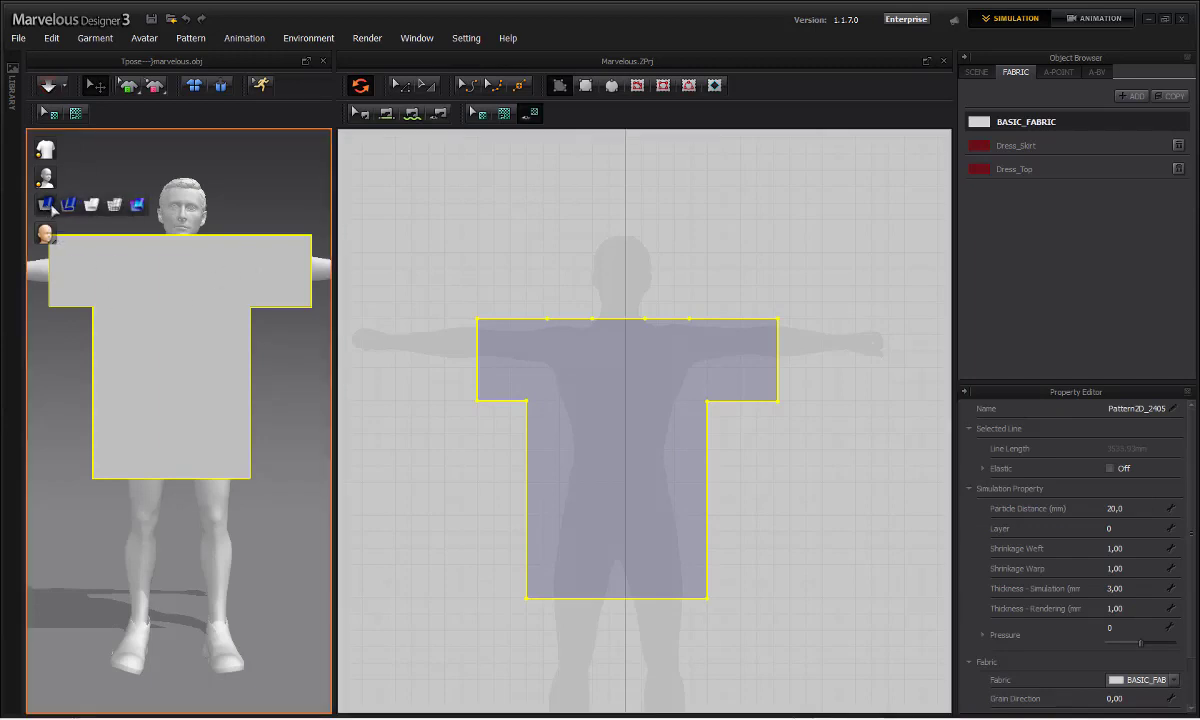
pyautogui.click(116, 206)
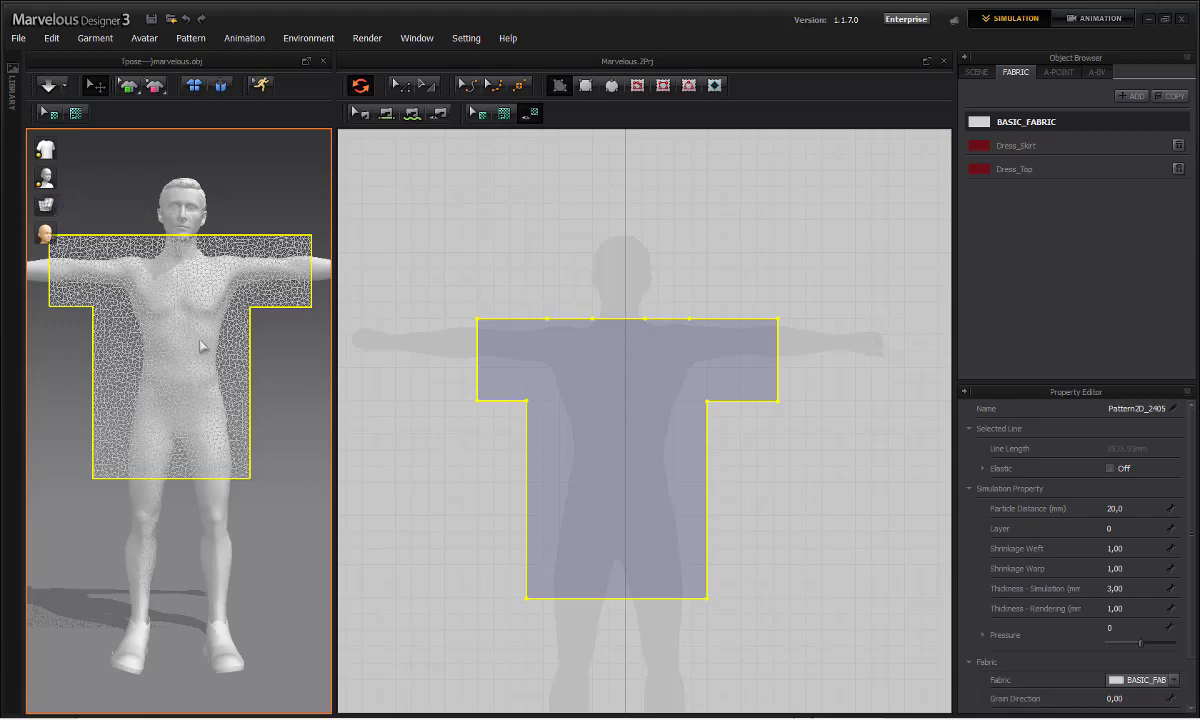
pyautogui.scroll(5, 202, 346)
pyautogui.scroll(4, 236, 331)
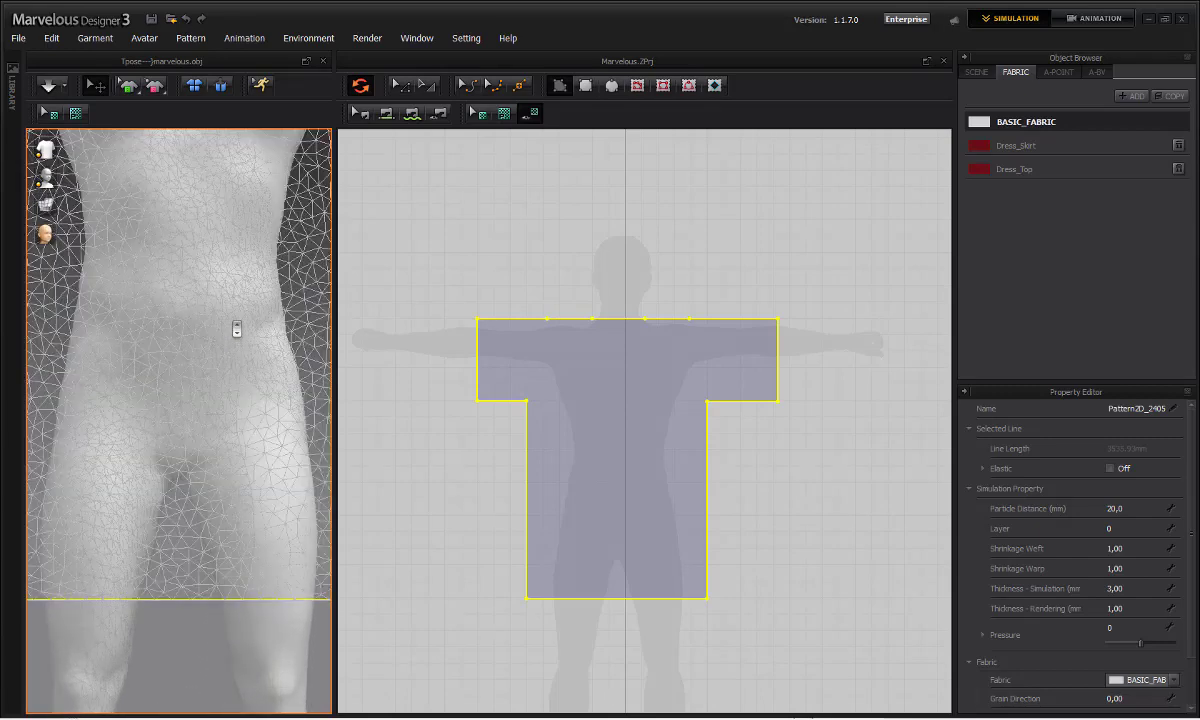
pyautogui.scroll(-4, 237, 330)
pyautogui.scroll(2, 263, 322)
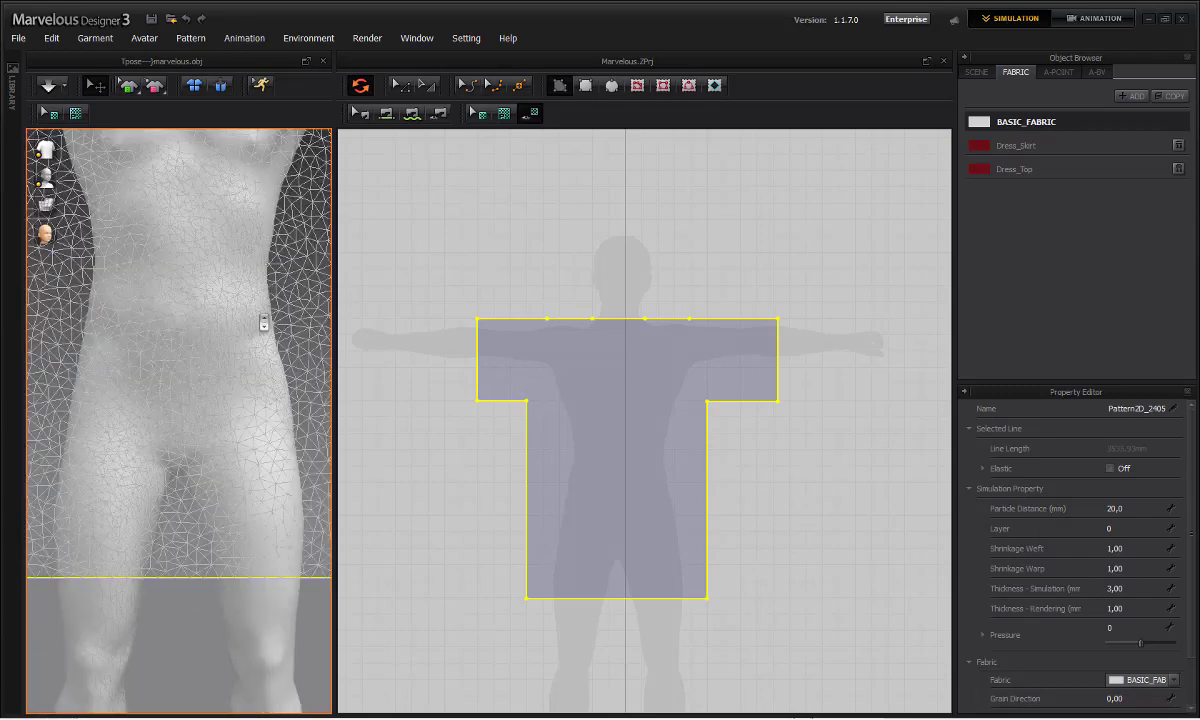
pyautogui.scroll(-3, 265, 324)
pyautogui.scroll(-3, 265, 323)
pyautogui.scroll(3, 262, 321)
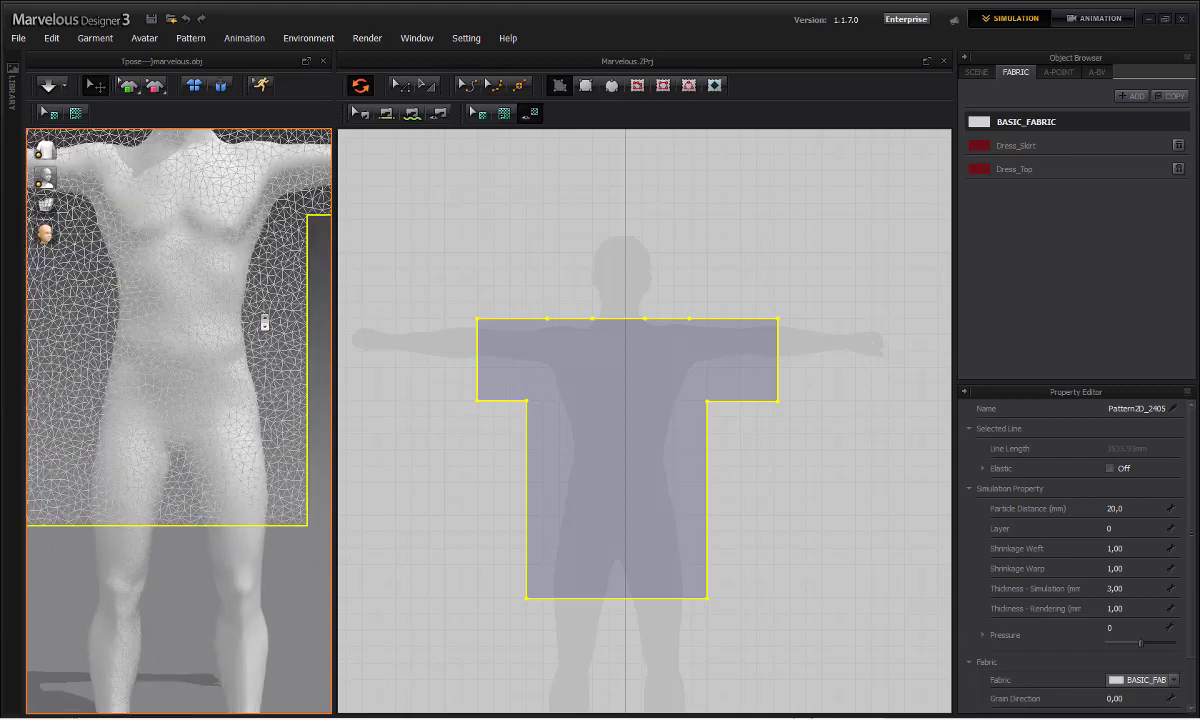
pyautogui.scroll(-3, 265, 323)
pyautogui.scroll(1, 265, 323)
pyautogui.scroll(-3, 265, 323)
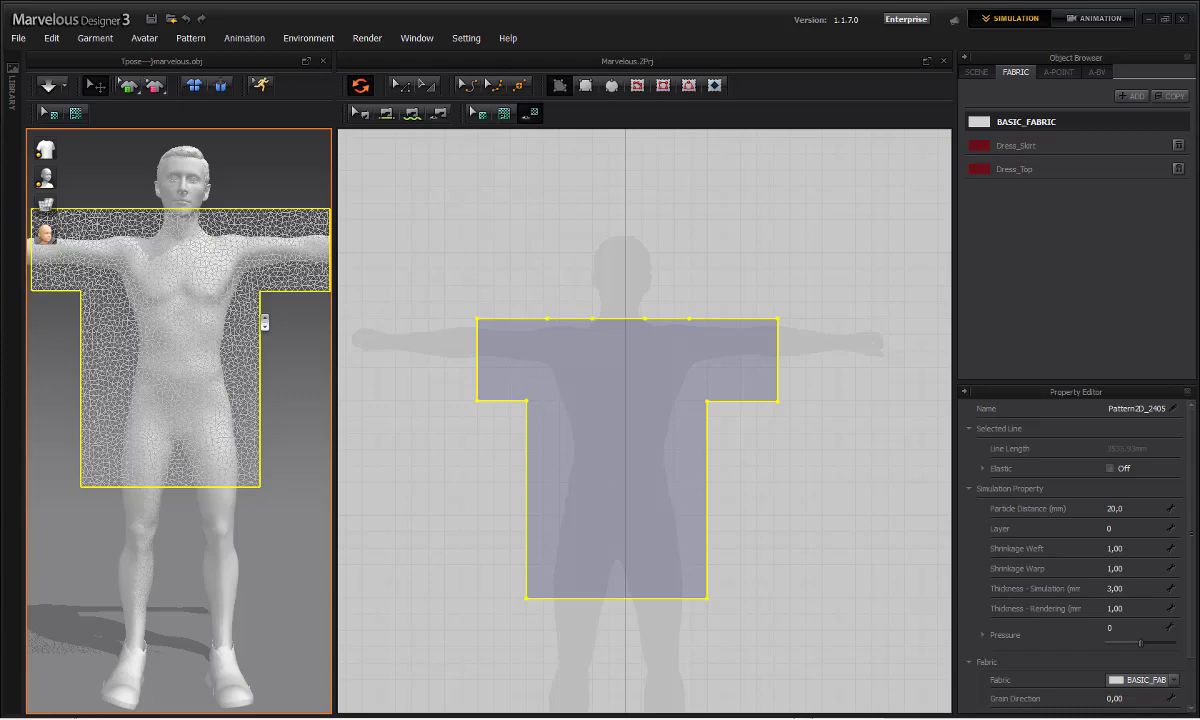
pyautogui.scroll(-3, 248, 314)
pyautogui.scroll(8, 245, 304)
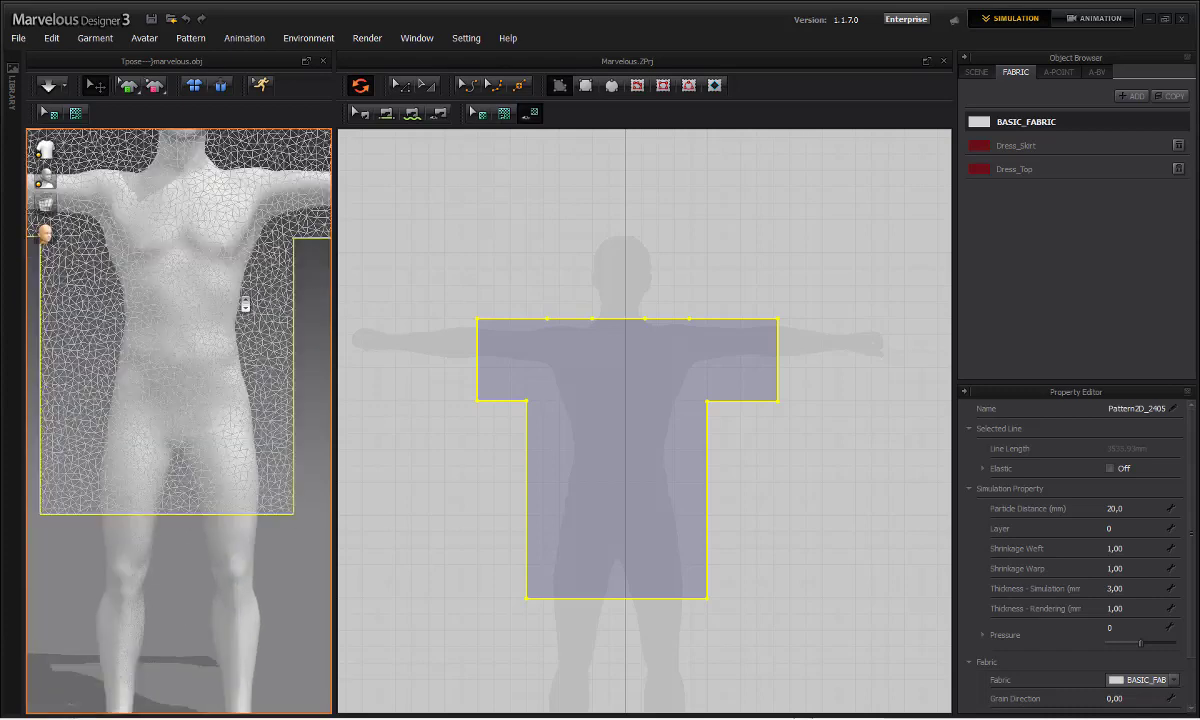
pyautogui.scroll(-6, 245, 304)
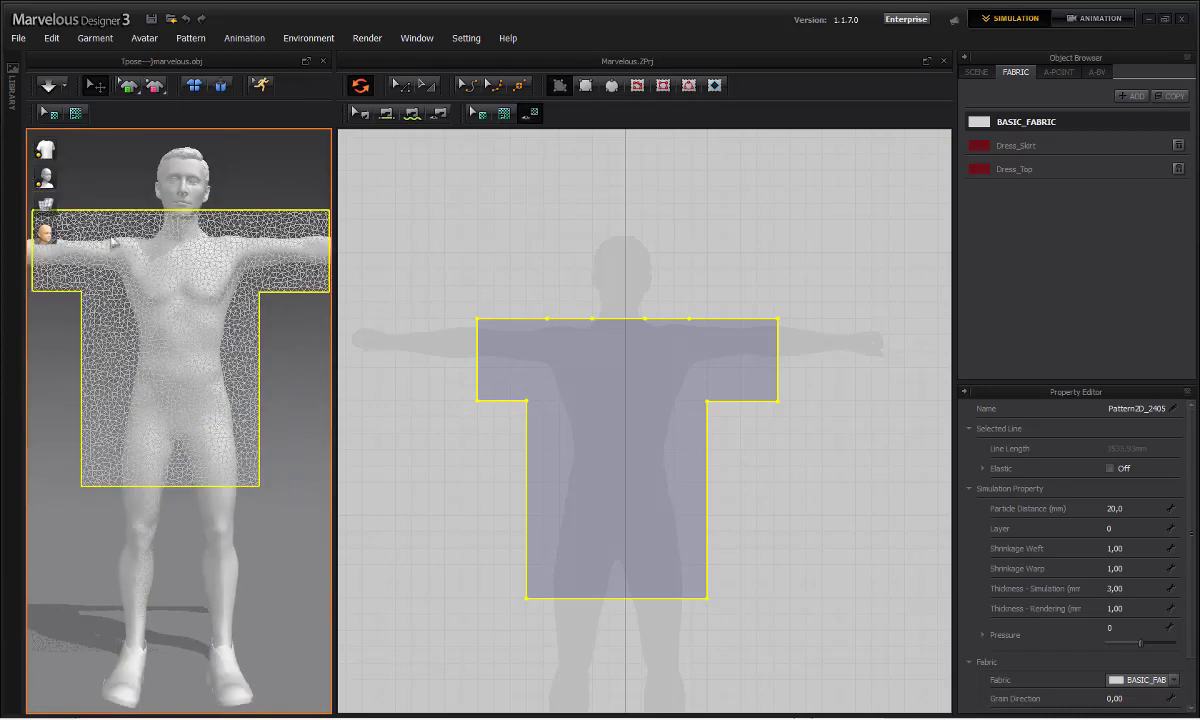
pyautogui.moveTo(47, 208)
pyautogui.click(83, 204)
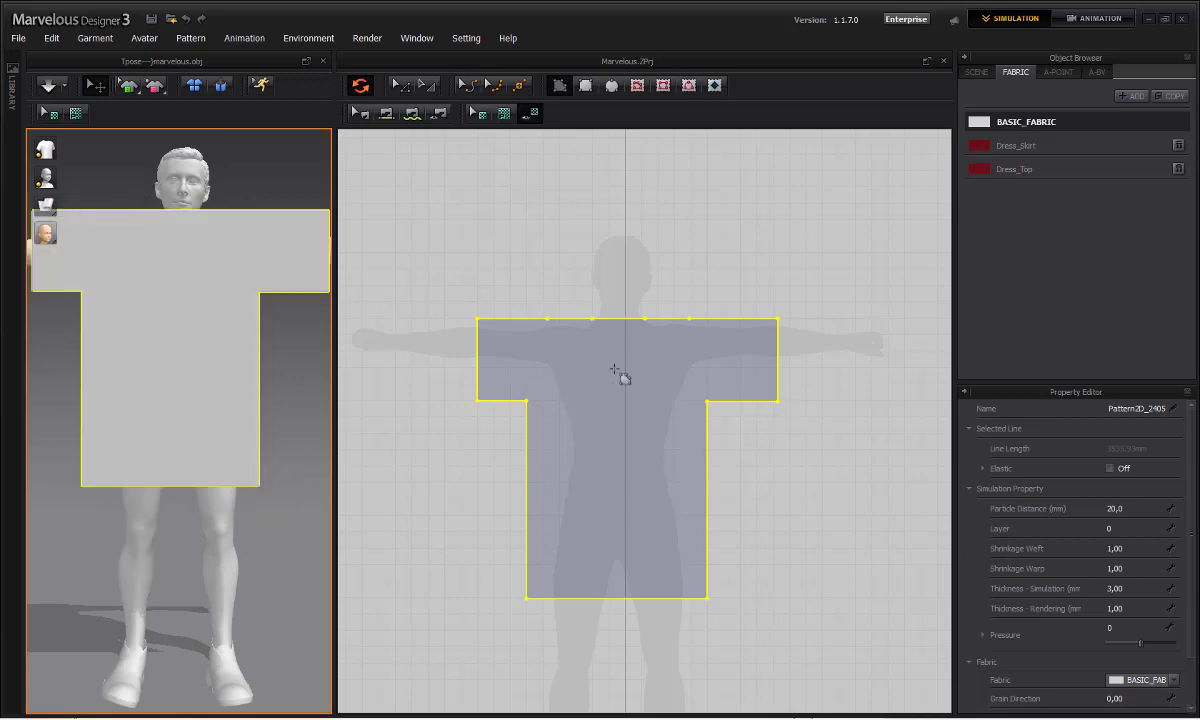
# - Copy the shirt pattern and paste the duplicate directly above the original in the 2D window, with the 3D window widened
pyautogui.click(608, 458)
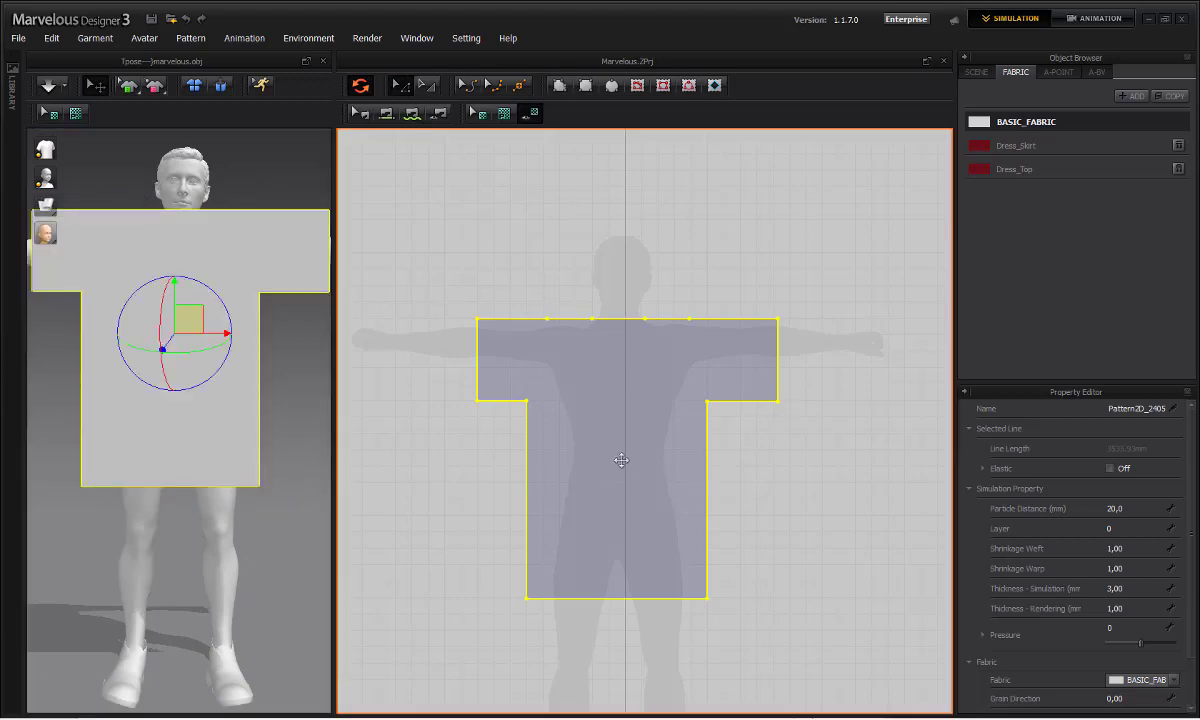
pyautogui.scroll(3, 624, 469)
pyautogui.scroll(-5, 627, 465)
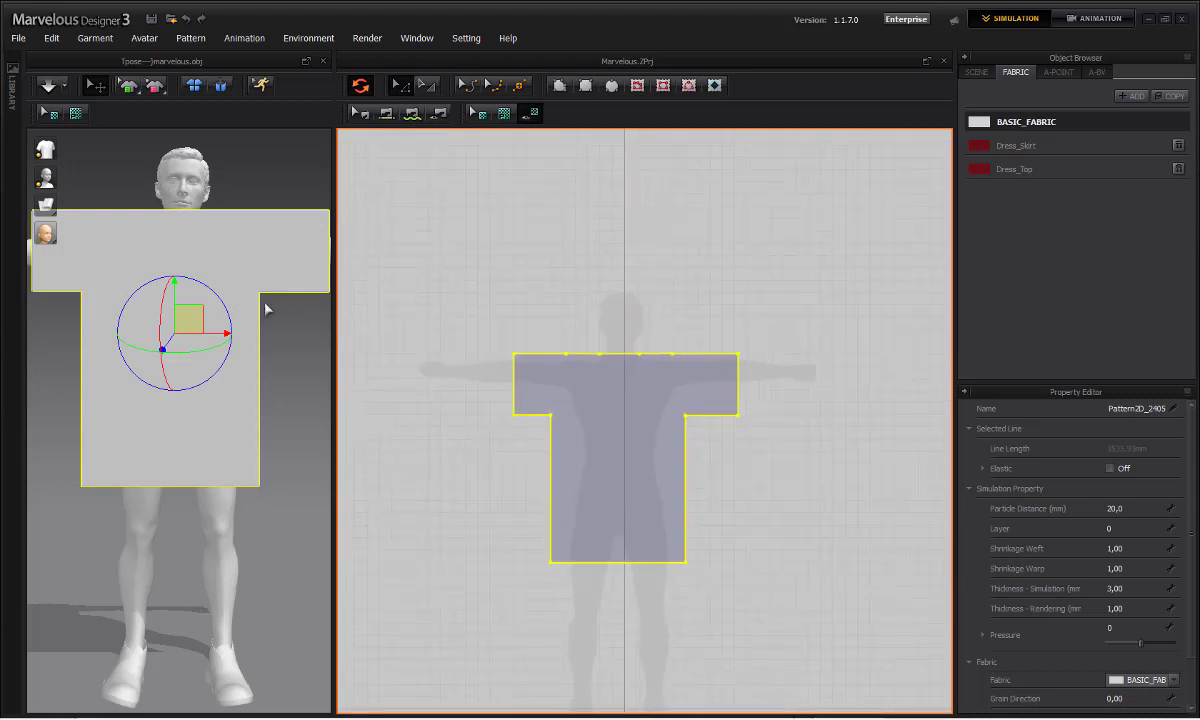
pyautogui.moveTo(334, 365); pyautogui.dragTo(445, 378)
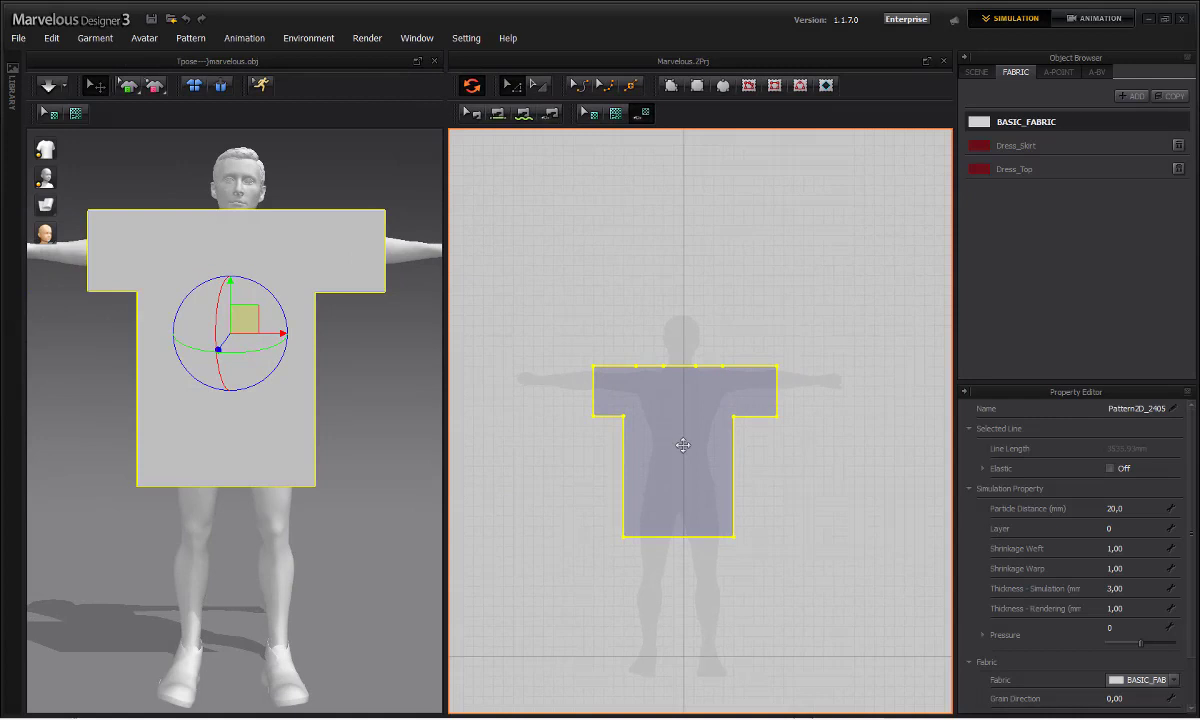
pyautogui.hotkey('ctrl', 'c')
pyautogui.hotkey('ctrl', 'v')
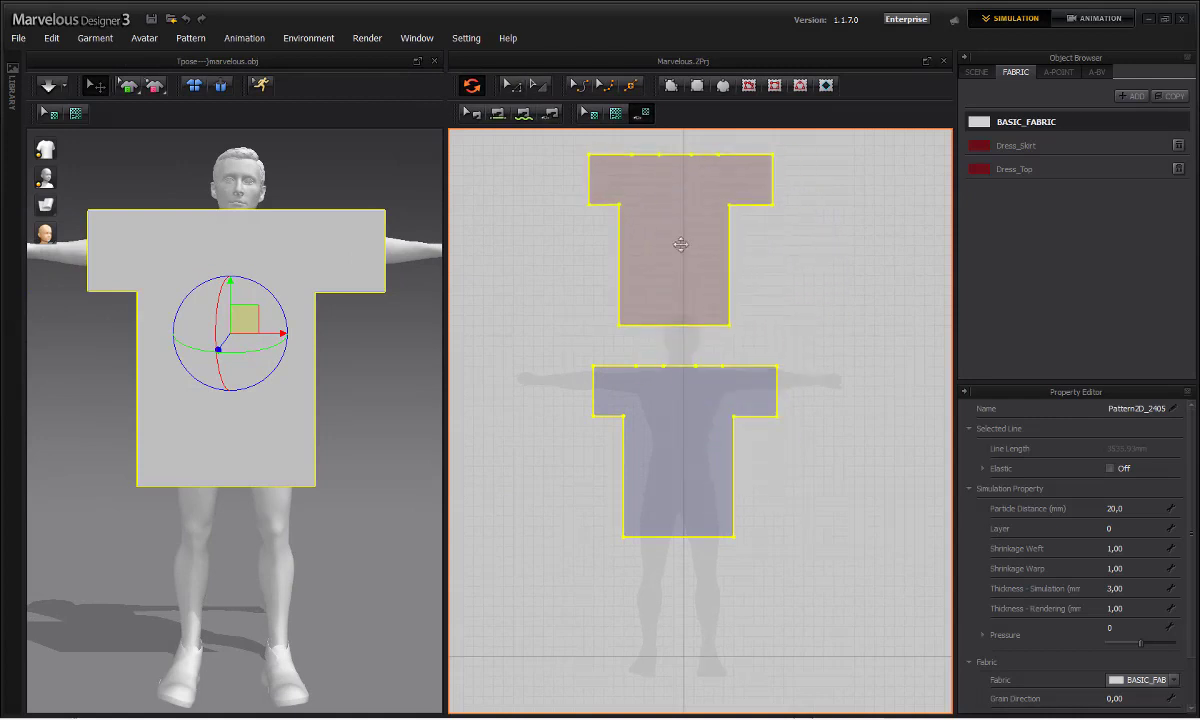
pyautogui.click(684, 251)
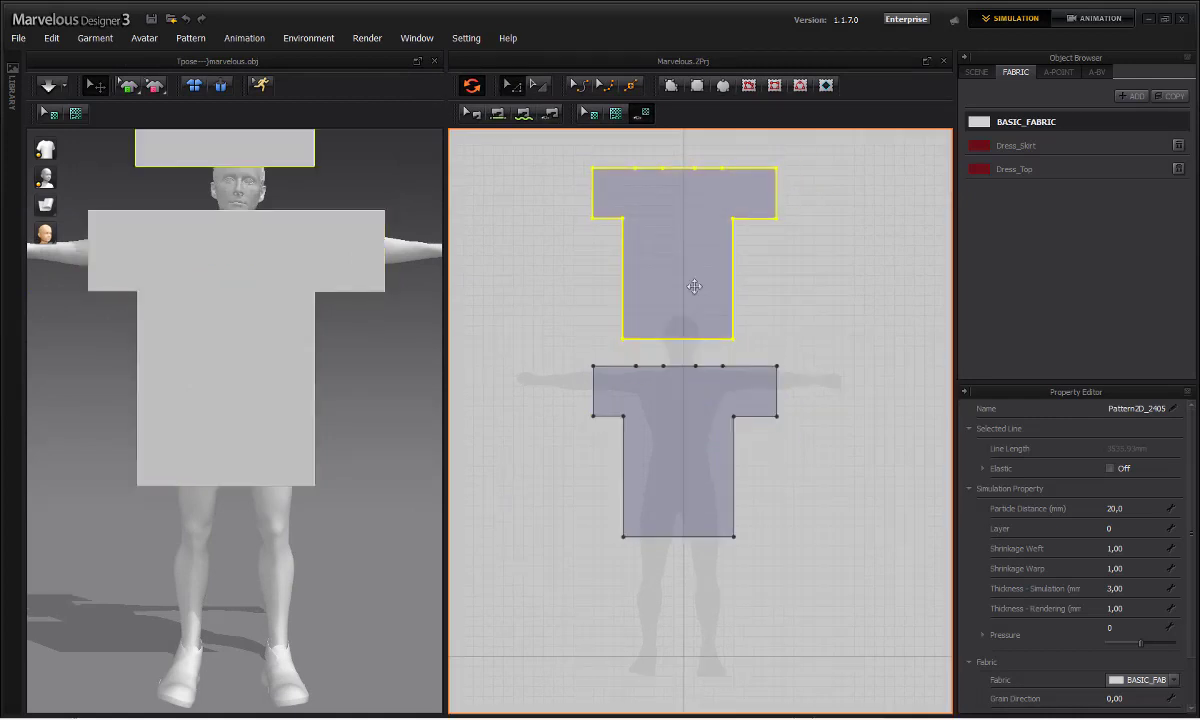
# - Rotate the duplicate shirt pattern 180 degrees and flip it horizontally so its shoulder edge faces the original's shoulder edge
pyautogui.click(539, 88)
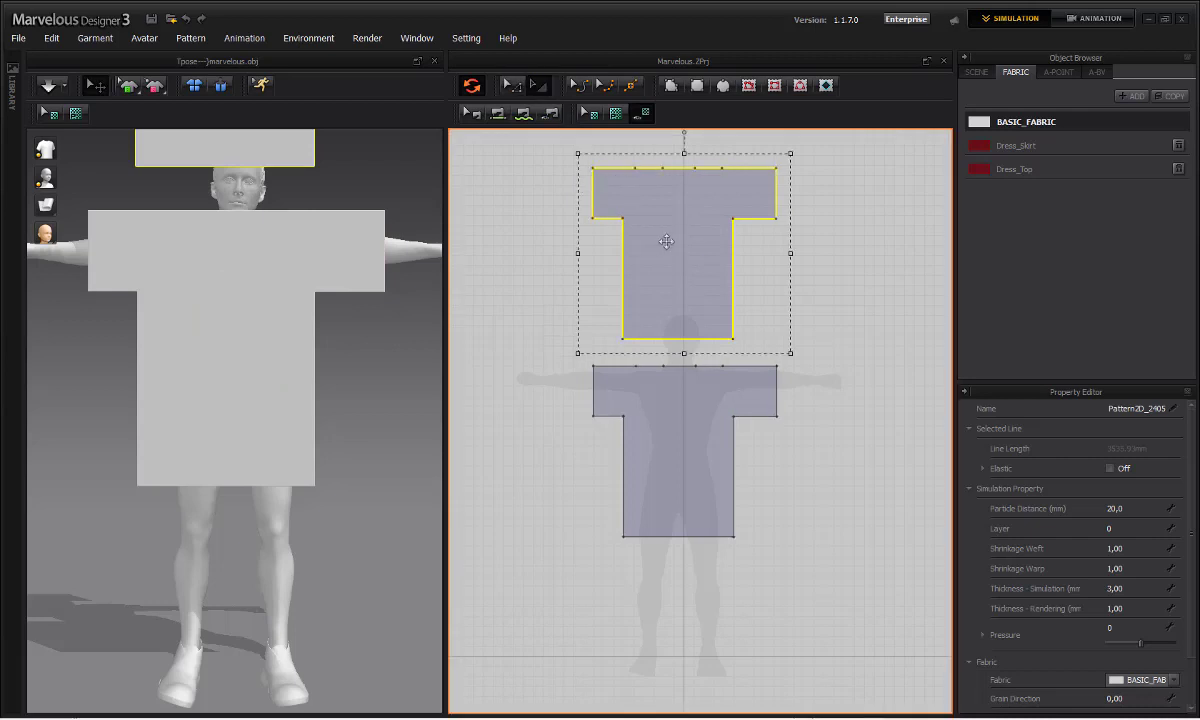
pyautogui.moveTo(683, 131); pyautogui.dragTo(683, 328)
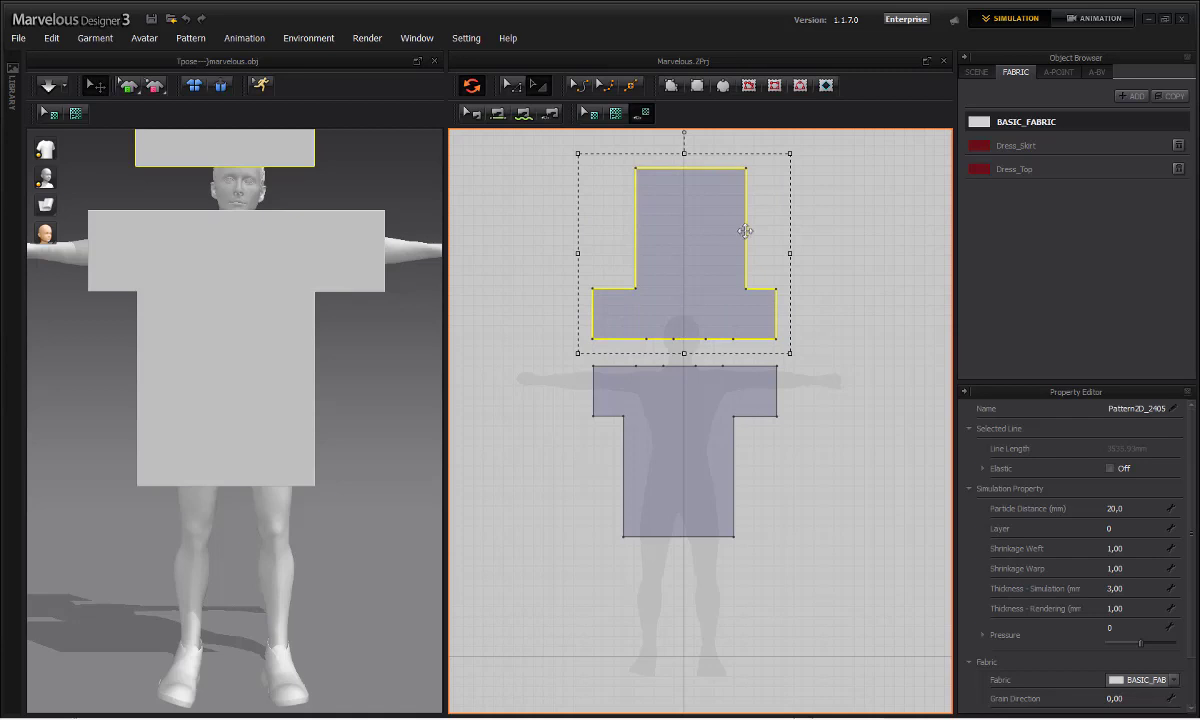
pyautogui.rightClick(693, 279)
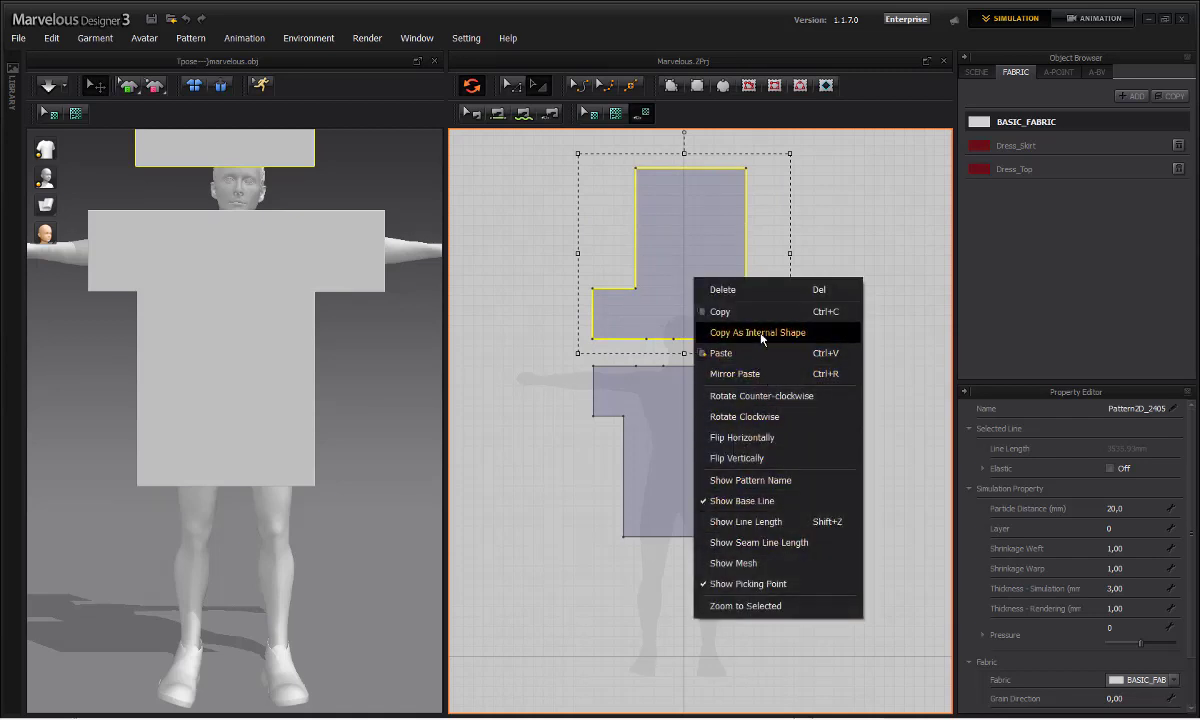
pyautogui.click(767, 441)
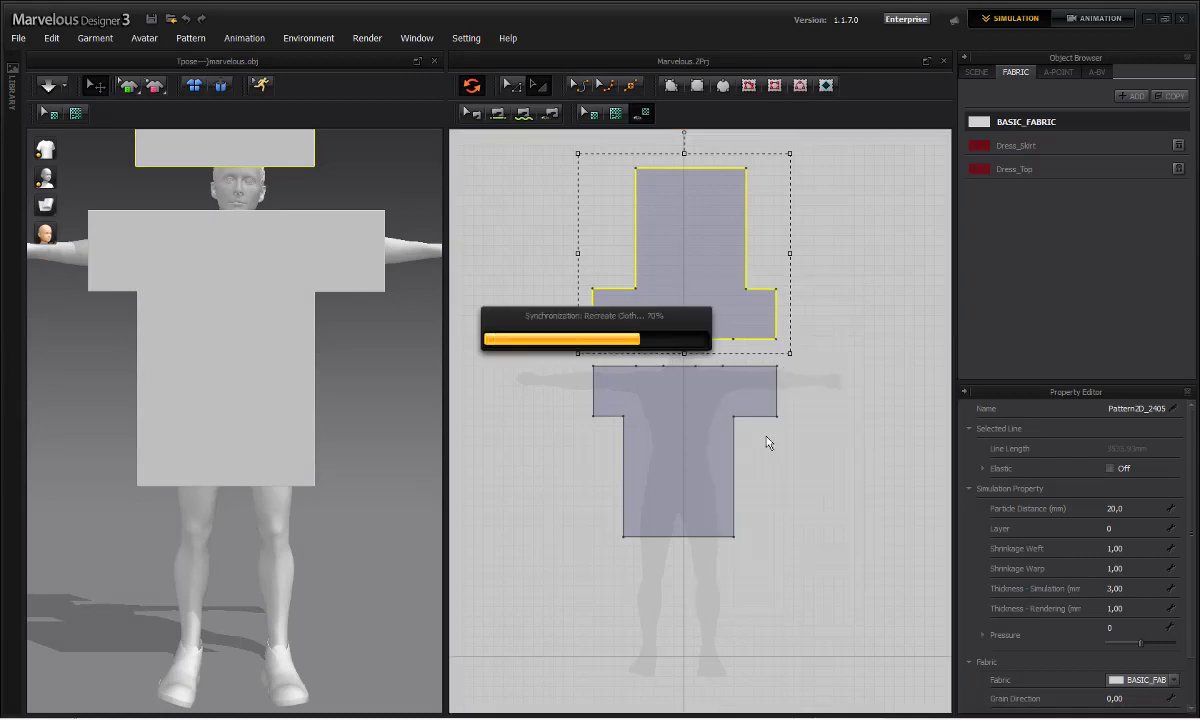
# - Flip the duplicate pattern horizontally in the 3D window and place it behind the avatar as the shirt's back piece
pyautogui.rightClick(299, 149)
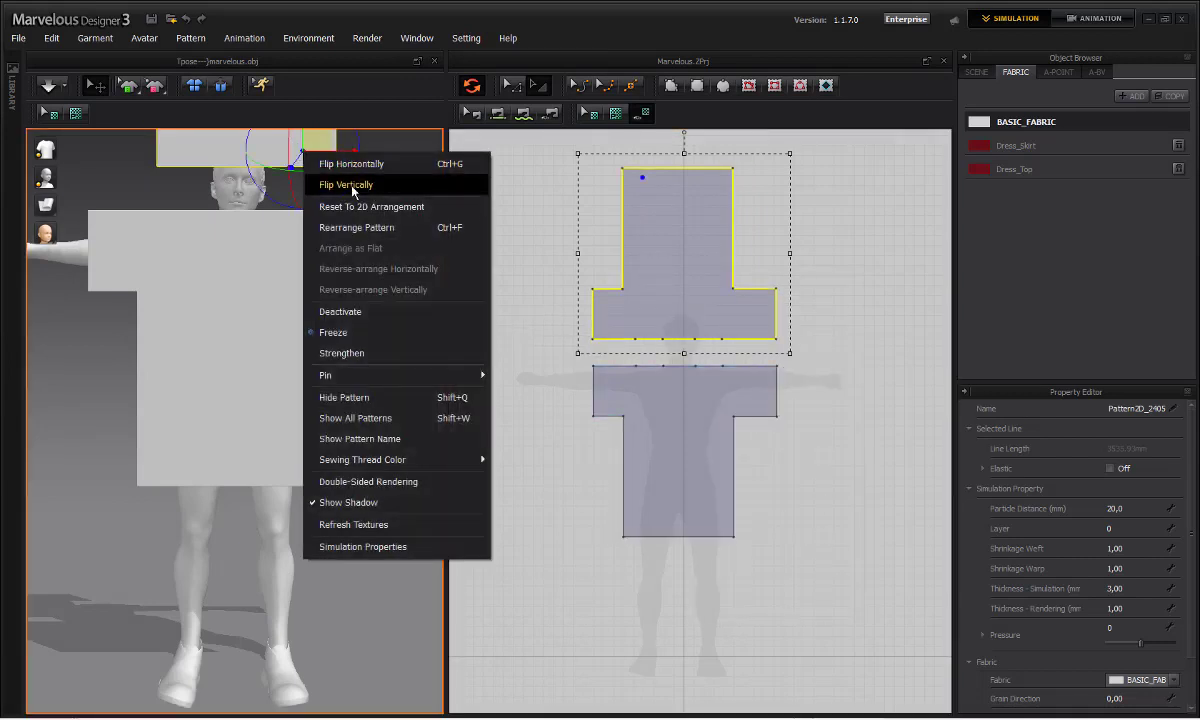
pyautogui.click(336, 160)
pyautogui.scroll(2, 368, 258)
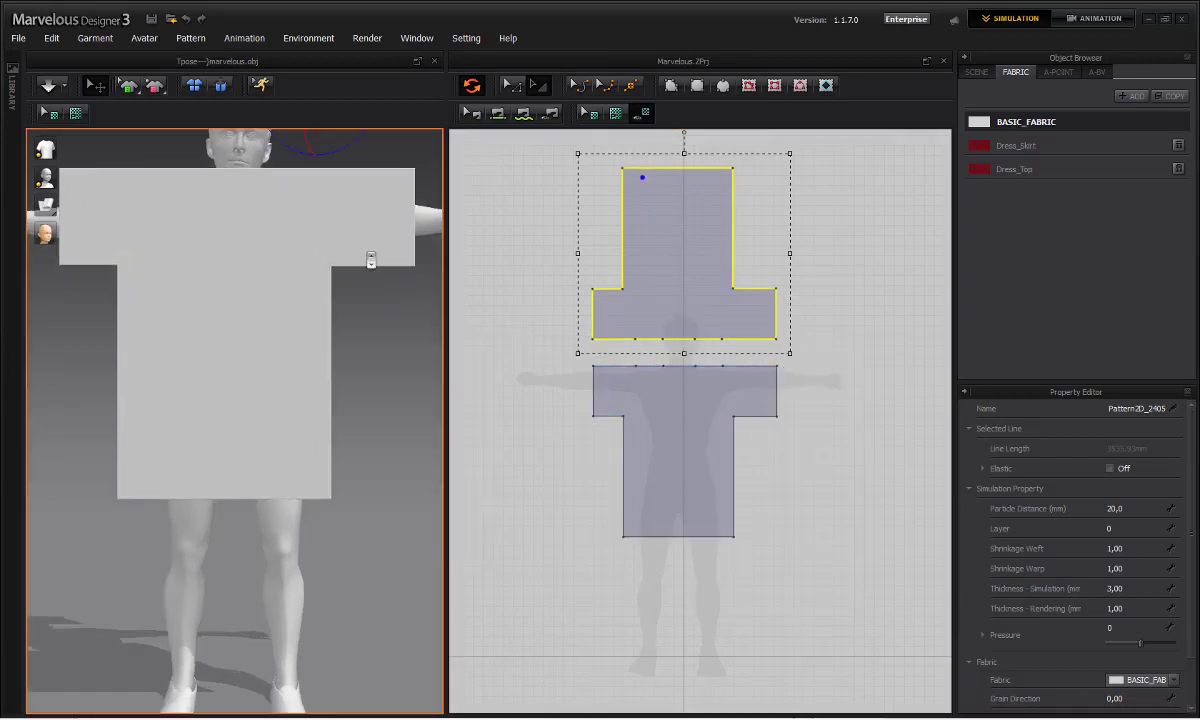
pyautogui.scroll(-3, 340, 240)
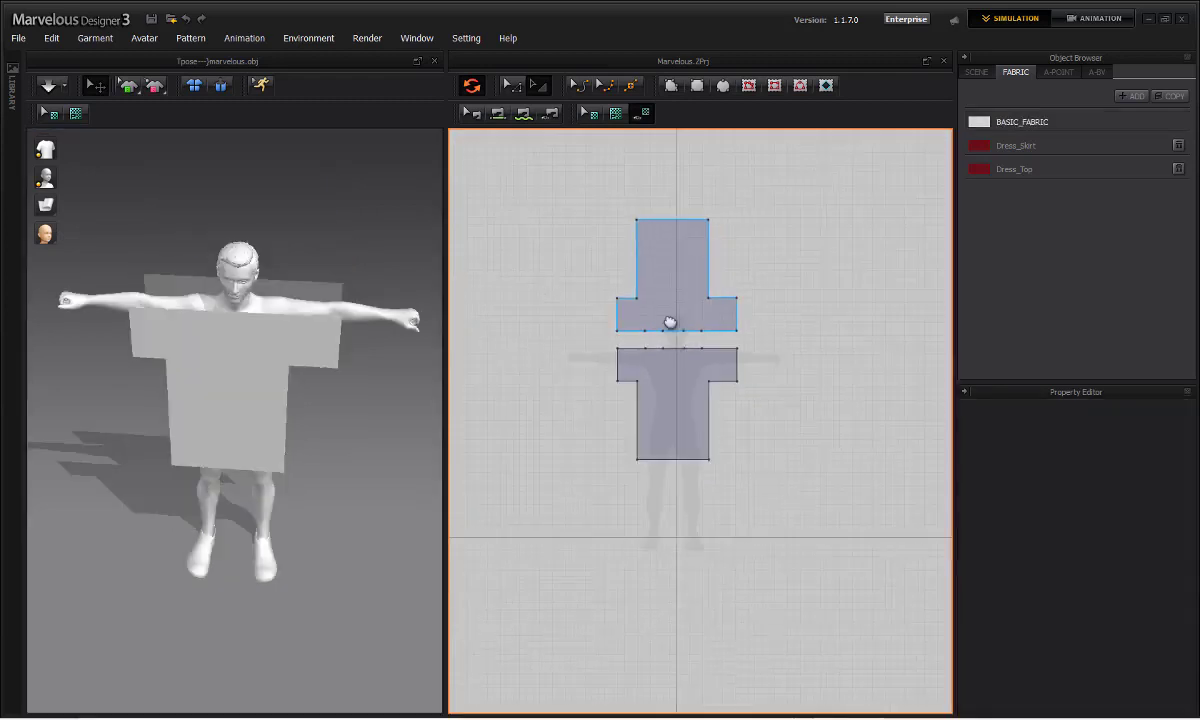
# - Sew the front and back patterns together along the shoulder segment beside the neck on the avatar's right side
pyautogui.scroll(5, 668, 325)
pyautogui.scroll(-2, 668, 325)
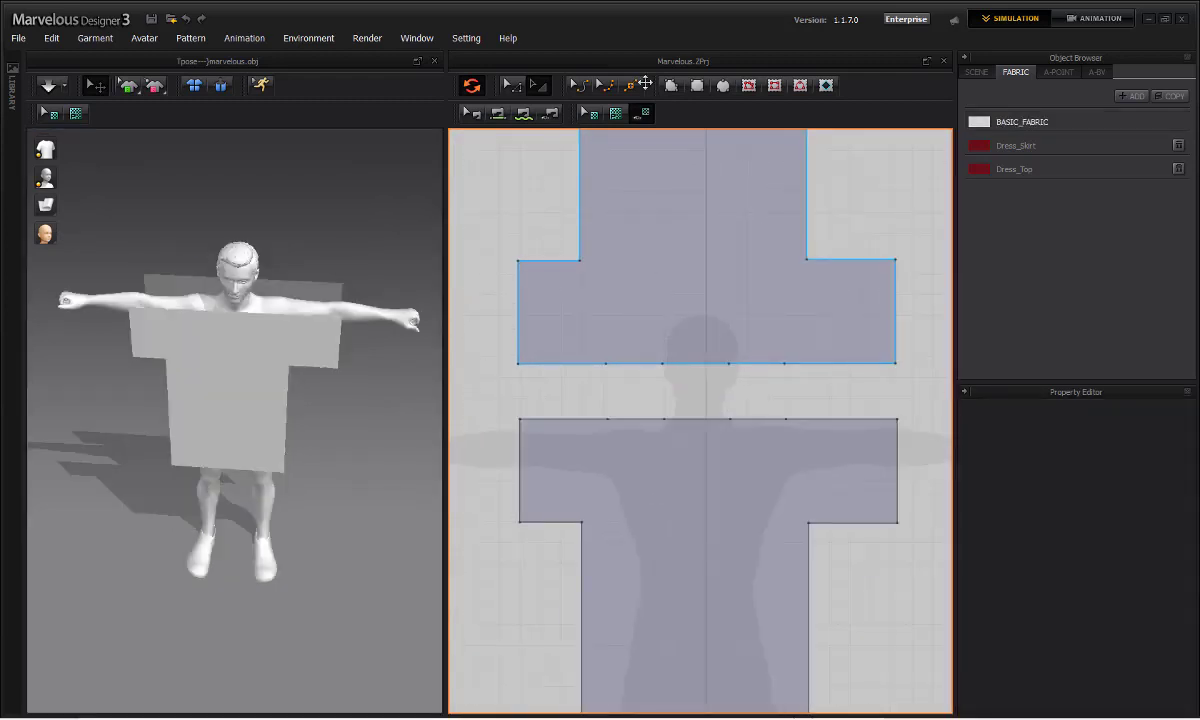
pyautogui.click(497, 113)
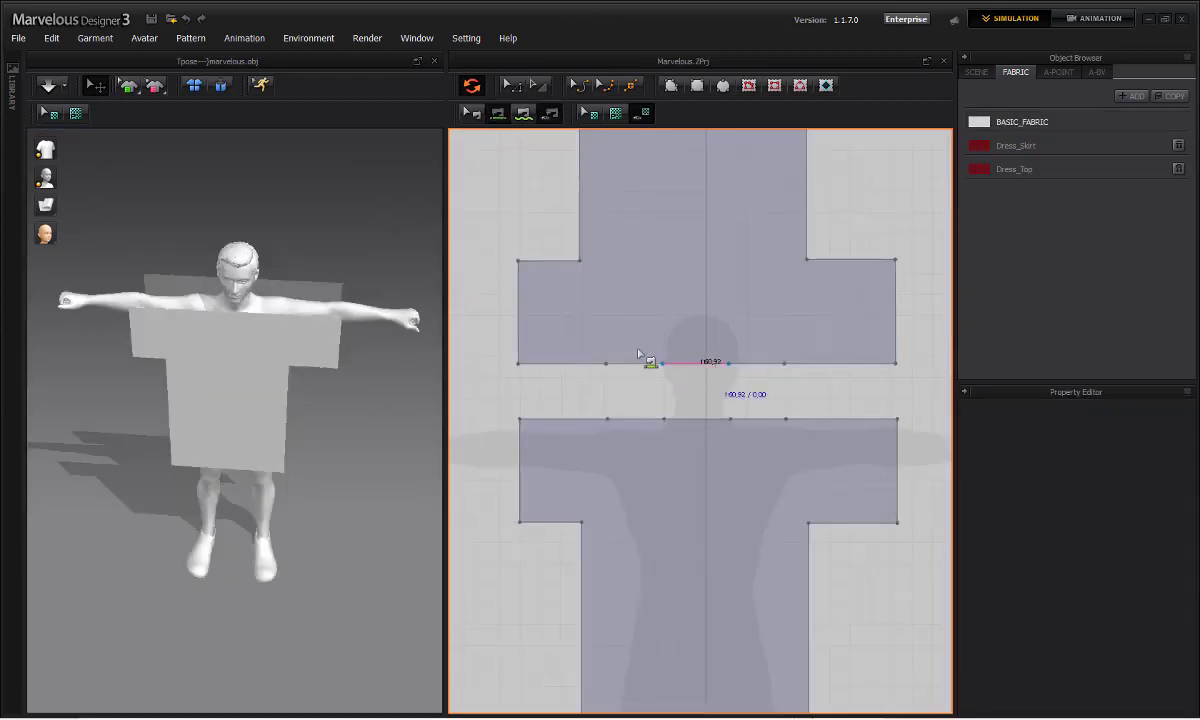
pyautogui.click(605, 363)
pyautogui.click(663, 363)
pyautogui.click(605, 418)
pyautogui.click(663, 418)
# - Sew the right upper sleeve edges and the left shoulder and upper sleeve edges of both patterns, leaving the neck segment open
pyautogui.click(605, 363)
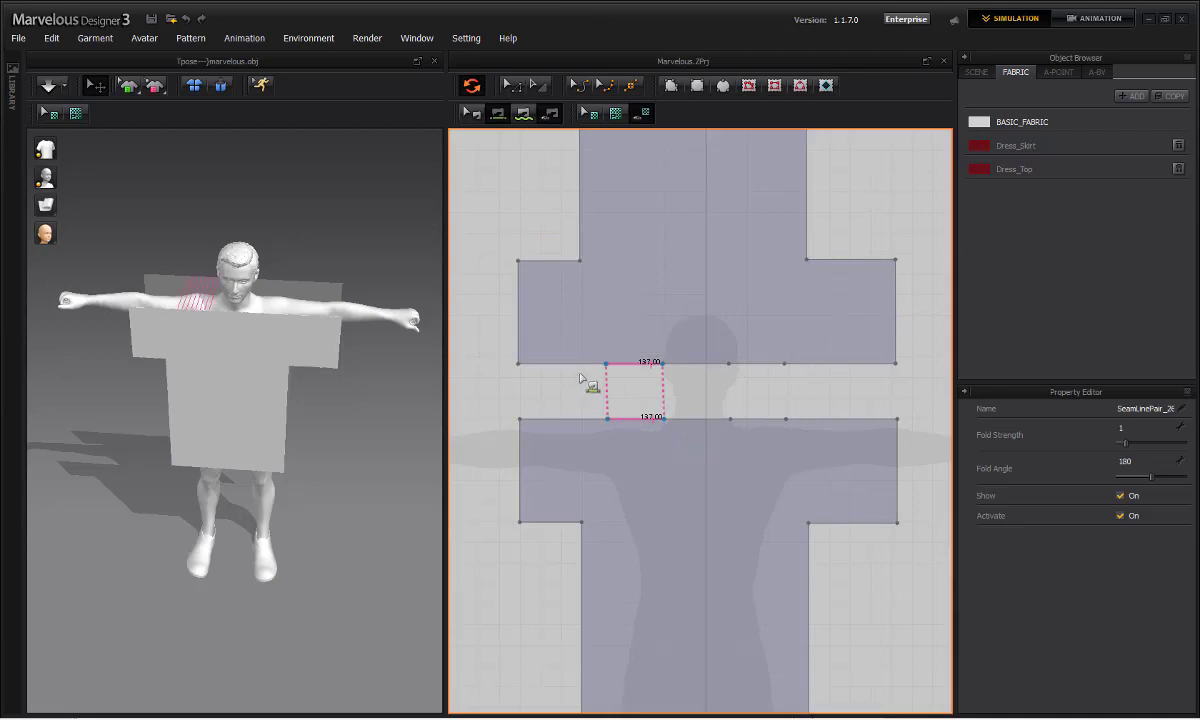
pyautogui.click(518, 363)
pyautogui.click(518, 418)
pyautogui.click(594, 426)
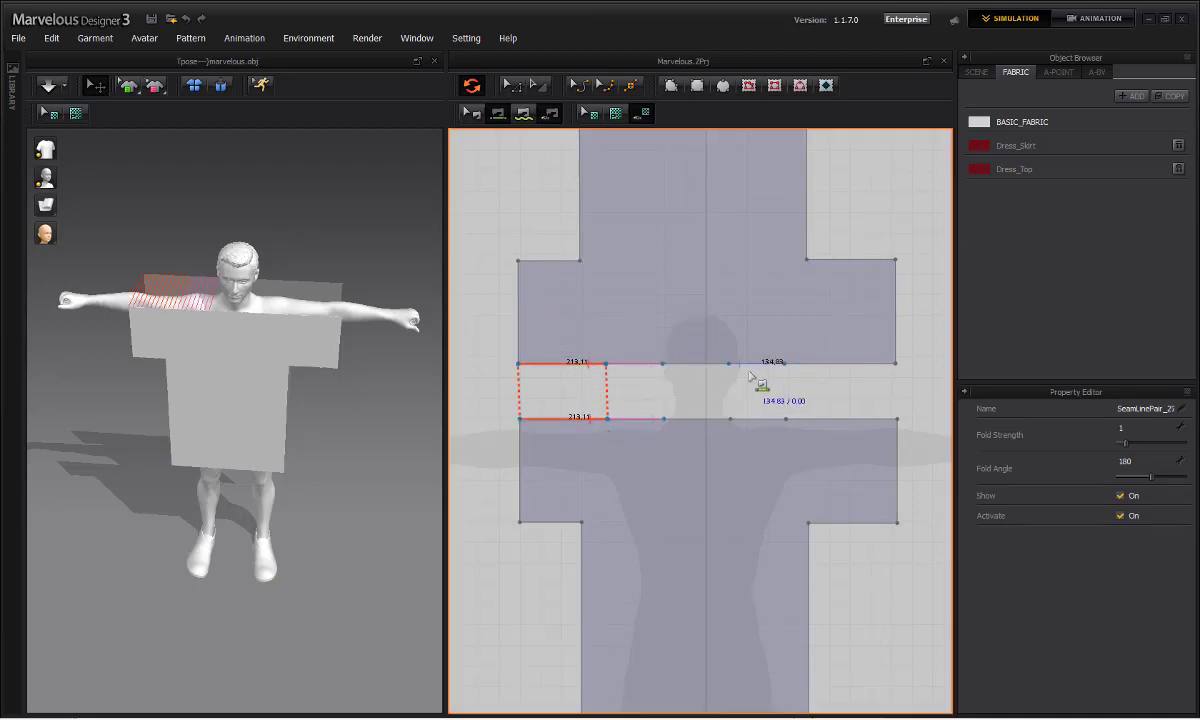
pyautogui.click(795, 364)
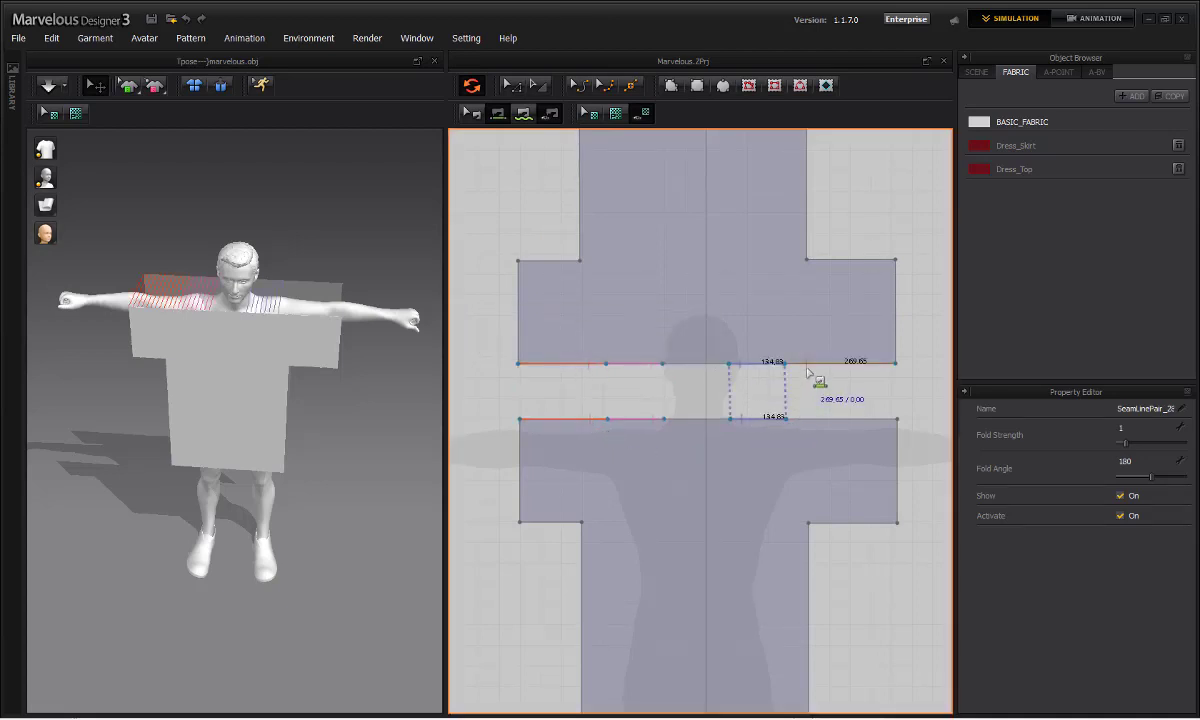
pyautogui.click(822, 418)
# - Sew the front and back patterns along both underarm sleeve edges and both side edges, leaving the sleeve ends and hem open
pyautogui.click(838, 520)
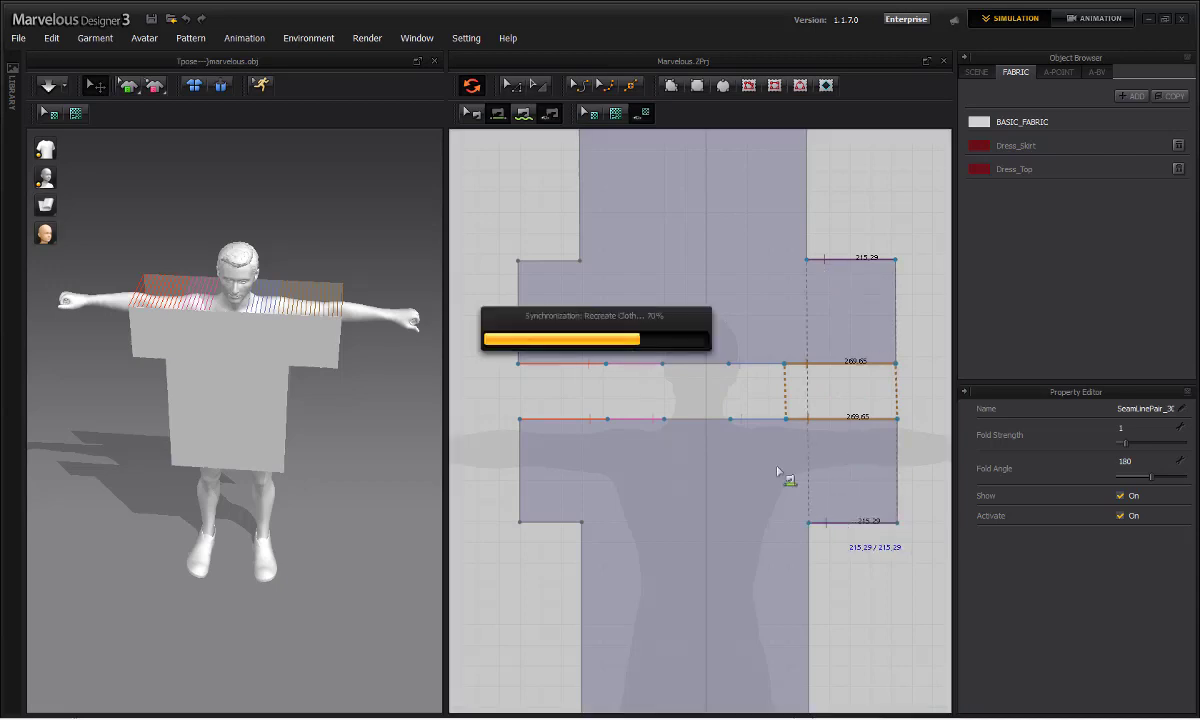
pyautogui.click(545, 261)
pyautogui.click(576, 521)
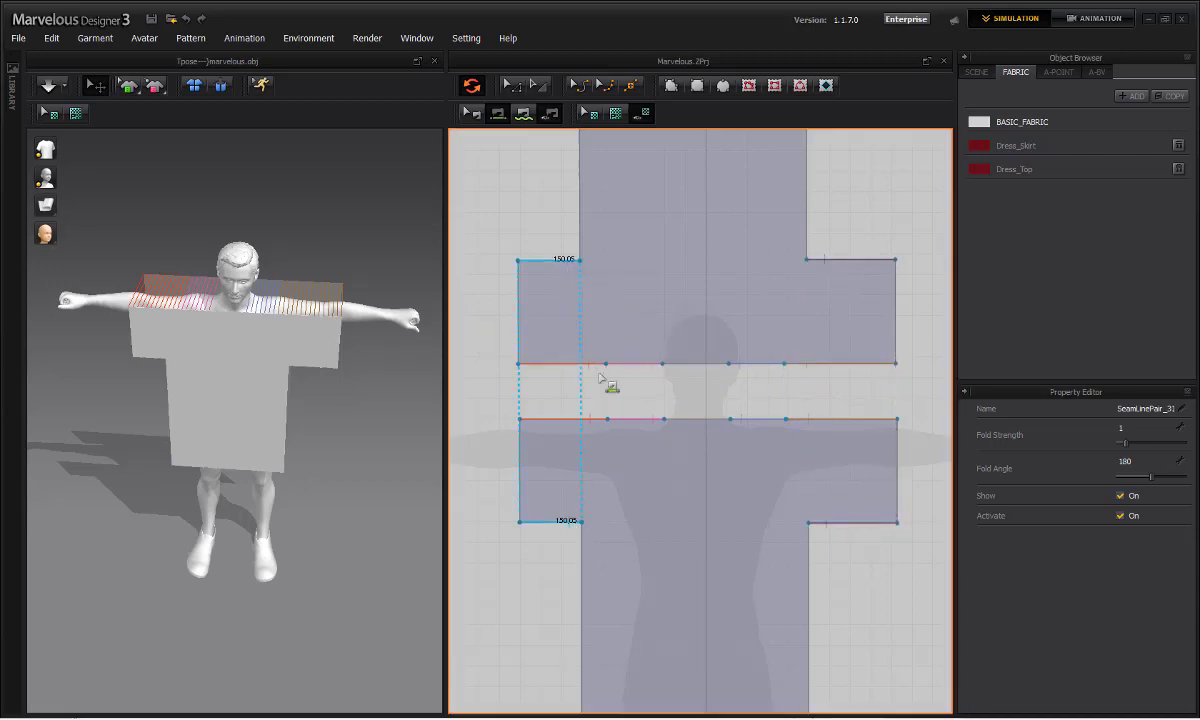
pyautogui.click(582, 200)
pyautogui.click(586, 532)
pyautogui.click(810, 200)
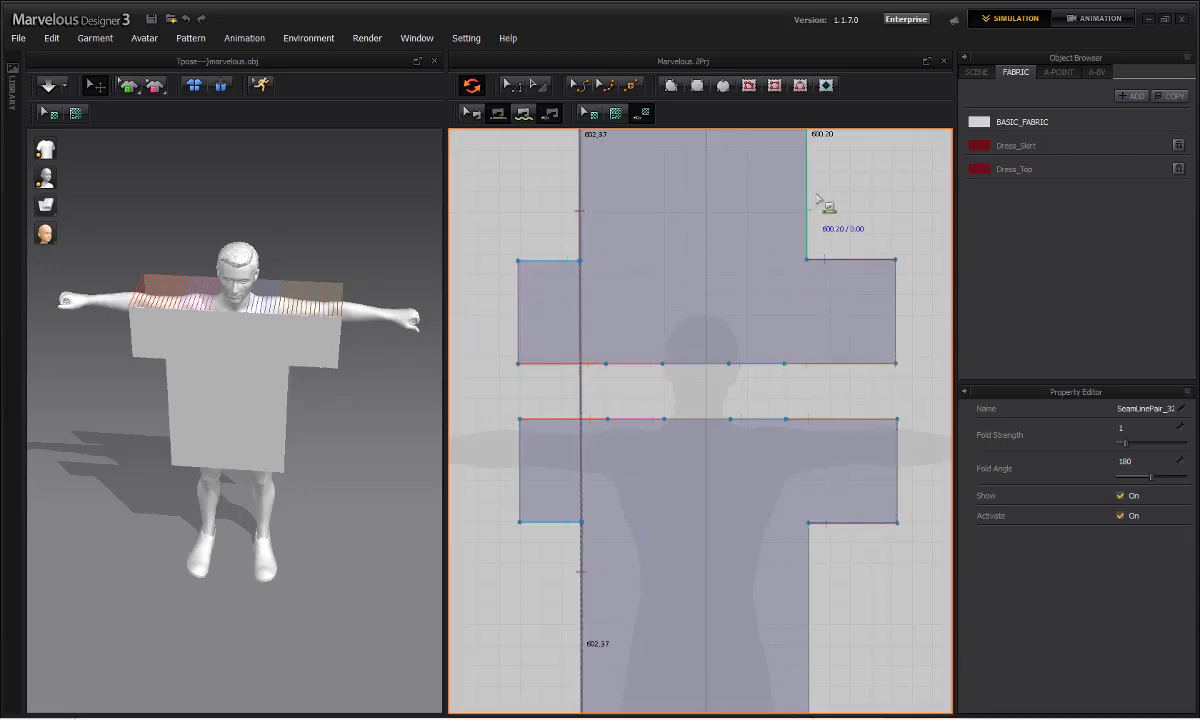
pyautogui.click(808, 575)
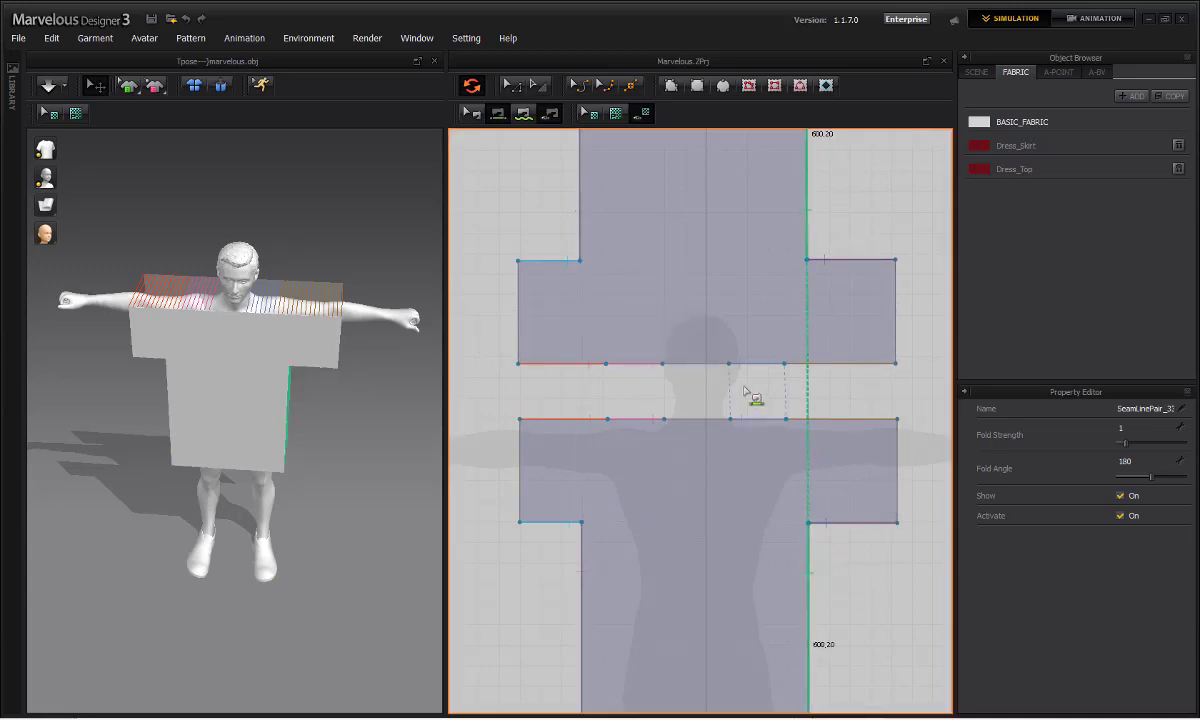
# - Check the seam lines around the avatar in the 3D window and start the simulation to drape the shirt
pyautogui.scroll(-5, 655, 424)
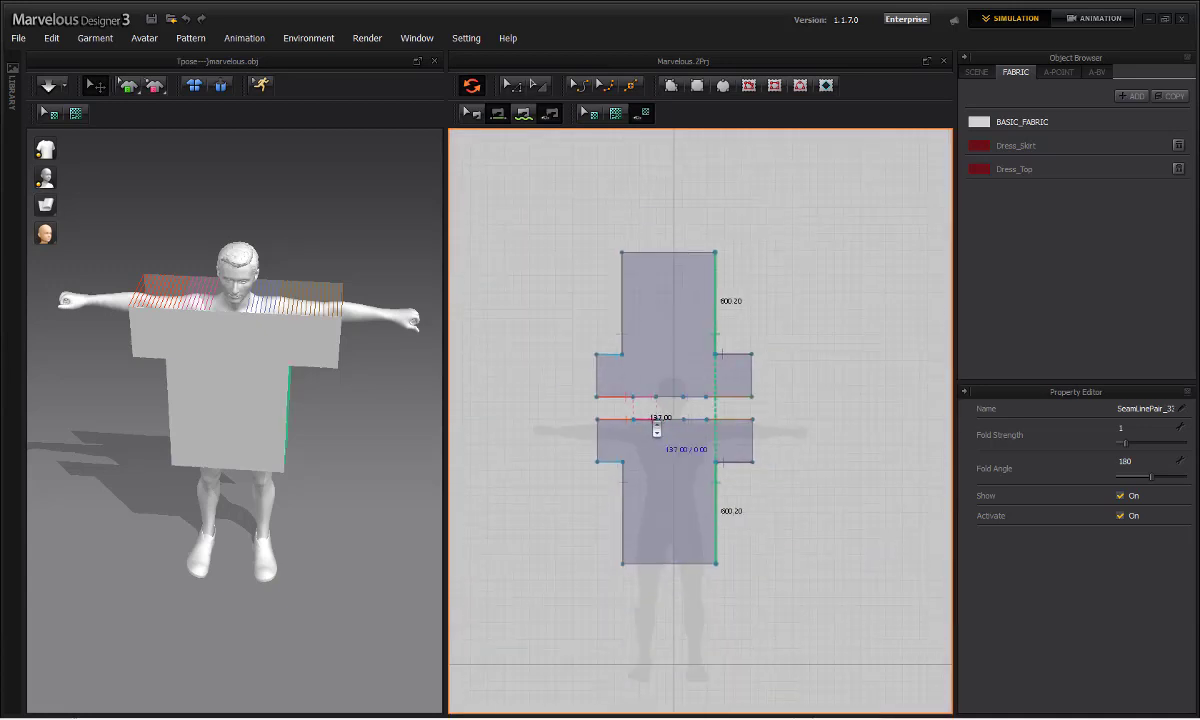
pyautogui.click(656, 424)
pyautogui.moveTo(342, 432); pyautogui.dragTo(293, 444, button='right')
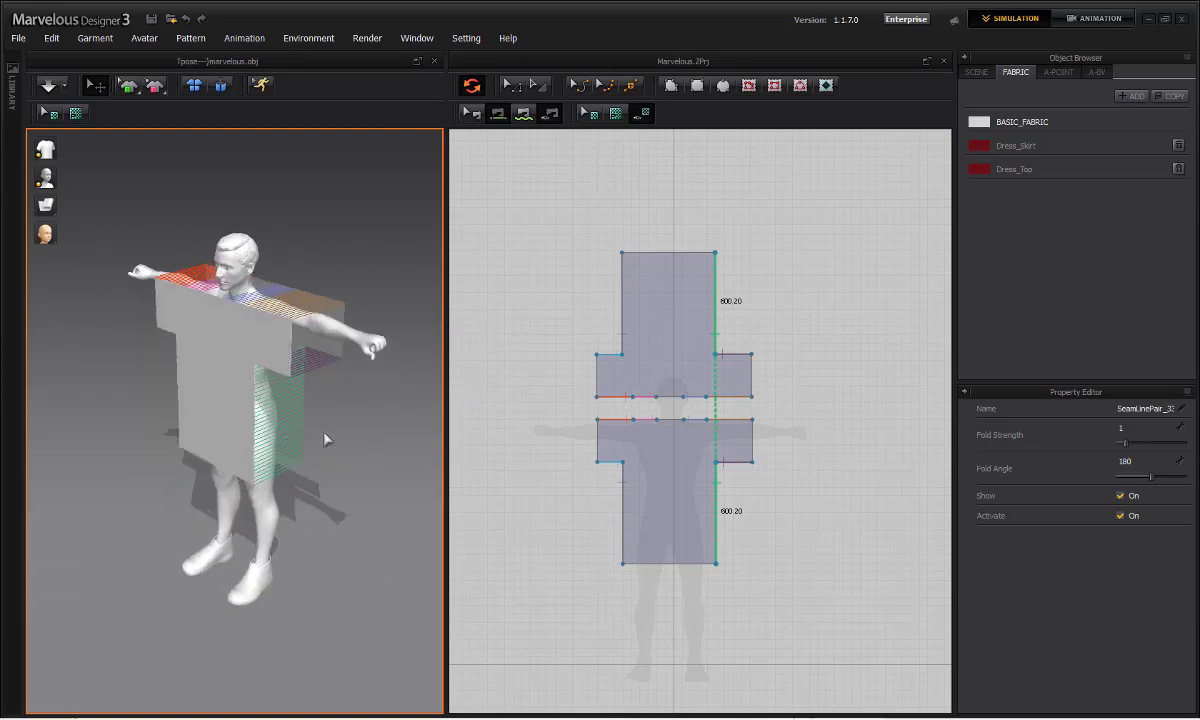
pyautogui.click(48, 88)
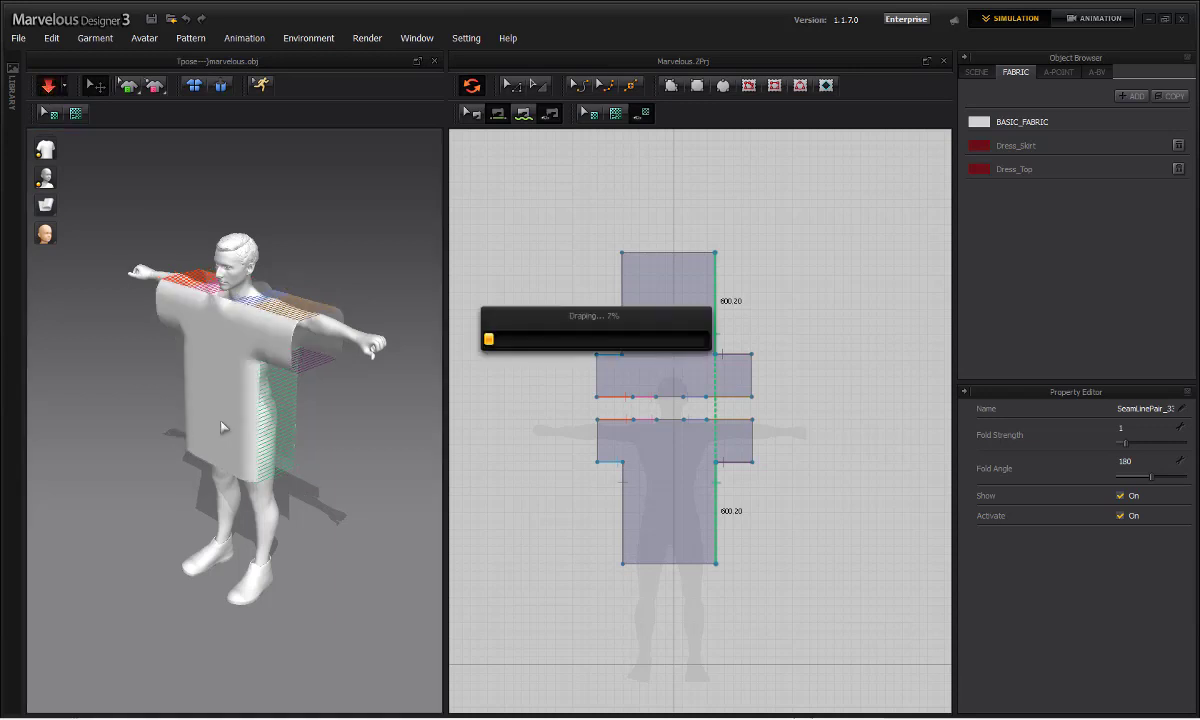
# - During the simulation, pull the shirt's crumpled sleeve outward so it covers the avatar's left upper arm
pyautogui.moveTo(303, 410); pyautogui.dragTo(276, 351, button='right')
pyautogui.scroll(5, 335, 344)
pyautogui.moveTo(276, 351); pyautogui.dragTo(327, 290)
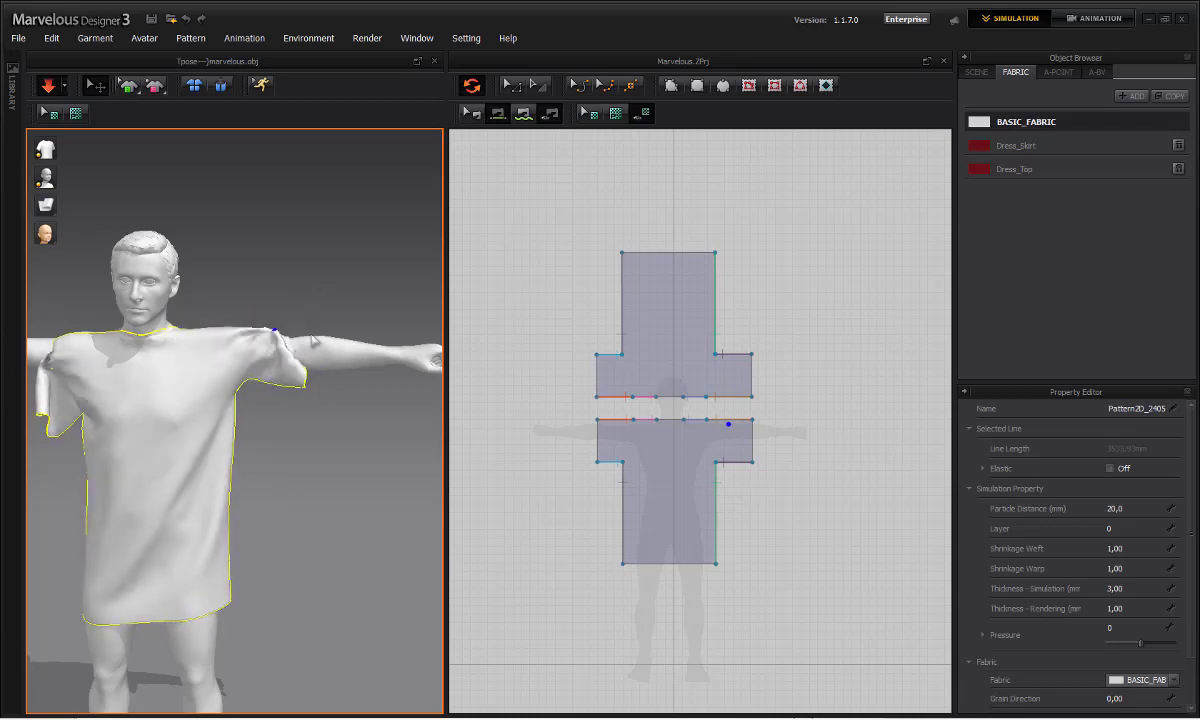
pyautogui.moveTo(285, 357); pyautogui.dragTo(362, 285)
pyautogui.moveTo(367, 408); pyautogui.dragTo(280, 410, button='right')
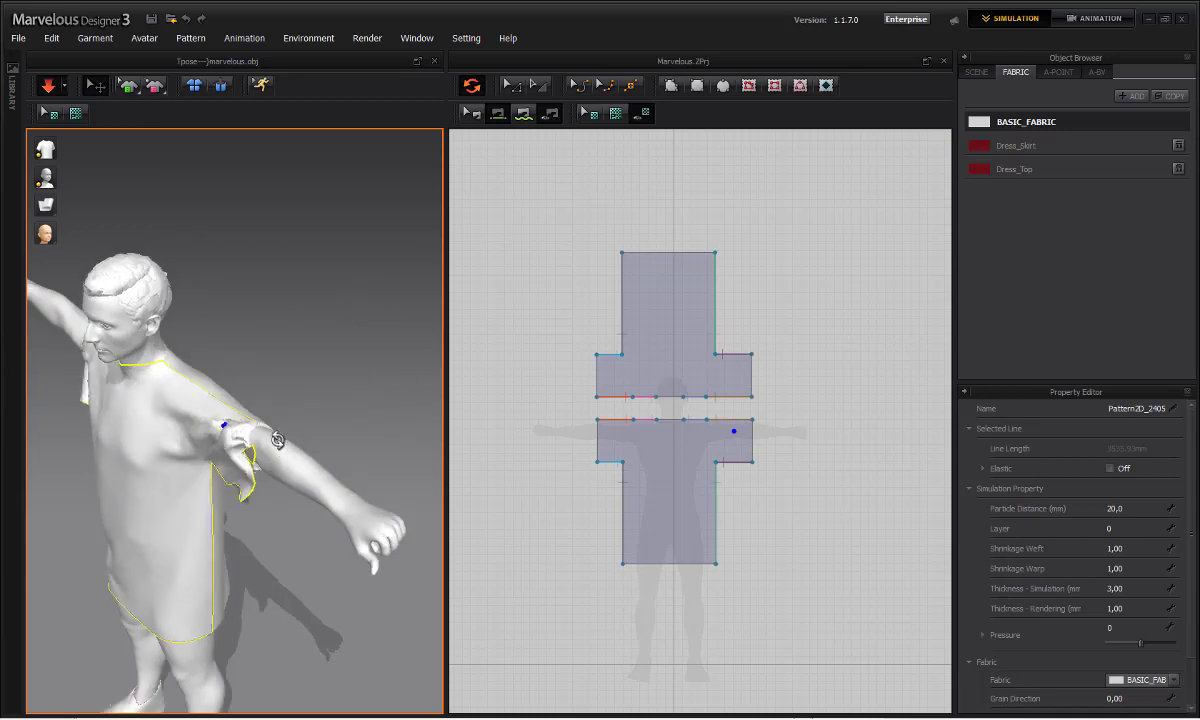
pyautogui.moveTo(231, 441); pyautogui.dragTo(378, 363)
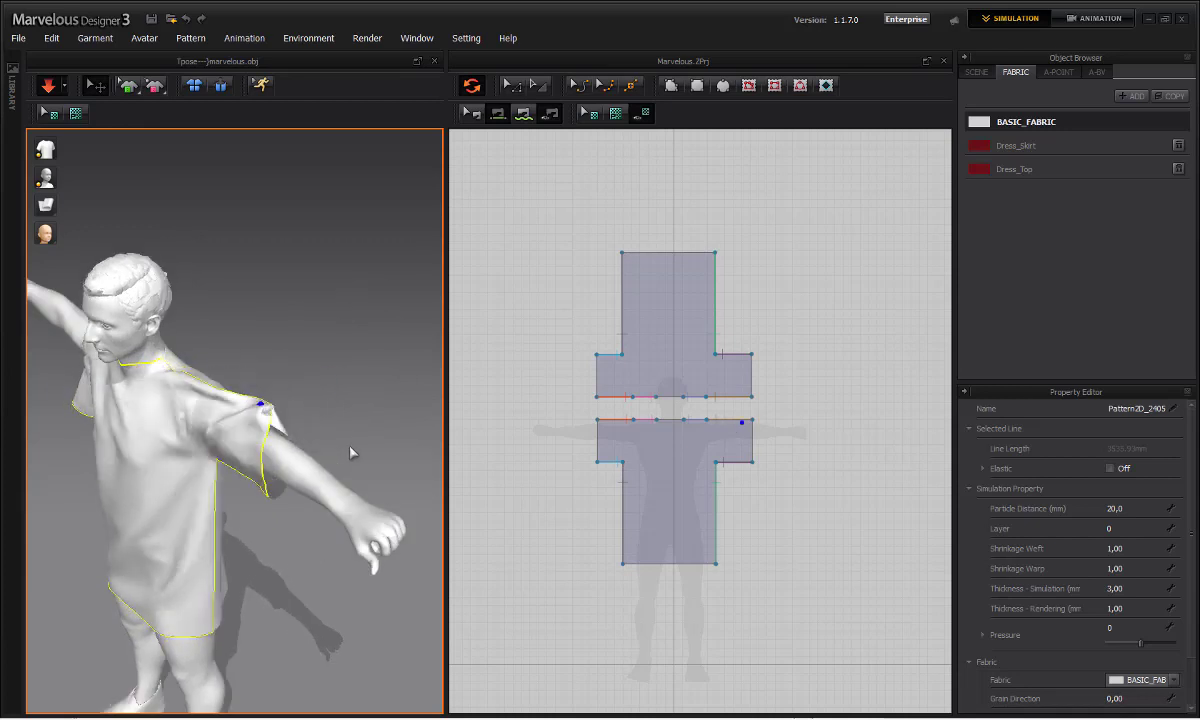
pyautogui.moveTo(327, 417); pyautogui.dragTo(474, 423, button='right')
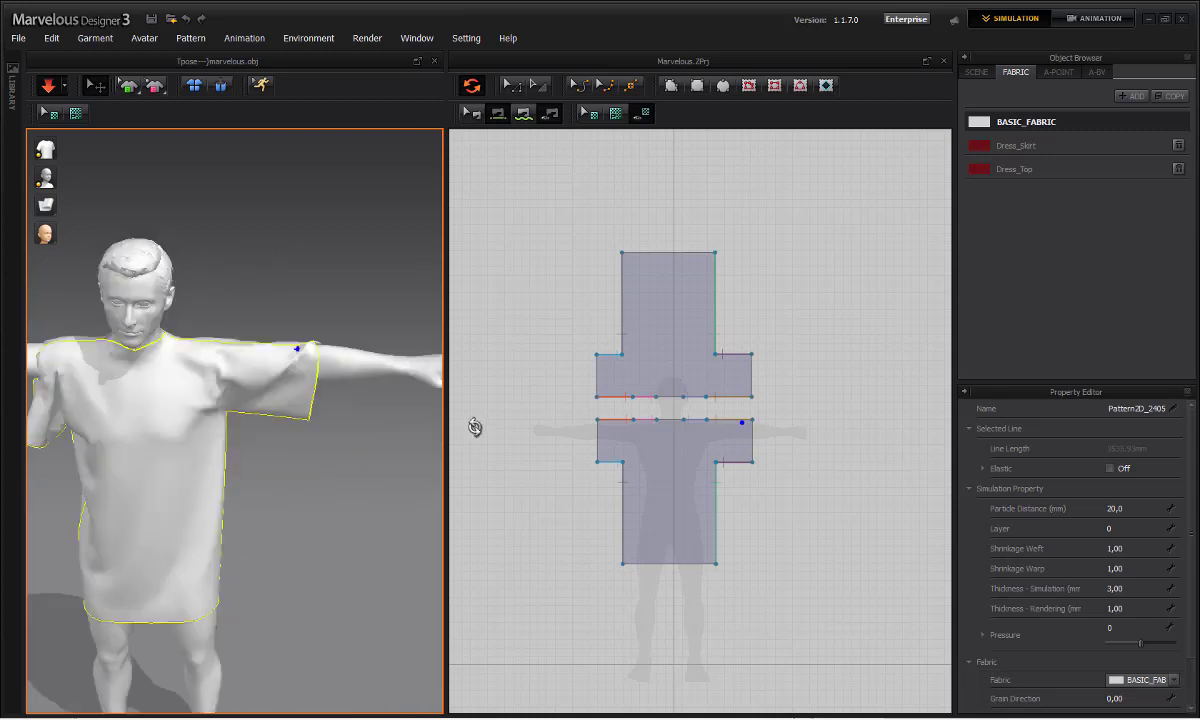
# - Try to pull the other sleeve over the avatar's right arm while the simulation runs
pyautogui.moveTo(336, 399); pyautogui.dragTo(372, 394, button='right')
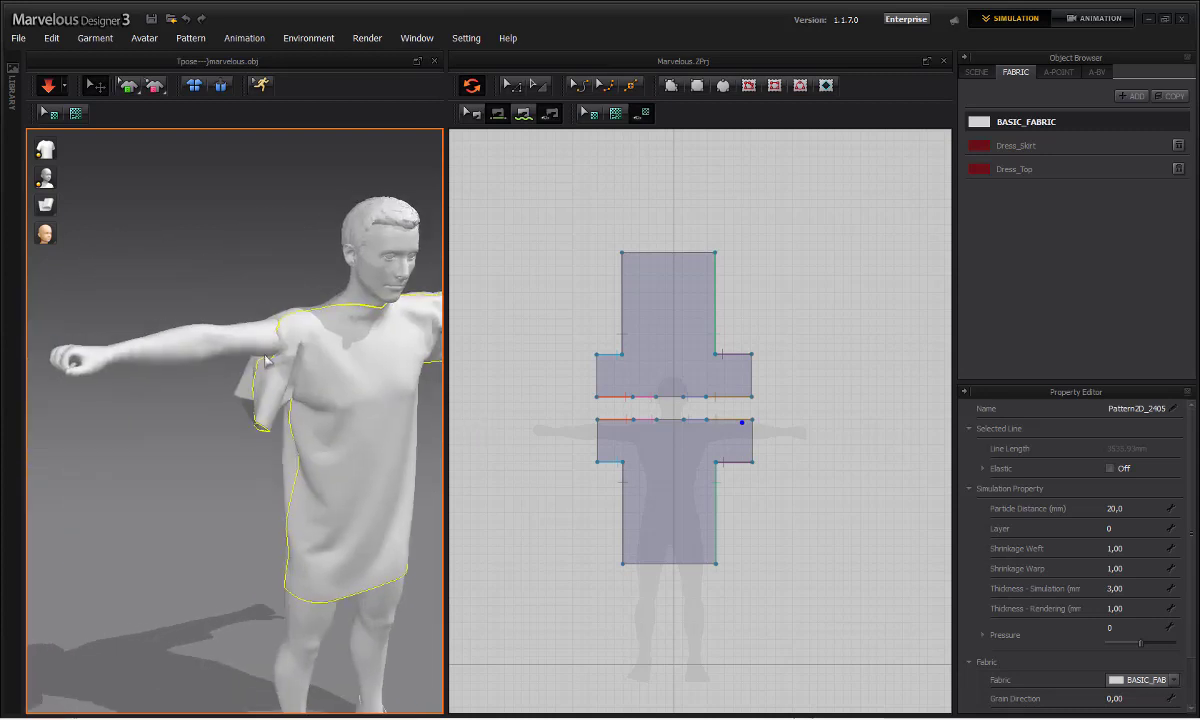
pyautogui.click(213, 322)
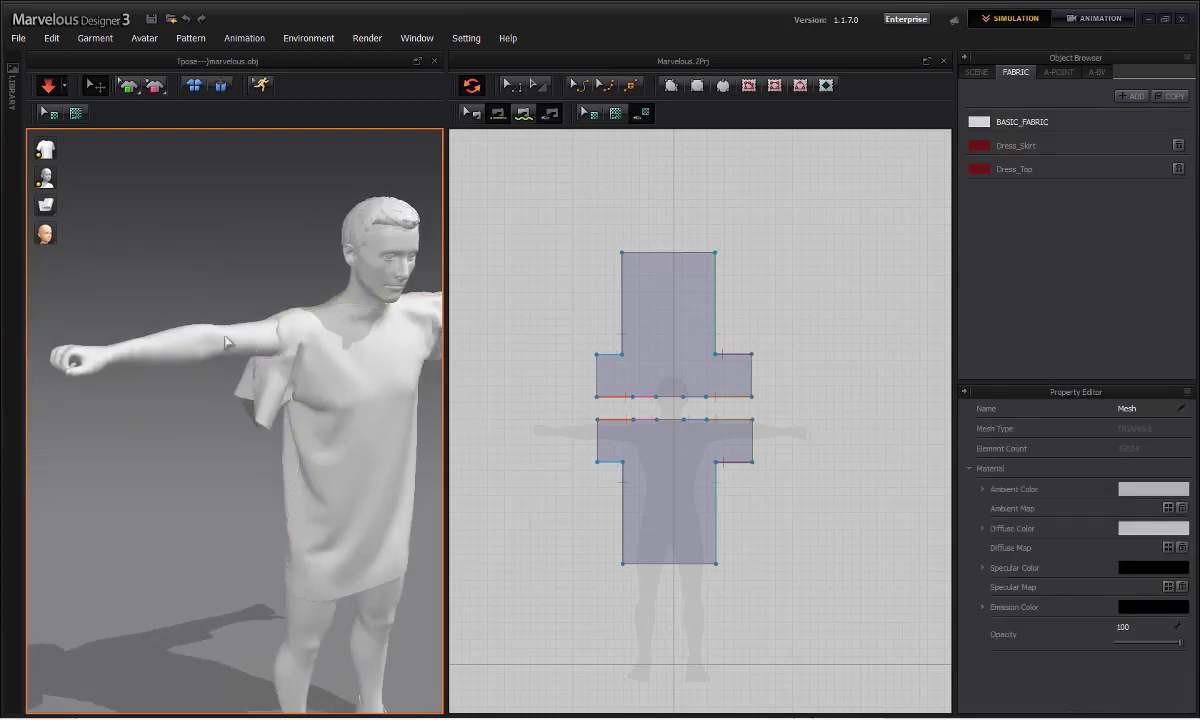
pyautogui.moveTo(265, 367); pyautogui.dragTo(214, 279)
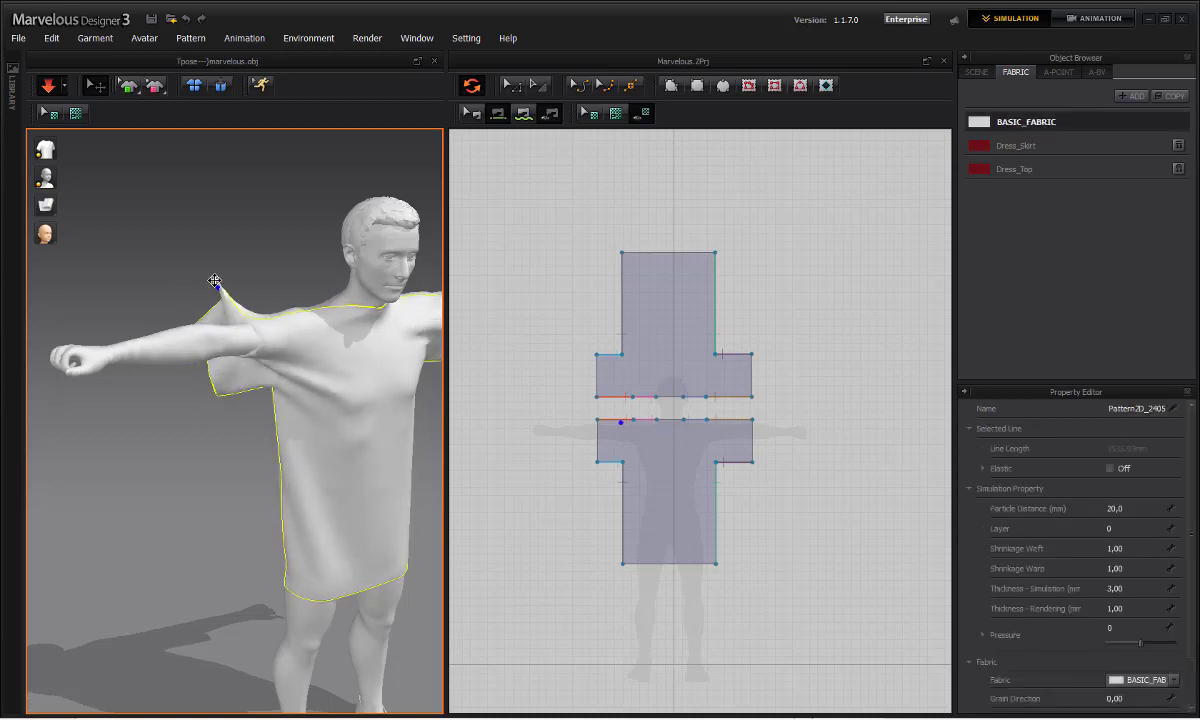
pyautogui.moveTo(163, 453); pyautogui.dragTo(241, 436, button='right')
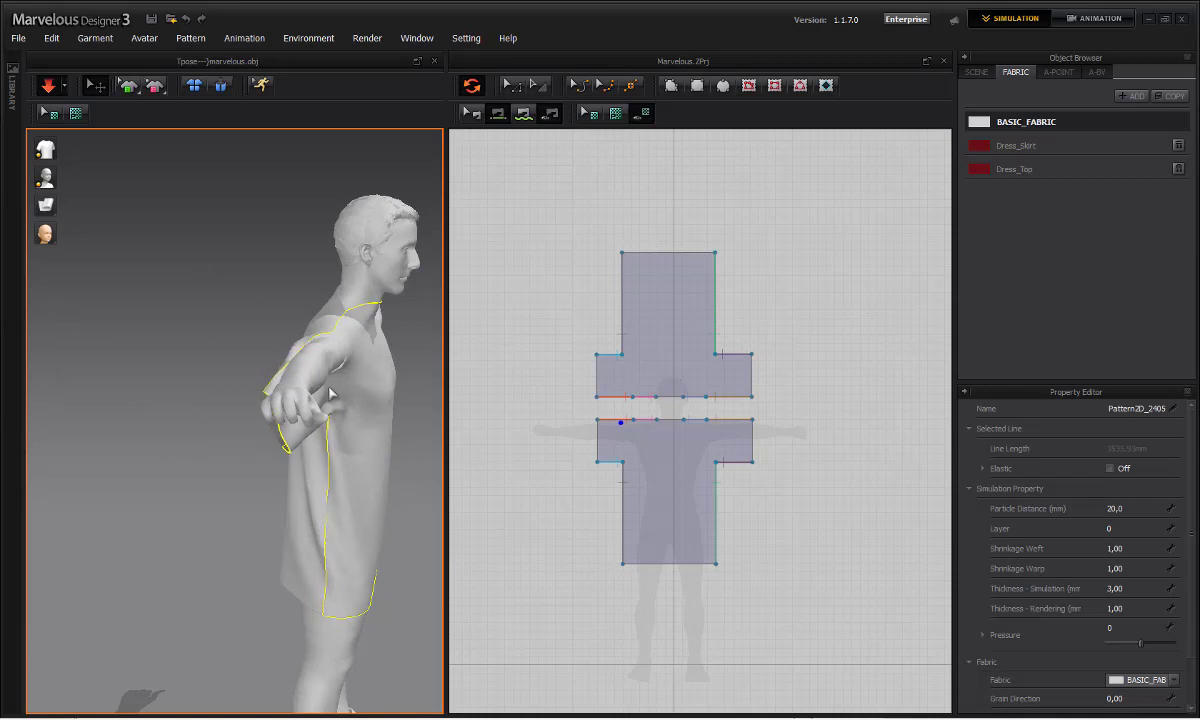
pyautogui.click(344, 363)
pyautogui.moveTo(362, 451); pyautogui.dragTo(189, 407, button='right')
pyautogui.moveTo(233, 340); pyautogui.dragTo(165, 300)
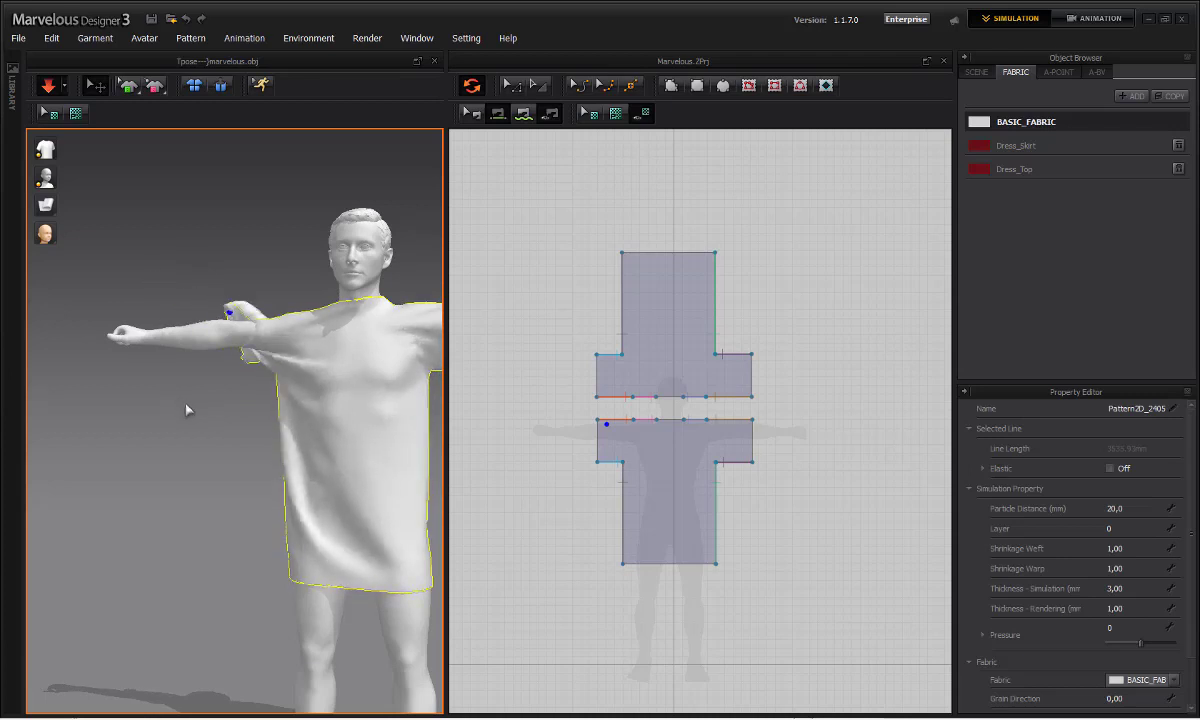
# - Stop the simulation and move the front pattern forward, away from the avatar's chest, so it clears the right arm
pyautogui.moveTo(187, 410); pyautogui.dragTo(273, 341, button='right')
pyautogui.press('space')
pyautogui.scroll(2, 285, 348)
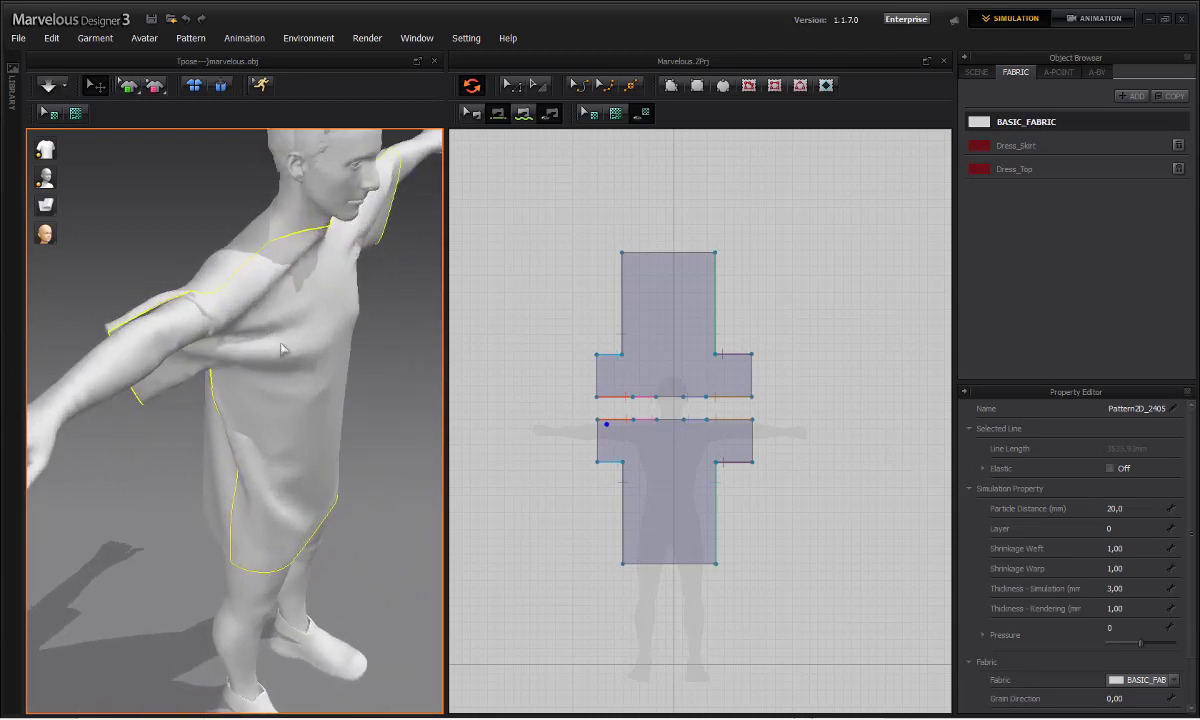
pyautogui.scroll(-2, 287, 356)
pyautogui.click(285, 357)
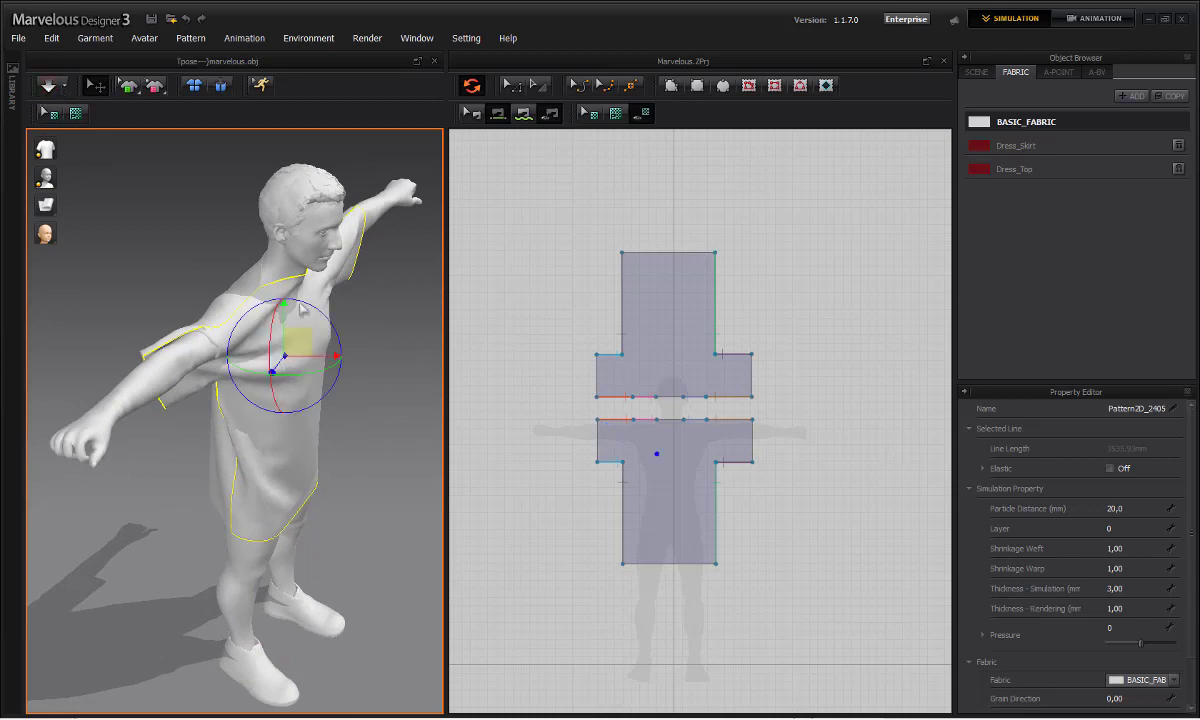
pyautogui.moveTo(351, 407); pyautogui.dragTo(345, 343, button='right')
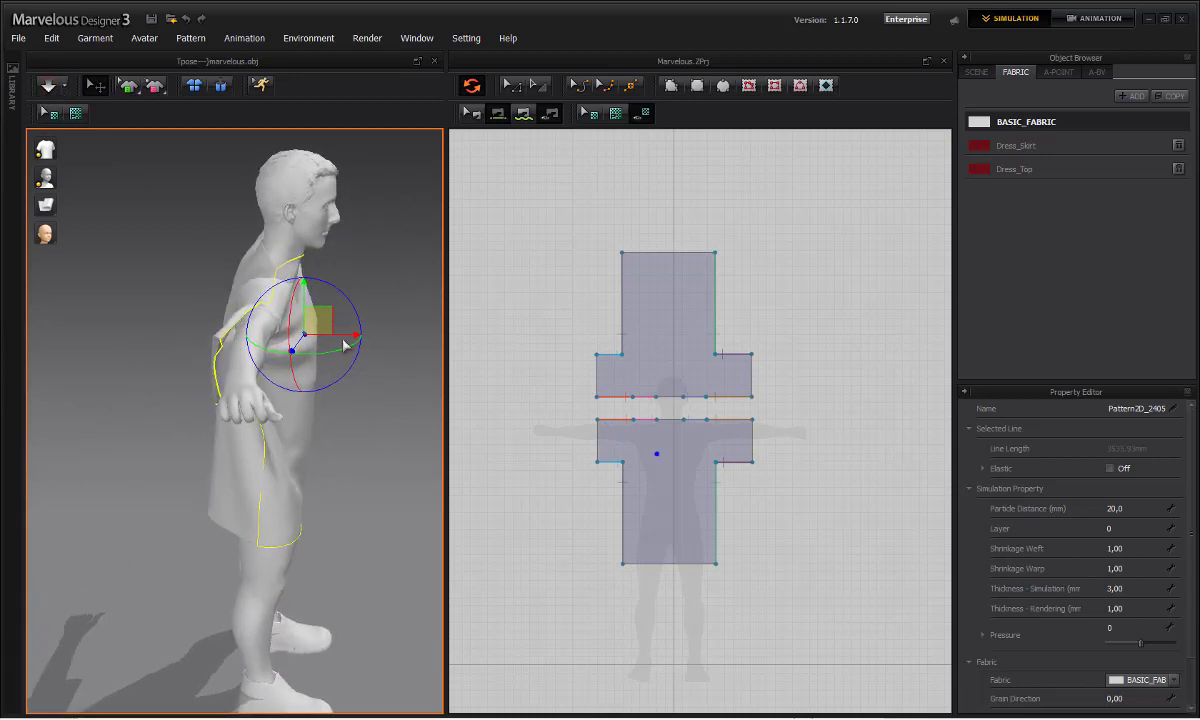
pyautogui.moveTo(345, 333); pyautogui.dragTo(359, 295)
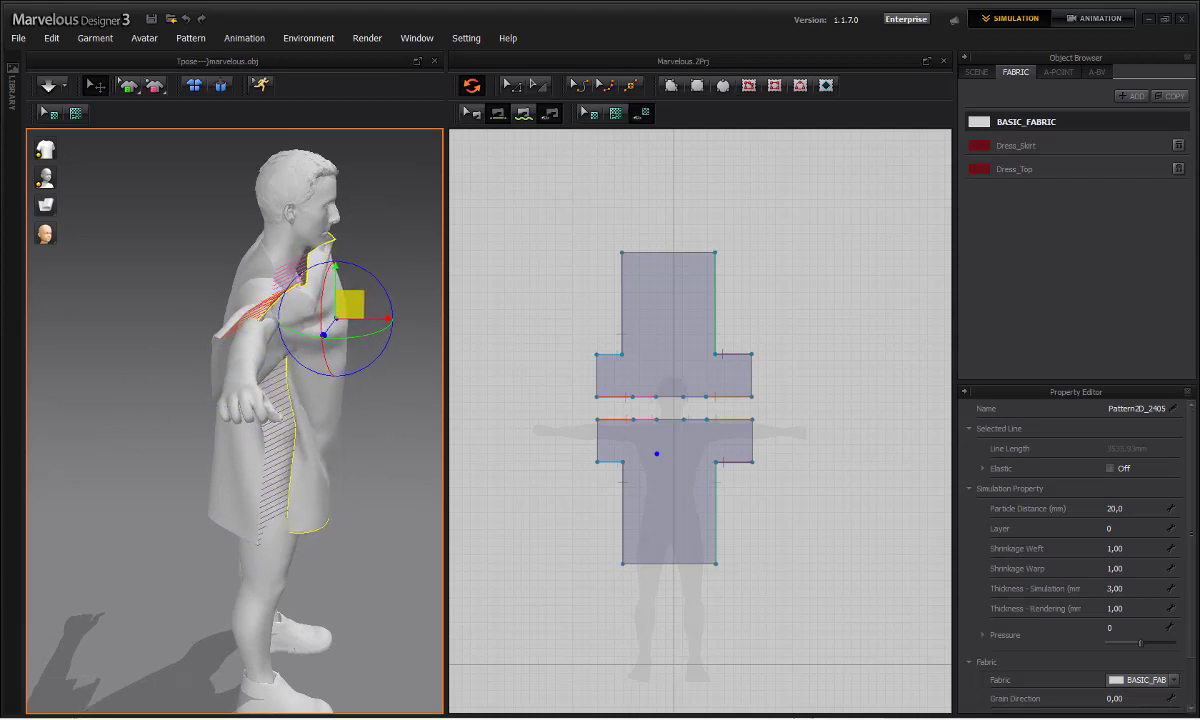
# - Run the simulation again to close the seams around both arms, and check the draped shirt from the front
pyautogui.click(48, 88)
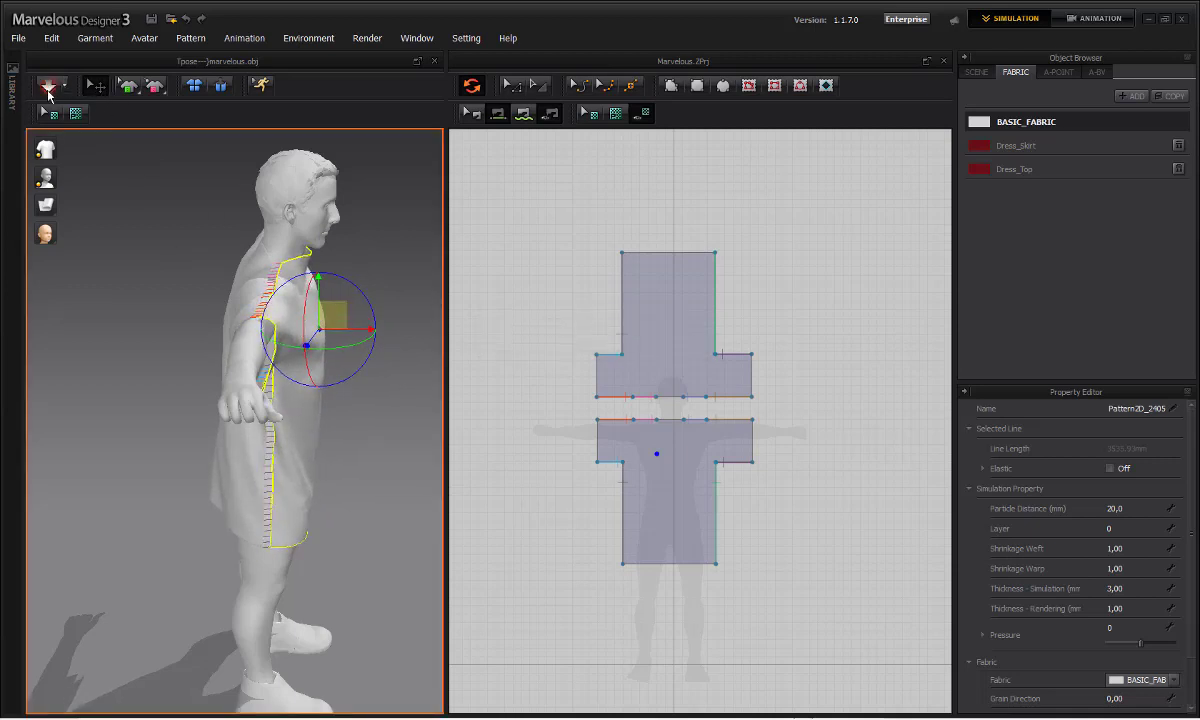
pyautogui.click(48, 90)
pyautogui.moveTo(407, 434); pyautogui.dragTo(236, 407, button='right')
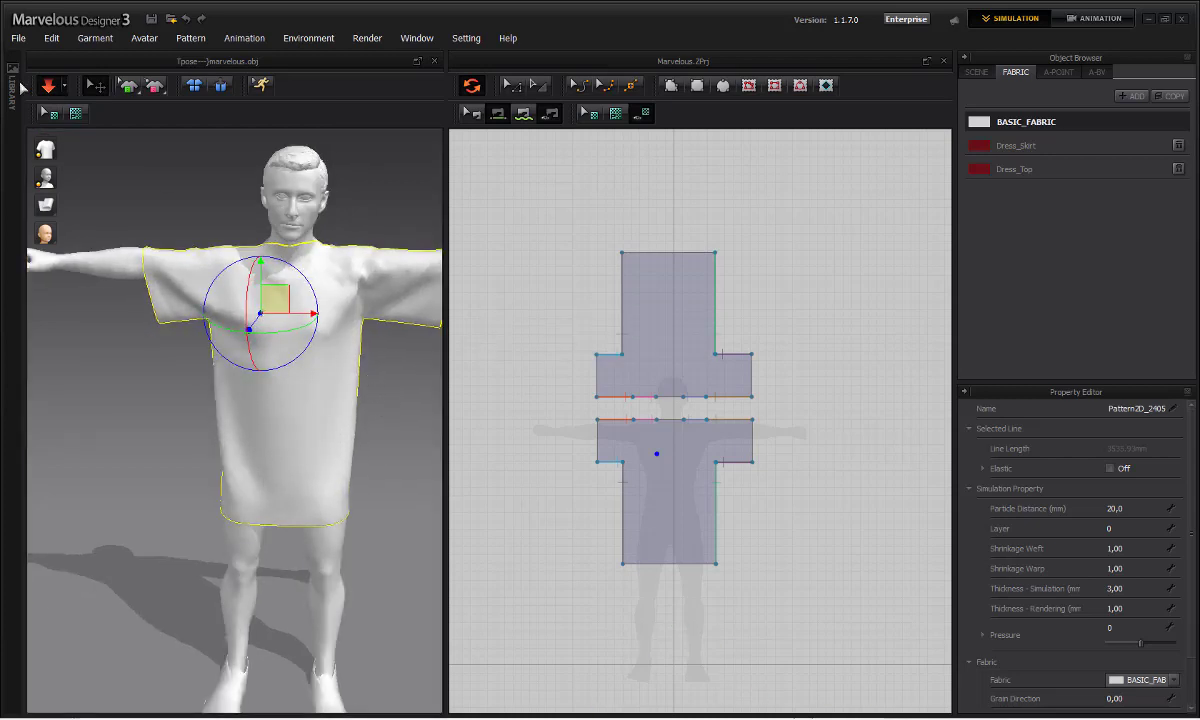
pyautogui.moveTo(162, 402)
pyautogui.mouseDown(button='right')
pyautogui.moveTo(355, 389)
pyautogui.moveTo(199, 421)
pyautogui.moveTo(142, 402)
pyautogui.mouseUp(button='right')
pyautogui.click(185, 391)
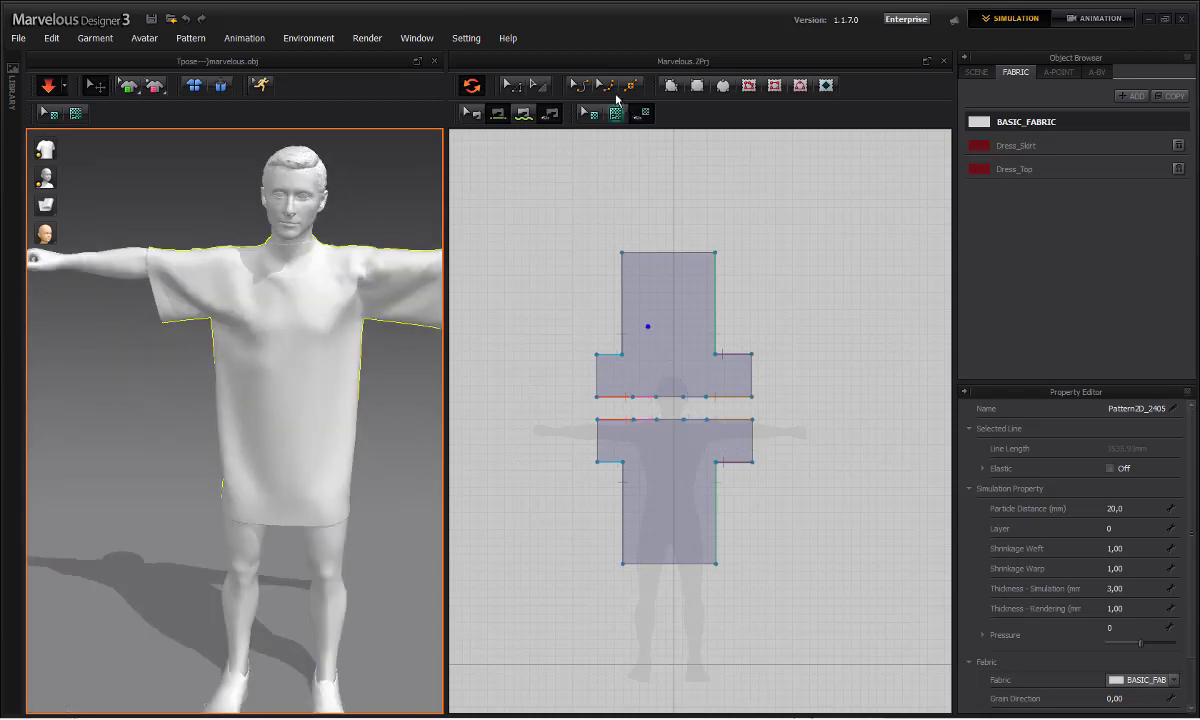
# - Curve the centre neckline segments into a V-shaped dip on the front pattern and a shallow scoop on the back pattern
pyautogui.click(607, 88)
pyautogui.click(671, 422)
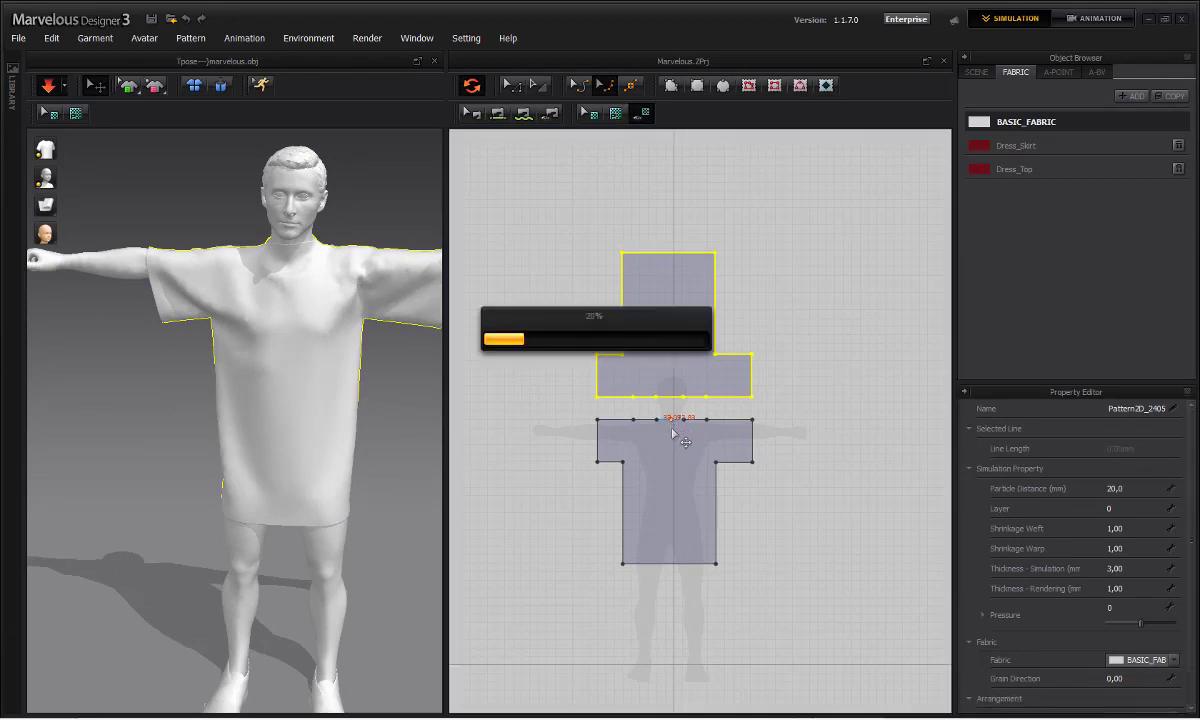
pyautogui.moveTo(673, 445); pyautogui.dragTo(670, 441)
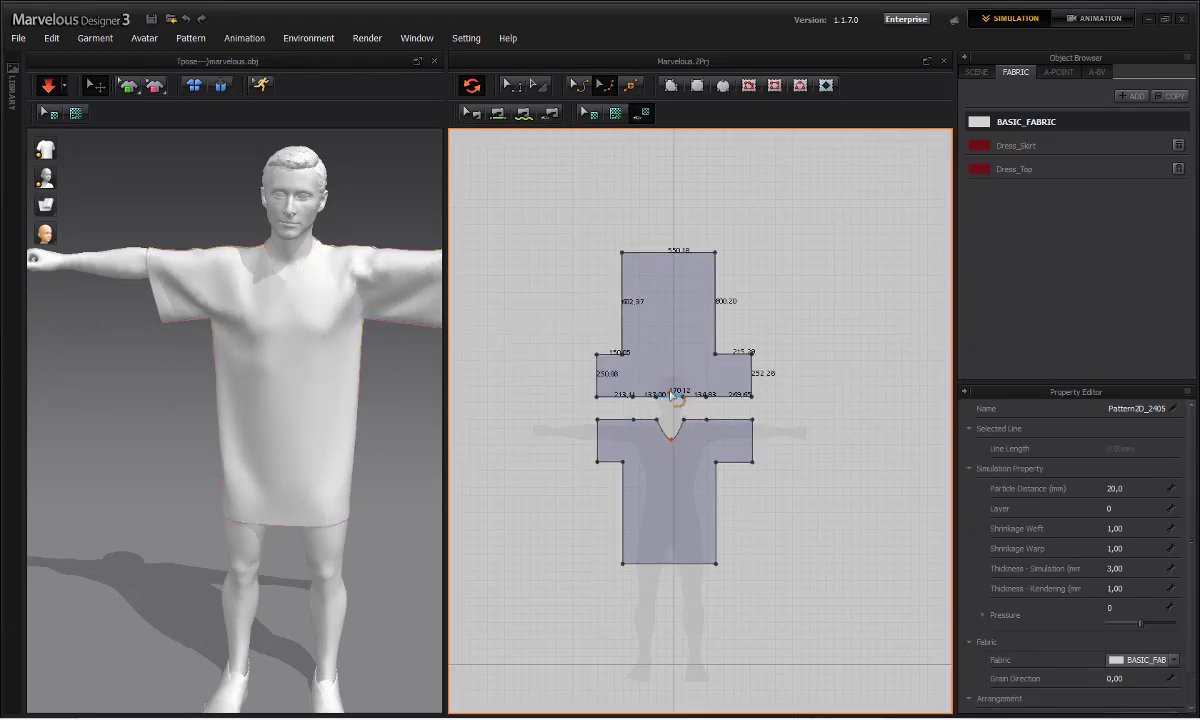
pyautogui.click(677, 395)
pyautogui.moveTo(400, 393)
pyautogui.mouseDown(button='right')
pyautogui.moveTo(343, 388)
pyautogui.moveTo(520, 367)
pyautogui.moveTo(402, 388)
pyautogui.mouseUp(button='right')
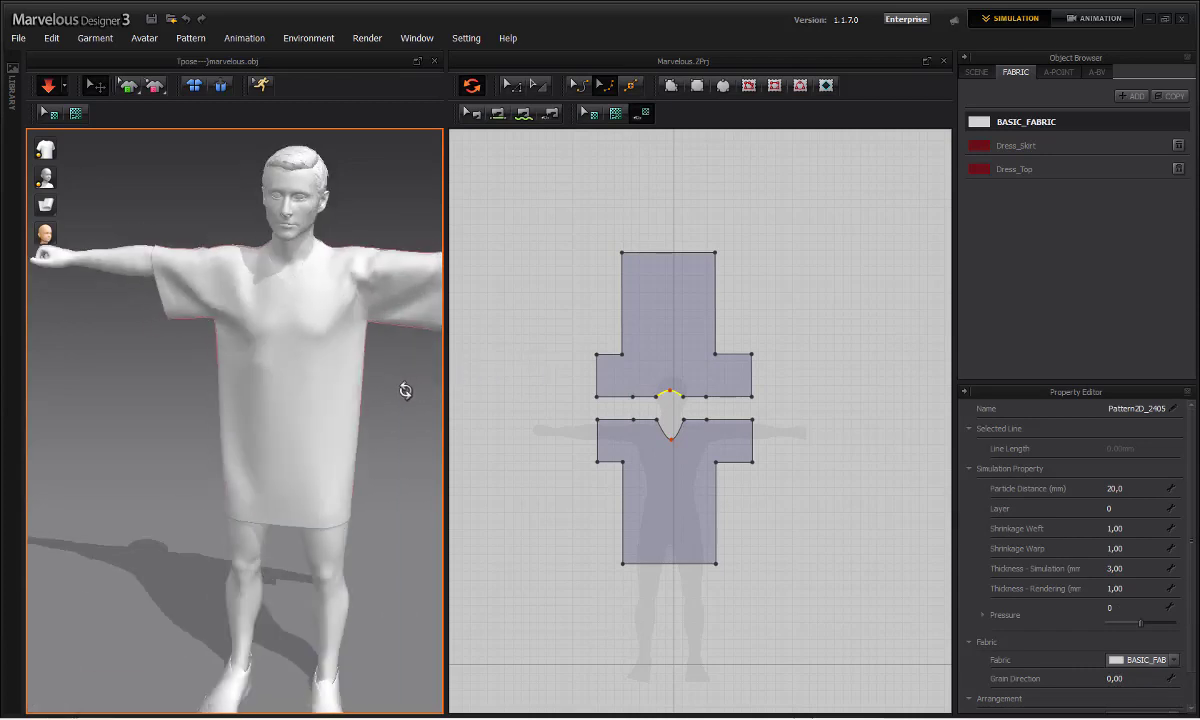
# - Assign the Dress_Skirt fabric to both shirt patterns and check the draped garment on the avatar
pyautogui.hotkey('ctrl', 'a')
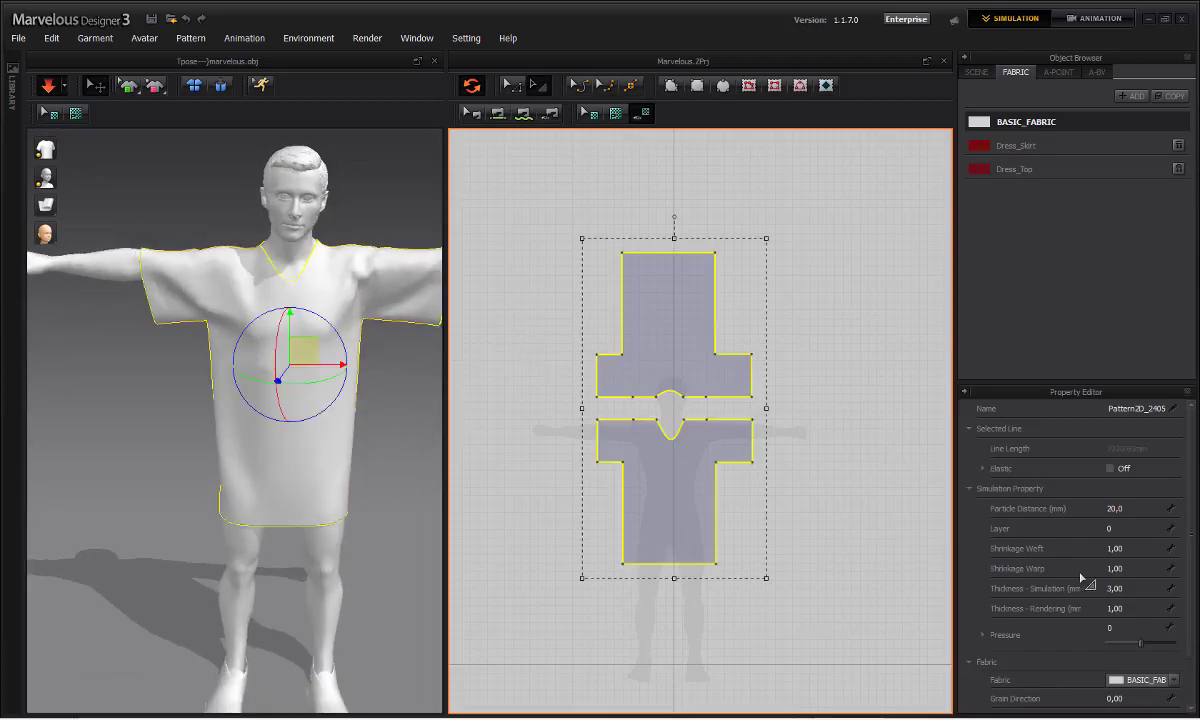
pyautogui.click(1136, 682)
pyautogui.click(1136, 698)
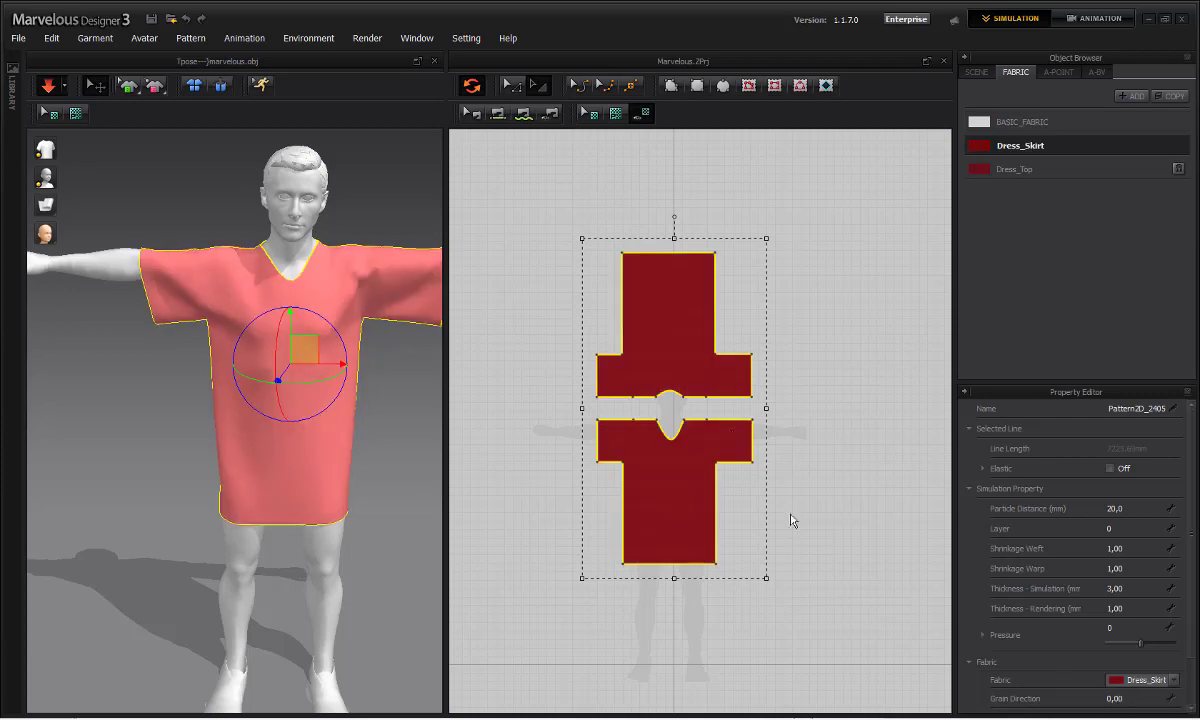
pyautogui.click(807, 380)
pyautogui.moveTo(380, 411); pyautogui.dragTo(404, 382, button='right')
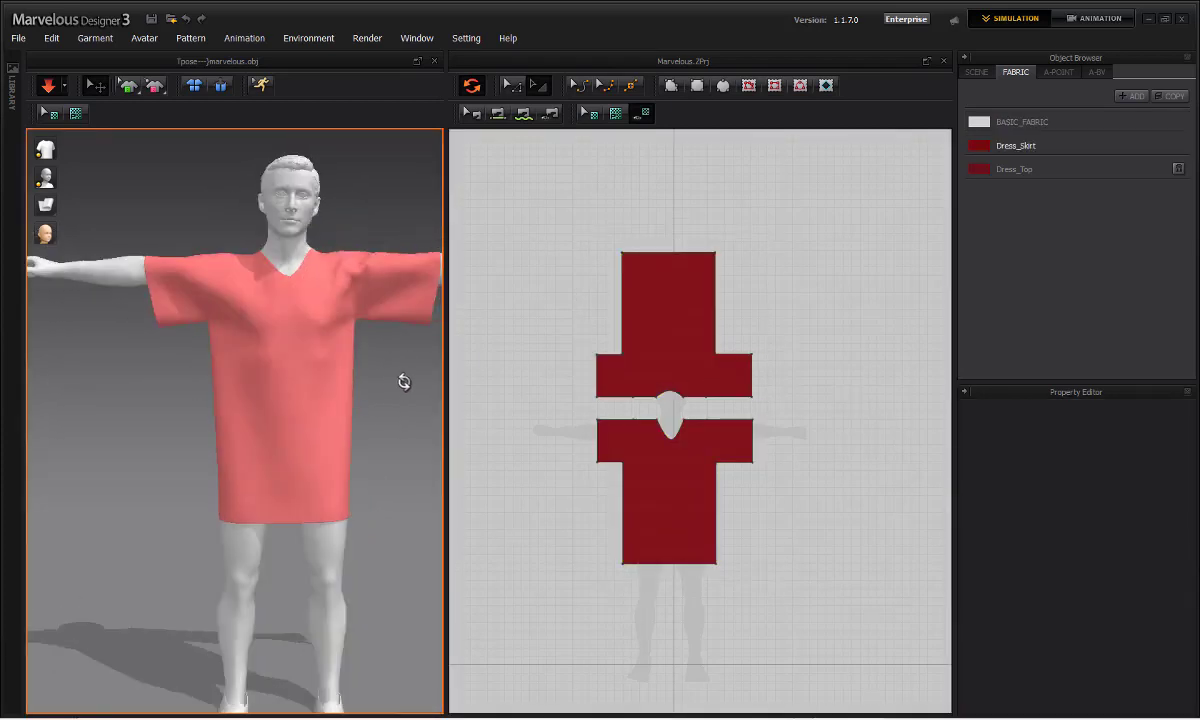
pyautogui.click(407, 311)
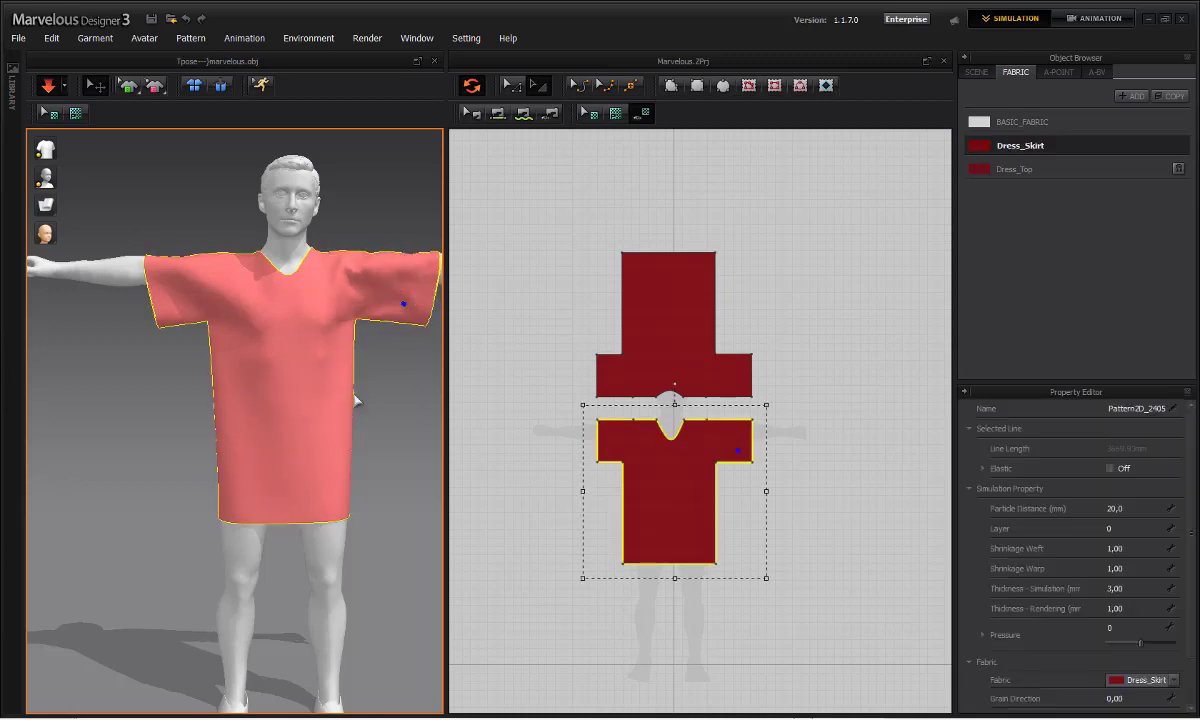
pyautogui.scroll(-2, 268, 345)
pyautogui.moveTo(375, 402)
pyautogui.mouseDown(button='right')
pyautogui.moveTo(96, 420)
pyautogui.moveTo(379, 420)
pyautogui.moveTo(365, 413)
pyautogui.mouseUp(button='right')
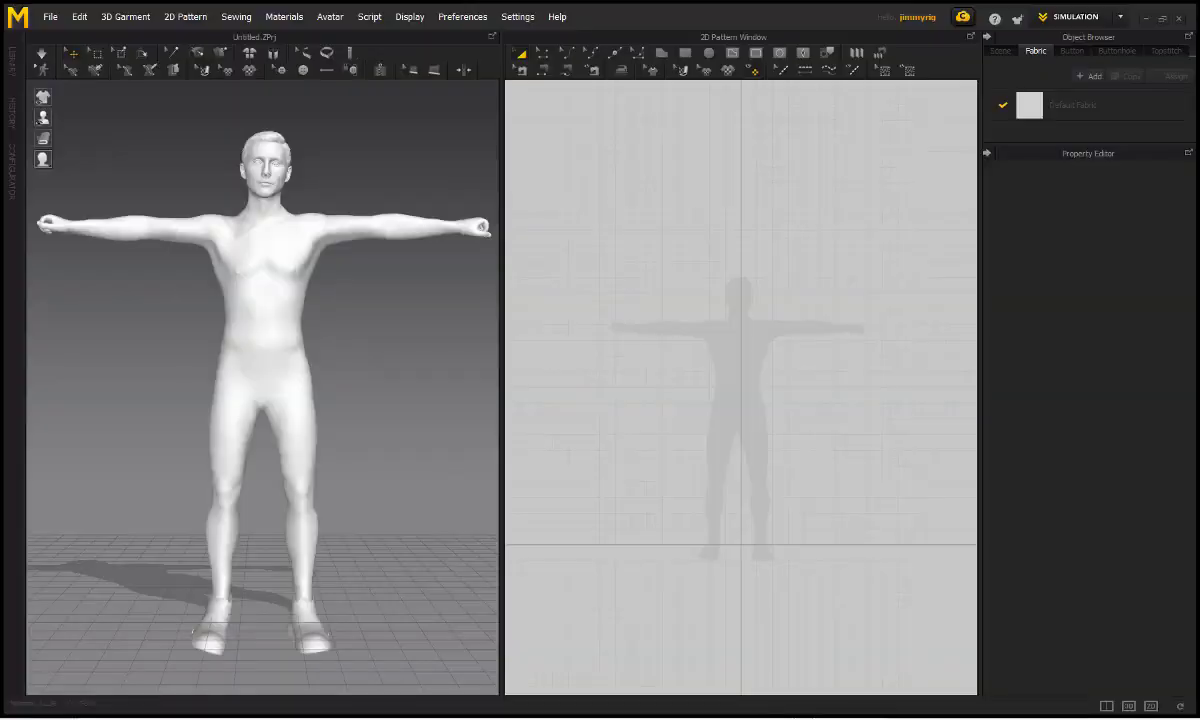
# - In the newer Marvelous Designer, draw a polygon pattern's top edge in segments of about 168, 134, 155, 134 and 168 mm above the avatar's arms
pyautogui.scroll(5, 750, 352)
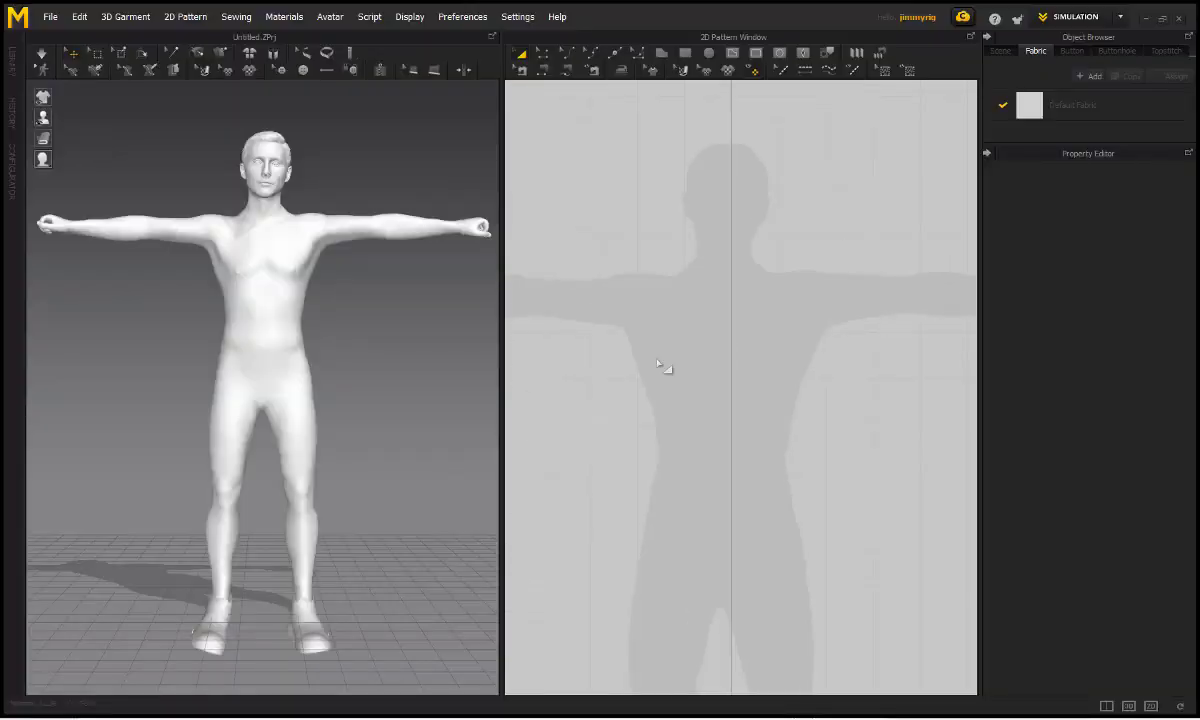
pyautogui.moveTo(501, 358); pyautogui.dragTo(356, 375)
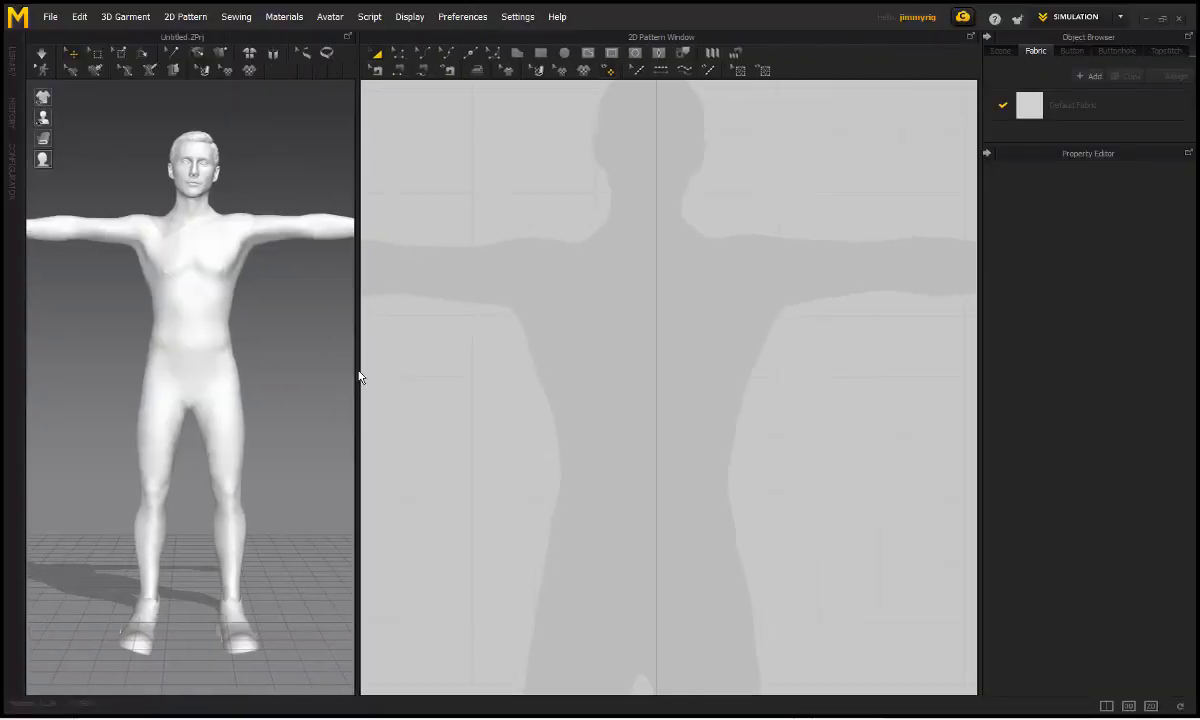
pyautogui.moveTo(652, 315); pyautogui.dragTo(662, 338, button='right')
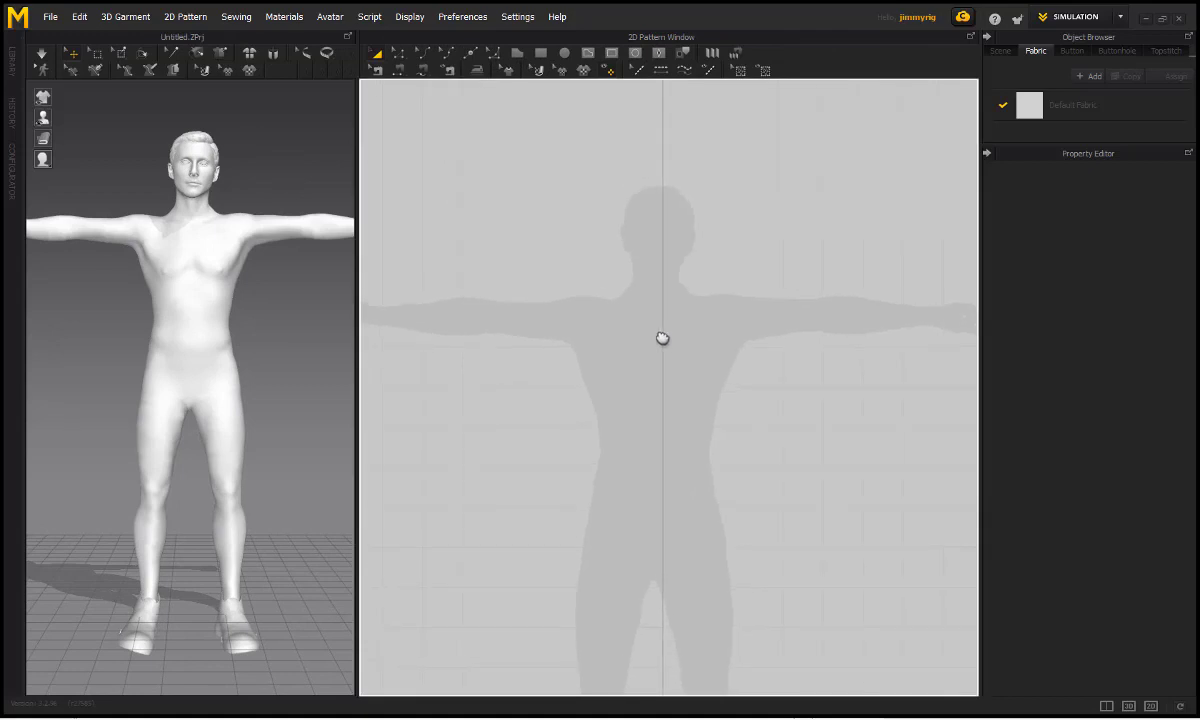
pyautogui.click(502, 279)
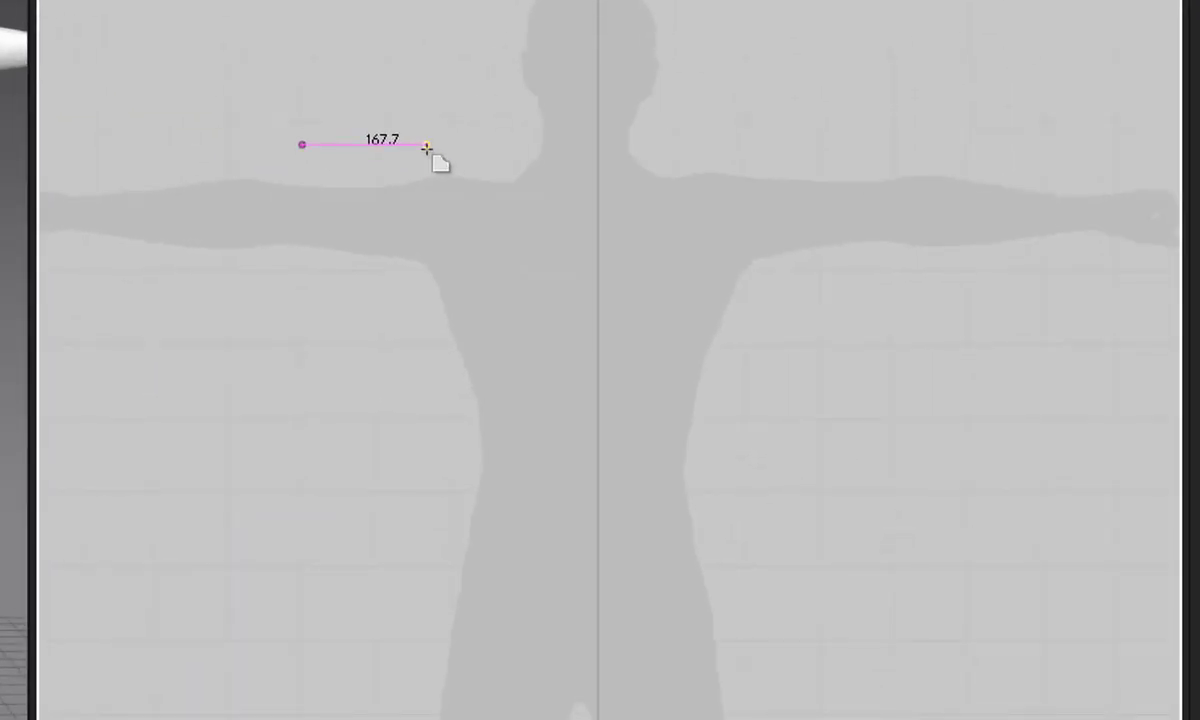
pyautogui.click(426, 145)
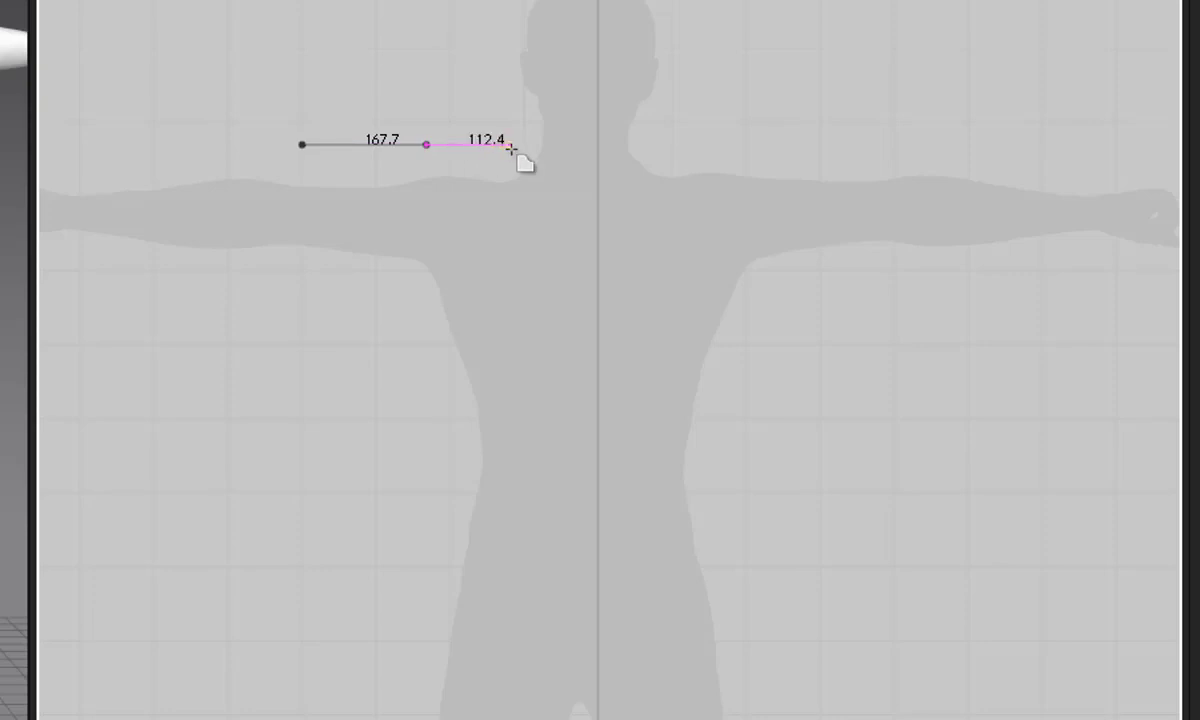
pyautogui.click(525, 145)
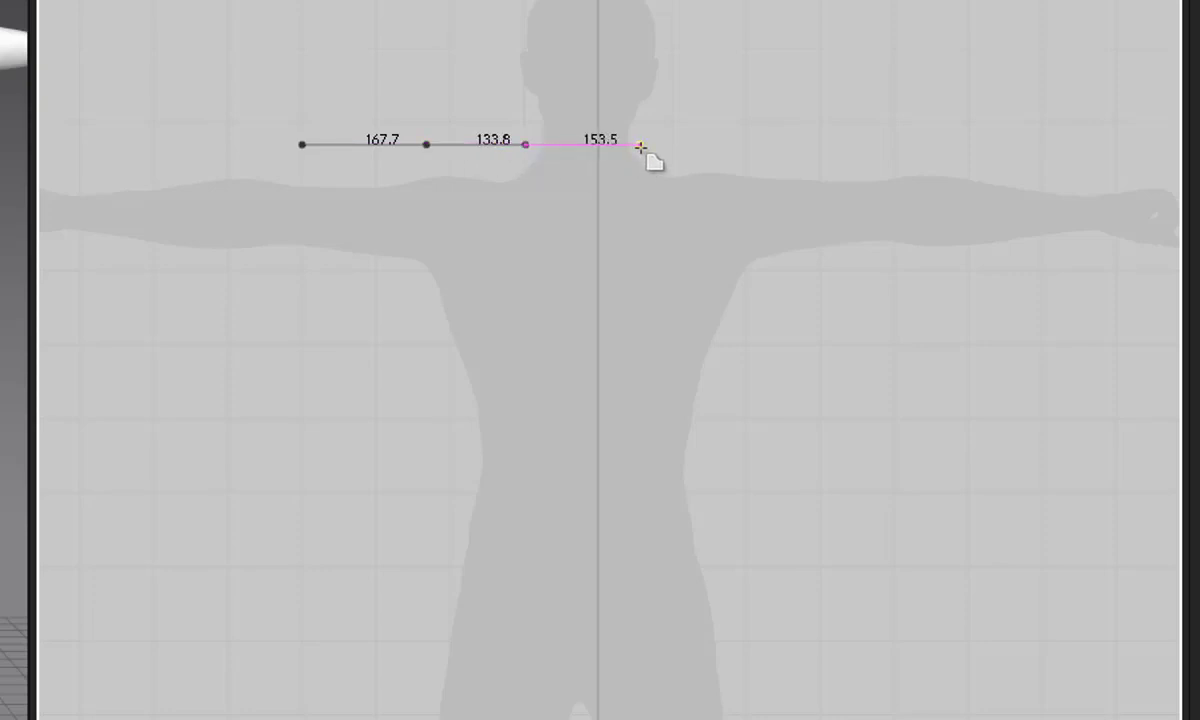
pyautogui.click(640, 146)
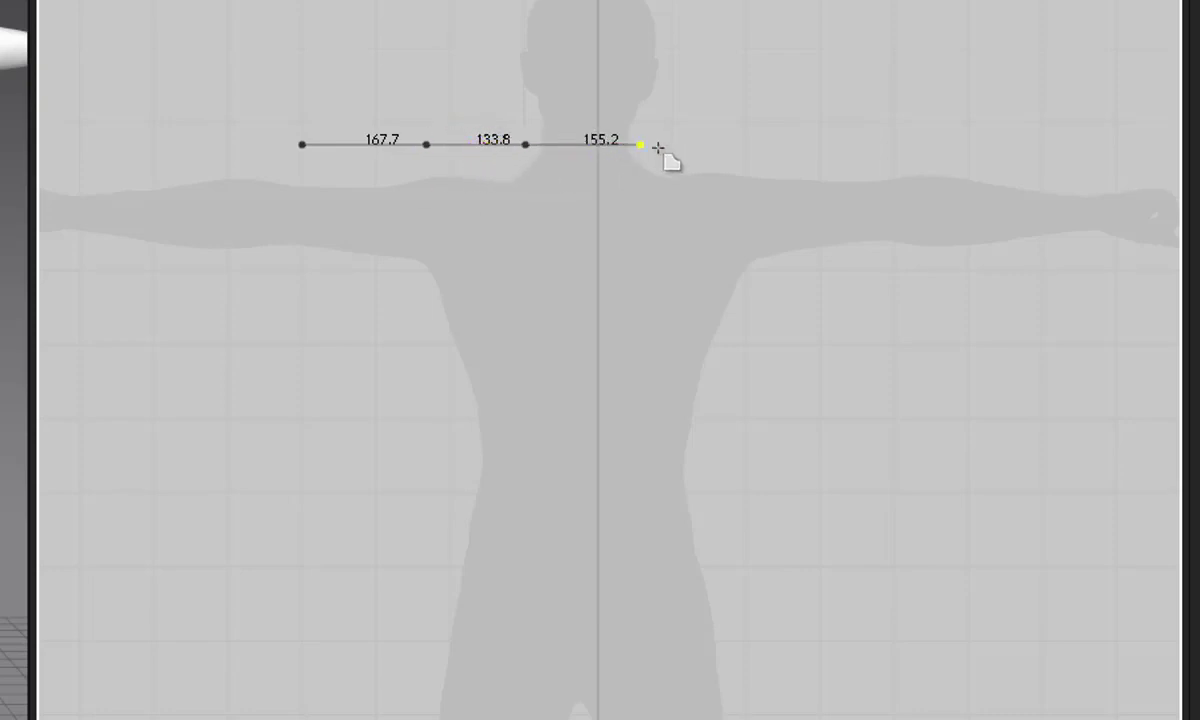
pyautogui.click(739, 146)
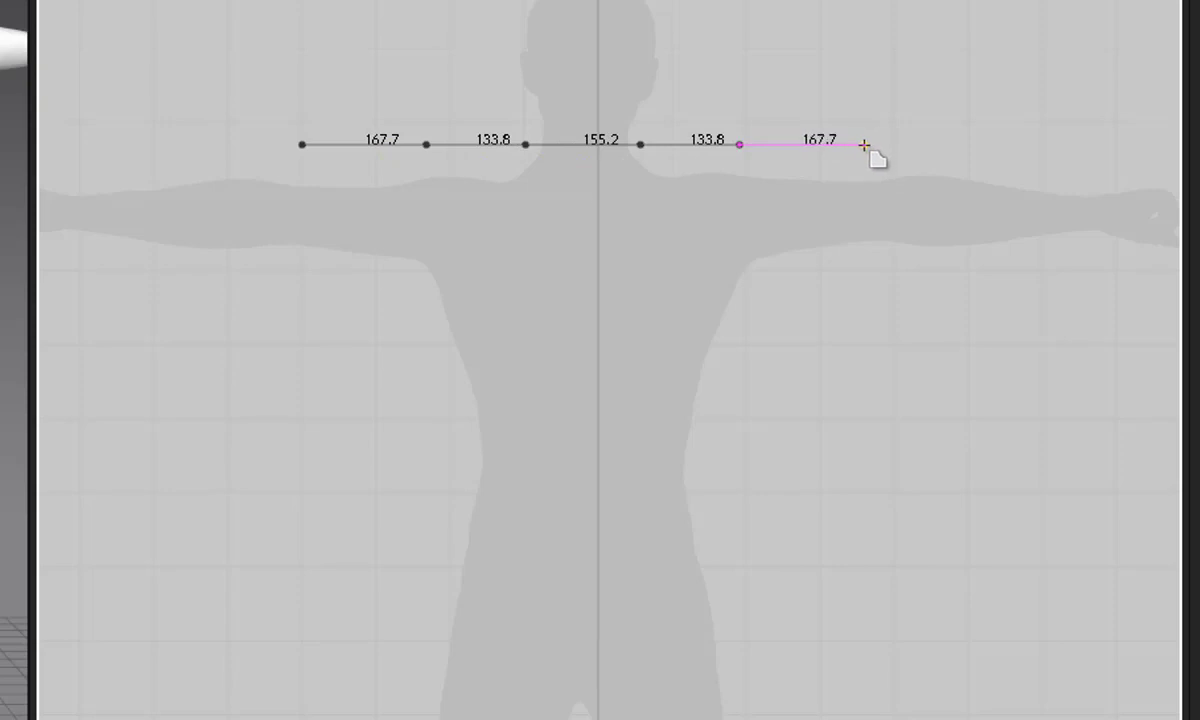
pyautogui.click(864, 145)
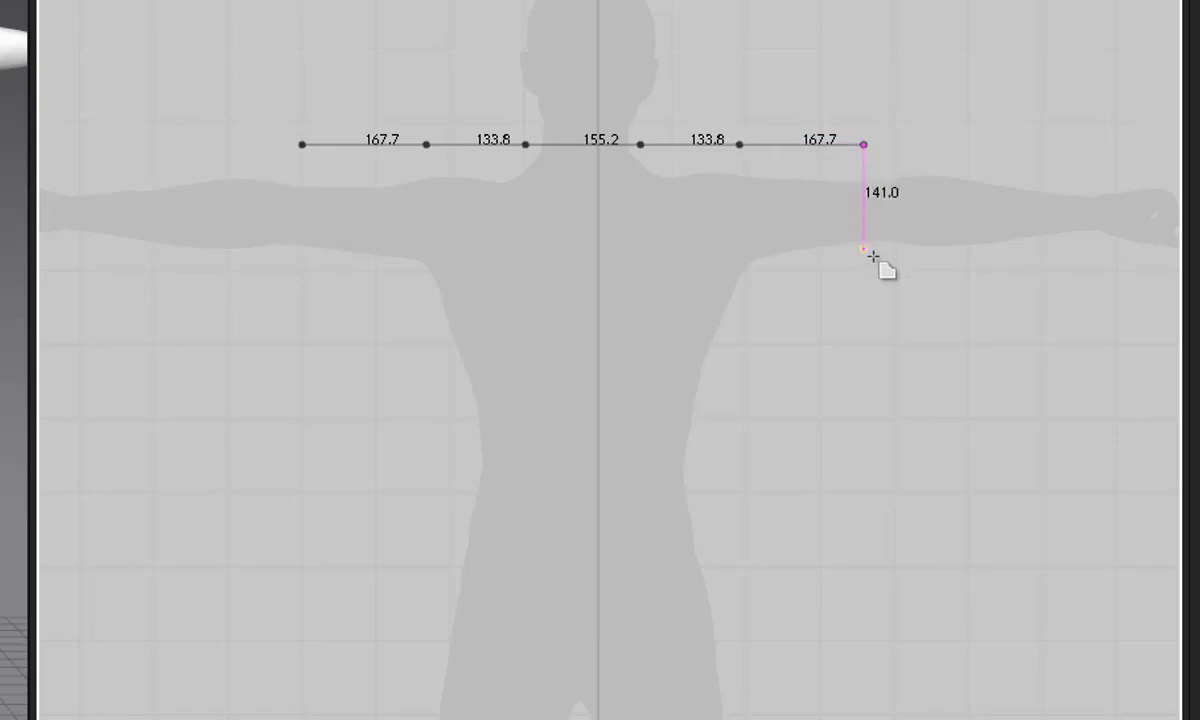
# - Close the T-shaped outline with sleeves about 168 mm long and 220 mm deep, body sides about 548 mm and a hem about 423 mm
pyautogui.click(865, 307)
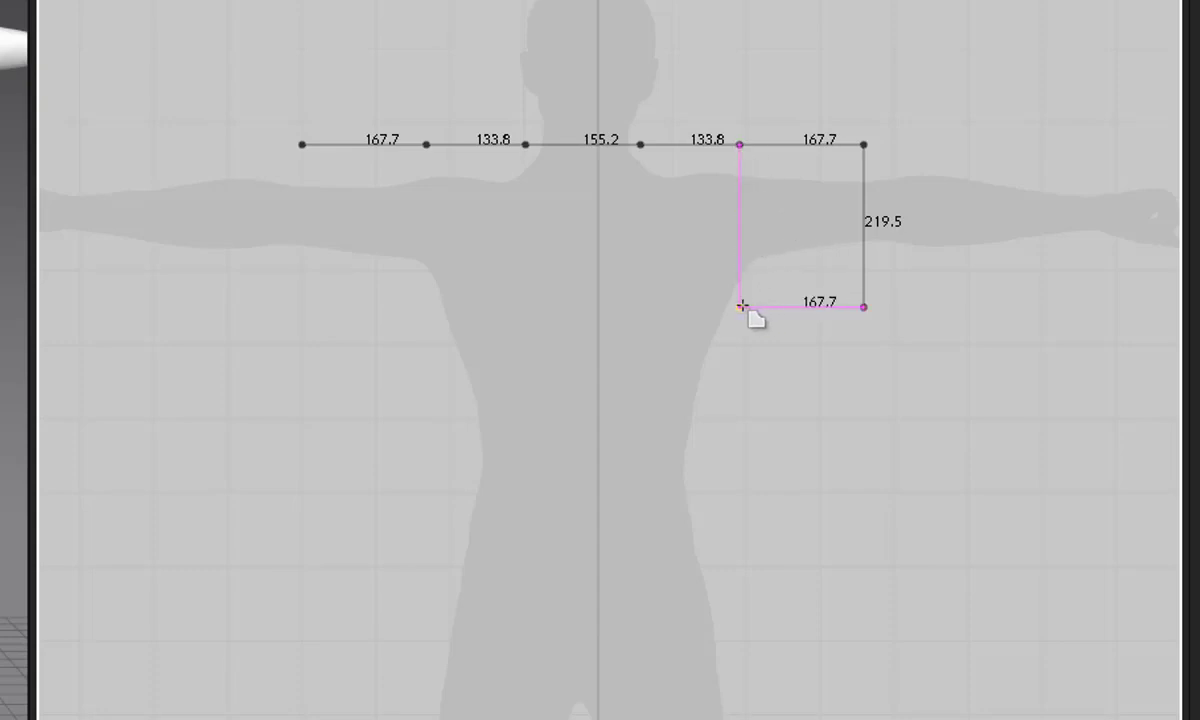
pyautogui.click(741, 306)
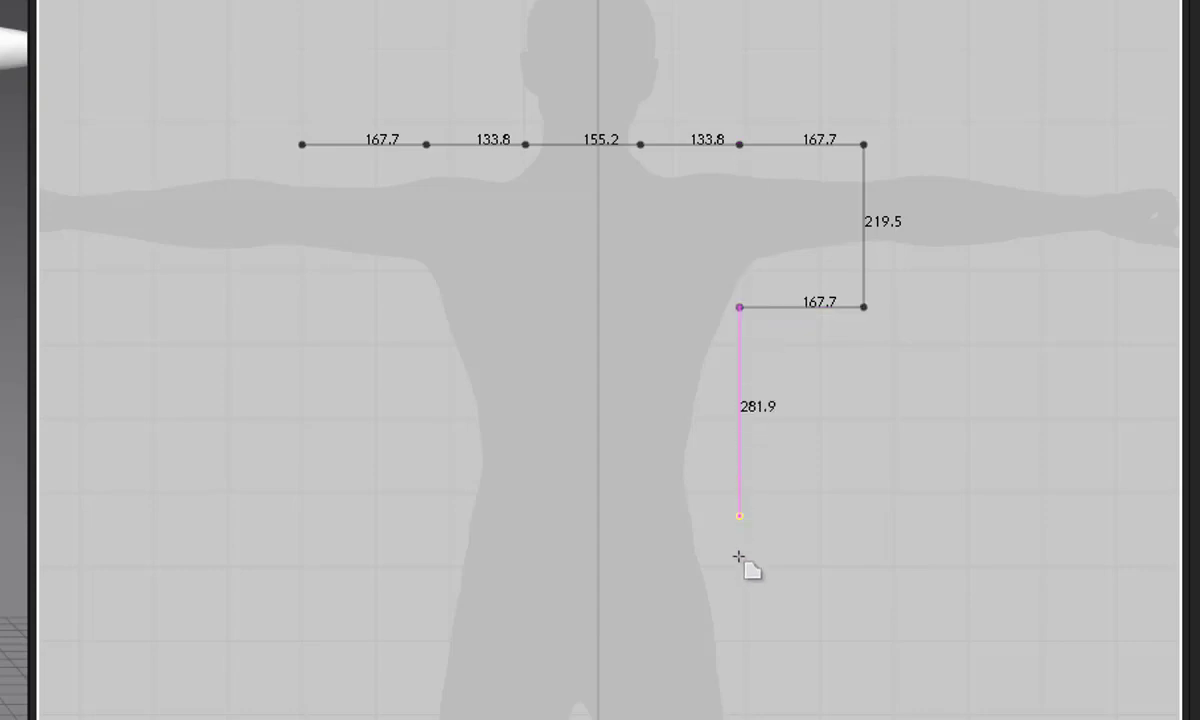
pyautogui.click(741, 712)
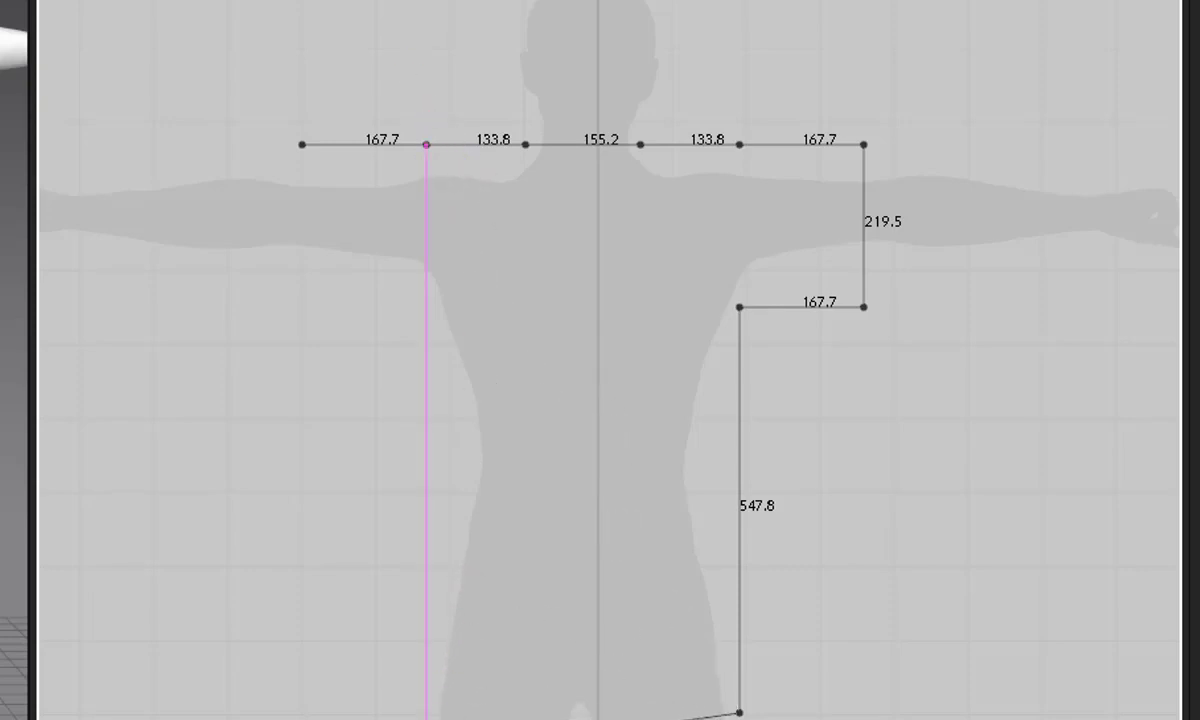
pyautogui.click(424, 713)
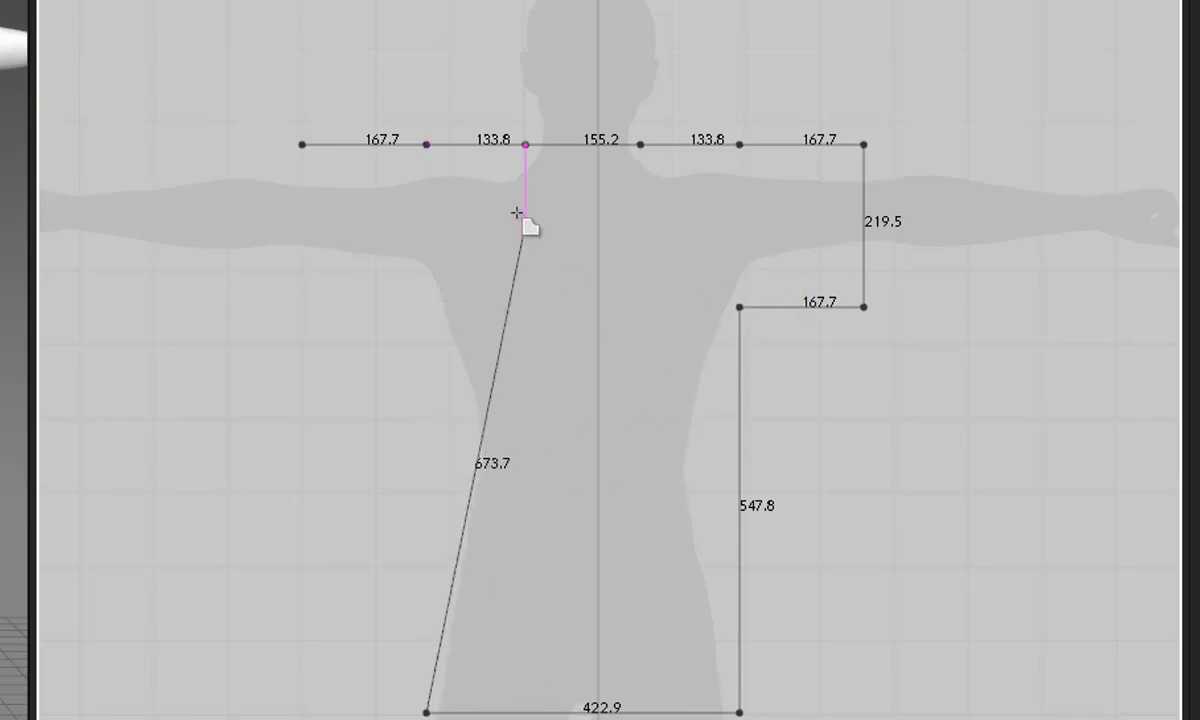
pyautogui.click(429, 307)
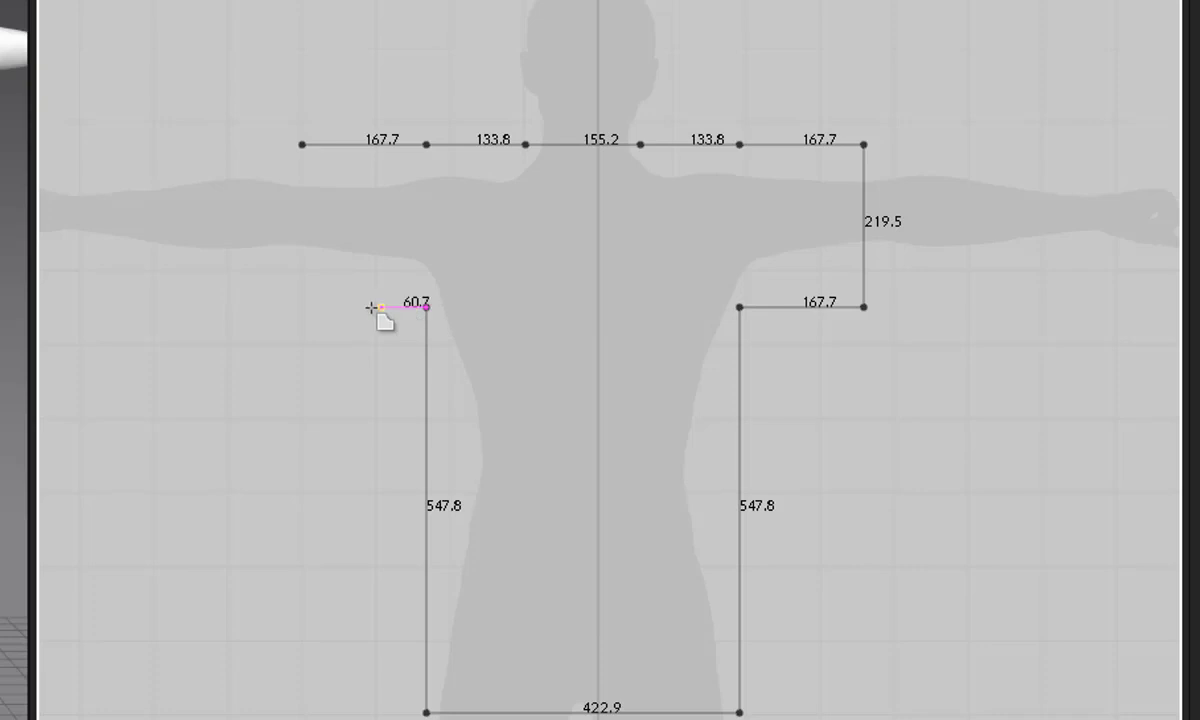
pyautogui.click(303, 307)
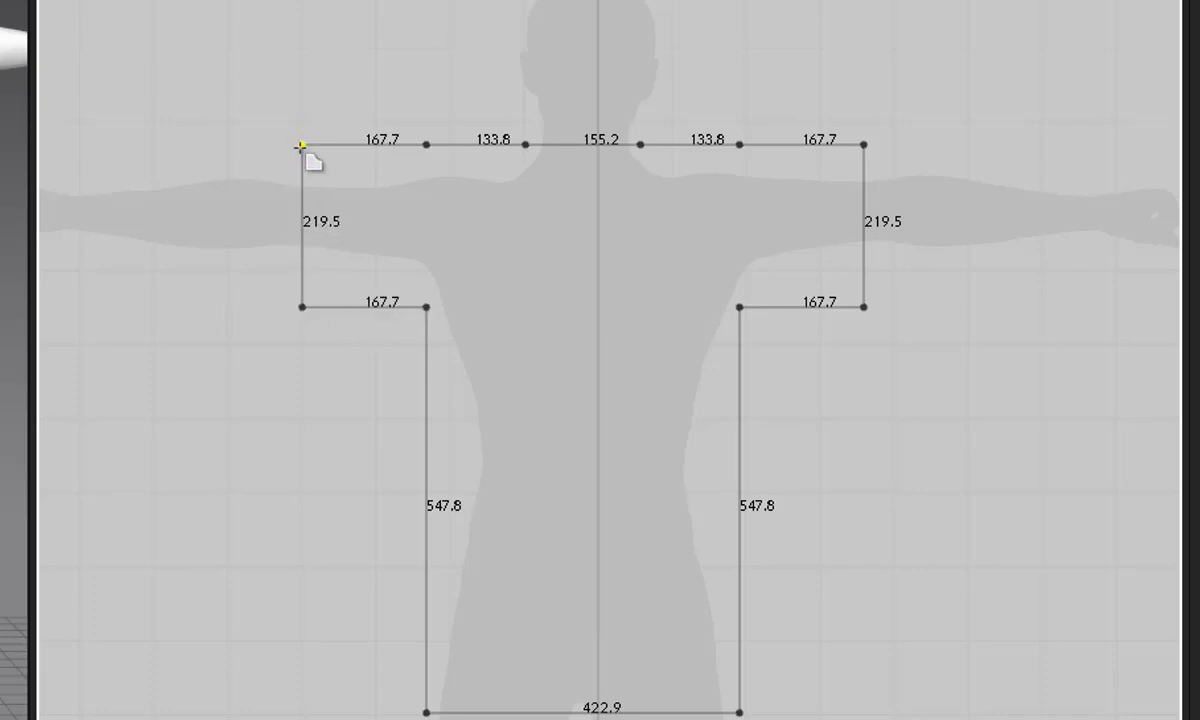
pyautogui.click(302, 145)
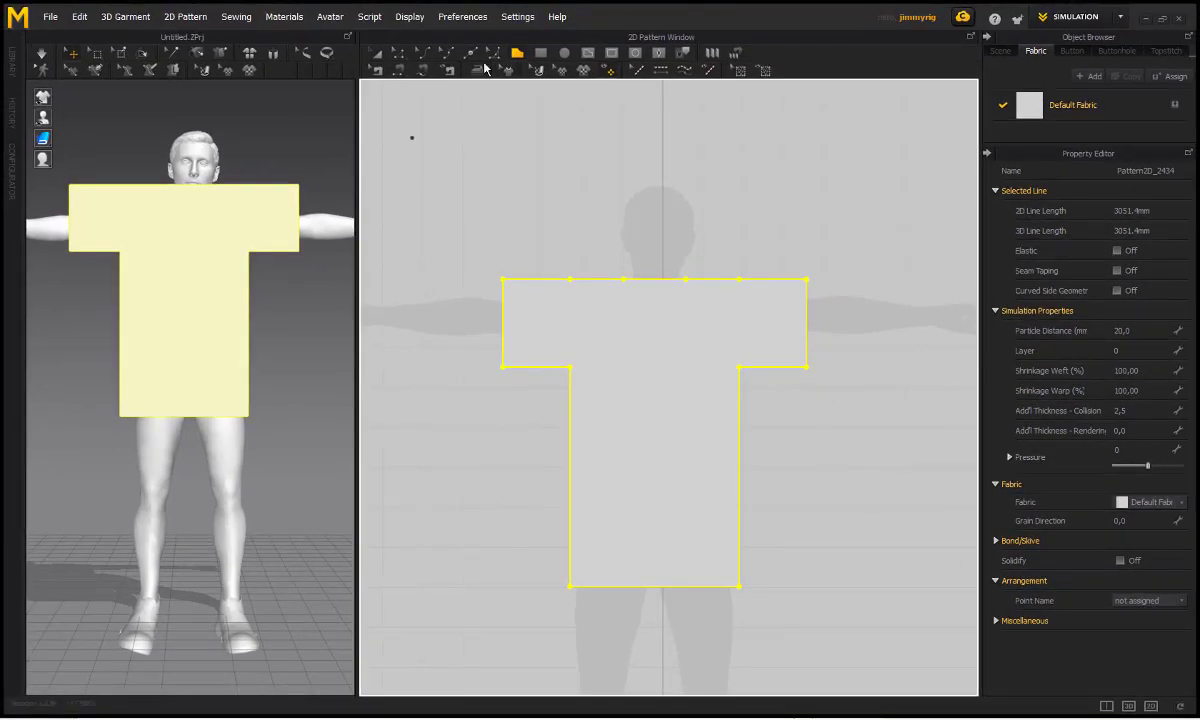
# - Show the new pattern as a mesh in the 3D view and examine its triangles up close
pyautogui.click(377, 53)
pyautogui.moveTo(46, 141)
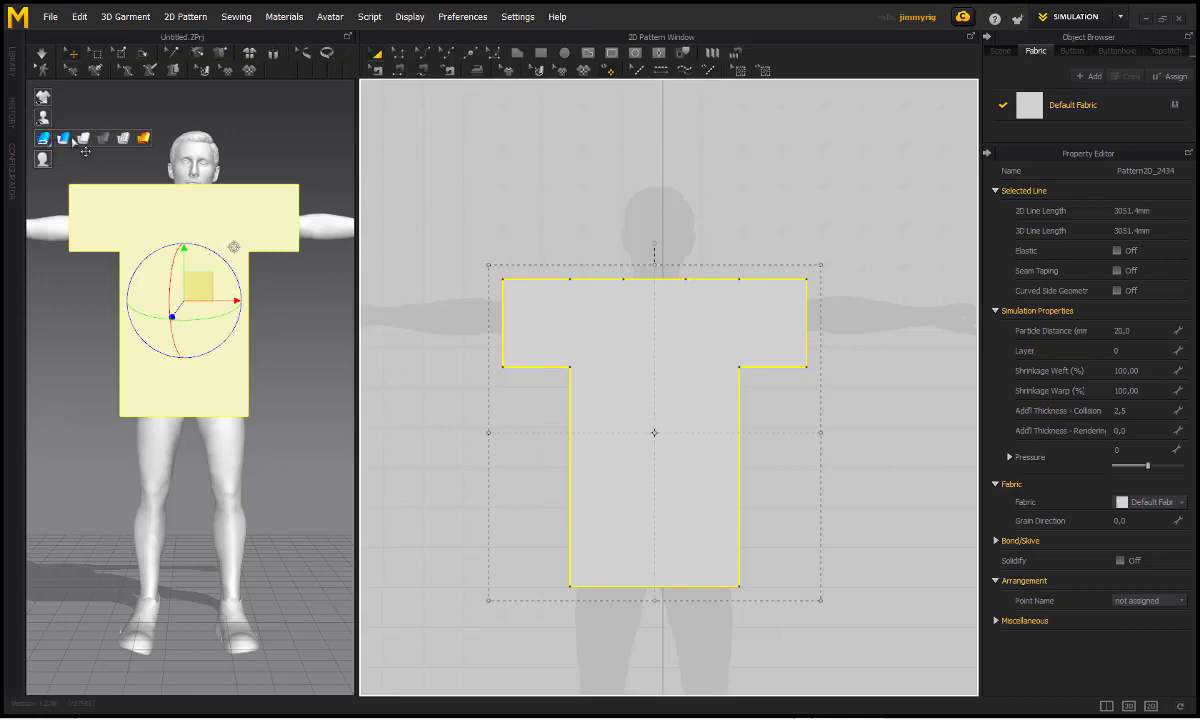
pyautogui.click(138, 142)
pyautogui.scroll(3, 262, 312)
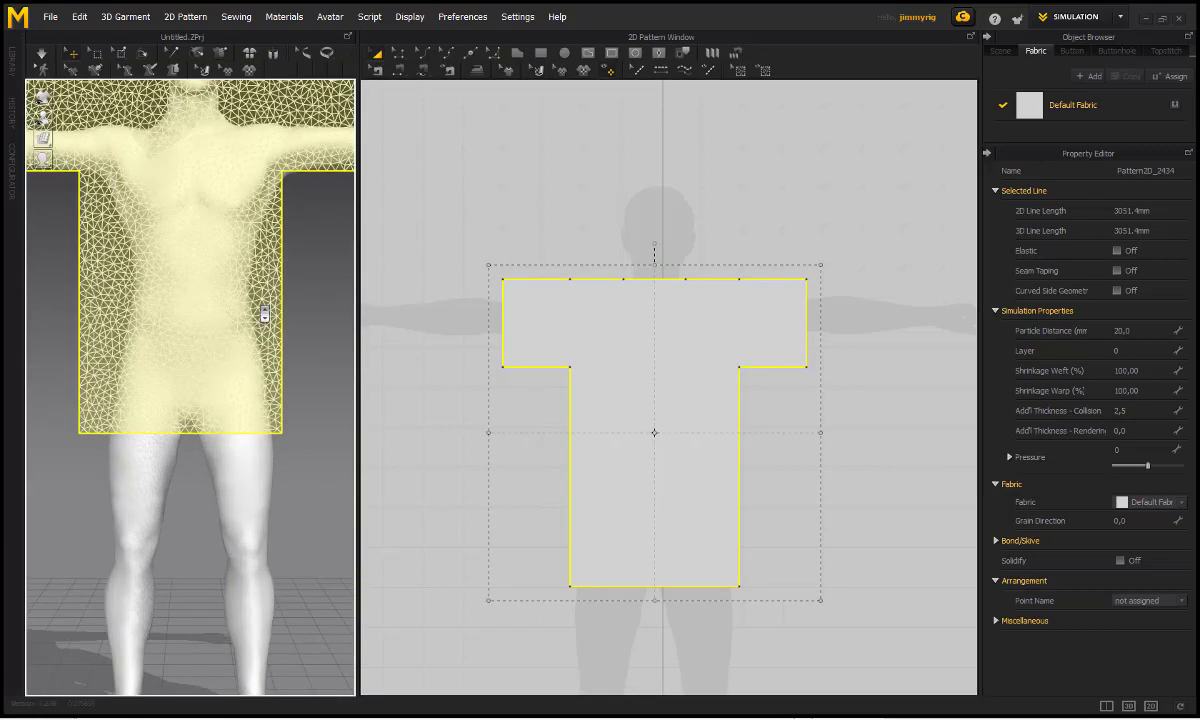
pyautogui.scroll(-3, 294, 233)
pyautogui.moveTo(305, 370); pyautogui.dragTo(254, 289, button='middle')
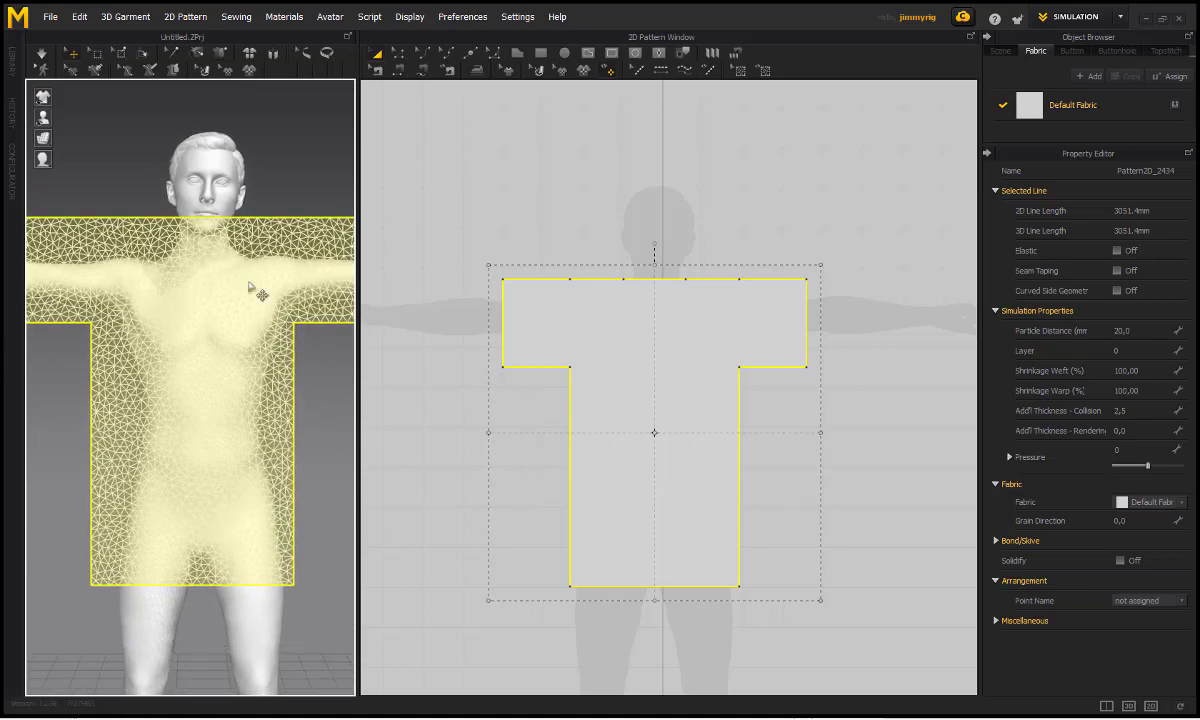
# - Quadrangulate the selected shirt pattern and inspect its mesh on the avatar
pyautogui.click(80, 17)
pyautogui.moveTo(109, 186)
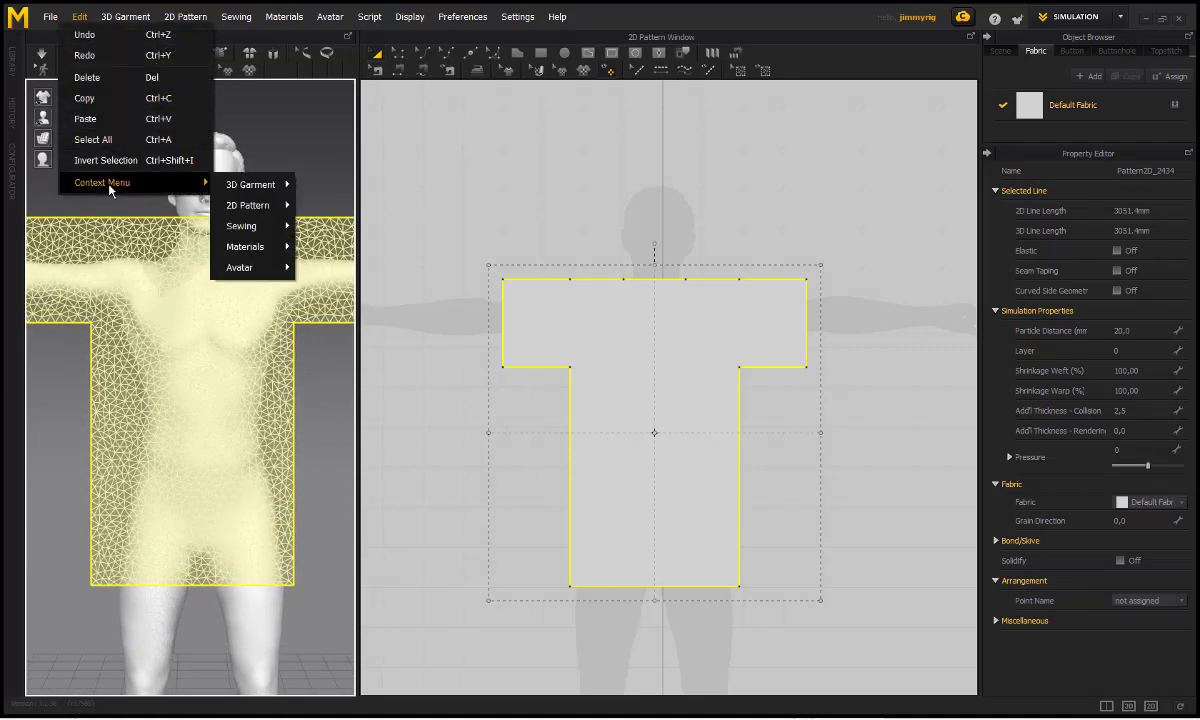
pyautogui.moveTo(250, 191)
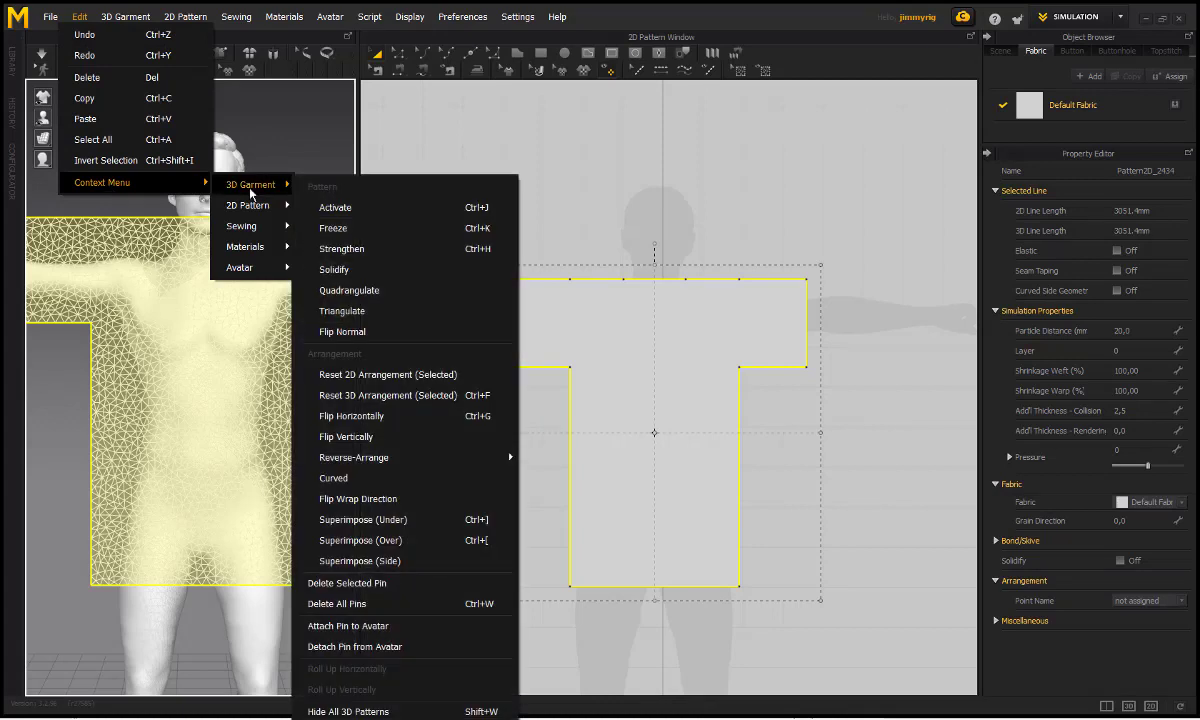
pyautogui.click(349, 290)
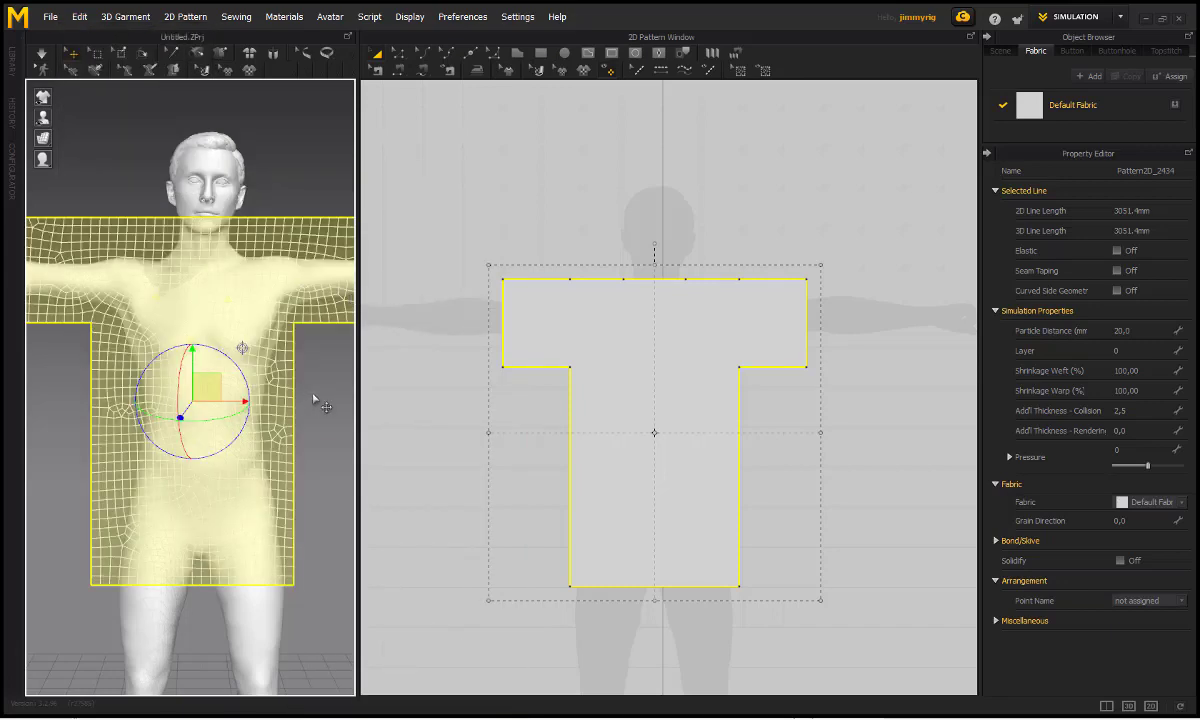
pyautogui.moveTo(313, 399)
pyautogui.mouseDown(button='right')
pyautogui.moveTo(295, 415)
pyautogui.moveTo(193, 407)
pyautogui.moveTo(371, 391)
pyautogui.moveTo(300, 402)
pyautogui.moveTo(319, 402)
pyautogui.mouseUp(button='right')
pyautogui.scroll(-2, 318, 400)
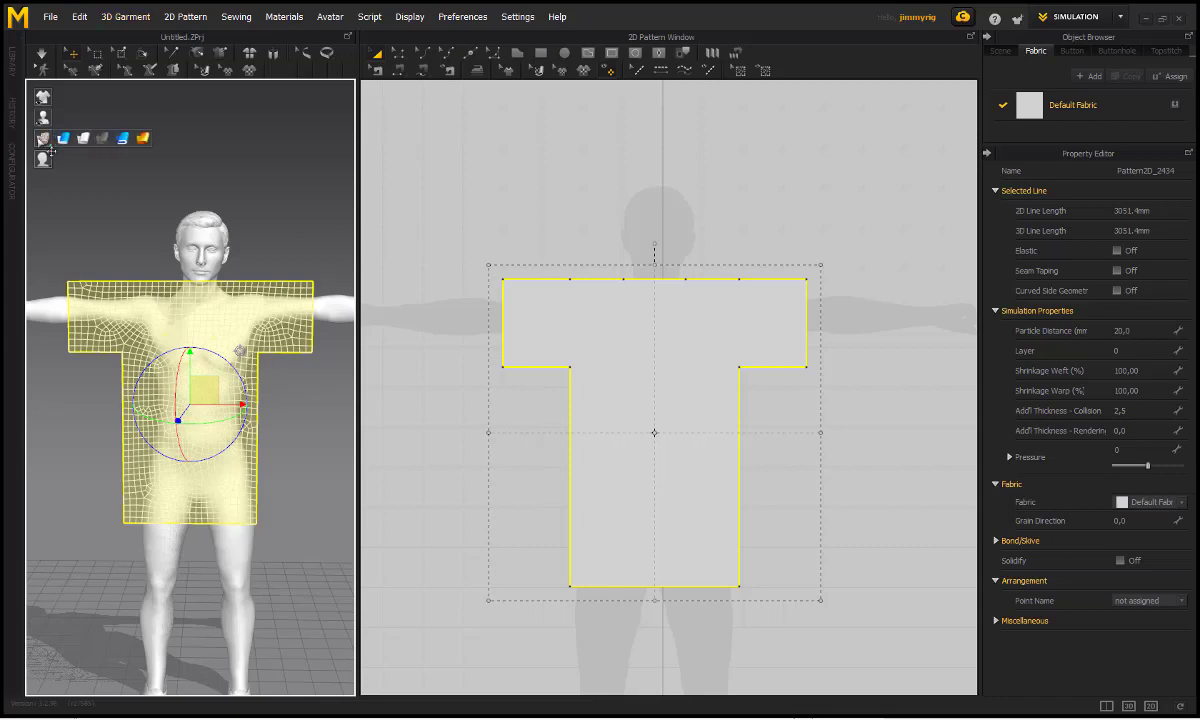
# - Return the garment to solid surface display and move the front pattern closer to the avatar's chest in side view
pyautogui.click(64, 139)
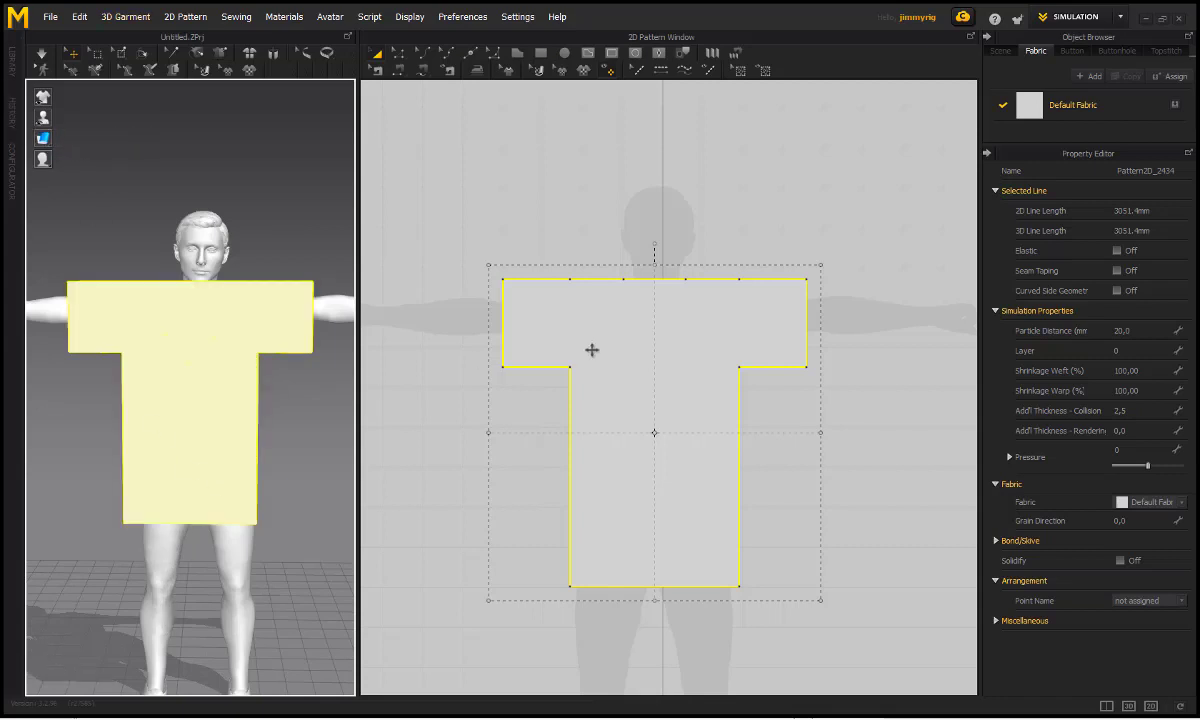
pyautogui.click(650, 371)
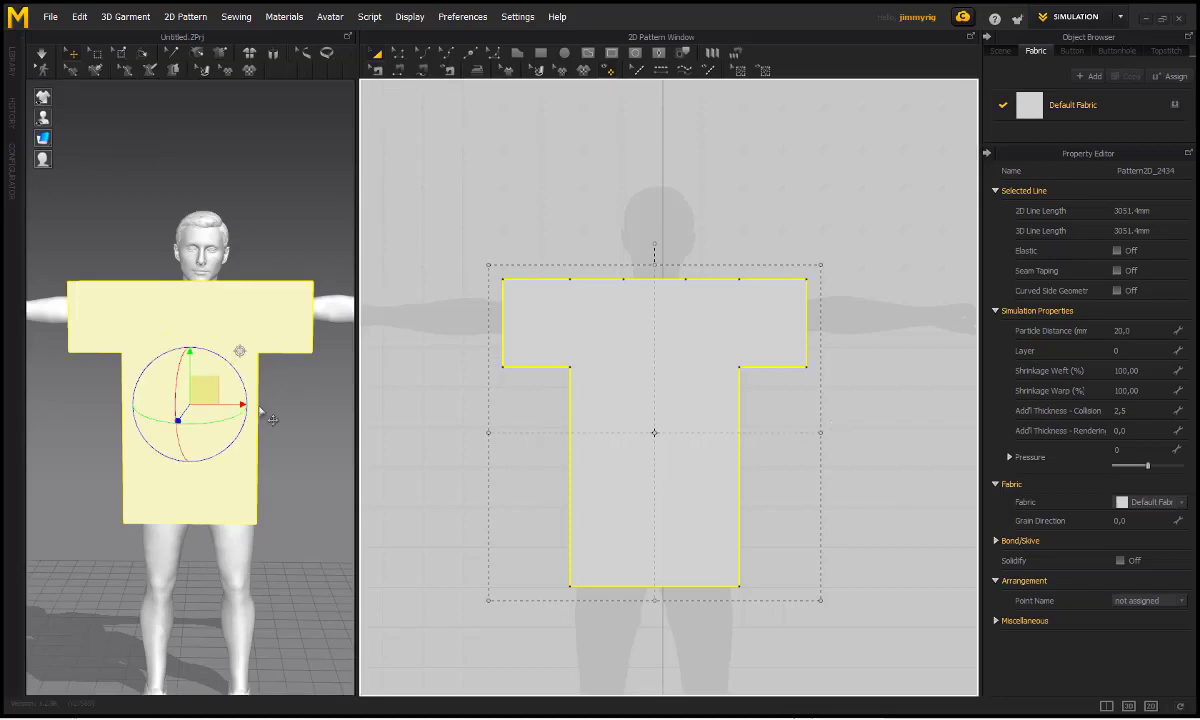
pyautogui.press('6')
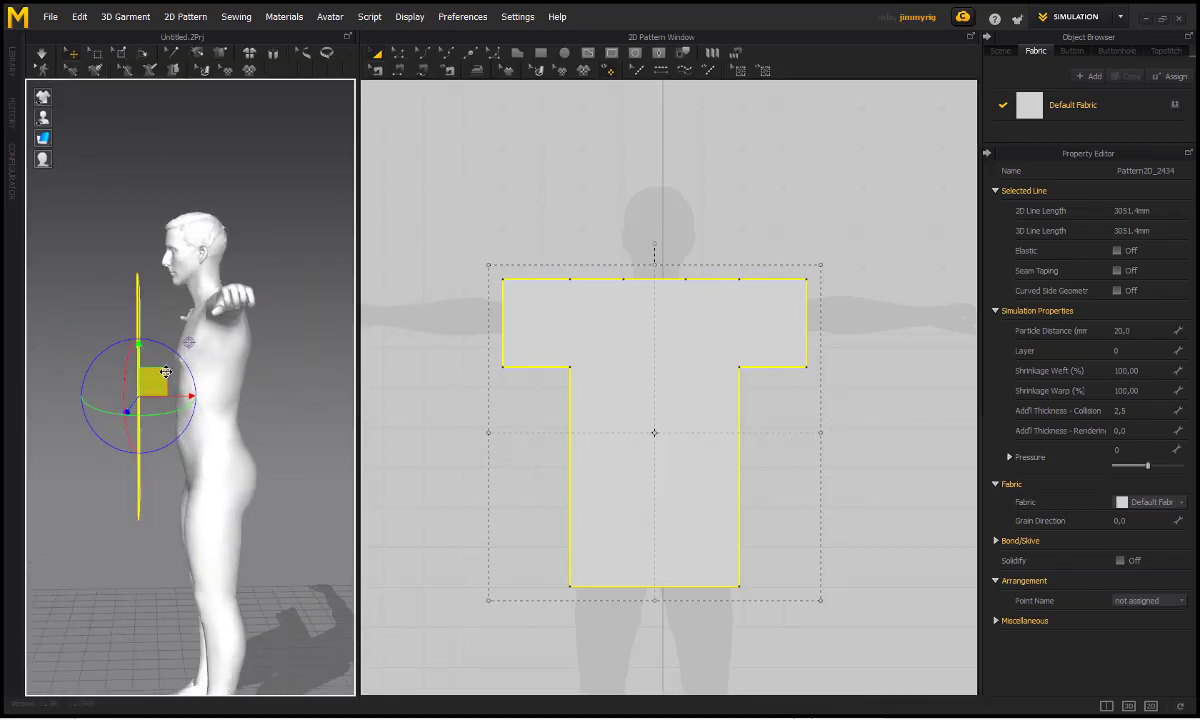
pyautogui.moveTo(178, 372); pyautogui.dragTo(193, 378)
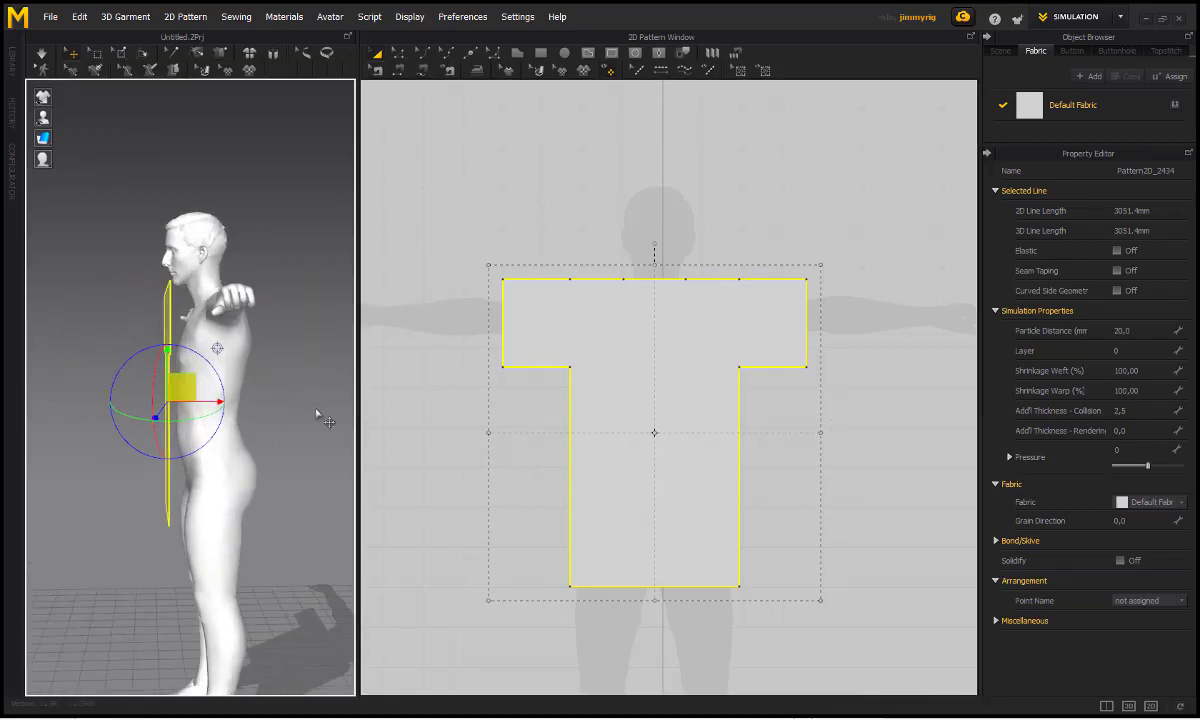
# - Duplicate the T-shaped front pattern and place the copy above the original in the 2D pattern window
pyautogui.scroll(2, 622, 378)
pyautogui.scroll(-4, 626, 382)
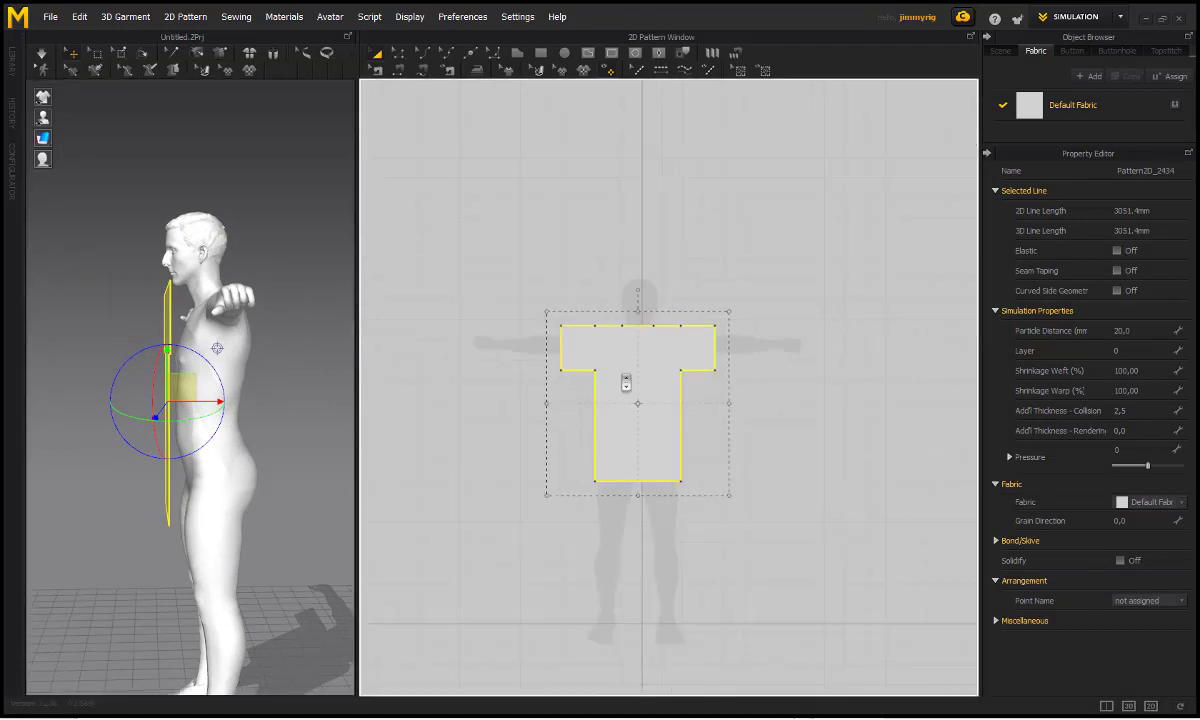
pyautogui.scroll(-1, 626, 382)
pyautogui.hotkey('ctrl', 'c')
pyautogui.hotkey('ctrl', 'v')
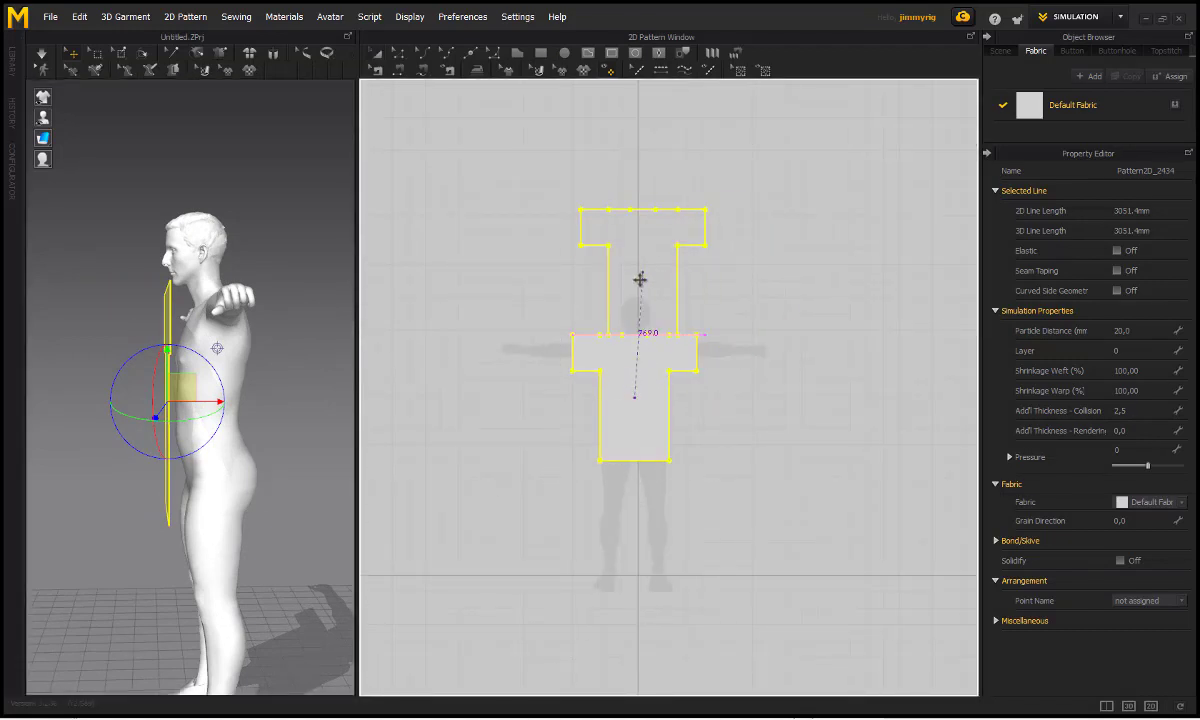
pyautogui.click(505, 393)
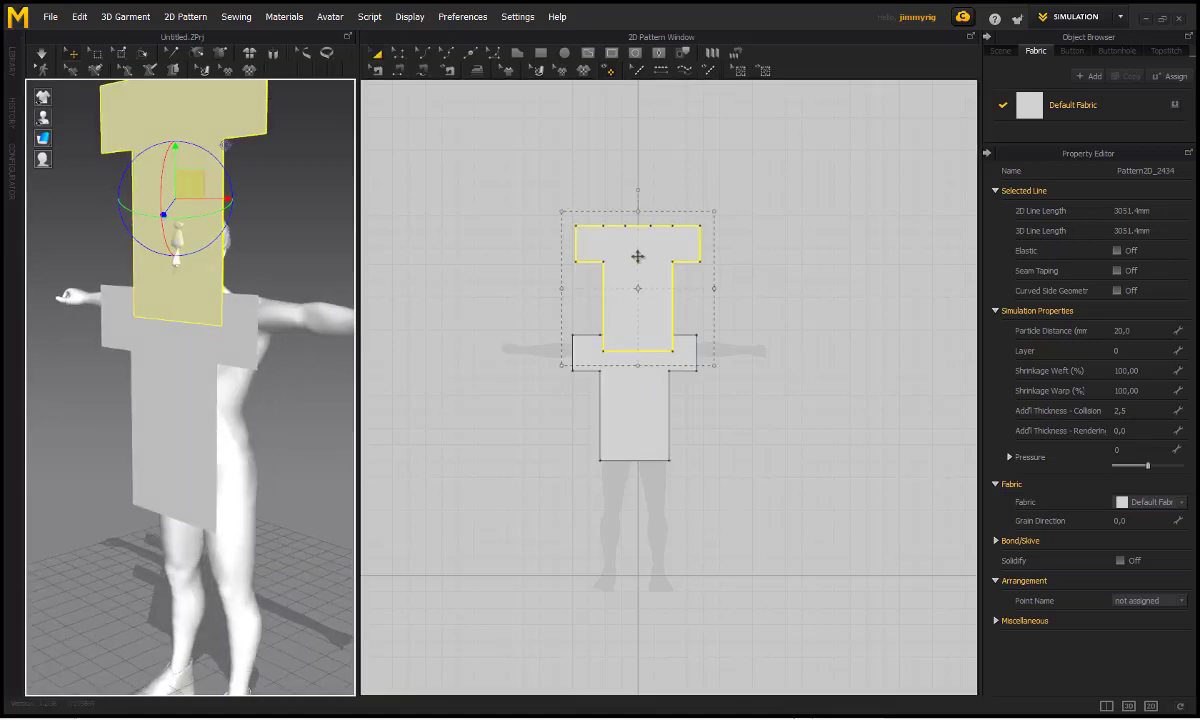
# - Flip the copied pattern horizontally, first in the 2D layout and then in the 3D garment arrangement
pyautogui.rightClick(637, 256)
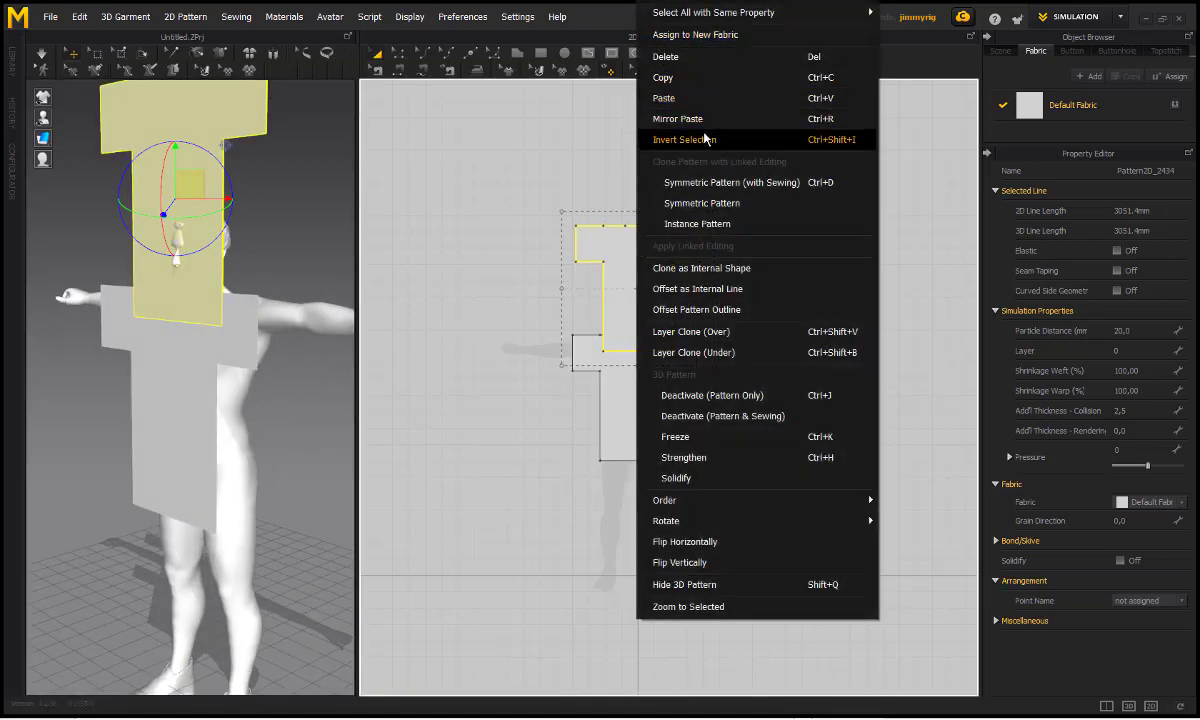
pyautogui.click(709, 545)
pyautogui.scroll(2, 300, 235)
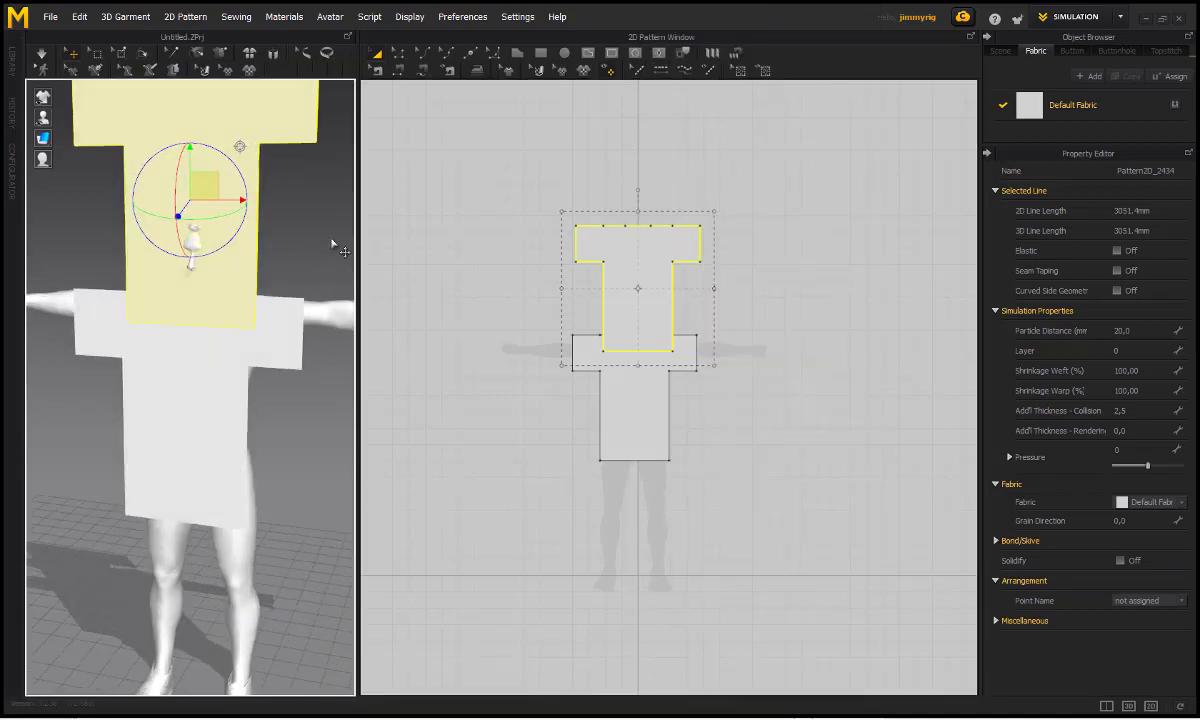
pyautogui.rightClick(241, 164)
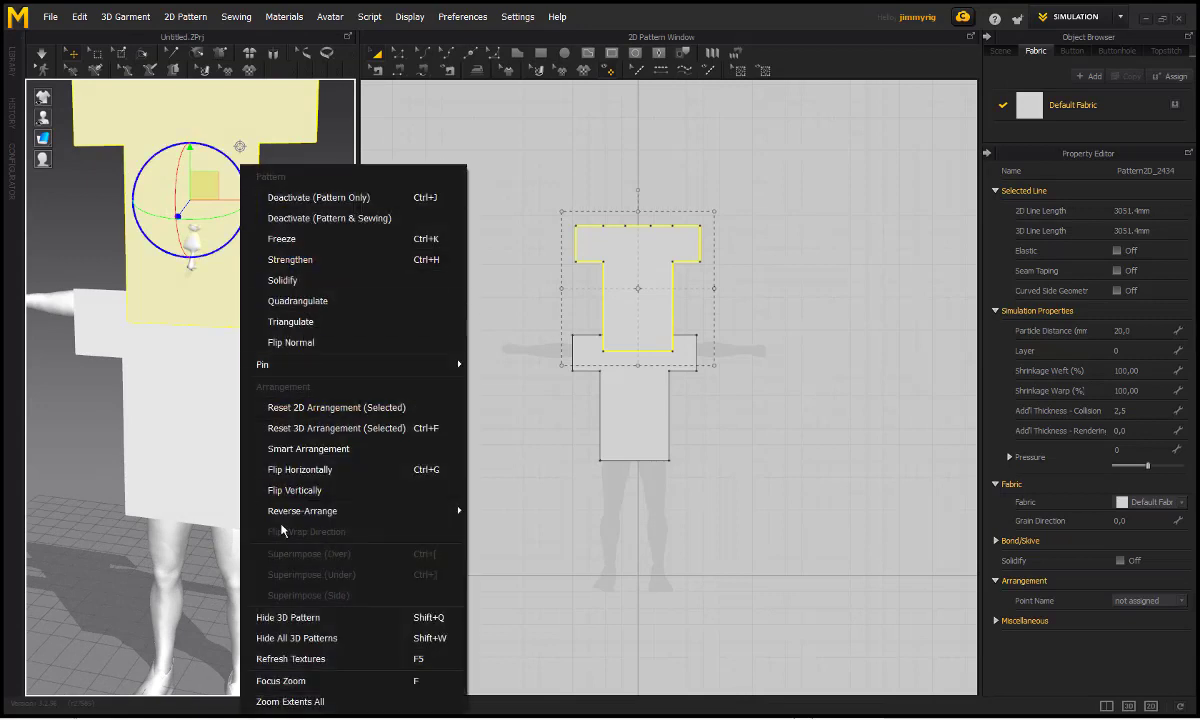
pyautogui.click(272, 469)
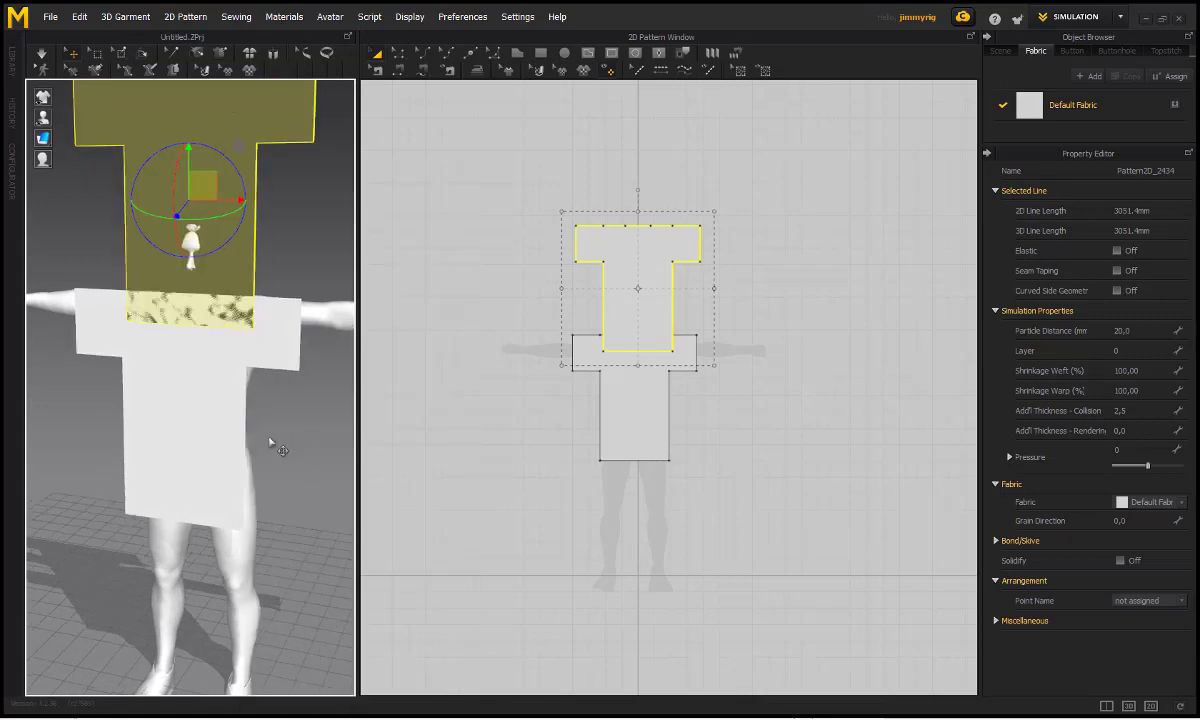
# - Move the copied pattern behind the avatar's back in side view and align it sideways with the front piece
pyautogui.press('6')
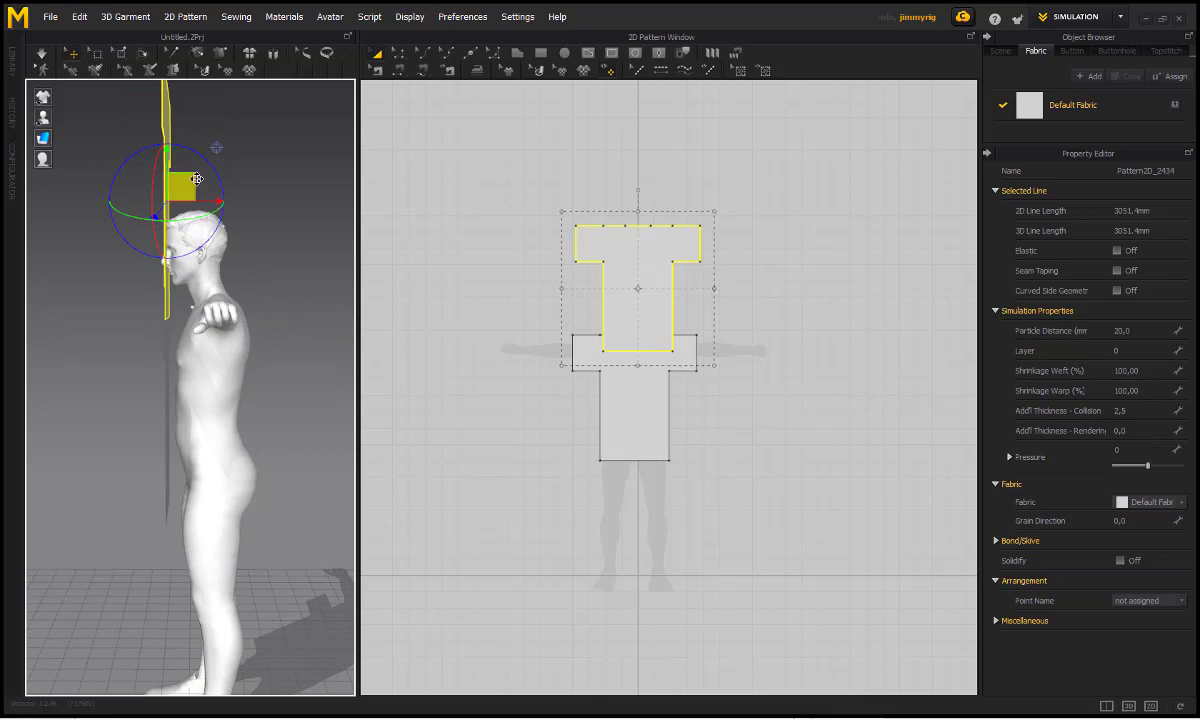
pyautogui.moveTo(196, 179); pyautogui.dragTo(262, 366)
pyautogui.press('2')
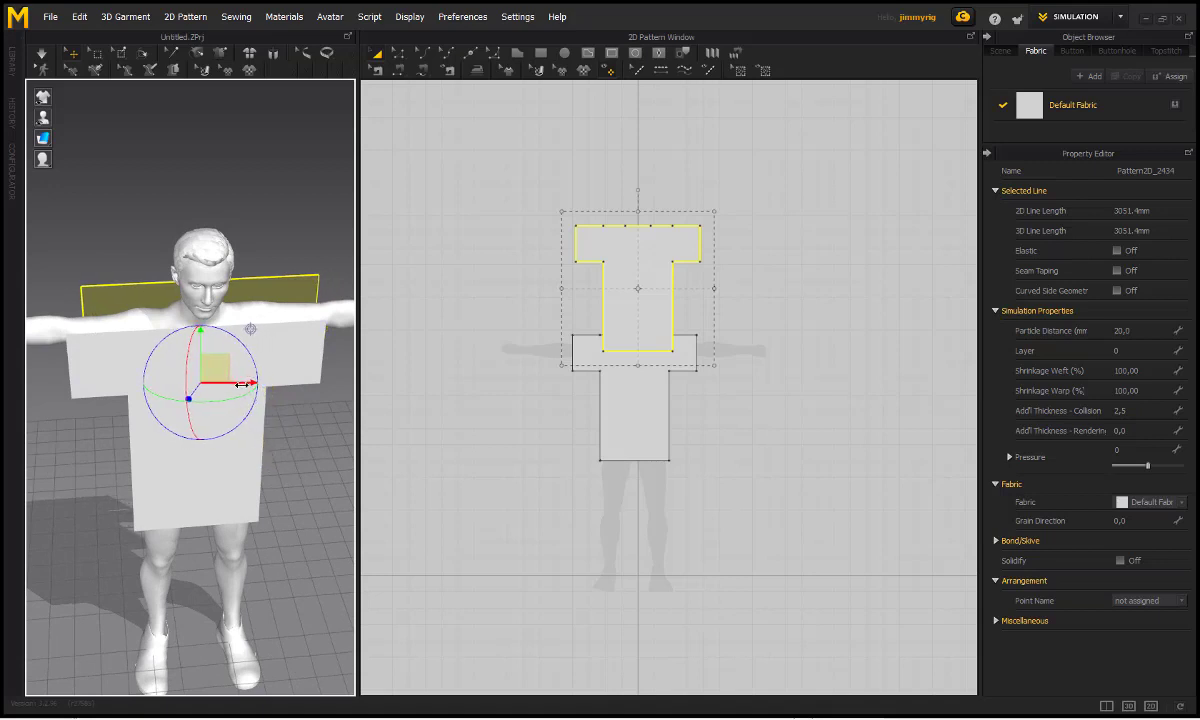
pyautogui.moveTo(242, 384); pyautogui.dragTo(239, 384)
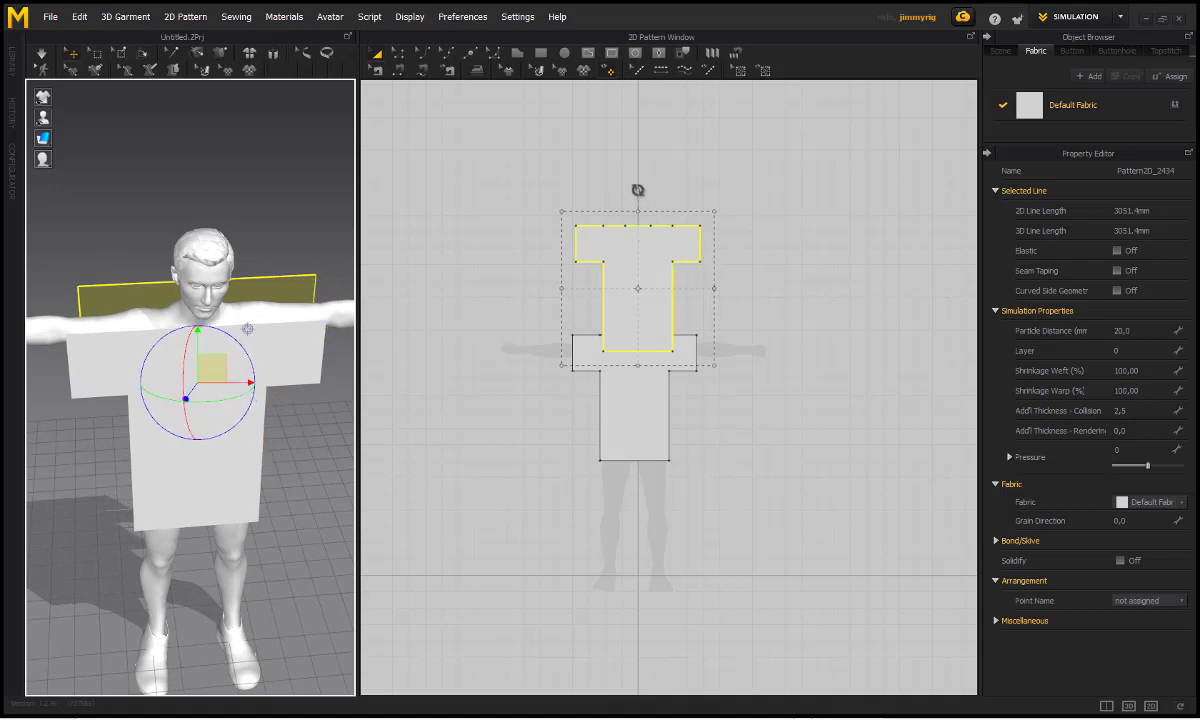
# - Rotate the back pattern 180 degrees in 2D and place it upside down above the front pattern with a gap between them
pyautogui.moveTo(637, 190); pyautogui.dragTo(648, 308)
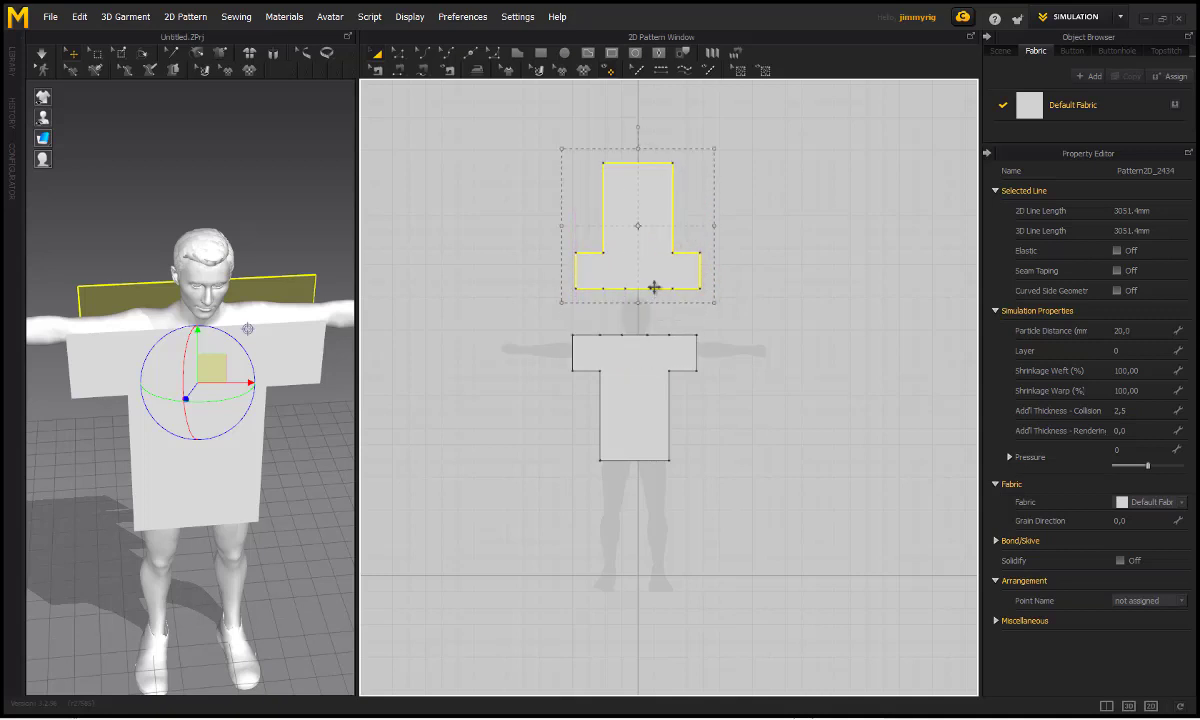
pyautogui.scroll(-2, 653, 287)
pyautogui.scroll(6, 655, 287)
pyautogui.moveTo(656, 246); pyautogui.dragTo(711, 321, button='right')
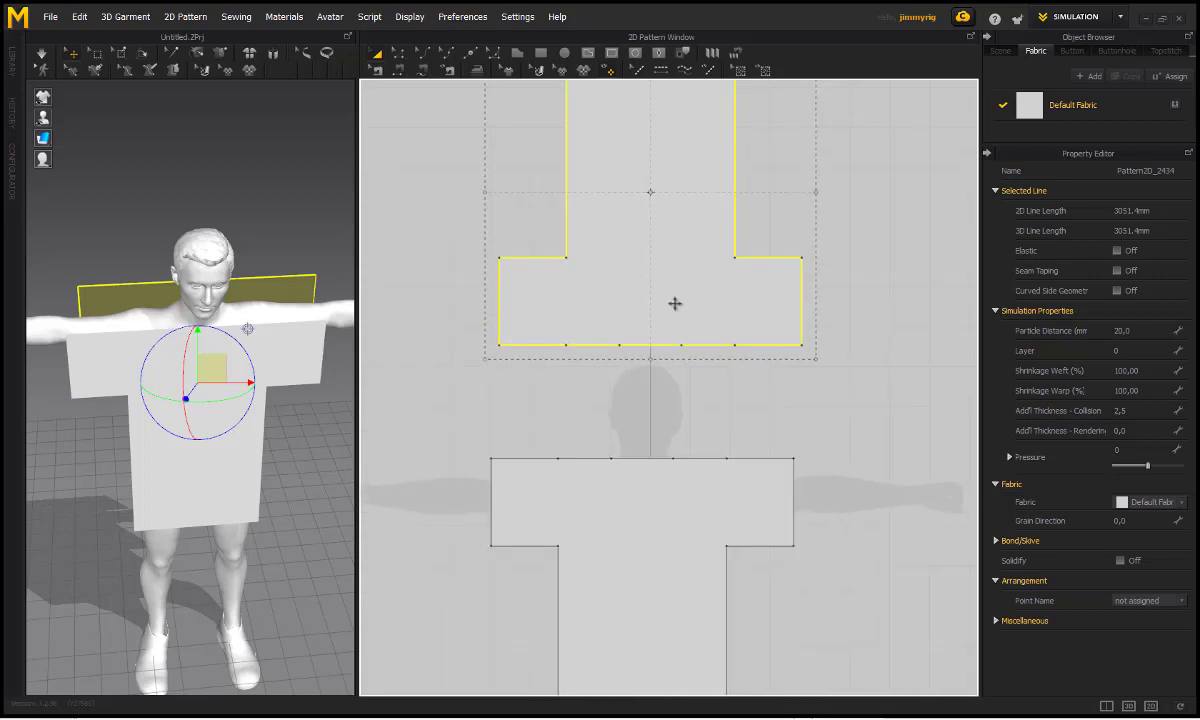
# - Sew the back pattern's shoulder and upper sleeve edges to the matching front edges on both sides, leaving the neck opening unsewn
pyautogui.click(400, 71)
pyautogui.click(550, 350)
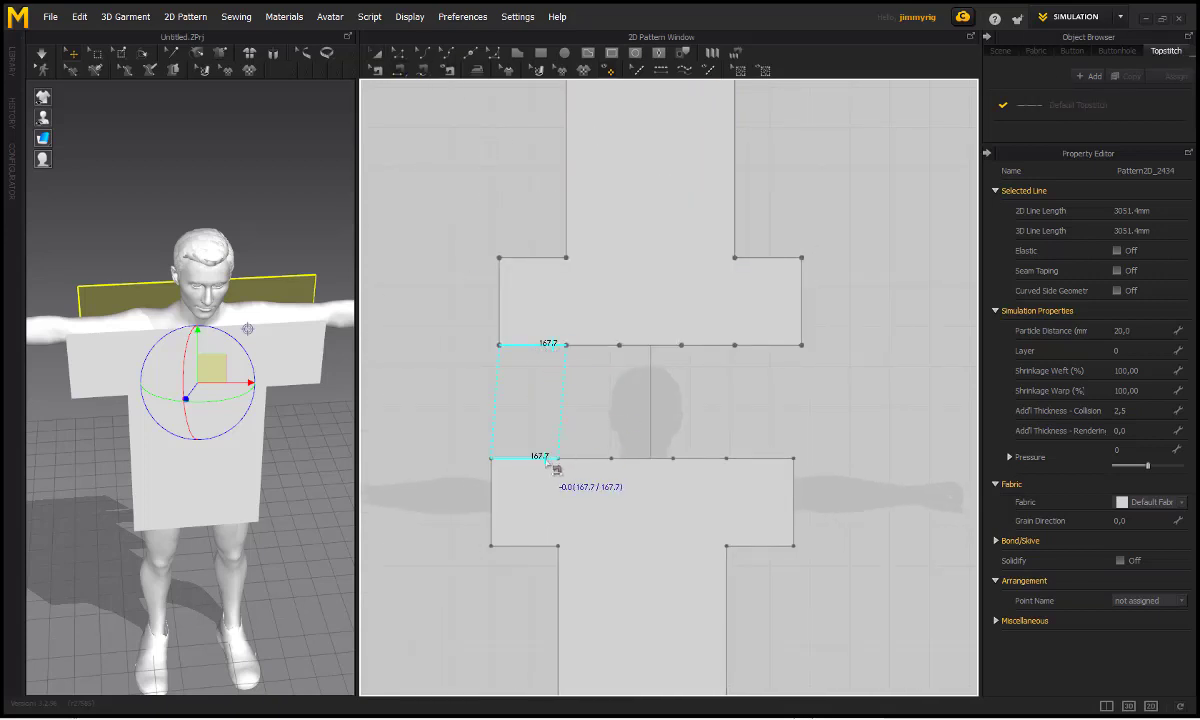
pyautogui.click(540, 457)
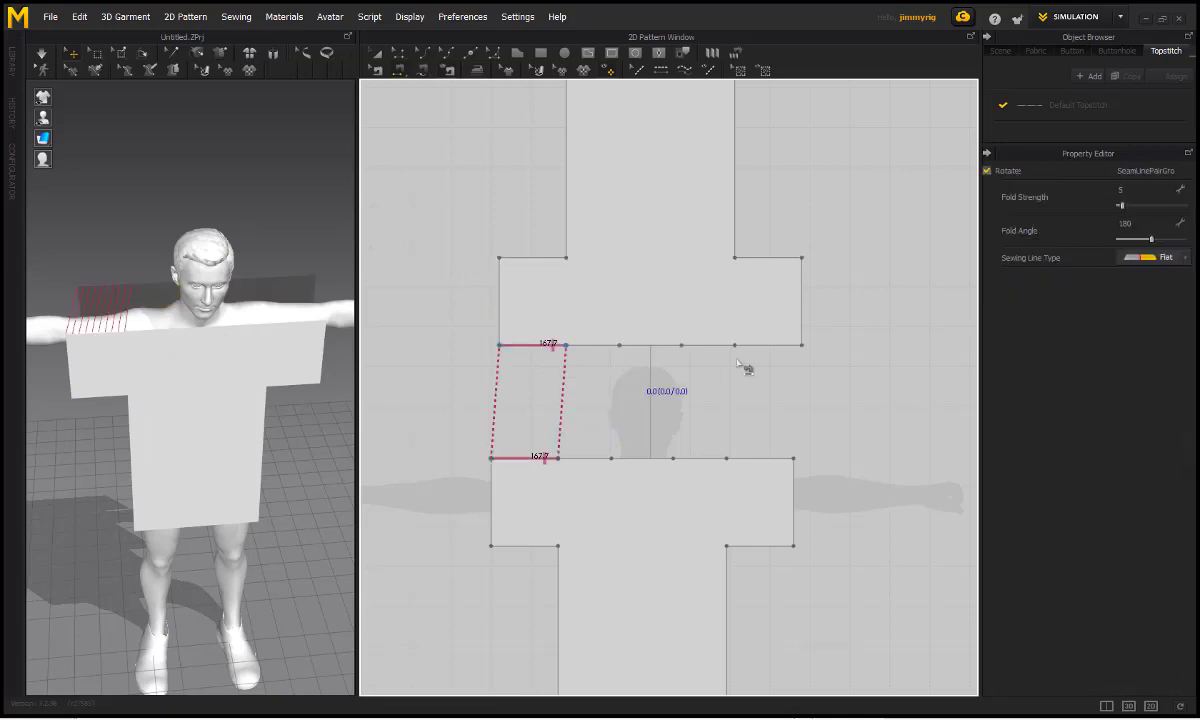
pyautogui.click(605, 349)
pyautogui.click(604, 461)
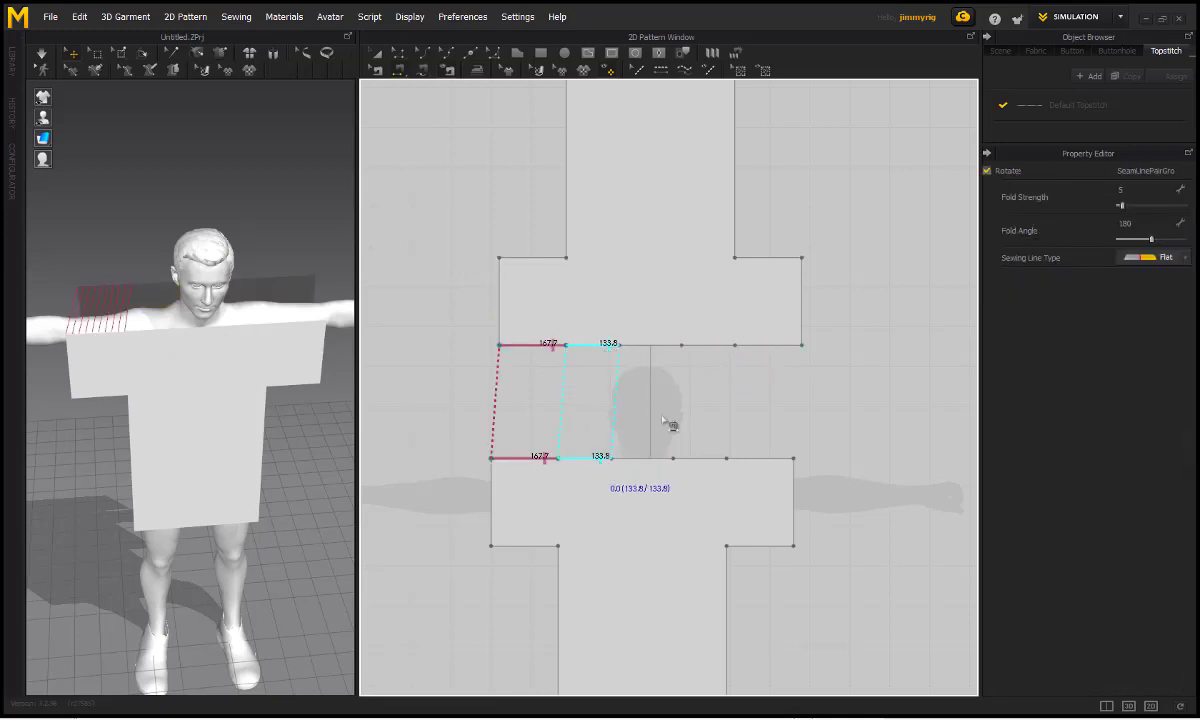
pyautogui.click(698, 350)
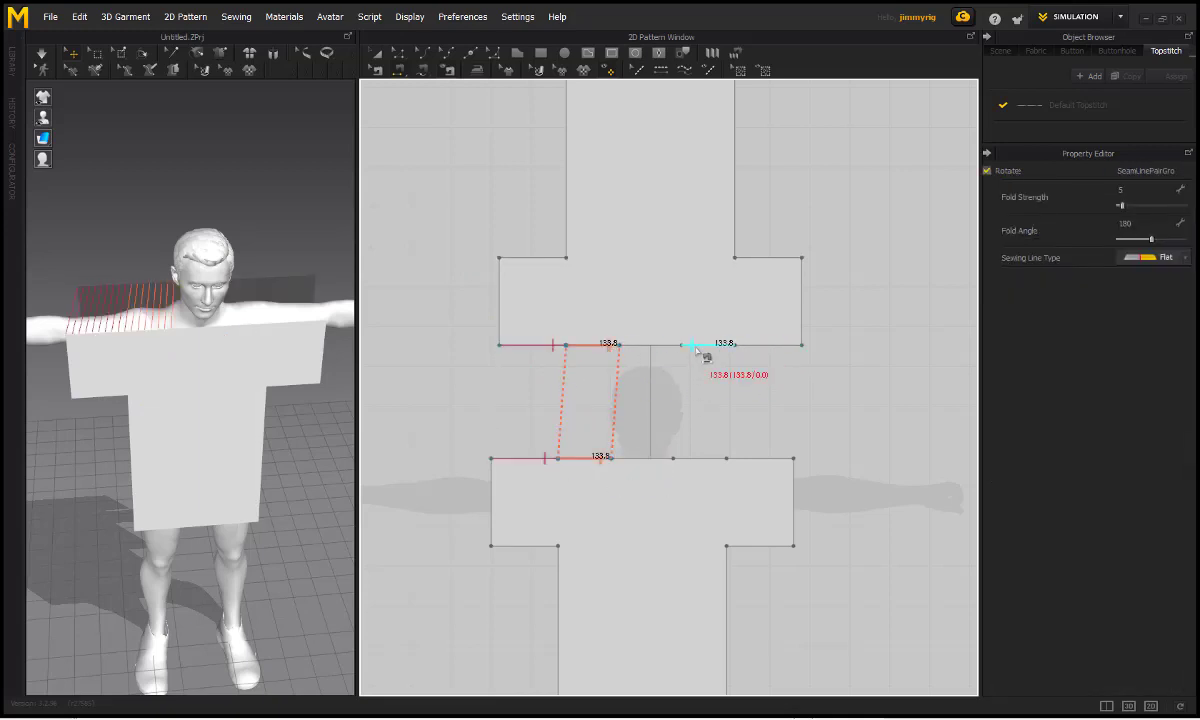
pyautogui.click(705, 458)
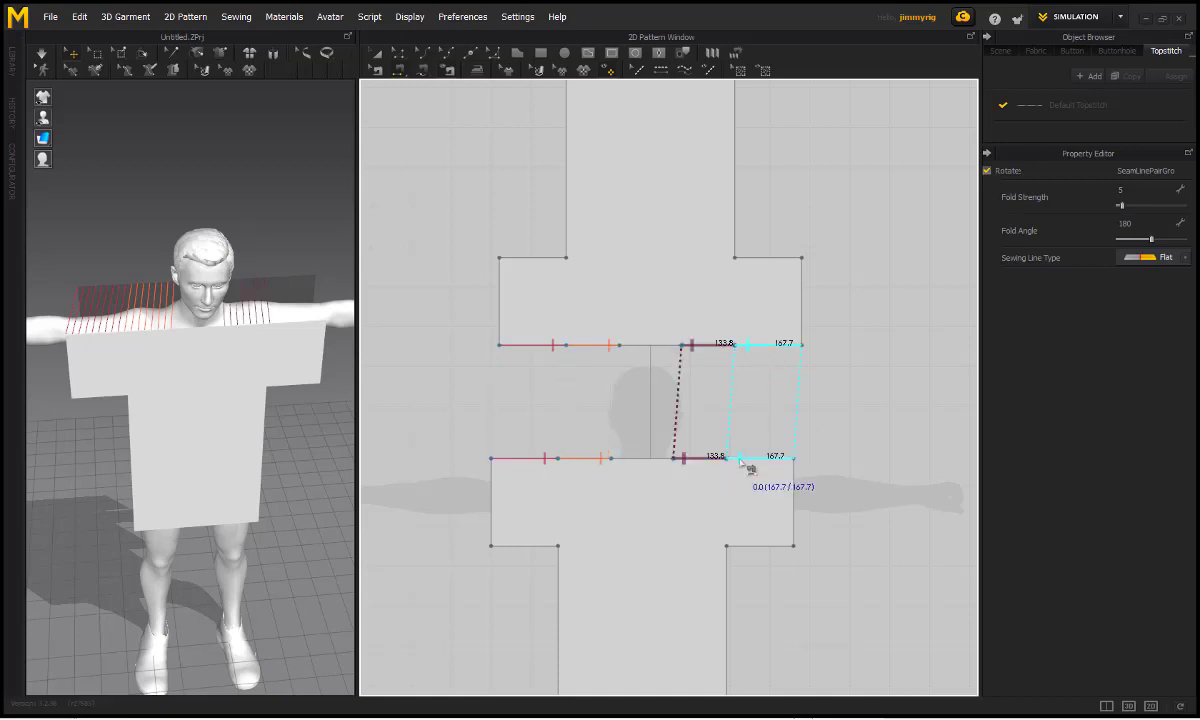
# - Sew the underarm sleeve edges of the back pattern to the matching front edges on both sides
pyautogui.click(750, 258)
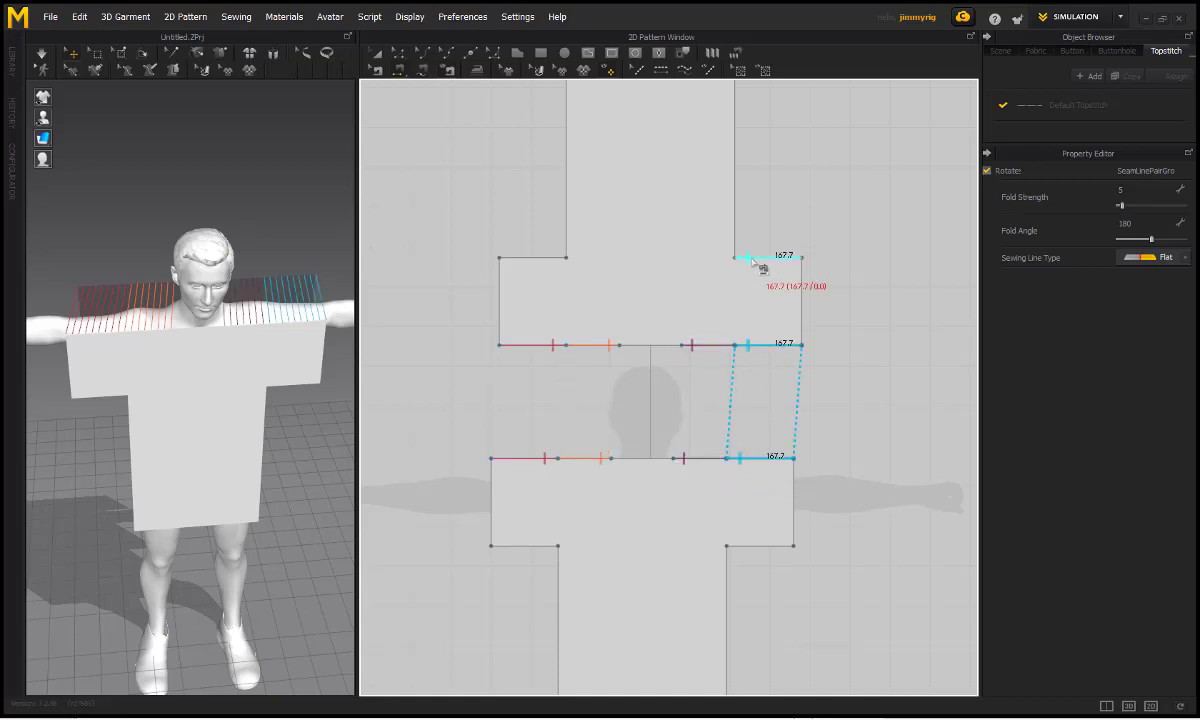
pyautogui.click(740, 547)
pyautogui.click(530, 258)
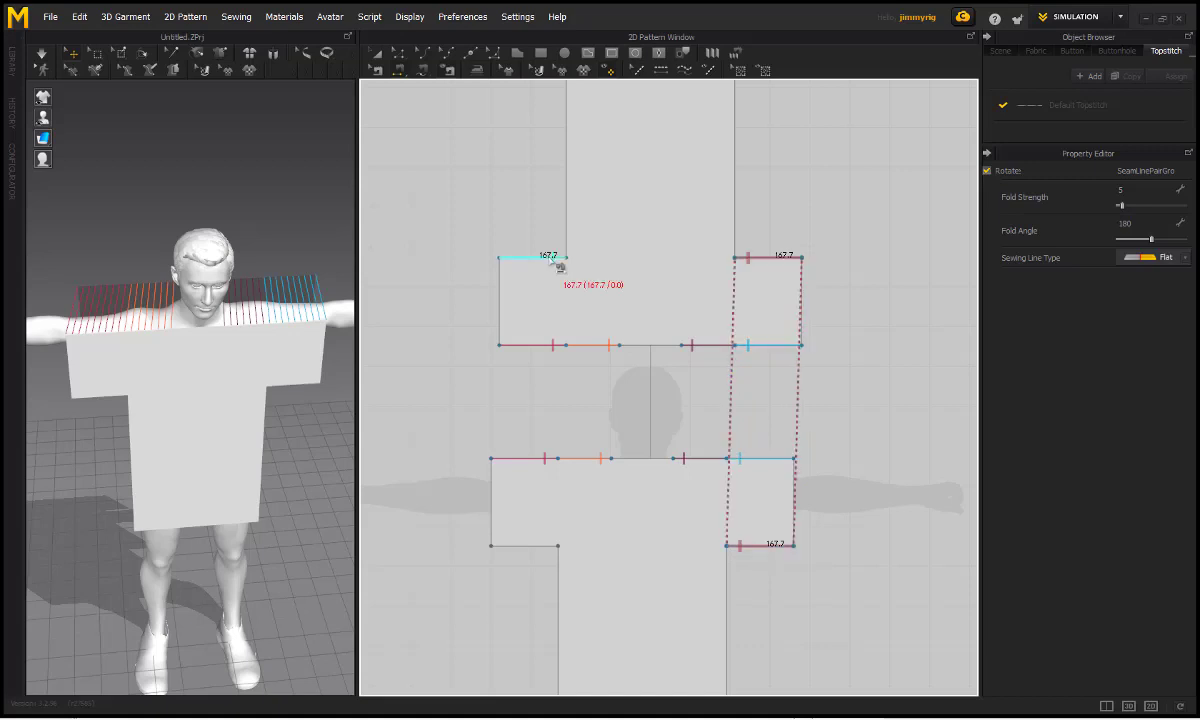
pyautogui.click(546, 546)
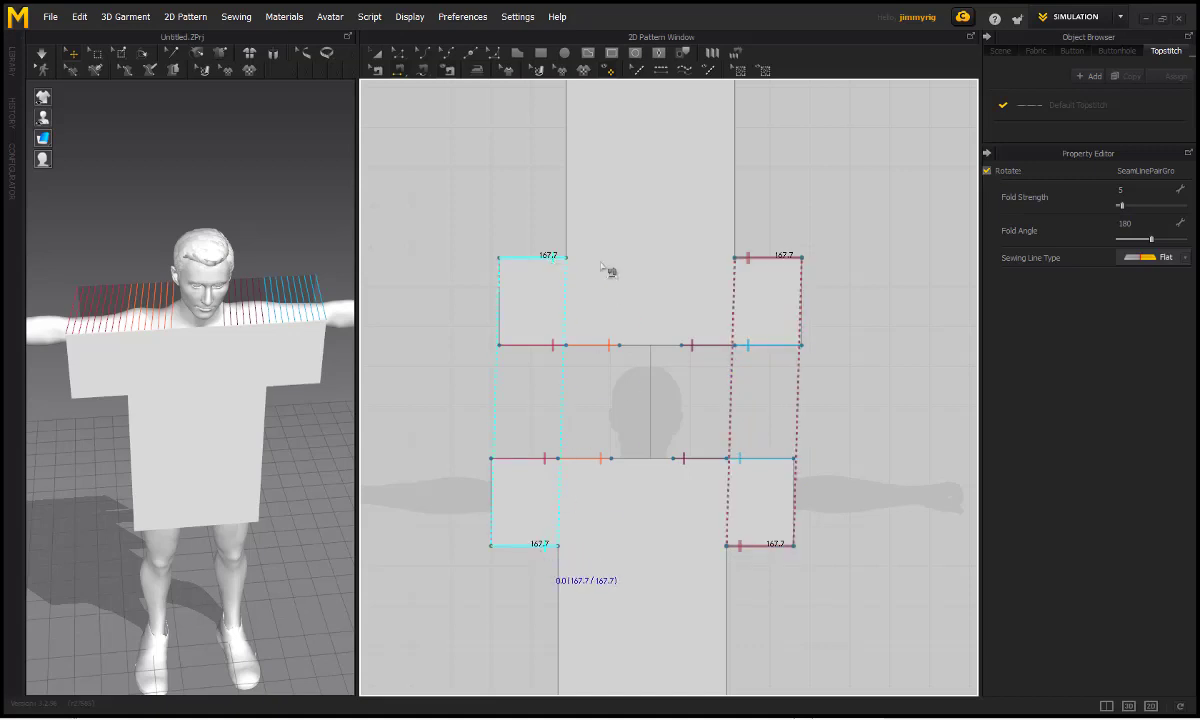
# - Sew both body side edges of the back pattern to the front pattern and check the seams in the 3D view
pyautogui.click(570, 233)
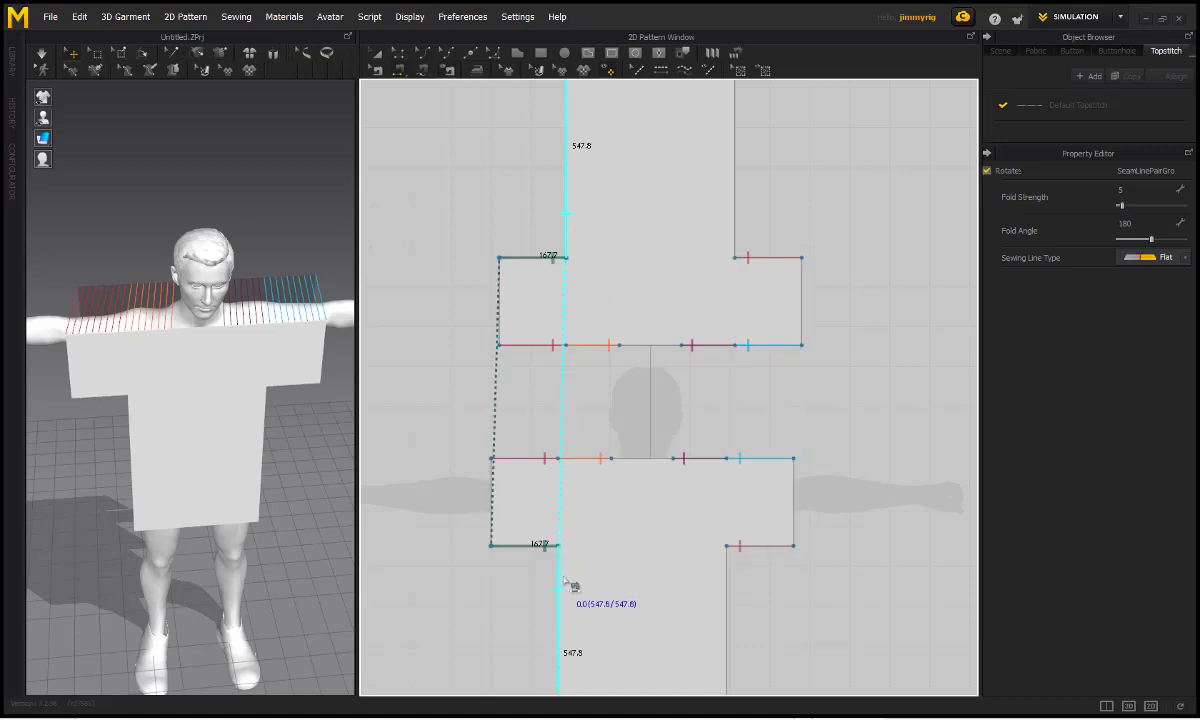
pyautogui.click(745, 220)
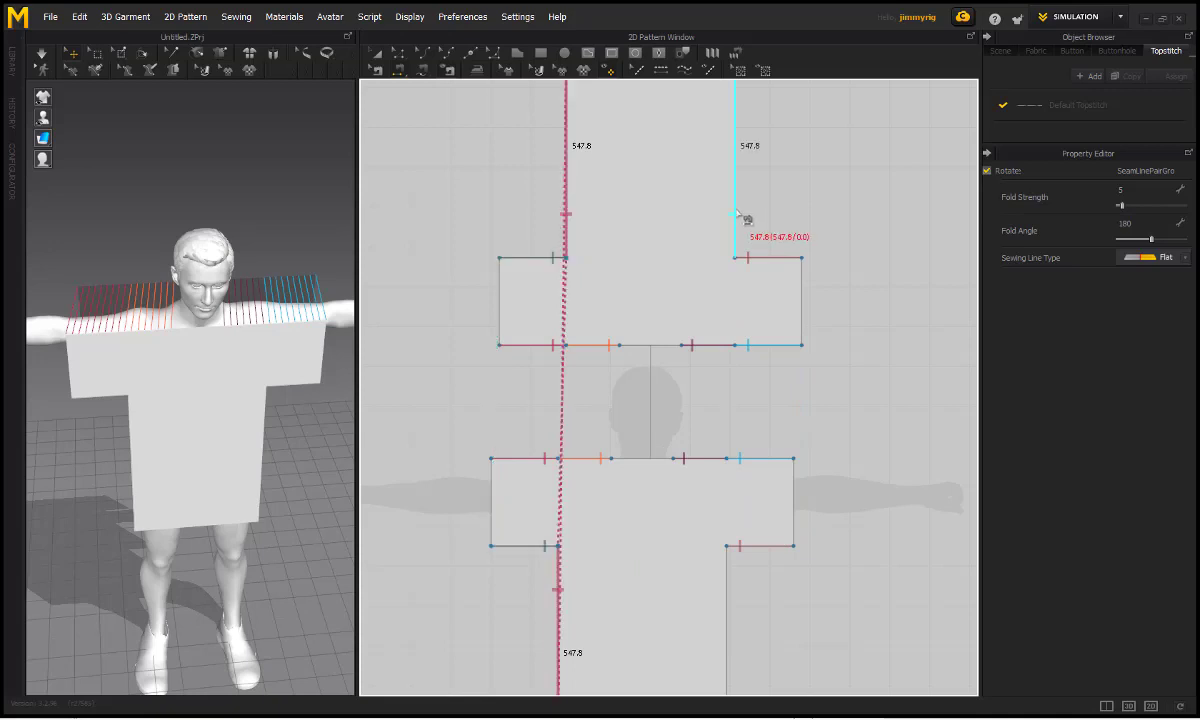
pyautogui.click(737, 606)
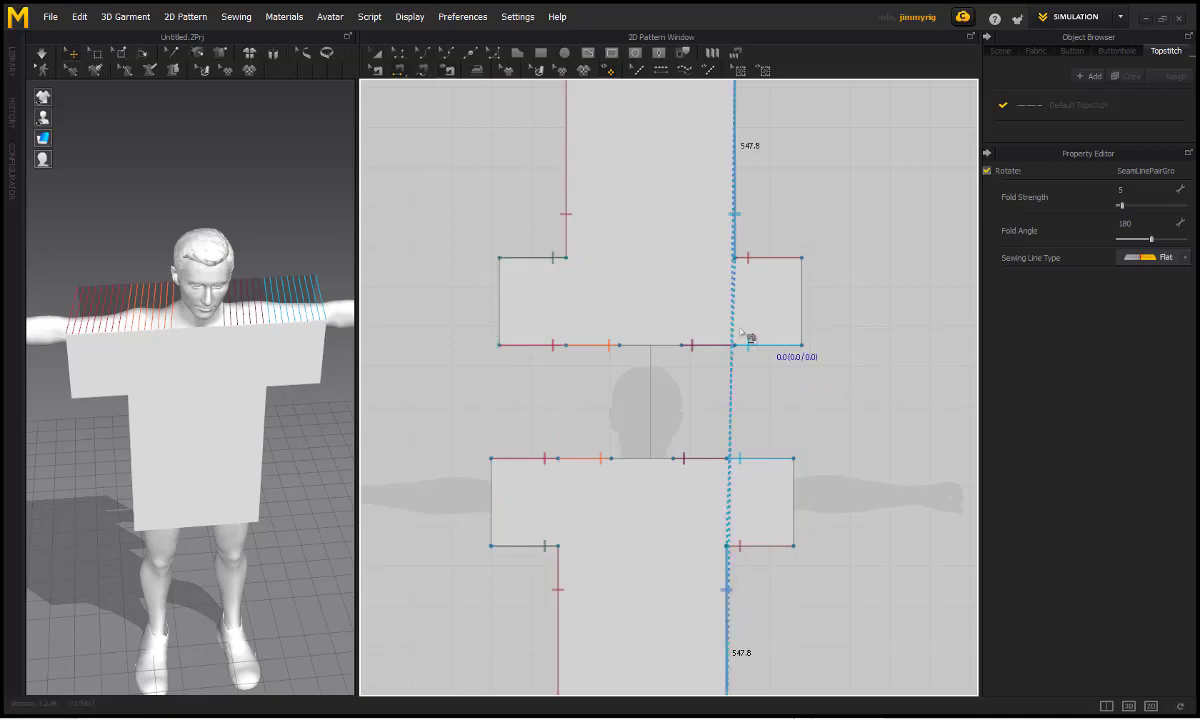
pyautogui.moveTo(300, 492); pyautogui.dragTo(378, 414, button='right')
pyautogui.press('2')
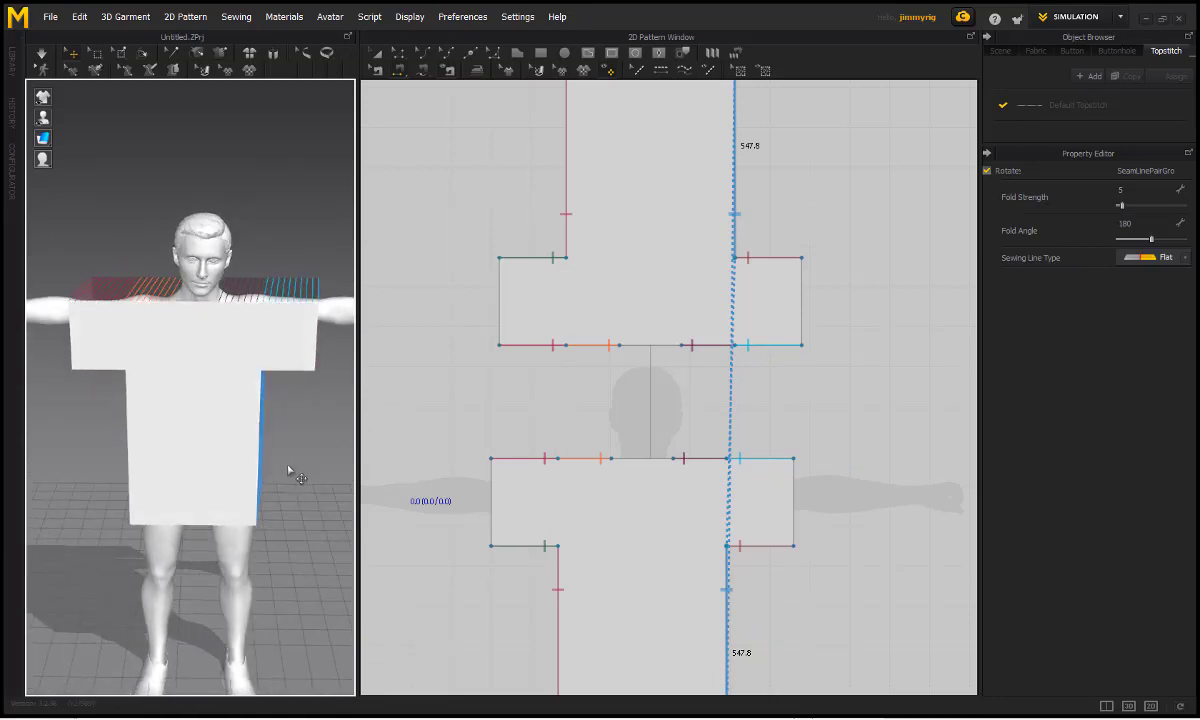
pyautogui.click(705, 344)
pyautogui.press('Escape')
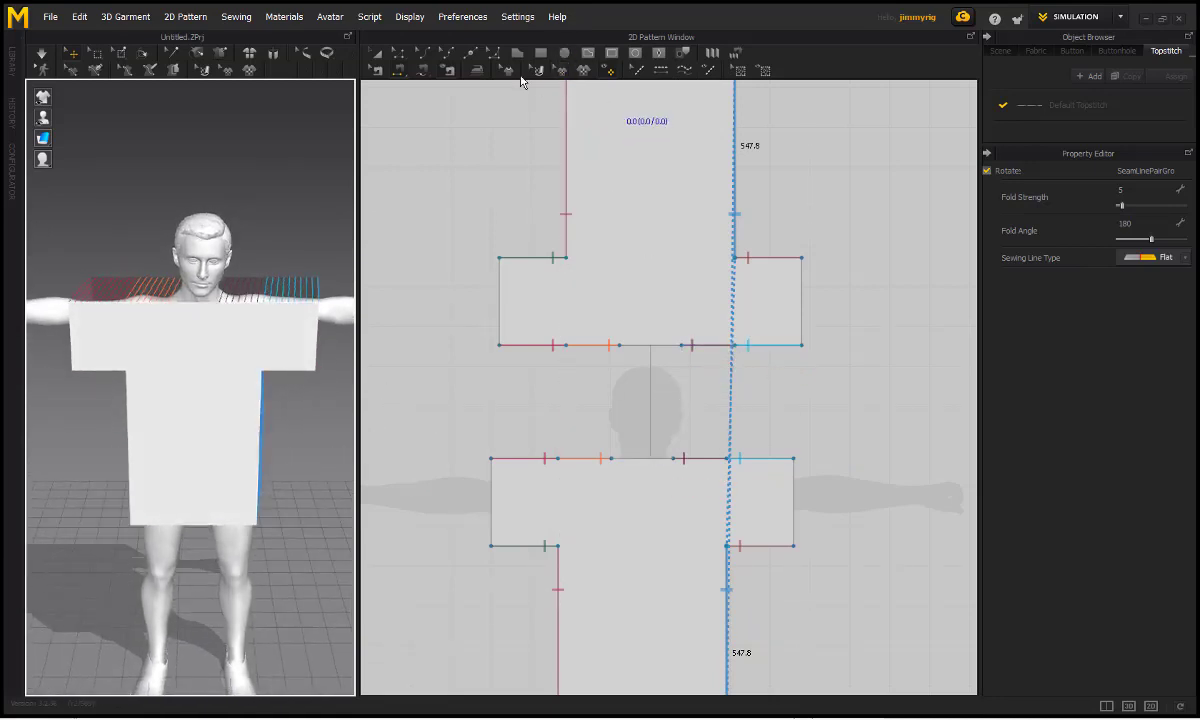
# - Curve the front neckline deeply inward to about 262 mm long and the back neckline shallowly to about 167 mm
pyautogui.click(473, 58)
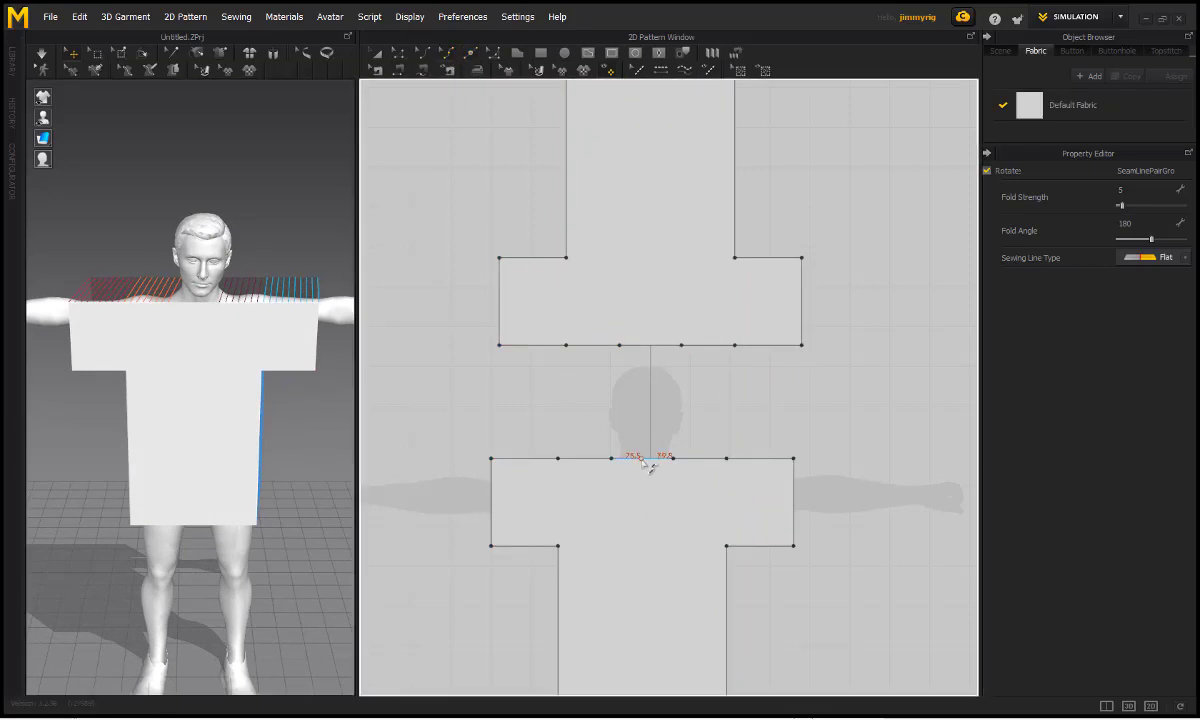
pyautogui.moveTo(645, 481); pyautogui.dragTo(645, 500)
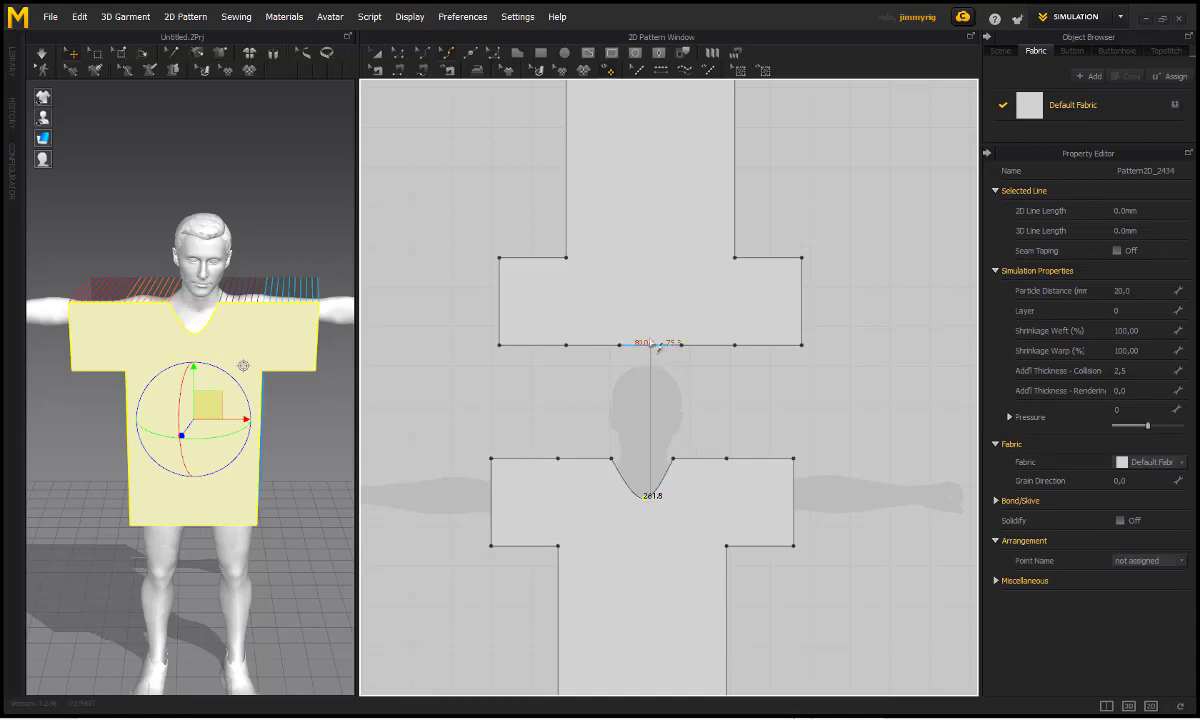
pyautogui.moveTo(652, 343); pyautogui.dragTo(657, 342)
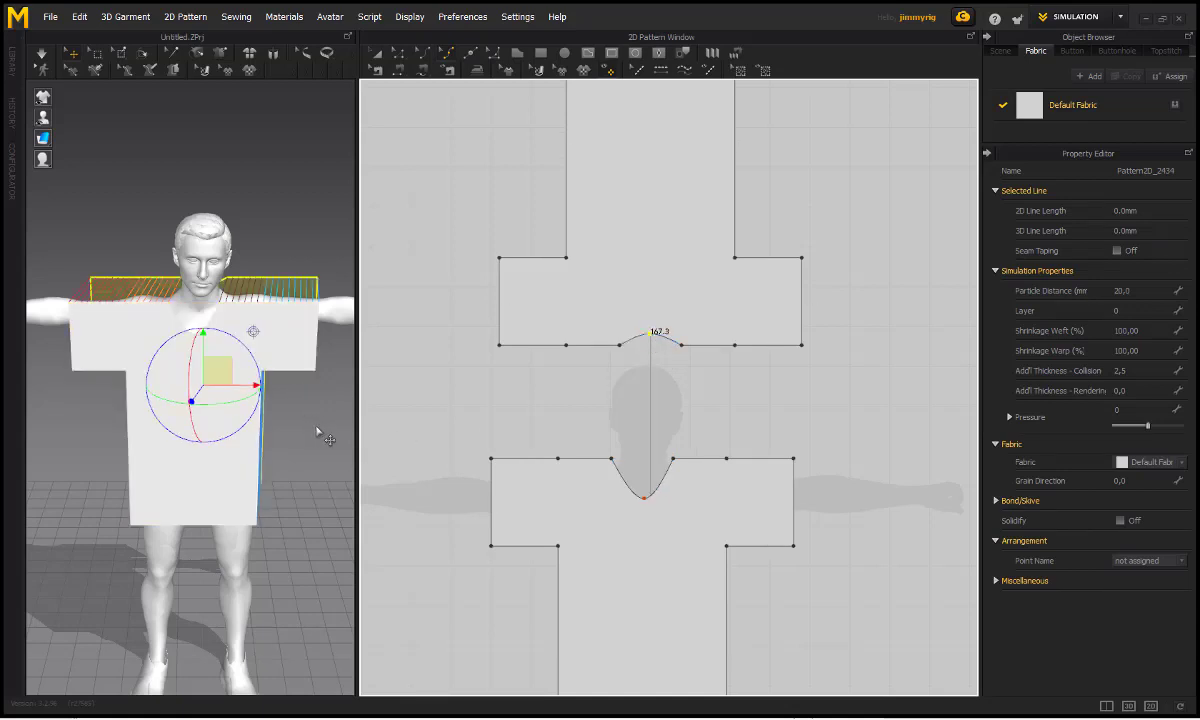
pyautogui.moveTo(317, 436)
pyautogui.mouseDown(button='right')
pyautogui.moveTo(205, 422)
pyautogui.moveTo(308, 415)
pyautogui.mouseUp(button='right')
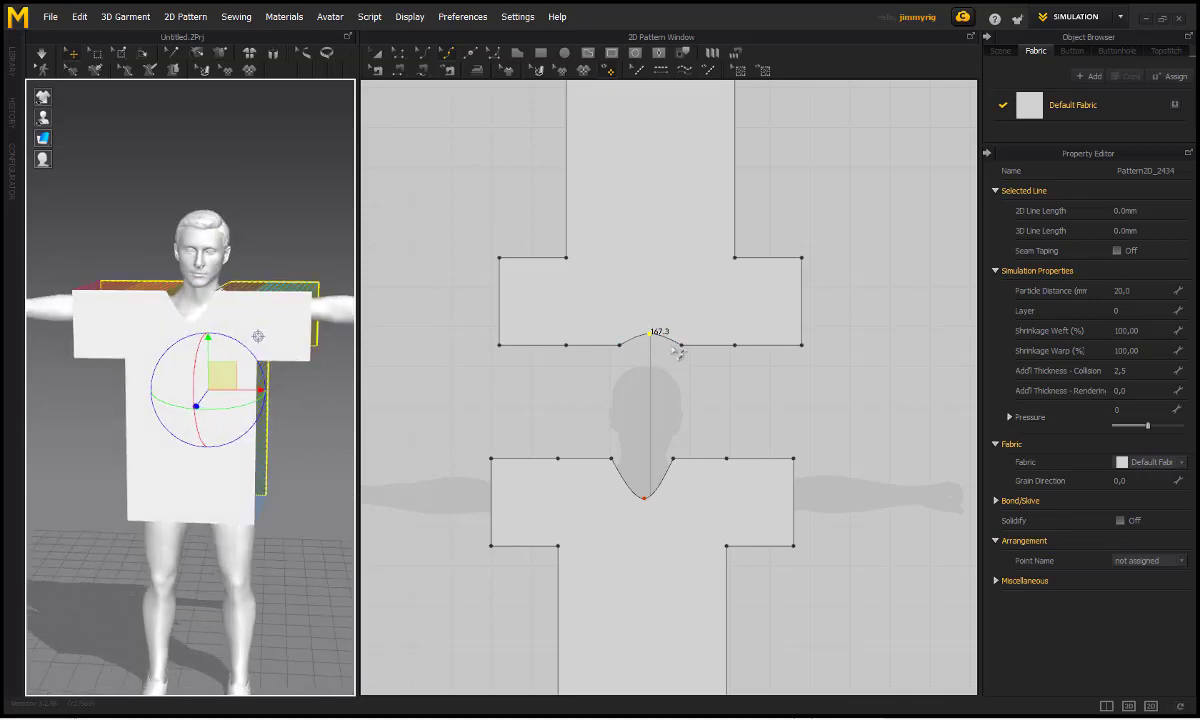
# - Set the default fabric's color to light pink F79797
pyautogui.click(1037, 110)
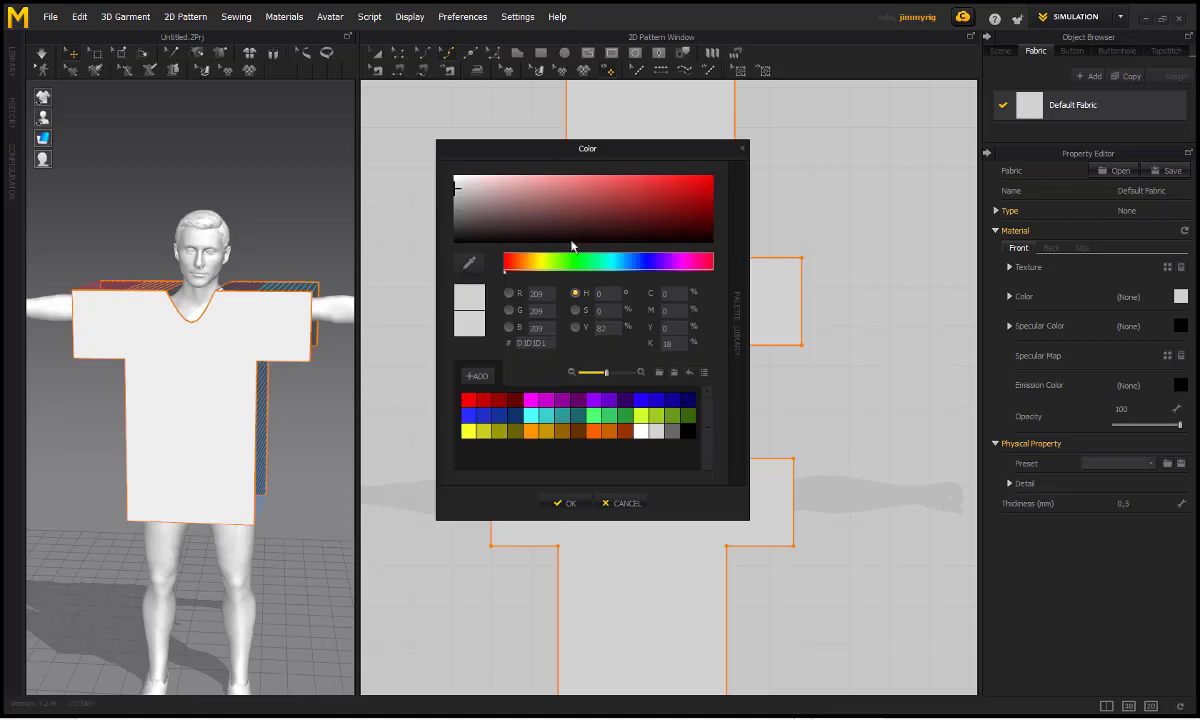
pyautogui.moveTo(572, 190); pyautogui.dragTo(556, 181)
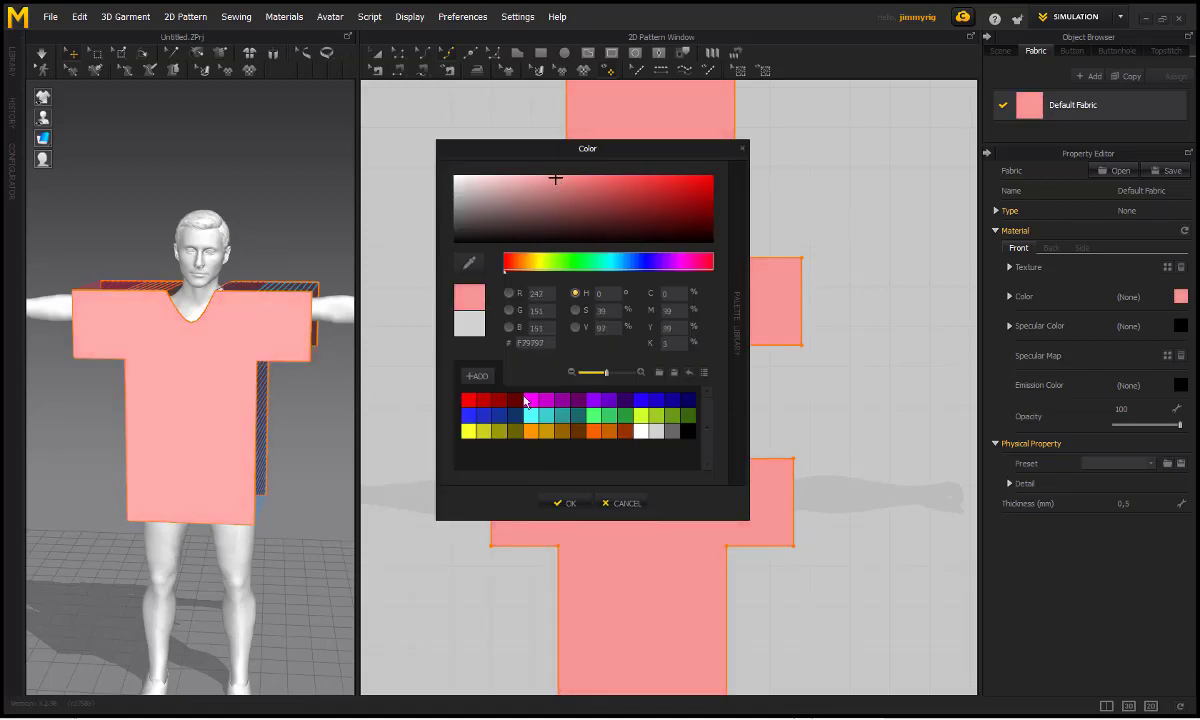
pyautogui.click(566, 503)
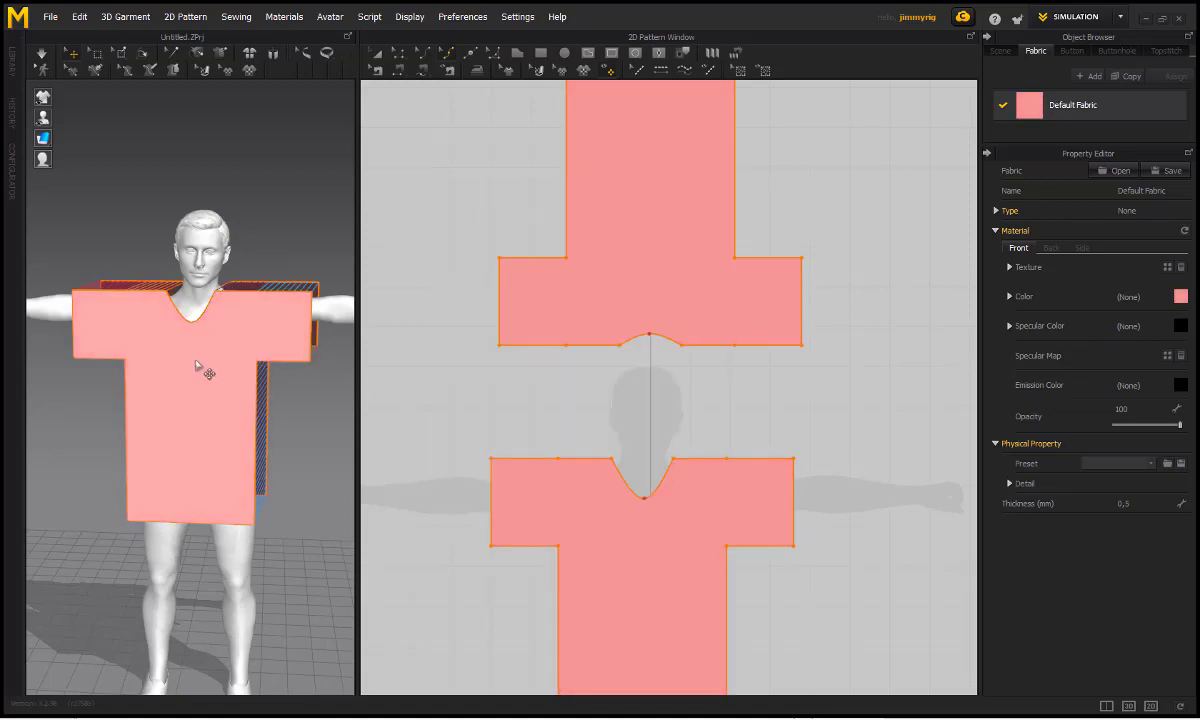
# - Widen the 3D view and simulate the sewn shirt so it drapes on the avatar, viewed from the front
pyautogui.moveTo(305, 400); pyautogui.dragTo(352, 382, button='right')
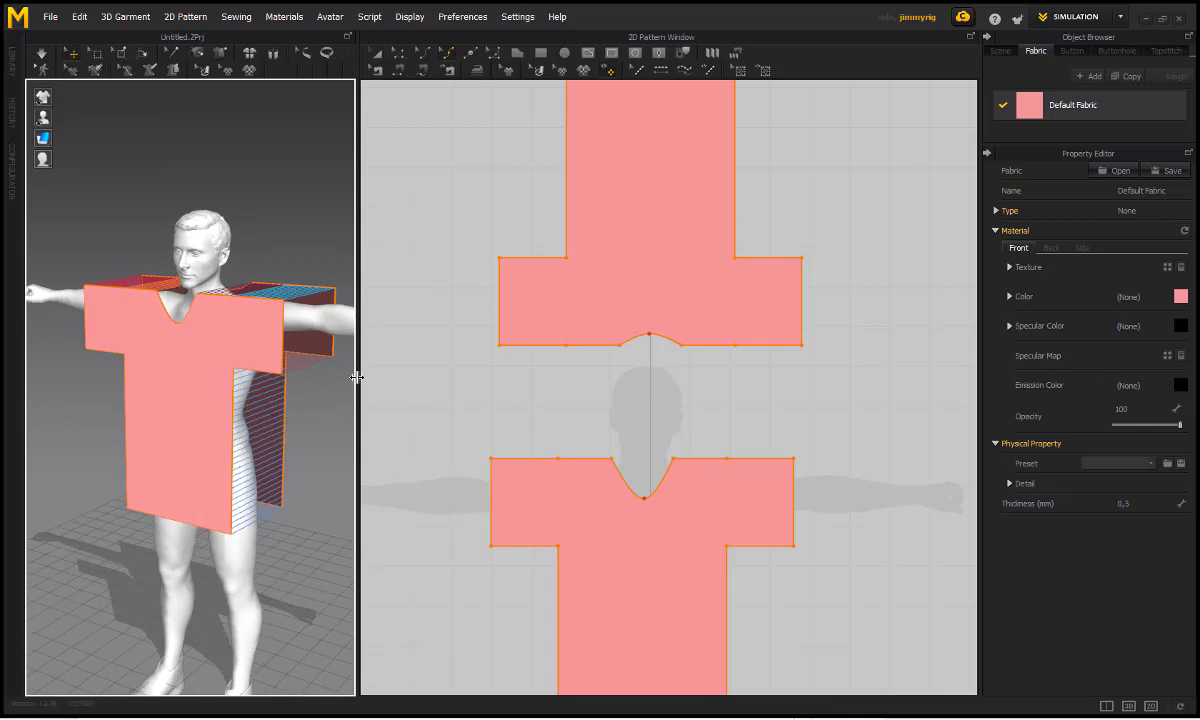
pyautogui.moveTo(356, 377); pyautogui.dragTo(460, 388)
pyautogui.press('space')
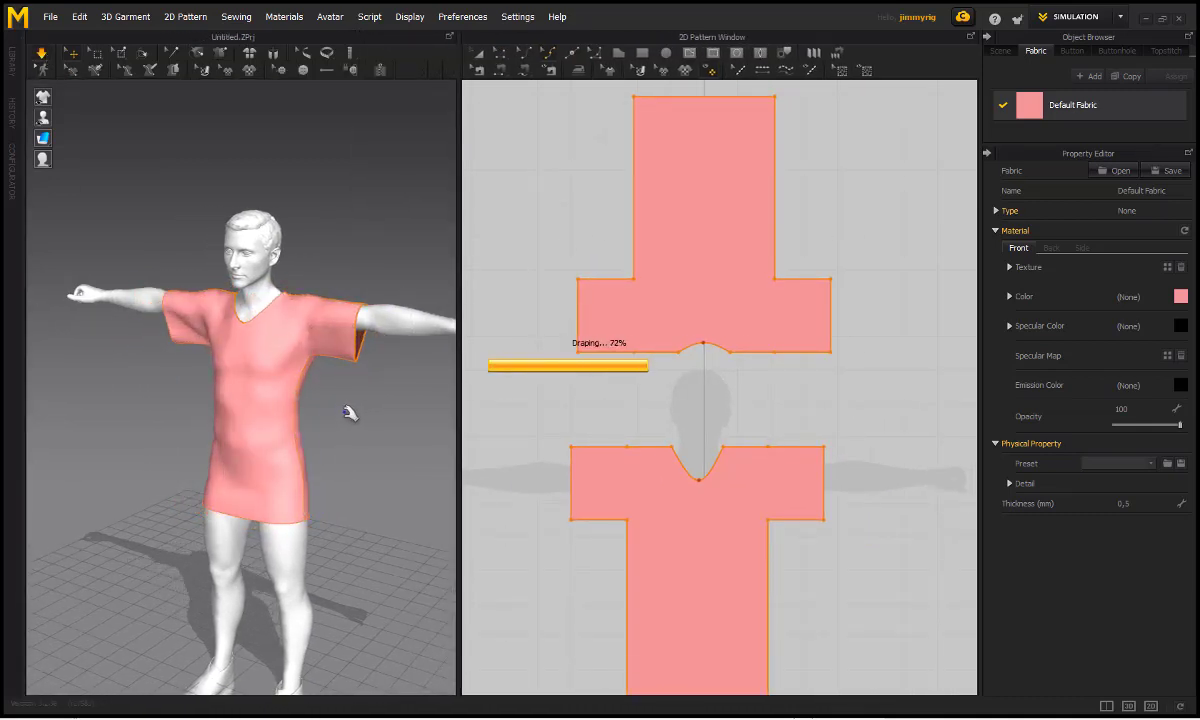
pyautogui.moveTo(415, 420)
pyautogui.mouseDown(button='right')
pyautogui.moveTo(250, 400)
pyautogui.moveTo(133, 403)
pyautogui.moveTo(262, 391)
pyautogui.moveTo(402, 402)
pyautogui.mouseUp(button='right')
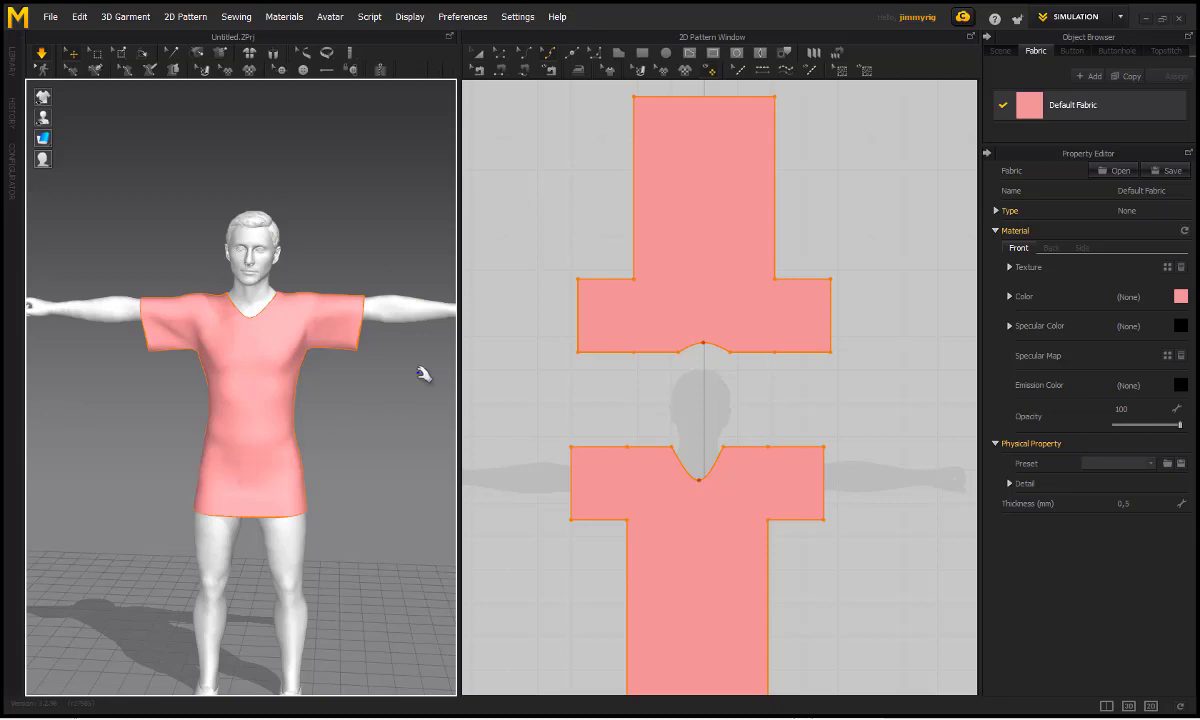
# - Move the right-hand body side edges of the front and back patterns outward by about 50 mm
pyautogui.click(385, 272)
pyautogui.moveTo(386, 270); pyautogui.dragTo(384, 272)
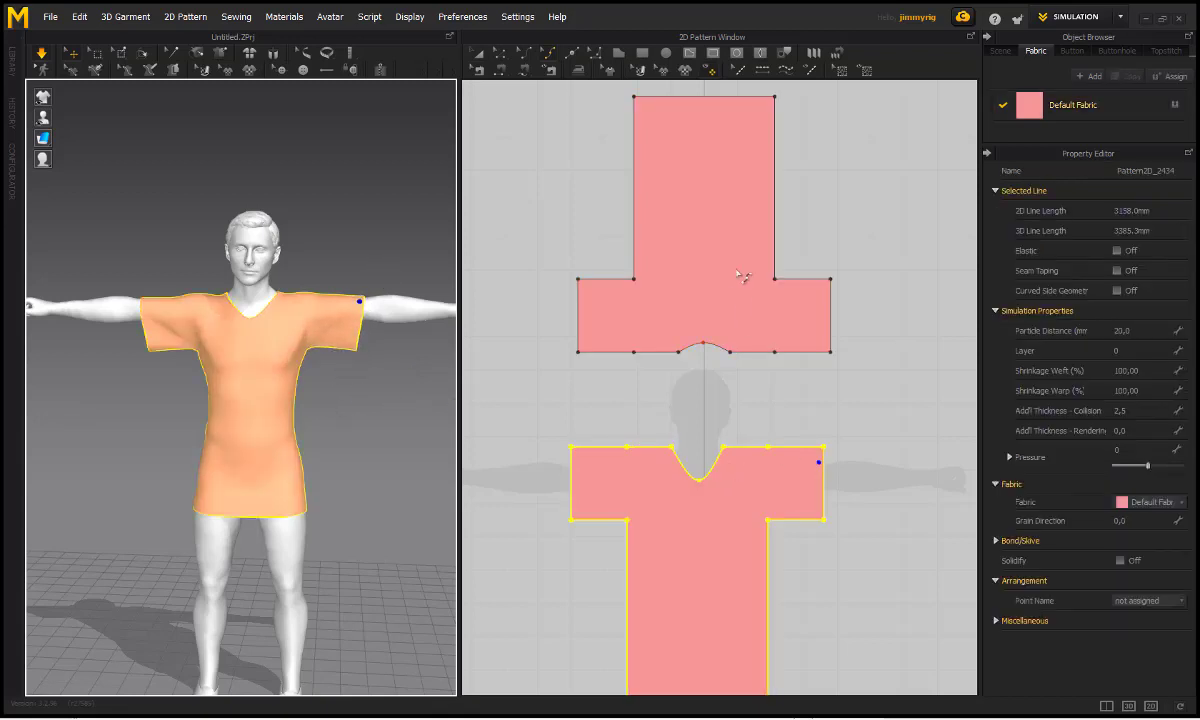
pyautogui.scroll(3, 742, 276)
pyautogui.scroll(-5, 740, 271)
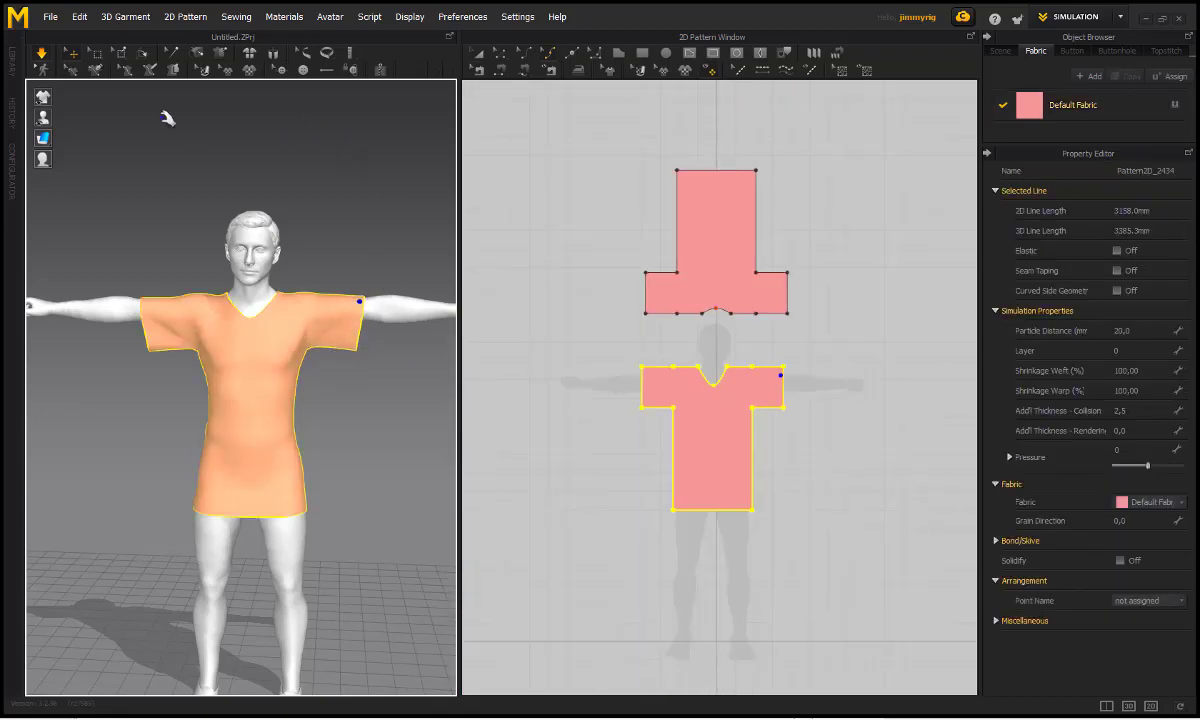
pyautogui.click(754, 167)
pyautogui.click(752, 460)
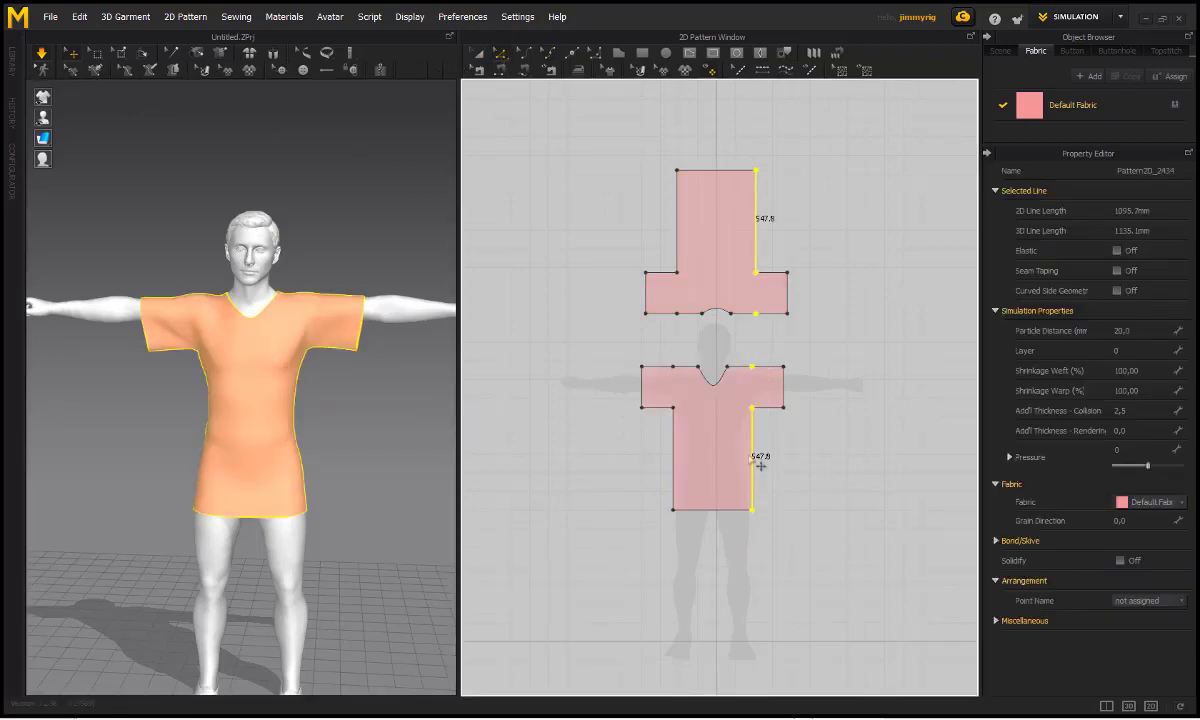
pyautogui.moveTo(766, 419); pyautogui.dragTo(775, 420)
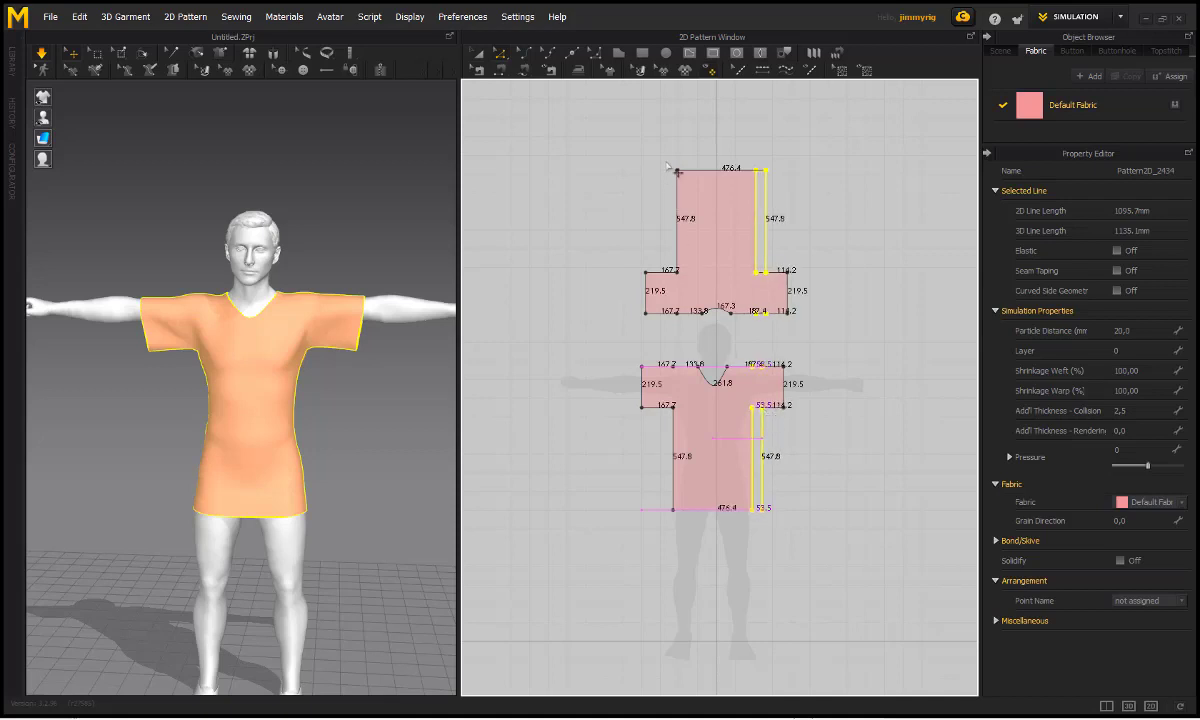
# - Move the left-hand body side edges of both patterns outward by about 46 mm and simulate the widened shirt
pyautogui.moveTo(667, 160); pyautogui.dragTo(688, 520)
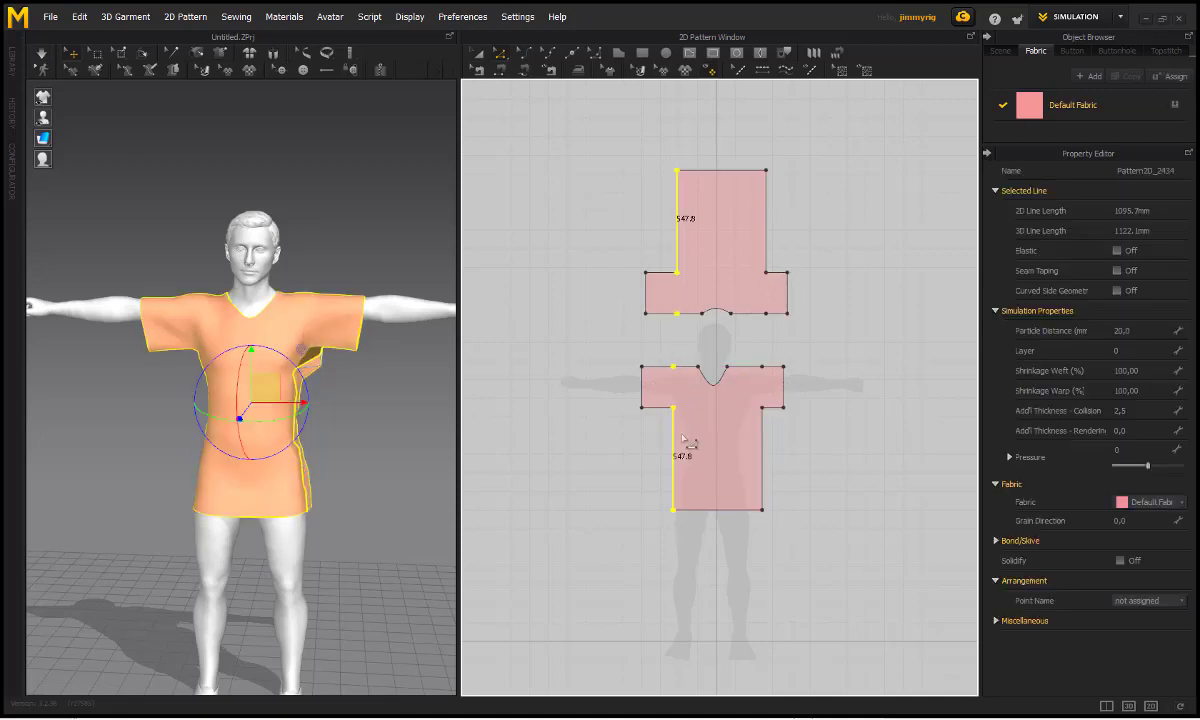
pyautogui.moveTo(685, 416); pyautogui.dragTo(678, 416)
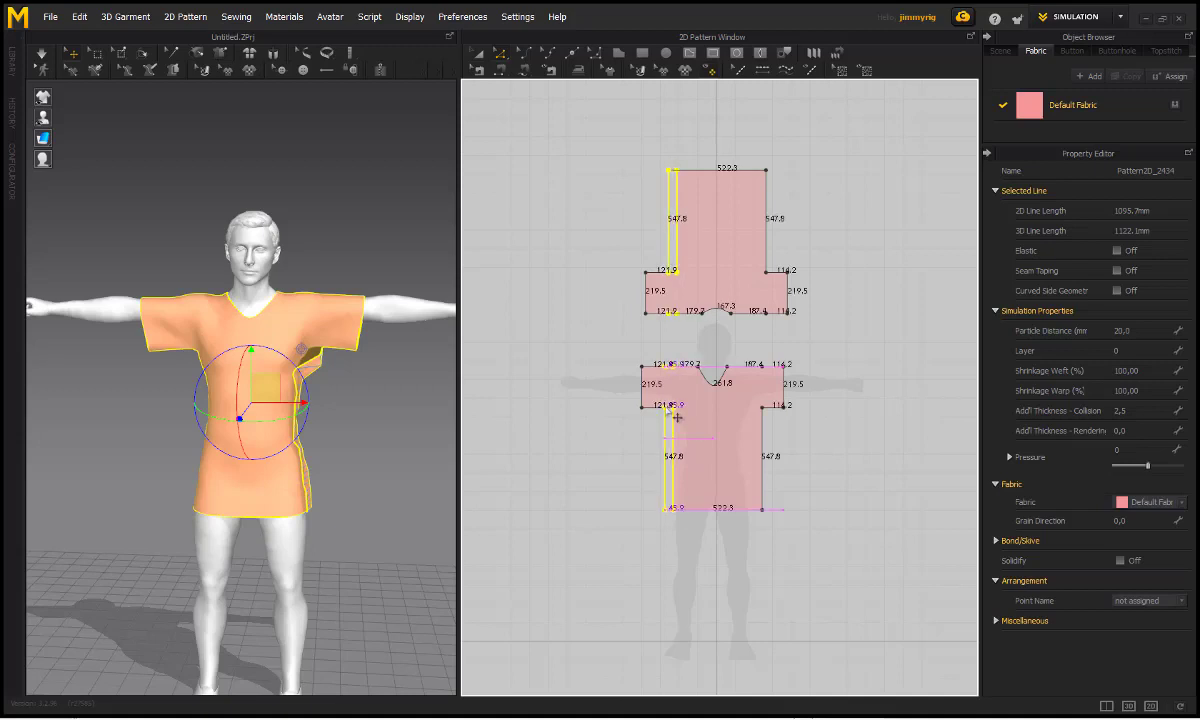
pyautogui.moveTo(815, 462); pyautogui.dragTo(817, 469)
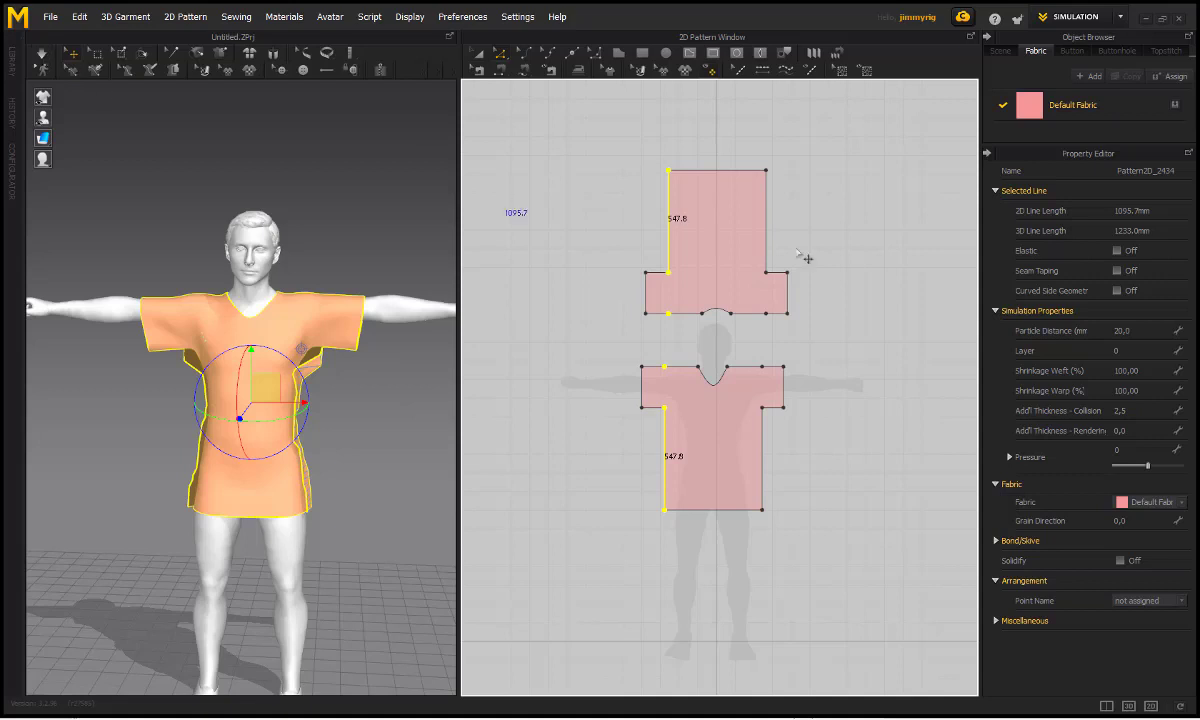
pyautogui.click(36, 58)
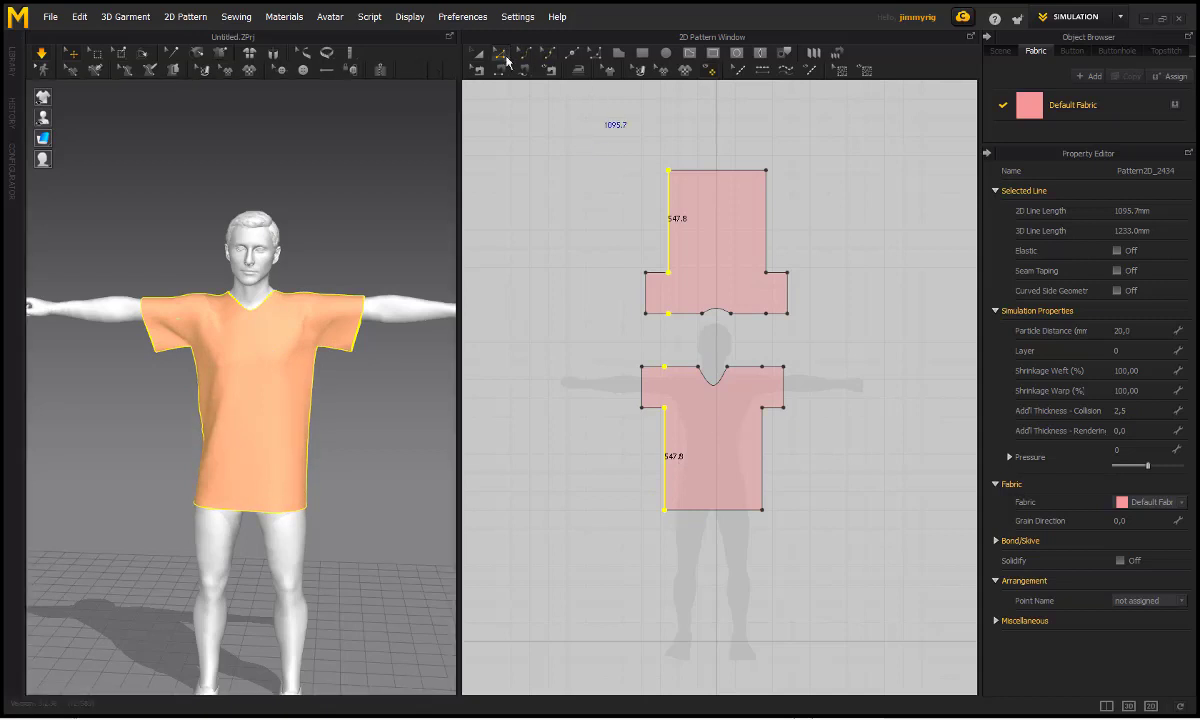
pyautogui.click(600, 150)
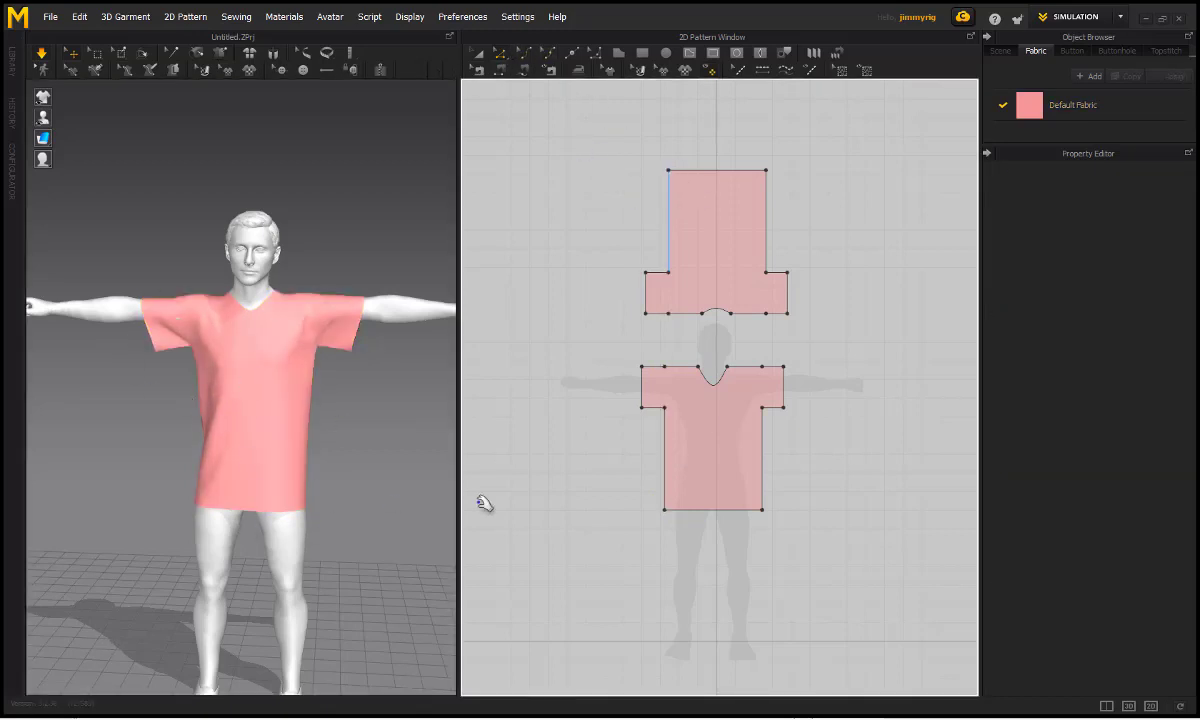
# - Try flaring the front pattern's lower-left corner outward in simulation, then bring it back in line and simulate again
pyautogui.moveTo(665, 510); pyautogui.dragTo(652, 511)
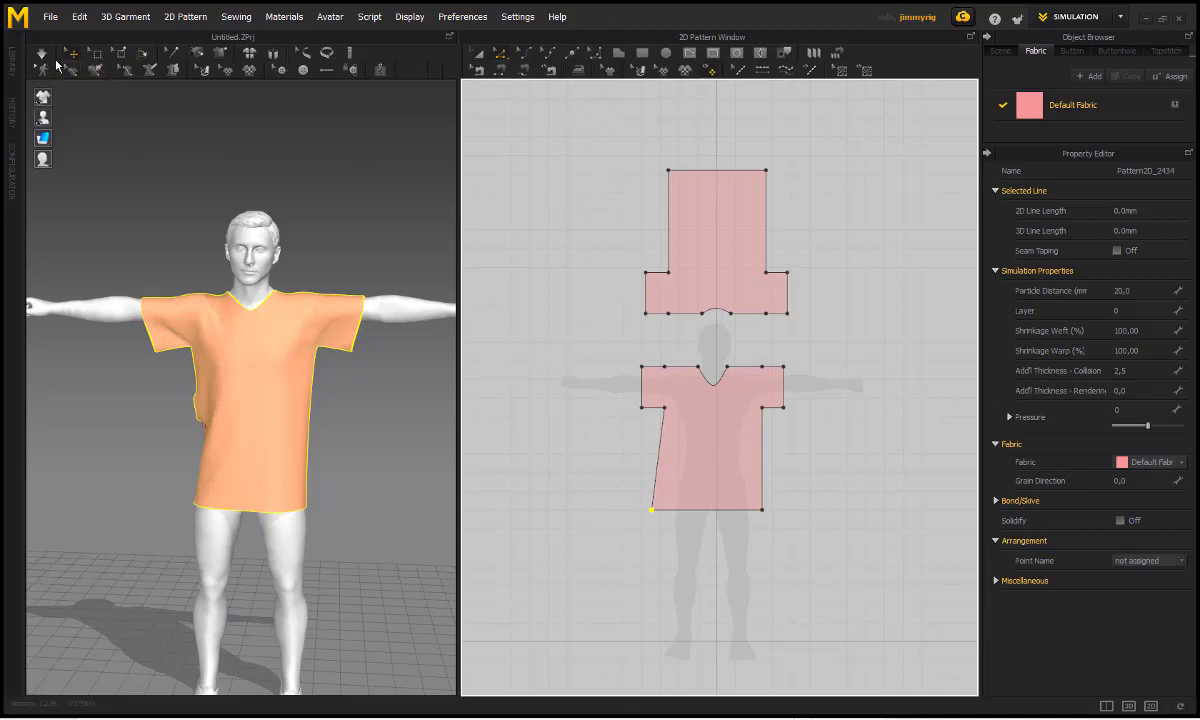
pyautogui.click(42, 55)
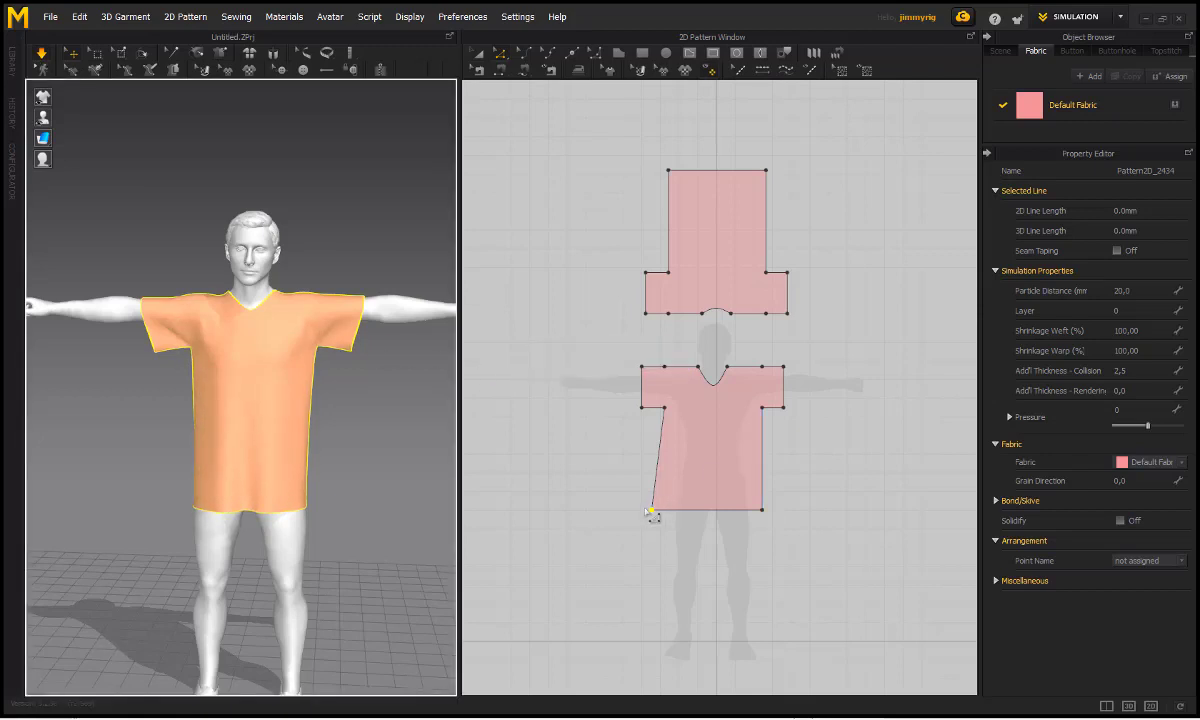
pyautogui.moveTo(653, 512); pyautogui.dragTo(668, 514)
pyautogui.click(43, 56)
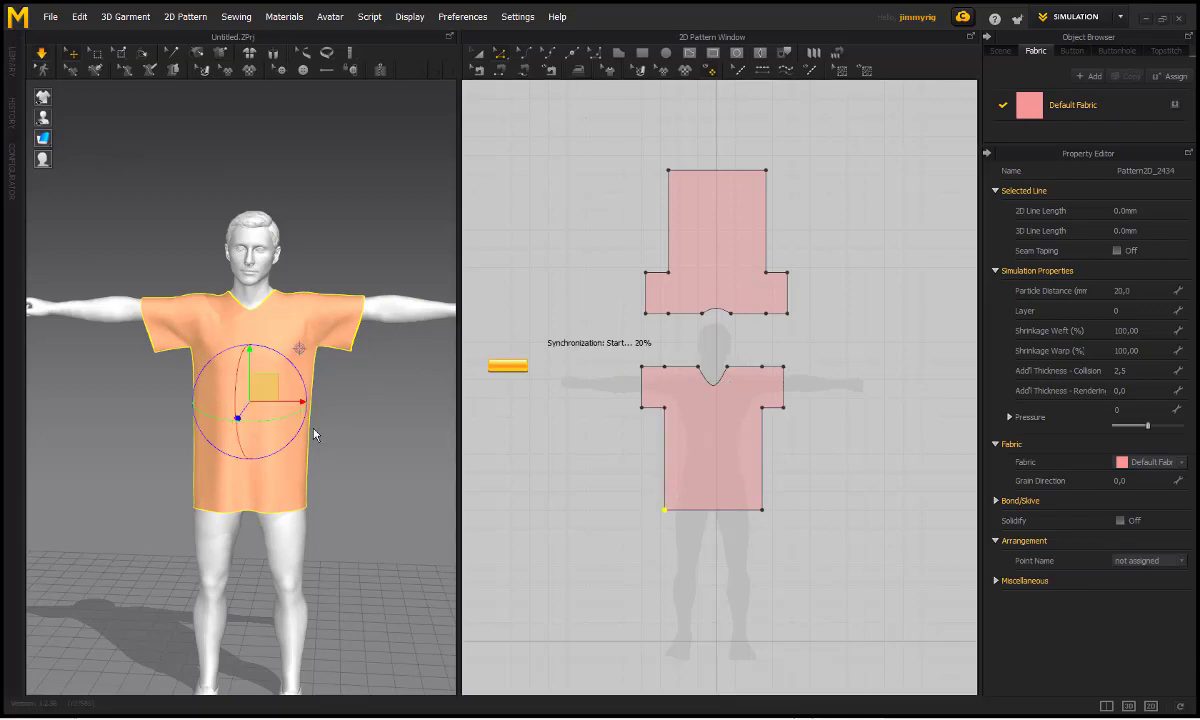
# - Inspect the draped shirt from several angles and compare the back and front patterns by selecting each in turn
pyautogui.moveTo(161, 442); pyautogui.dragTo(368, 430, button='right')
pyautogui.click(368, 430)
pyautogui.moveTo(287, 450); pyautogui.dragTo(177, 436, button='right')
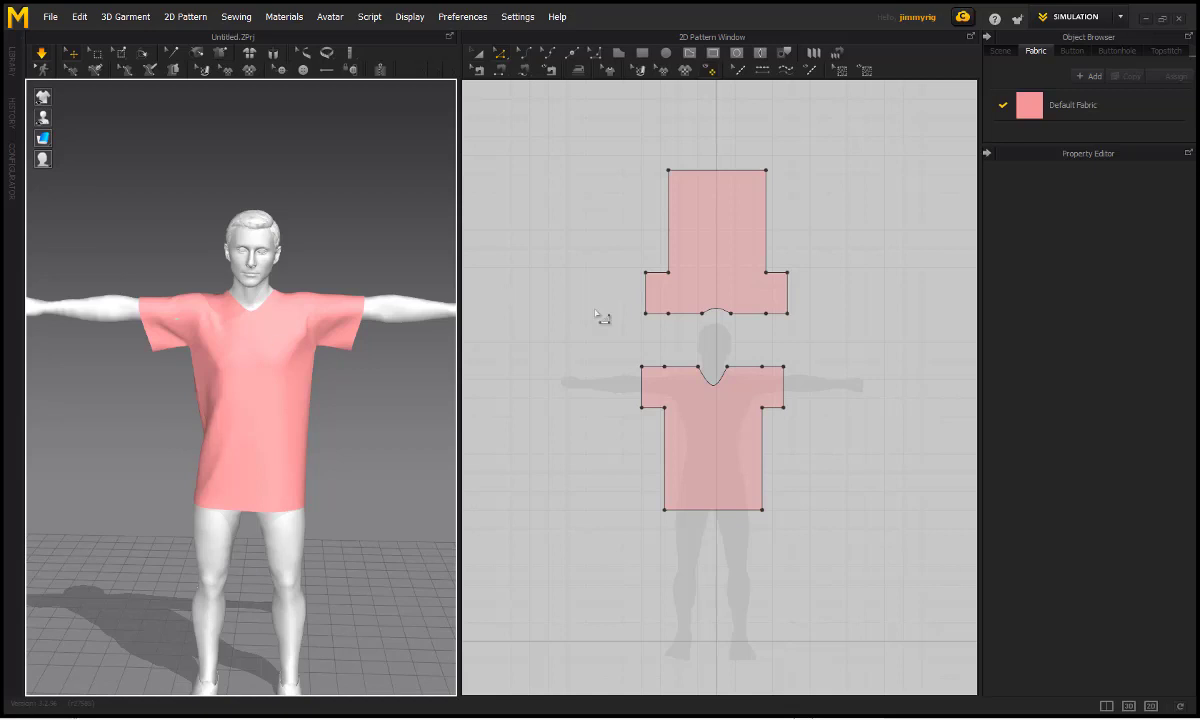
pyautogui.click(477, 52)
pyautogui.click(678, 230)
pyautogui.click(300, 400)
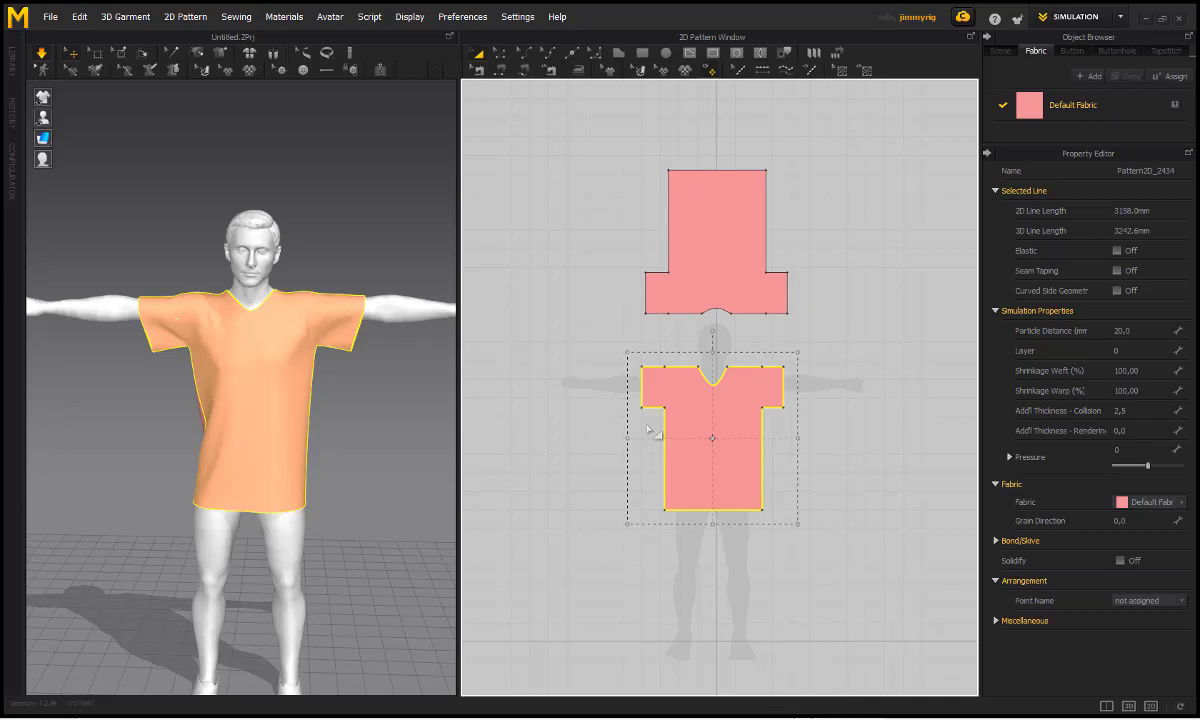
pyautogui.click(933, 463)
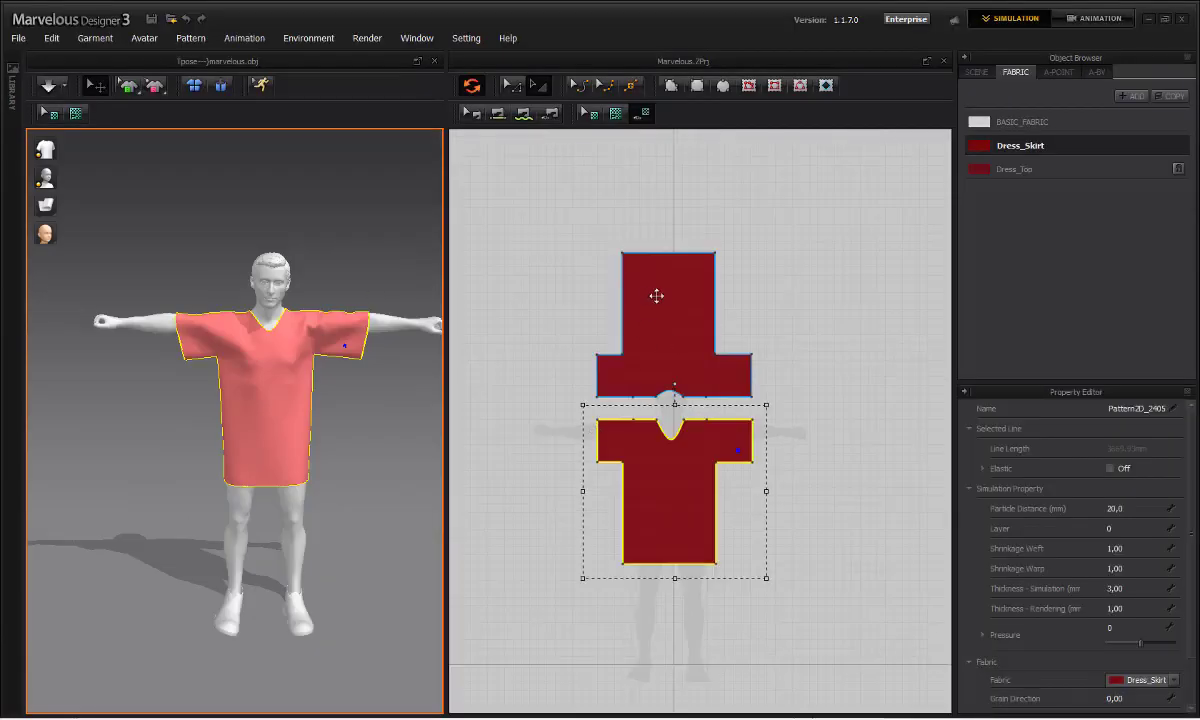
# - Switch to Marvelous Designer 3 and add one point to each body side edge of the back pattern
pyautogui.scroll(-2, 699, 313)
pyautogui.scroll(5, 700, 311)
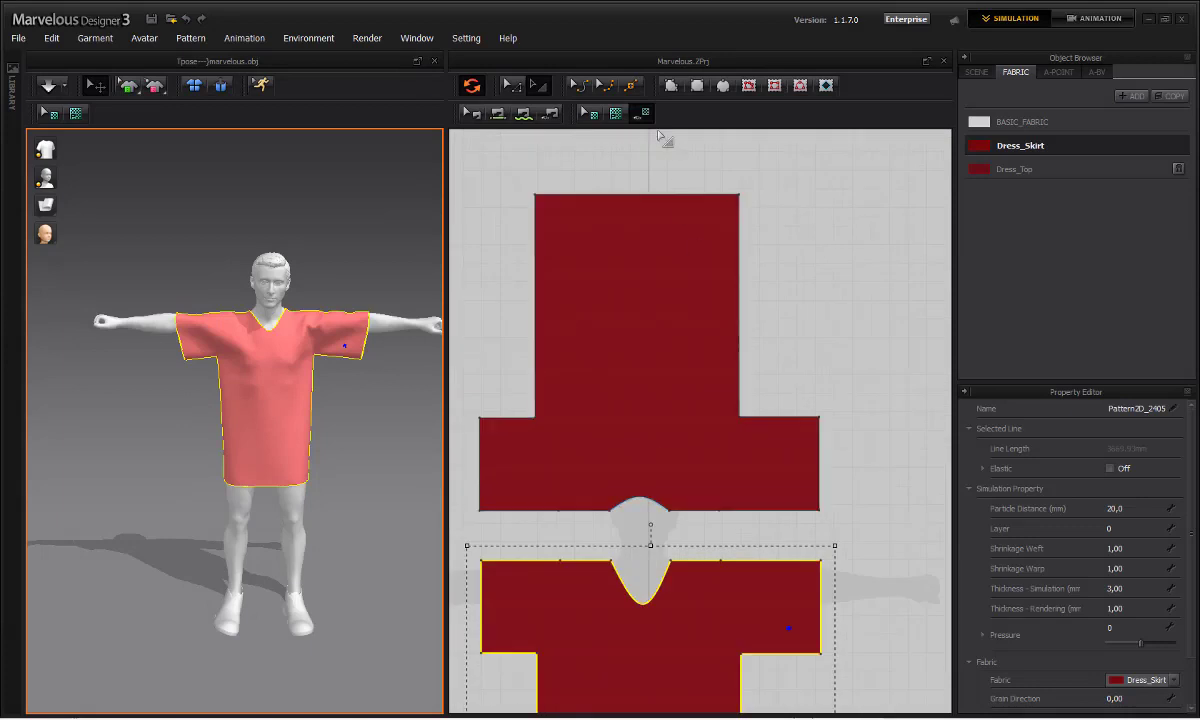
pyautogui.click(632, 88)
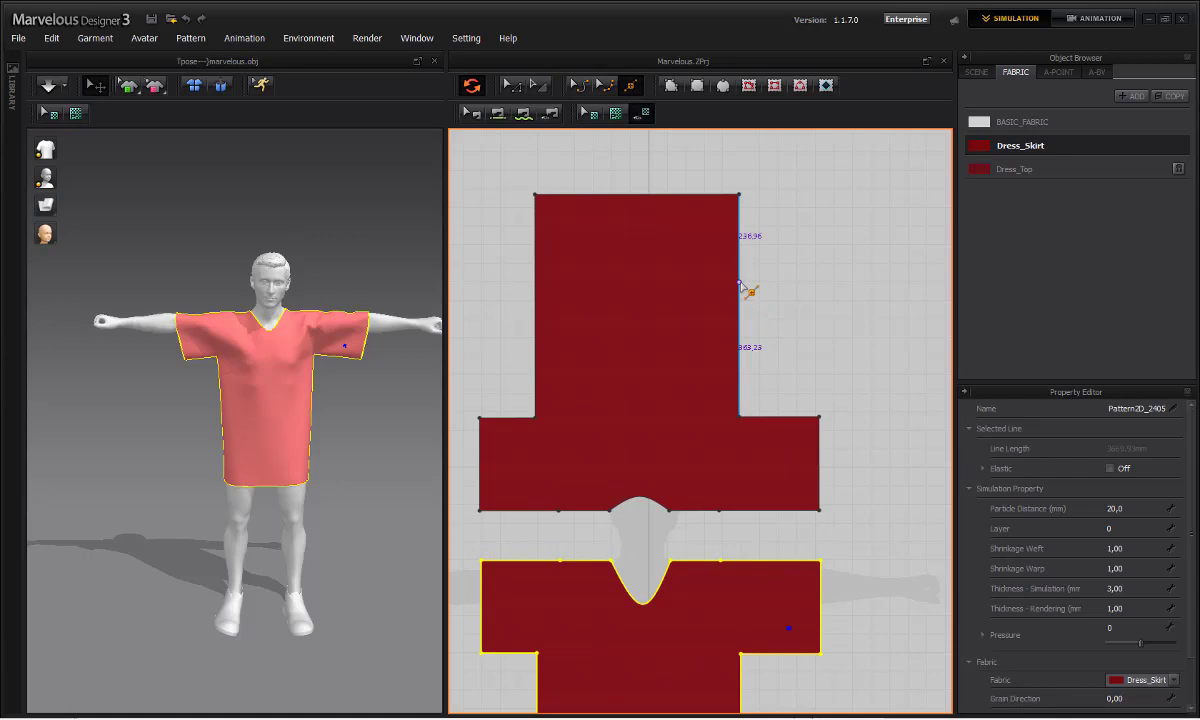
pyautogui.click(740, 284)
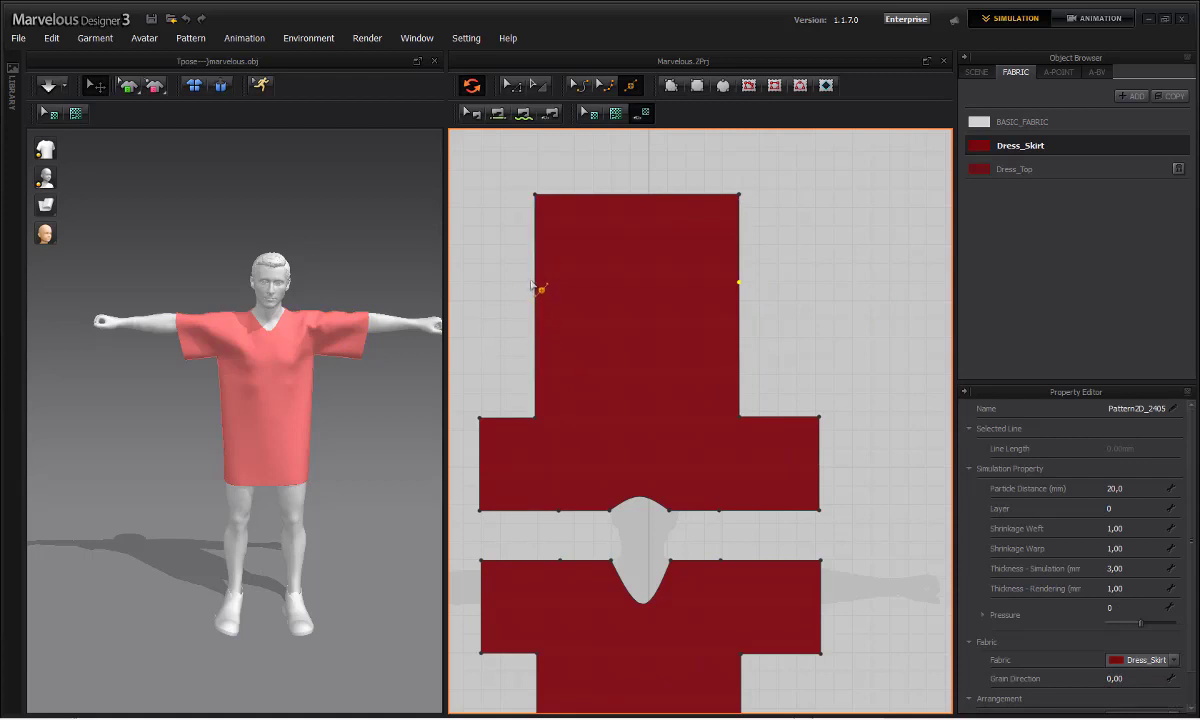
pyautogui.click(536, 279)
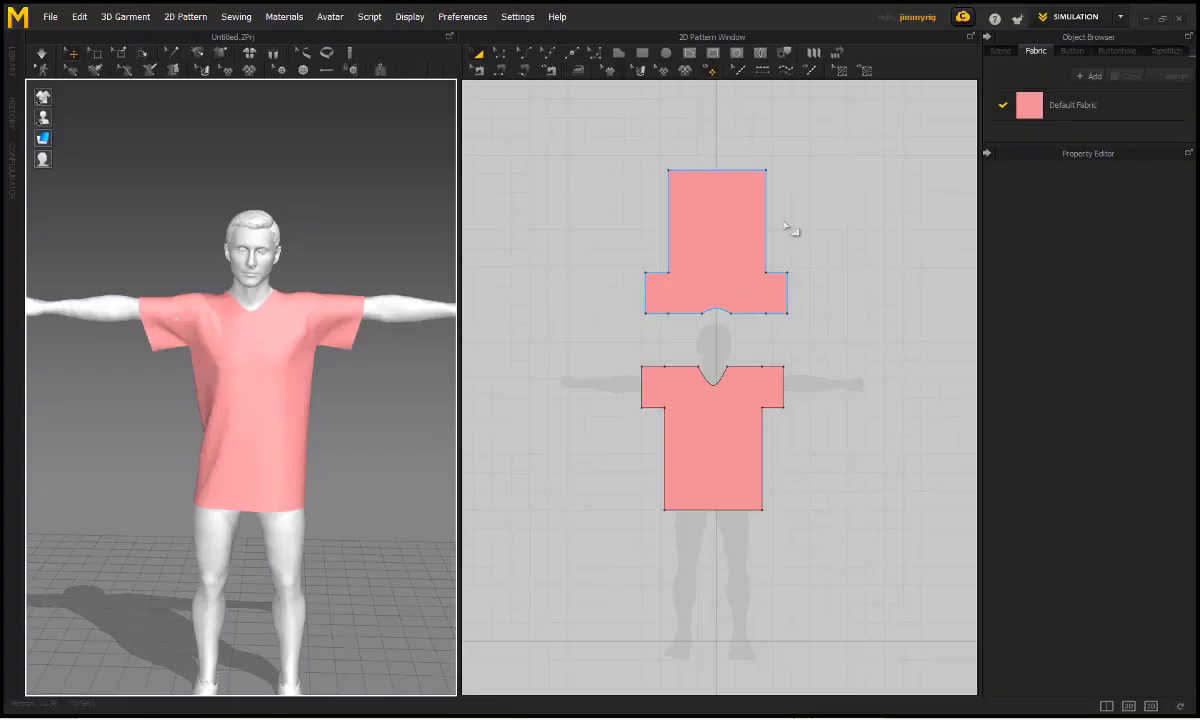
# - Switch to the new Marvelous Designer and add one point to each body side edge of the back pattern
pyautogui.moveTo(785, 228); pyautogui.dragTo(777, 300, button='middle')
pyautogui.scroll(5, 729, 308)
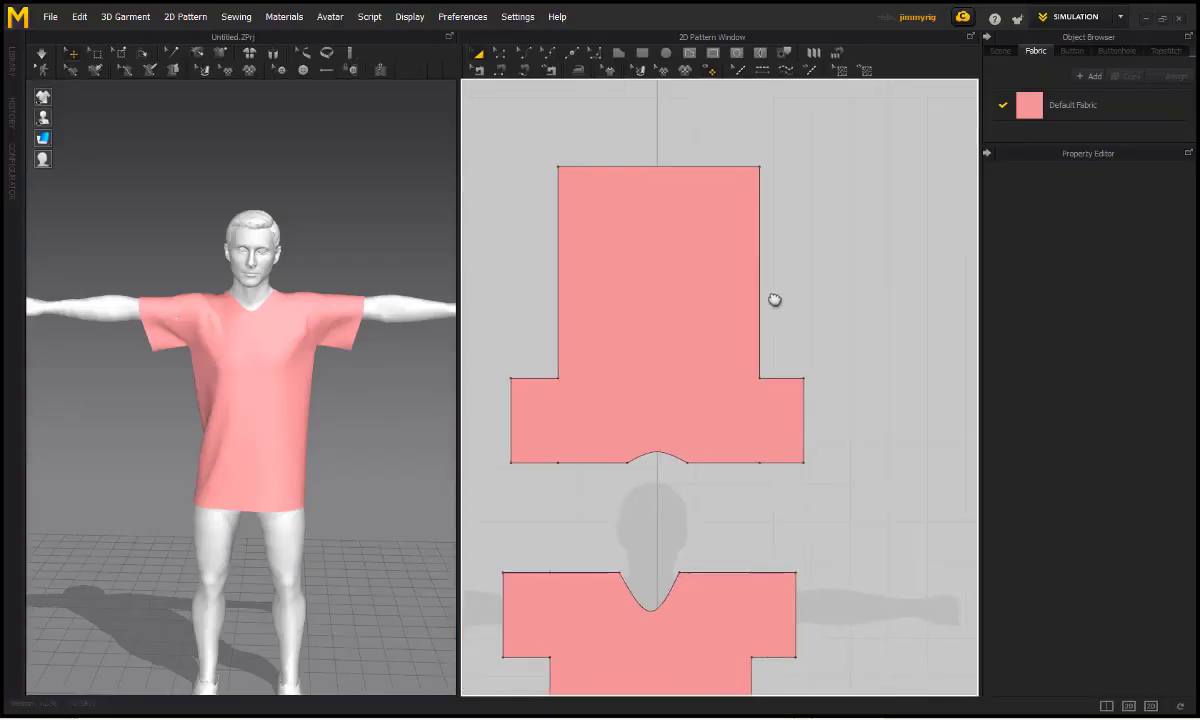
pyautogui.click(568, 58)
pyautogui.click(762, 253)
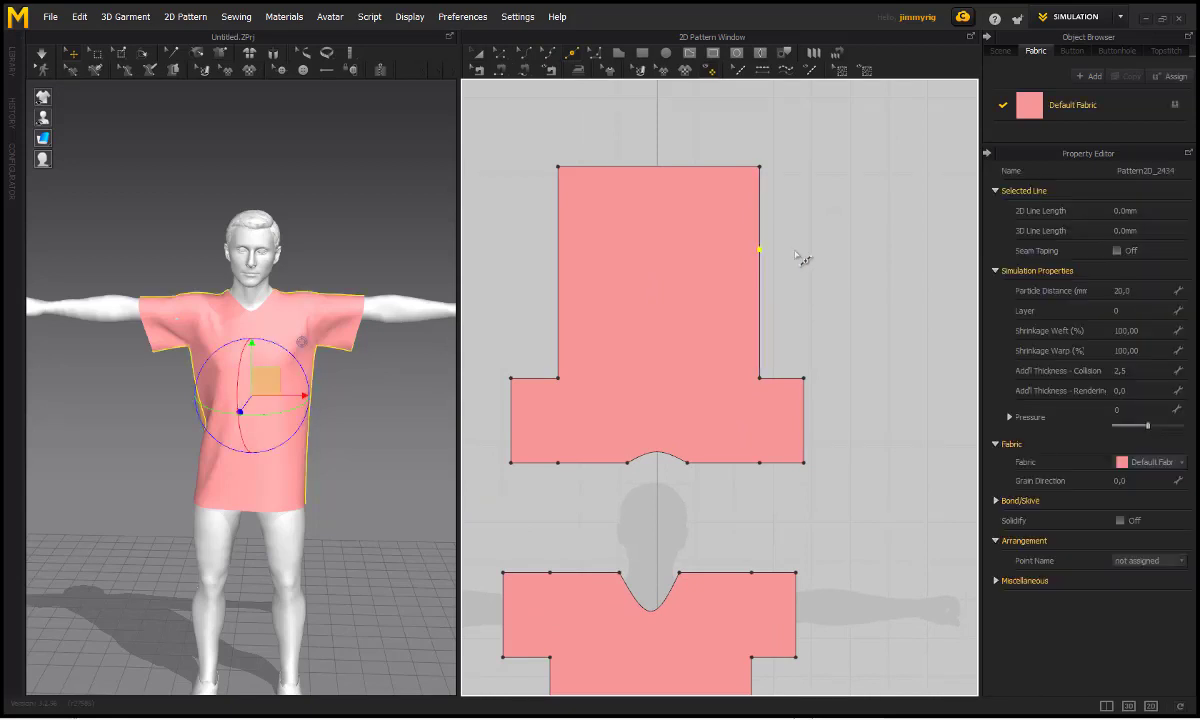
pyautogui.click(566, 257)
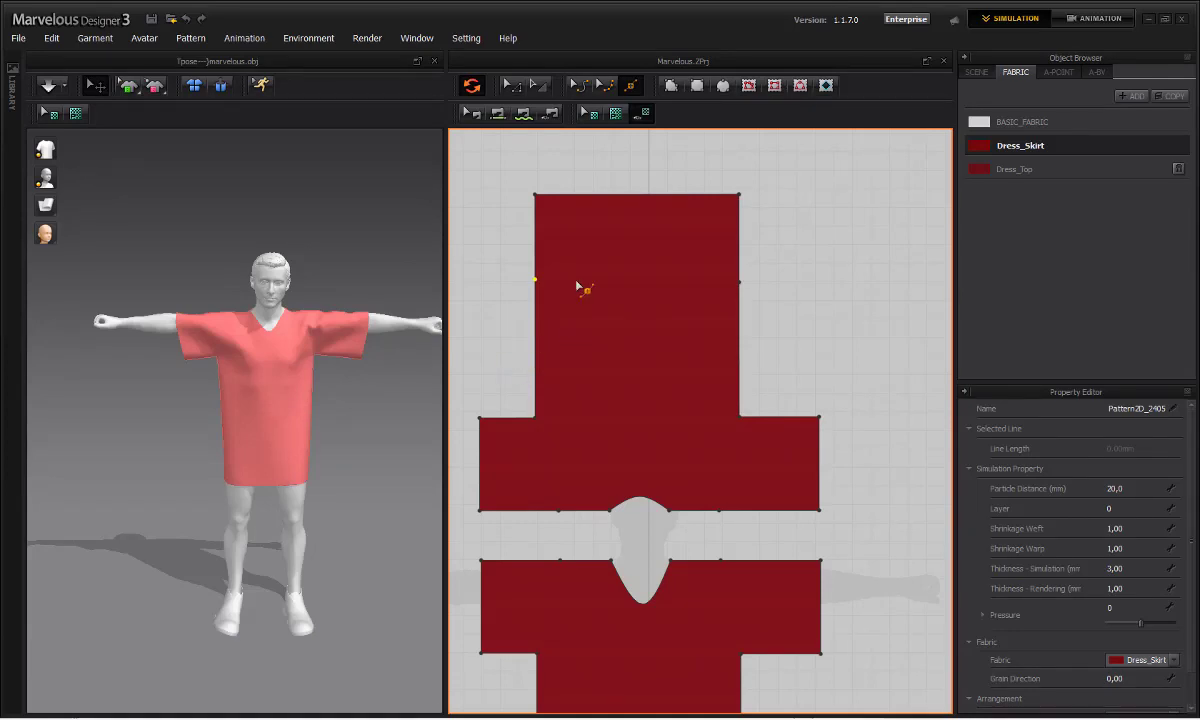
# - In Marvelous Designer 3, add seven more points down the back pattern's right-hand body side edge toward the sleeve
pyautogui.click(740, 300)
pyautogui.click(740, 318)
pyautogui.click(740, 341)
pyautogui.click(740, 349)
pyautogui.click(740, 365)
pyautogui.click(740, 381)
pyautogui.click(740, 404)
# - Try cutting notches by pulling side-edge points inward, then undo the notches and all added points
pyautogui.click(511, 85)
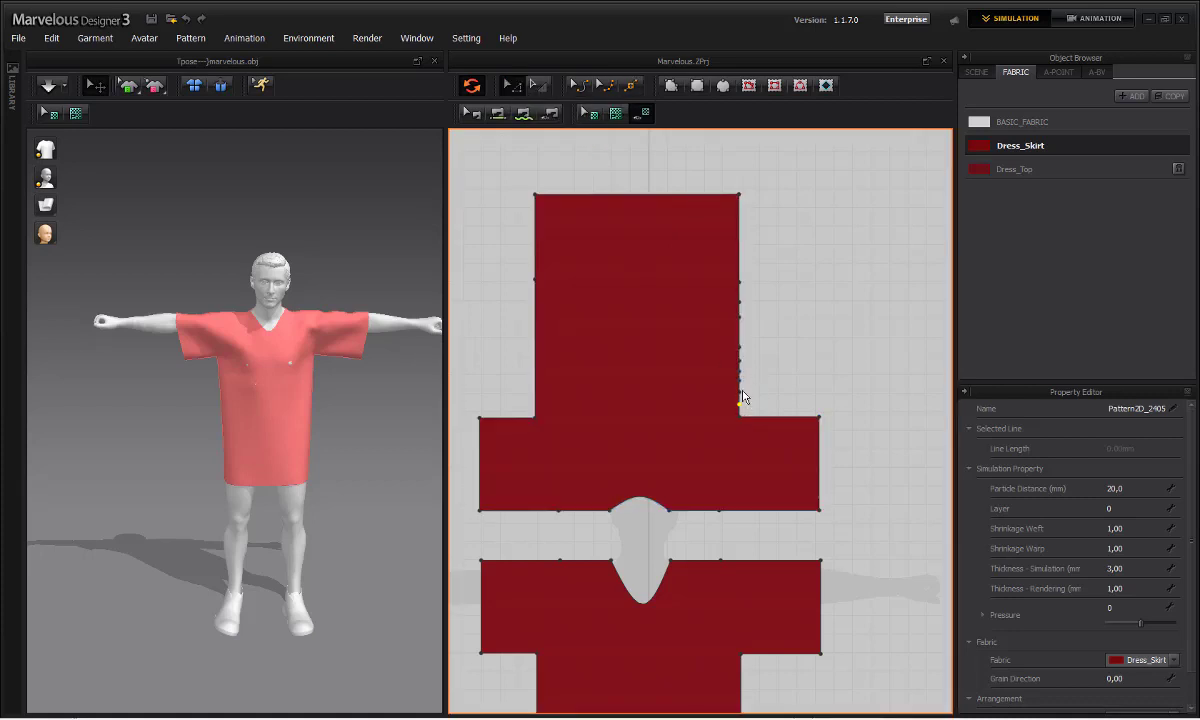
pyautogui.moveTo(740, 403); pyautogui.dragTo(701, 359)
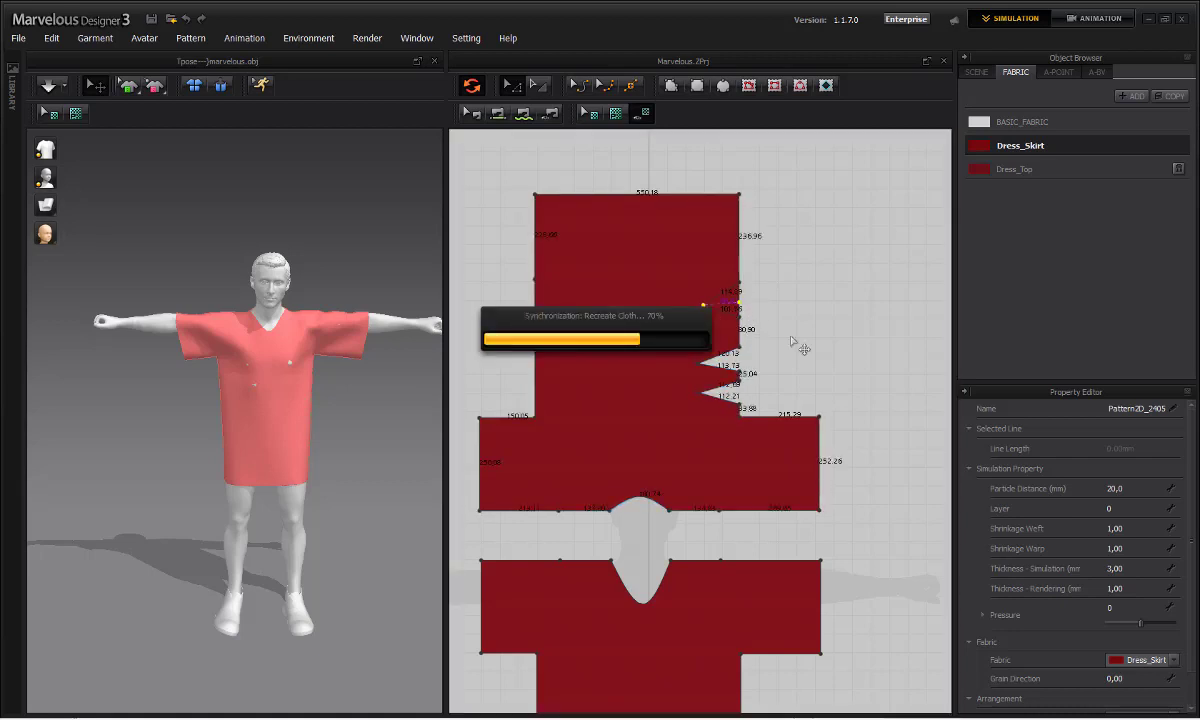
pyautogui.hotkey('ctrl', 'z')
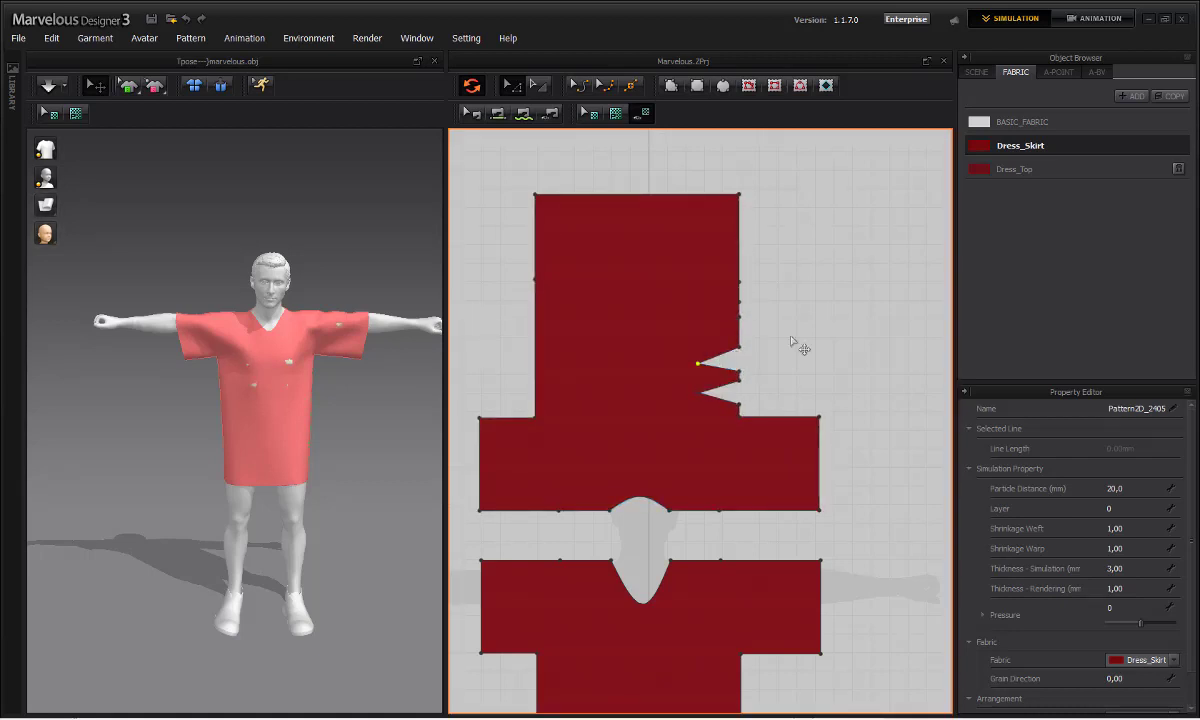
pyautogui.hotkey('ctrl', 'z')
pyautogui.hotkey('ctrl', 'z')
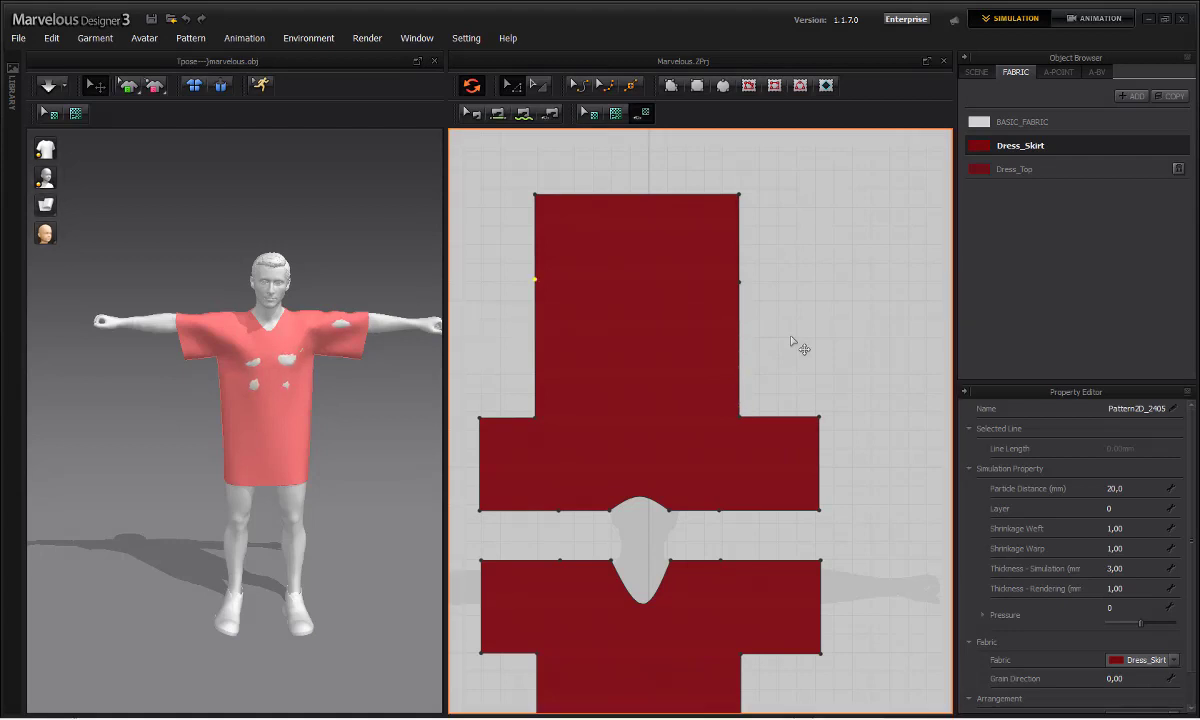
pyautogui.hotkey('ctrl', 'z')
pyautogui.hotkey('ctrl', 'z')
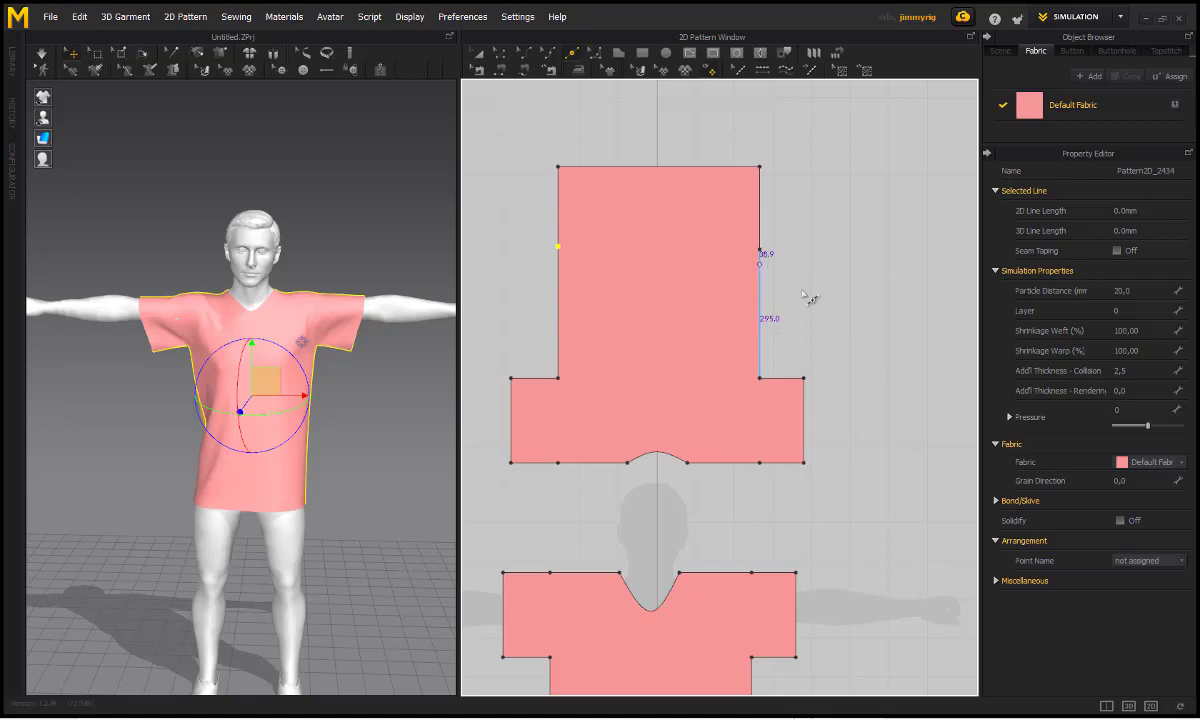
# - In the new Marvelous Designer, add rows of points along both body side edges of the back pattern
pyautogui.click(806, 334)
pyautogui.click(559, 272)
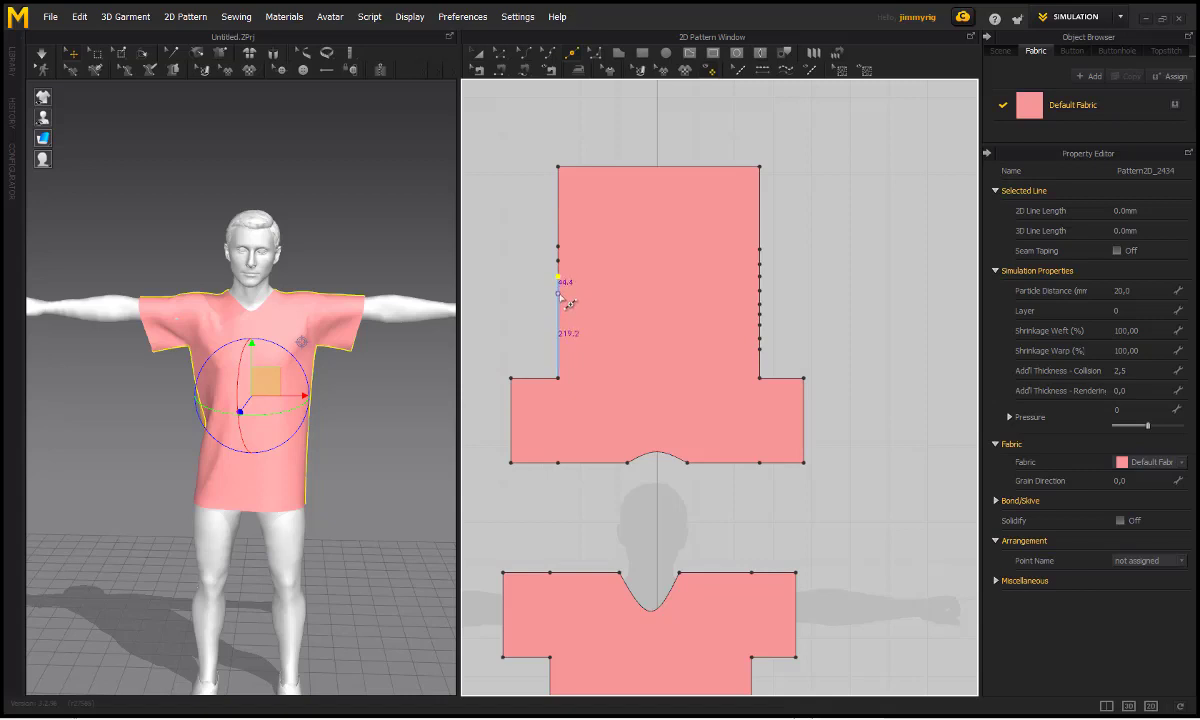
pyautogui.click(562, 299)
pyautogui.click(562, 313)
pyautogui.click(565, 338)
# - Undo all the points added to the back pattern's side edges and return to the pattern transform tool
pyautogui.hotkey('ctrl', 'z')
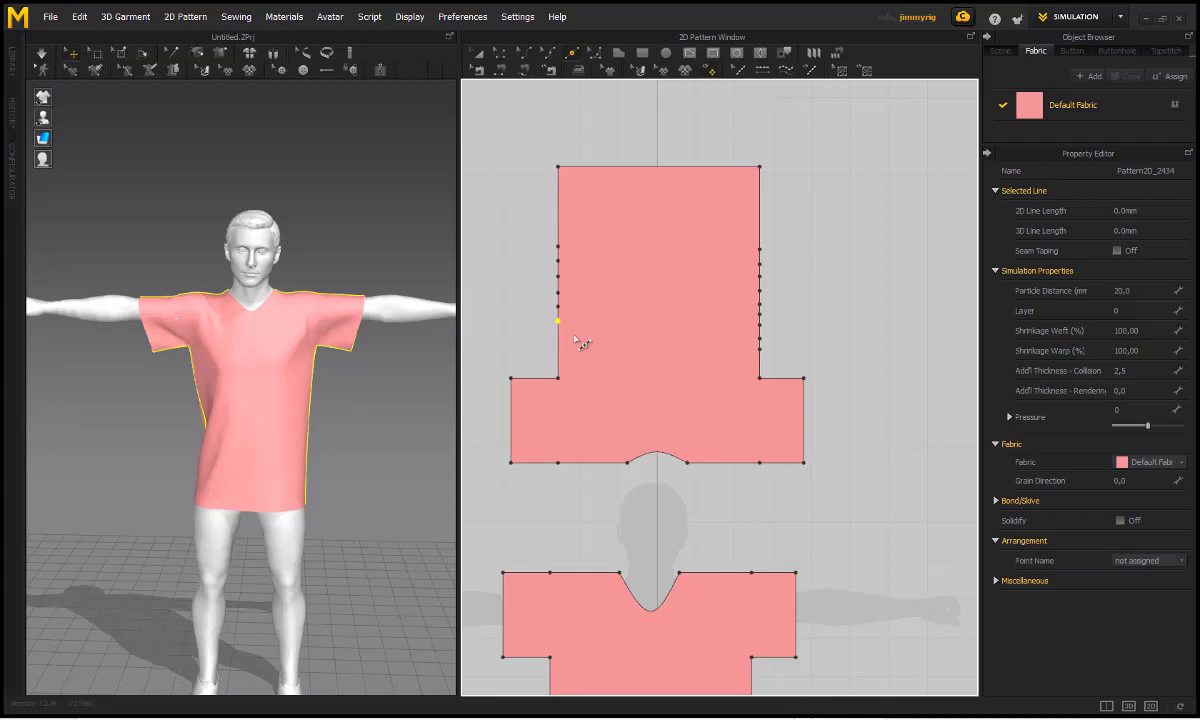
pyautogui.scroll(3, 578, 342)
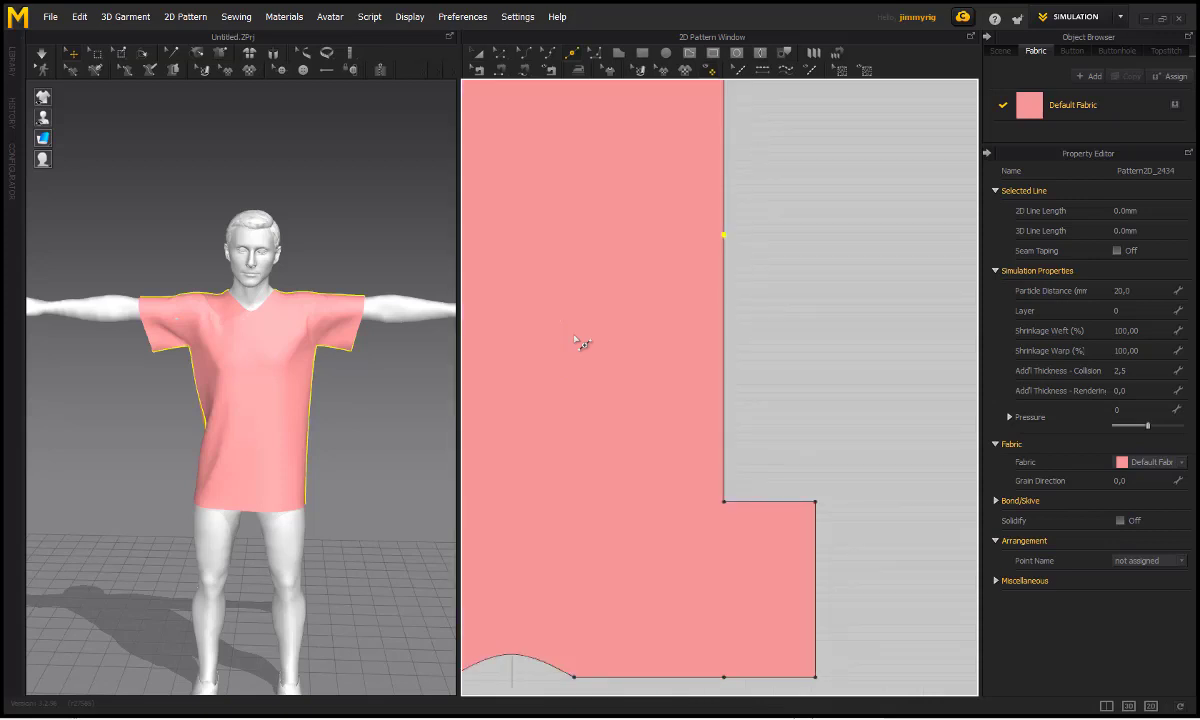
pyautogui.click(742, 212)
pyautogui.scroll(-5, 707, 236)
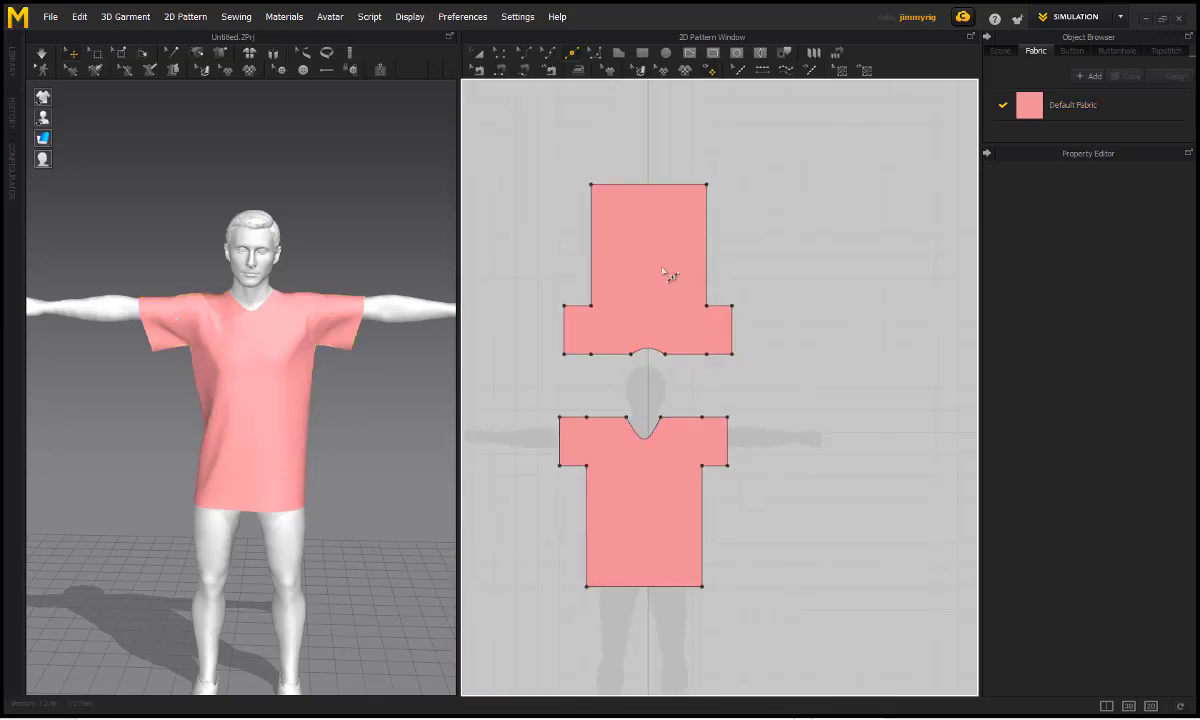
pyautogui.scroll(2, 670, 273)
pyautogui.moveTo(680, 280); pyautogui.dragTo(741, 258, button='right')
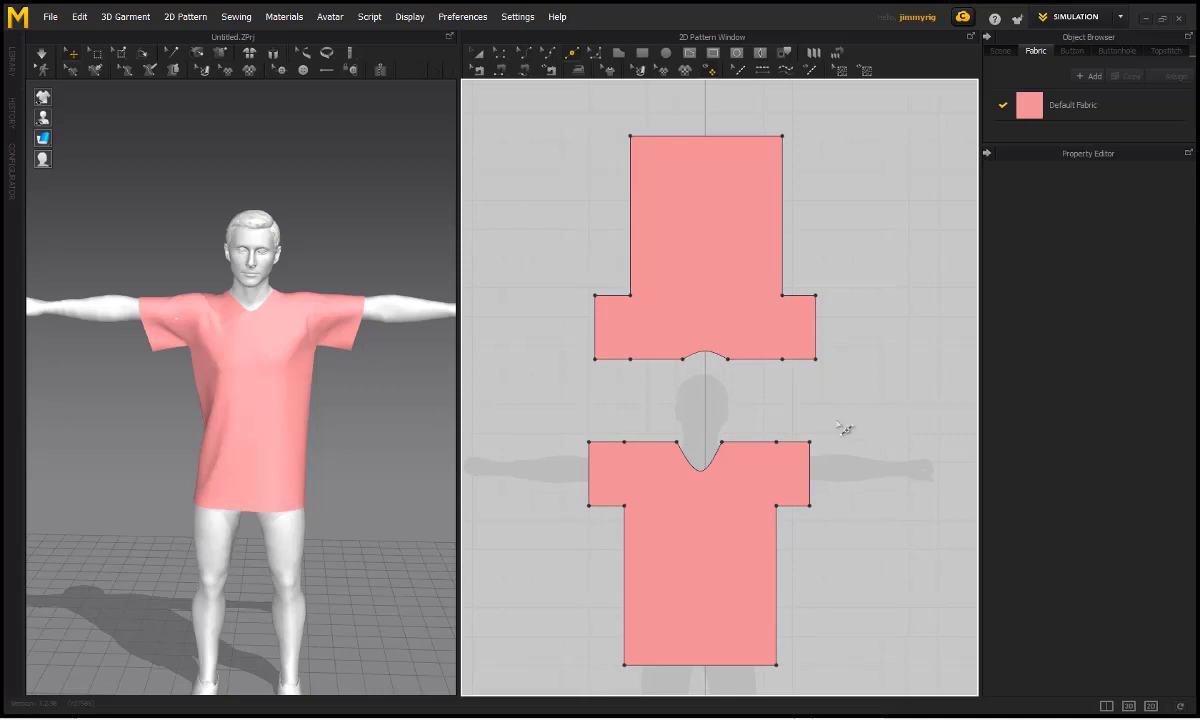
pyautogui.click(476, 52)
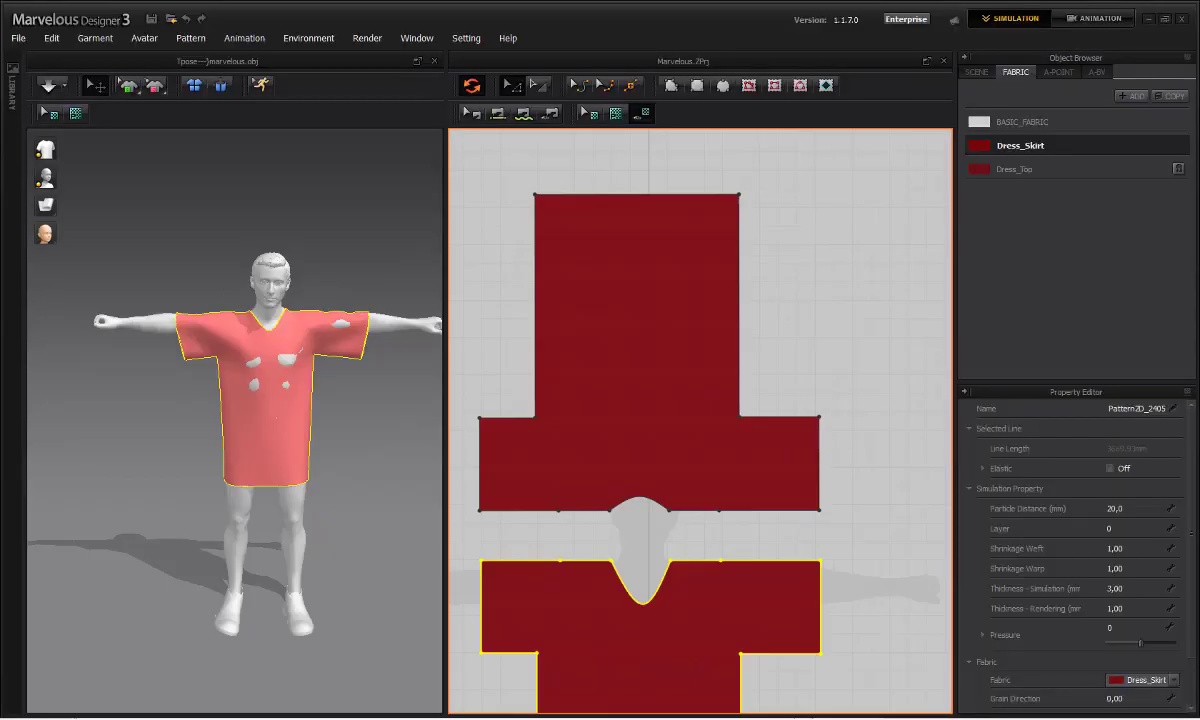
# - Switch to Marvelous Designer 3 and simulate the shirt so it drapes over the avatar, viewed at an angle
pyautogui.moveTo(375, 415); pyautogui.dragTo(314, 402, button='right')
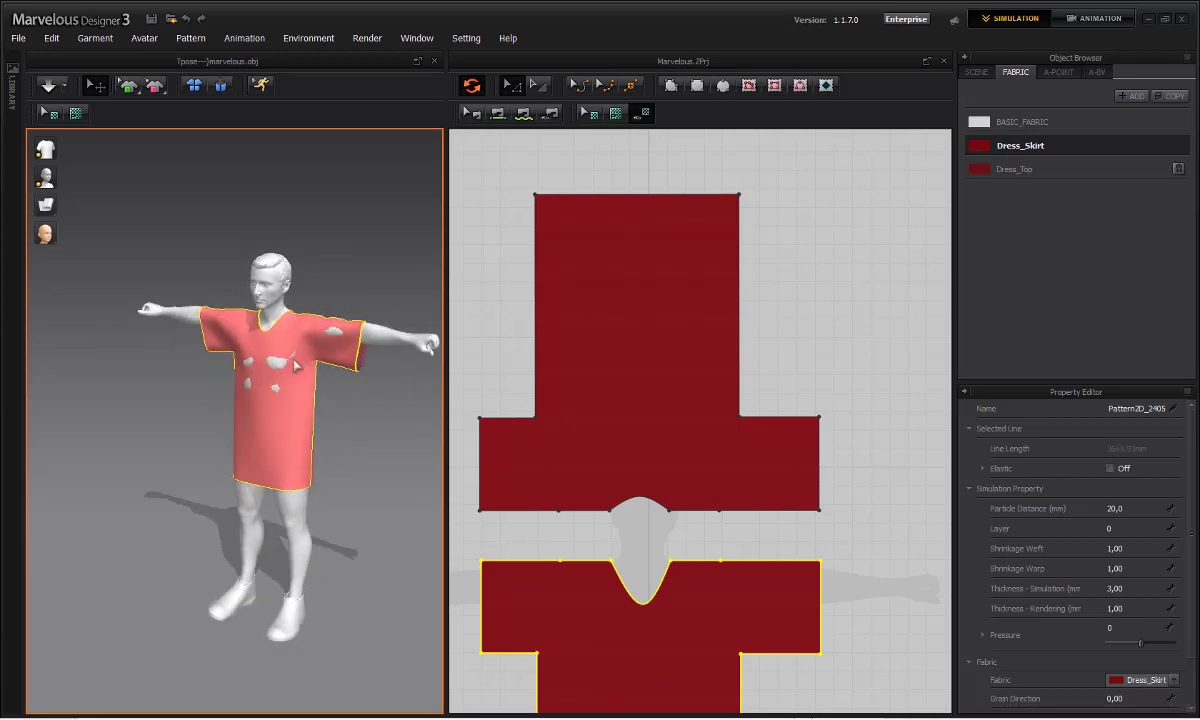
pyautogui.click(52, 88)
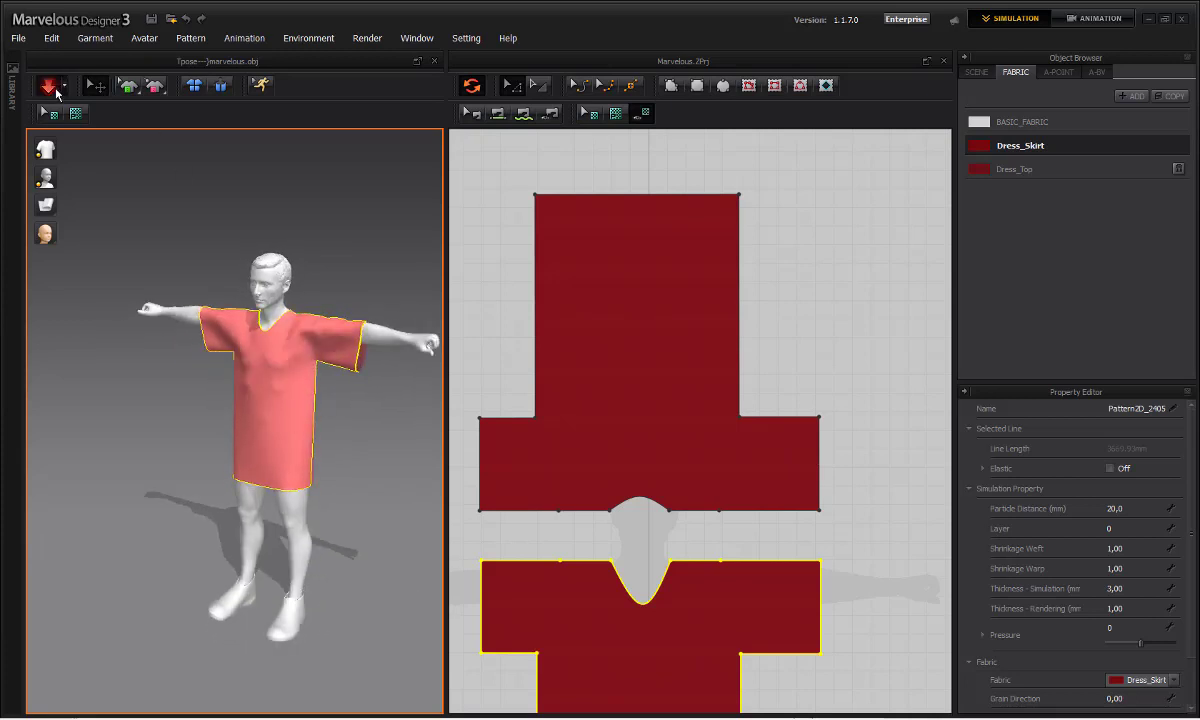
# - Stop the cloth simulation, change to animation mode and record the shirt's animation on the running avatar over frames 0 to 300
pyautogui.click(52, 88)
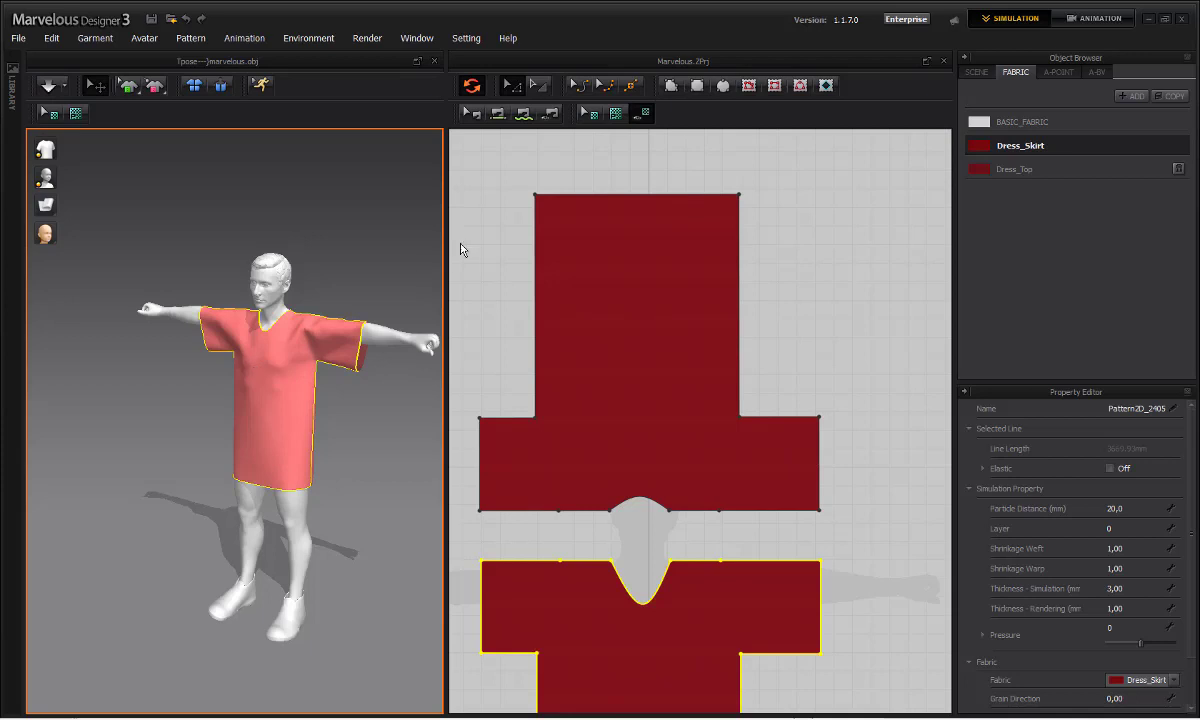
pyautogui.click(1100, 18)
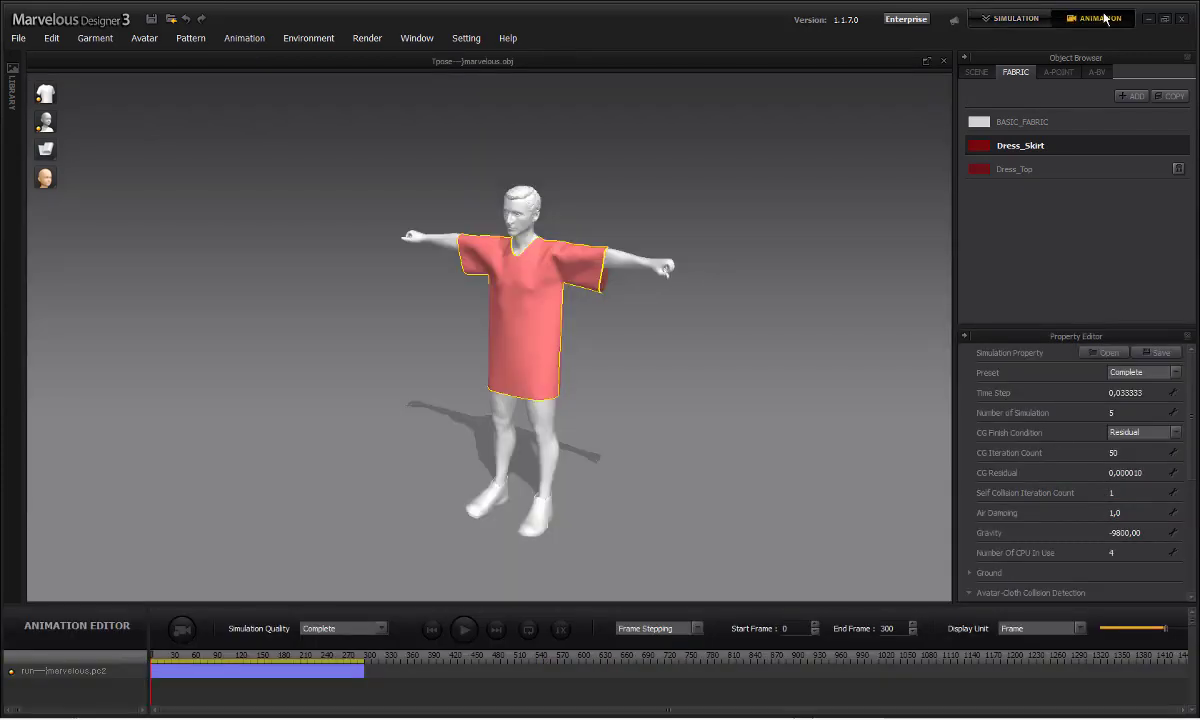
pyautogui.moveTo(635, 383); pyautogui.dragTo(585, 375, button='right')
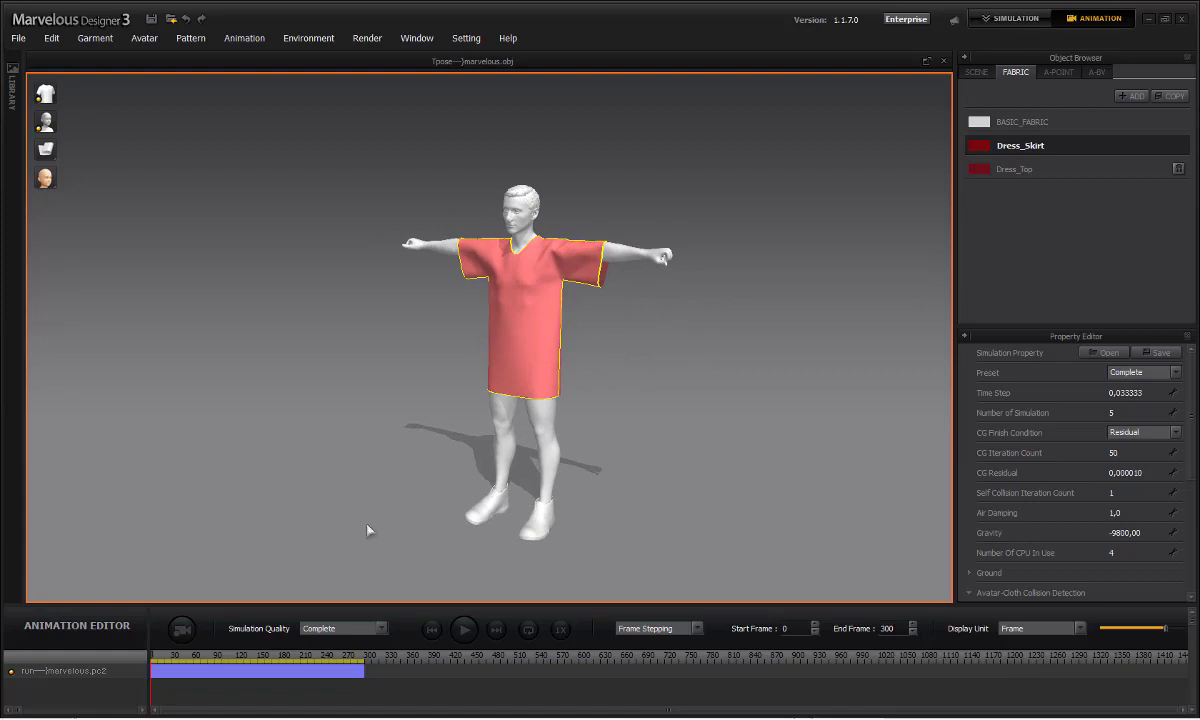
pyautogui.click(181, 630)
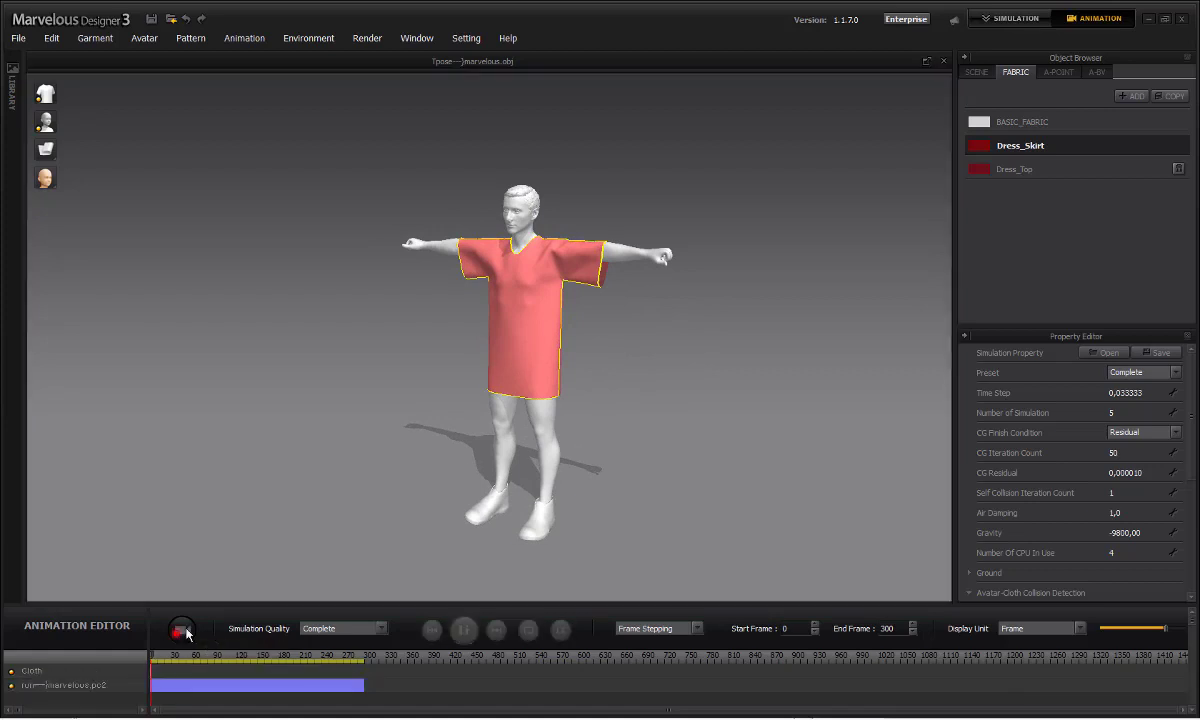
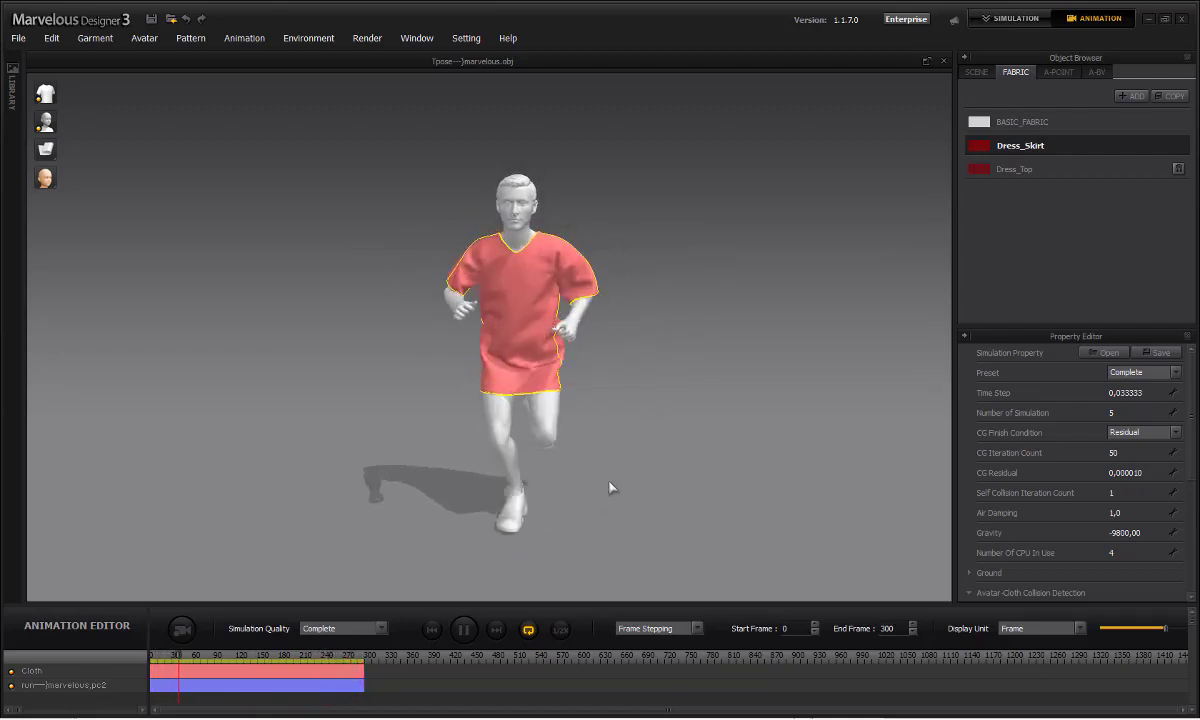
# - Switch to Marvelous Designer 7, set the recorded shirt animation's playback speed to 1X and stop the playback
pyautogui.moveTo(500, 716)
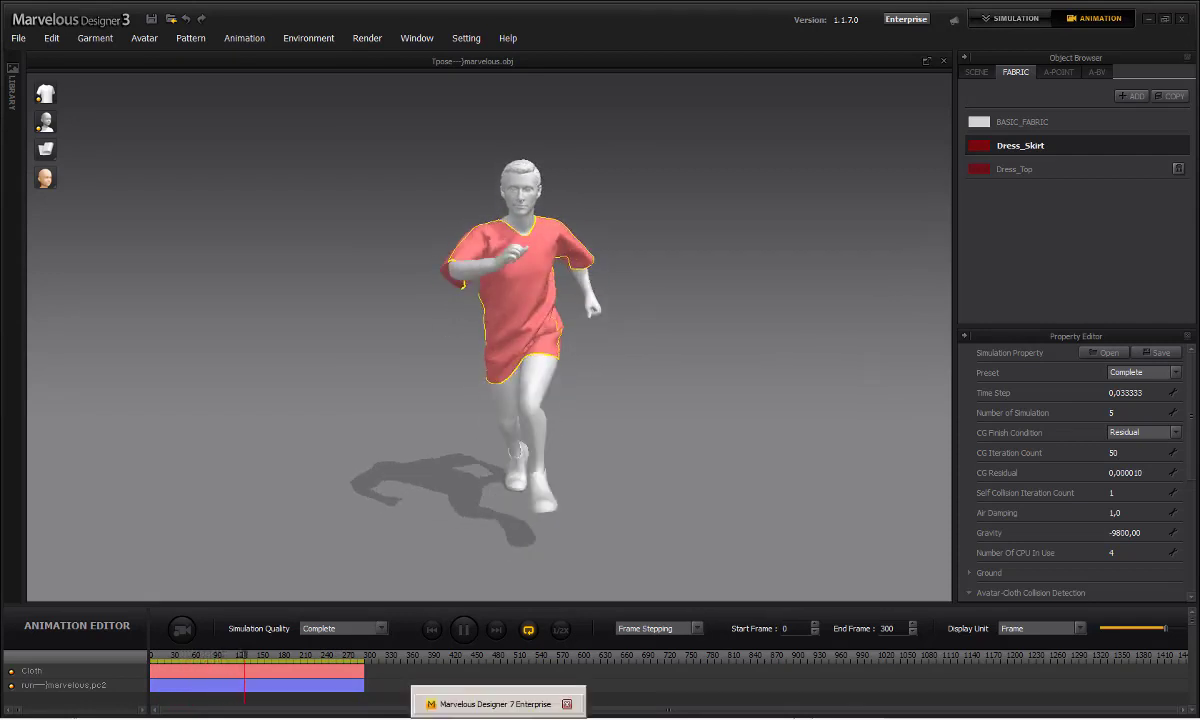
pyautogui.click(495, 704)
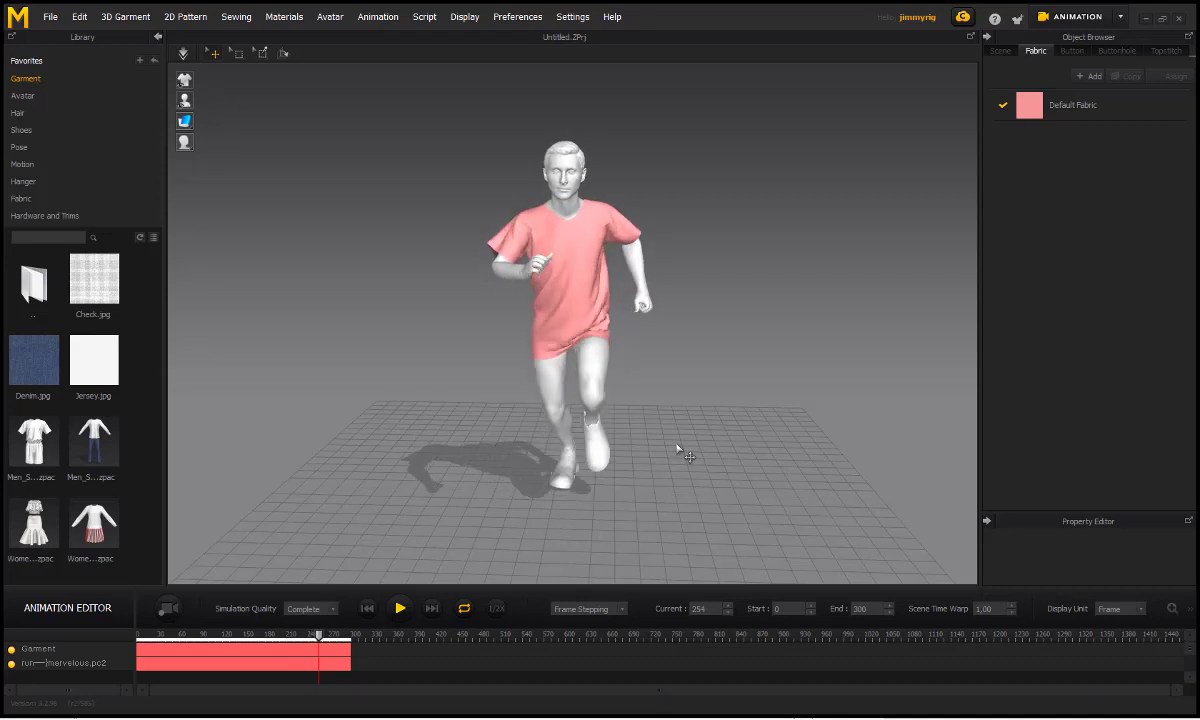
pyautogui.click(497, 609)
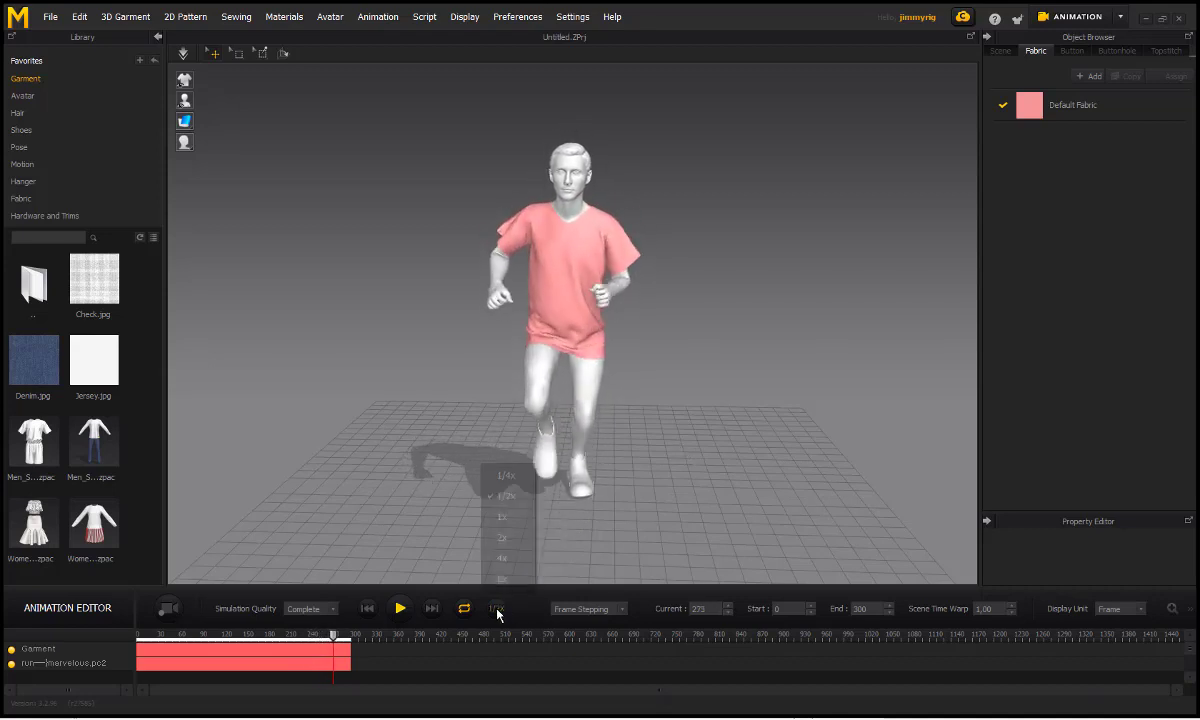
pyautogui.click(500, 519)
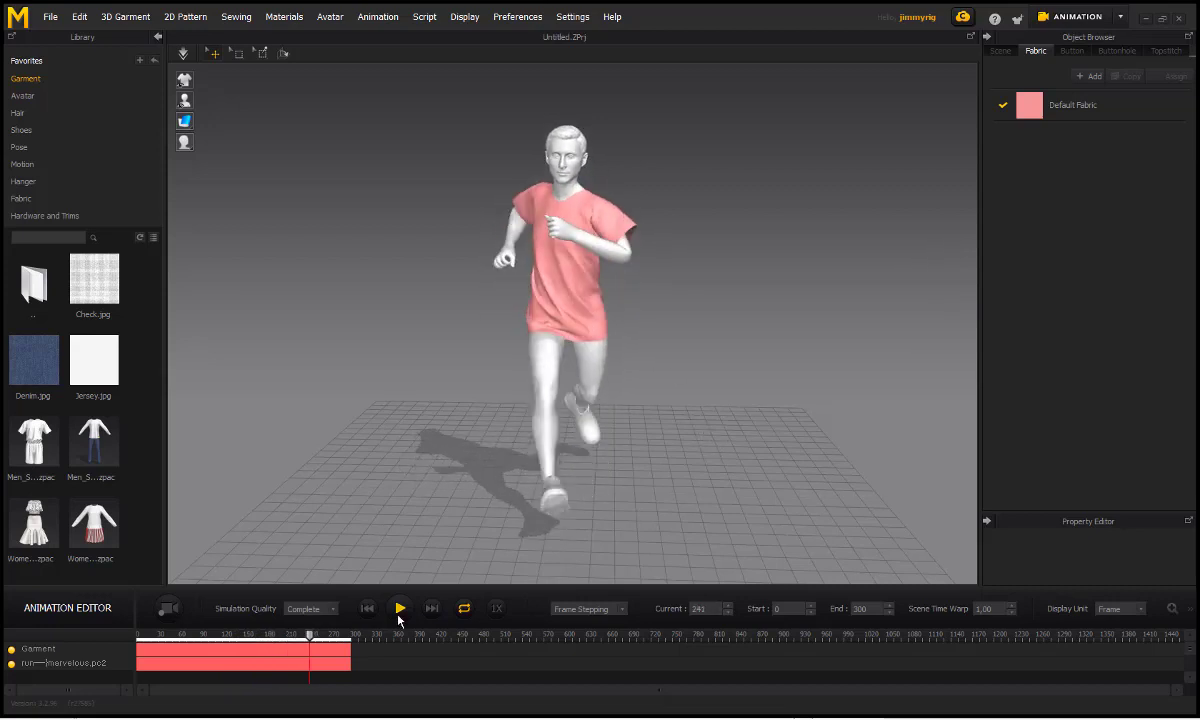
pyautogui.press('space')
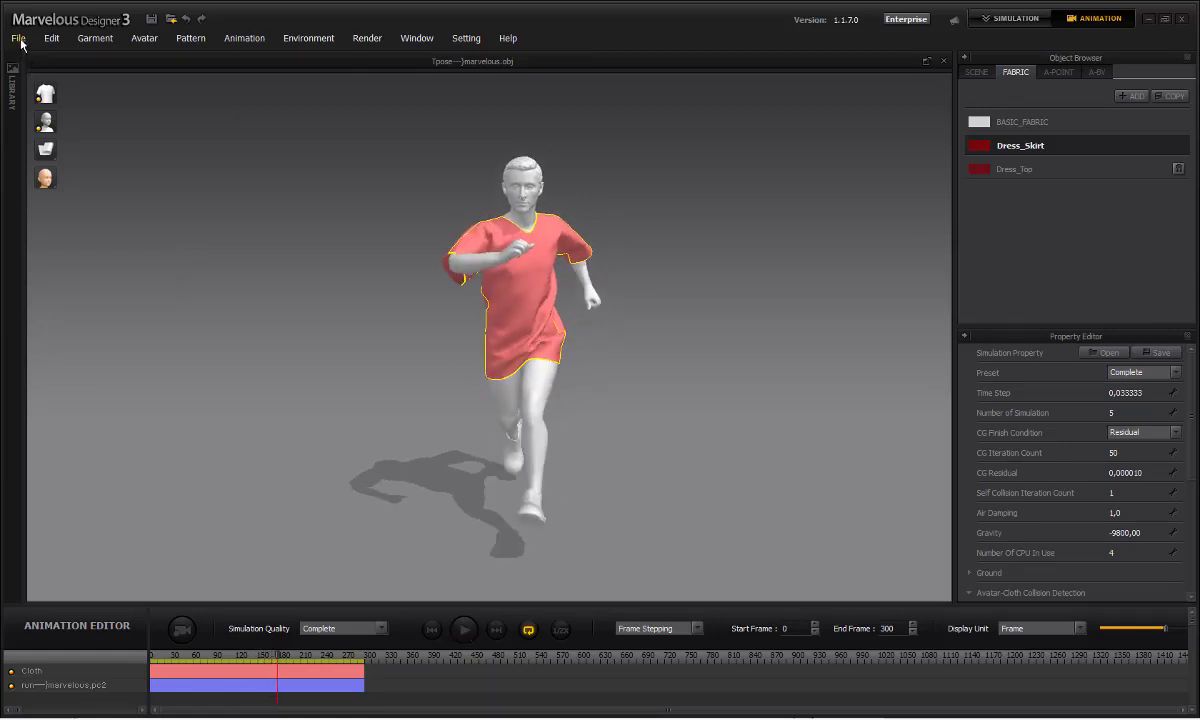
# - Switch to Marvelous Designer 3 and save the garment animation as a Point Cache 2 file named "from marvelous 3" in the anim folder
pyautogui.click(19, 39)
pyautogui.moveTo(60, 139)
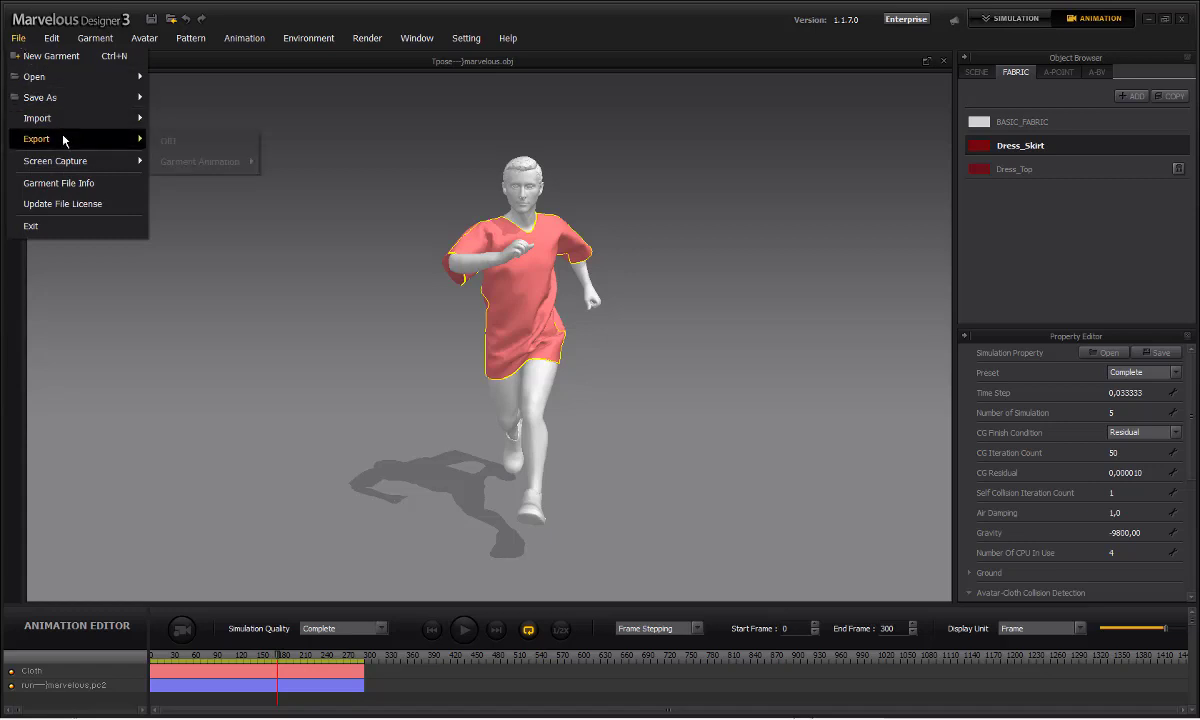
pyautogui.moveTo(194, 162)
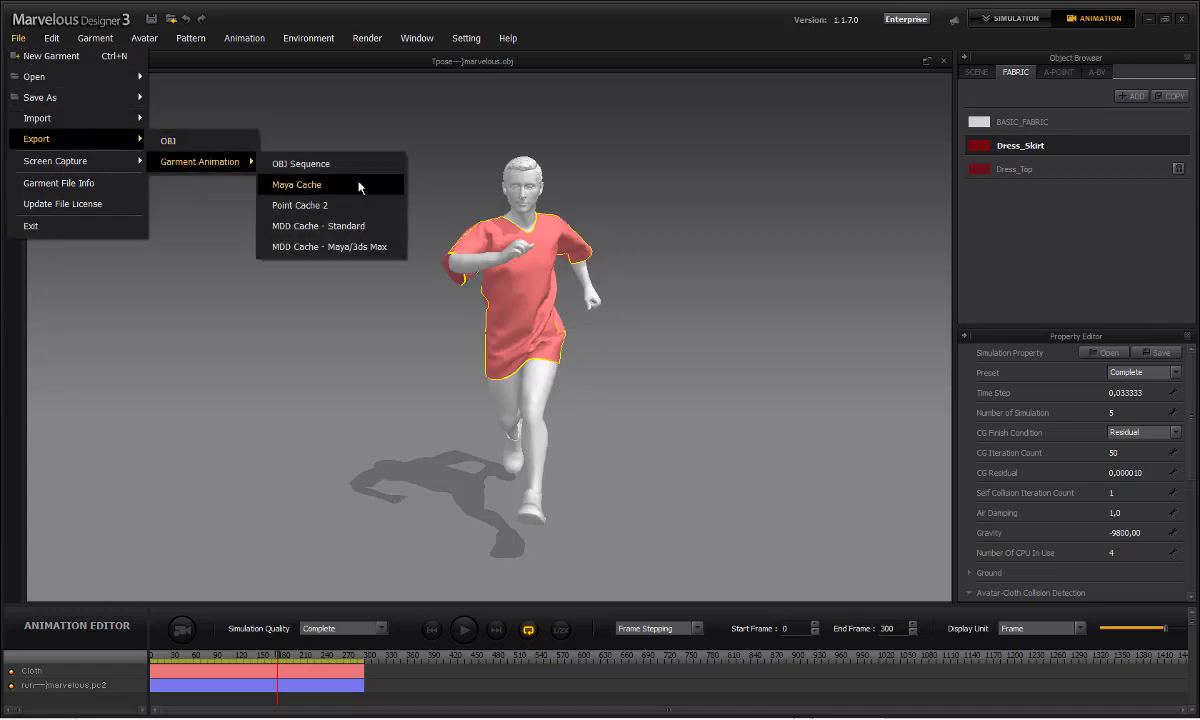
pyautogui.click(322, 203)
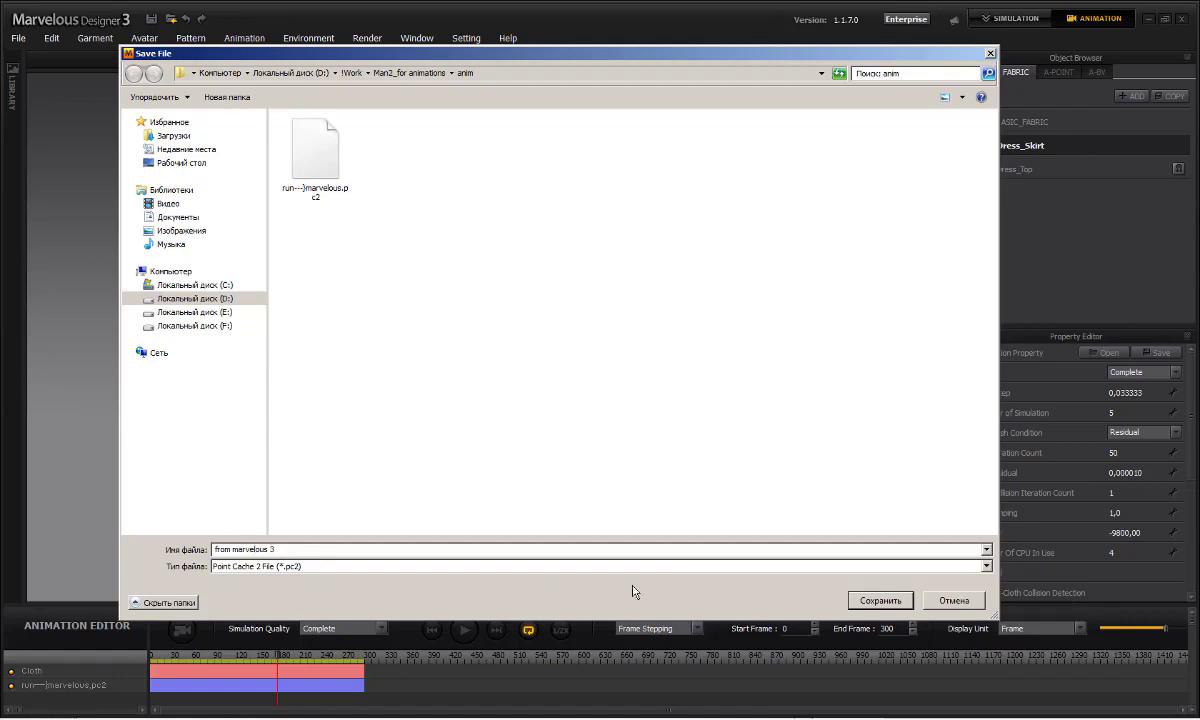
pyautogui.click(880, 601)
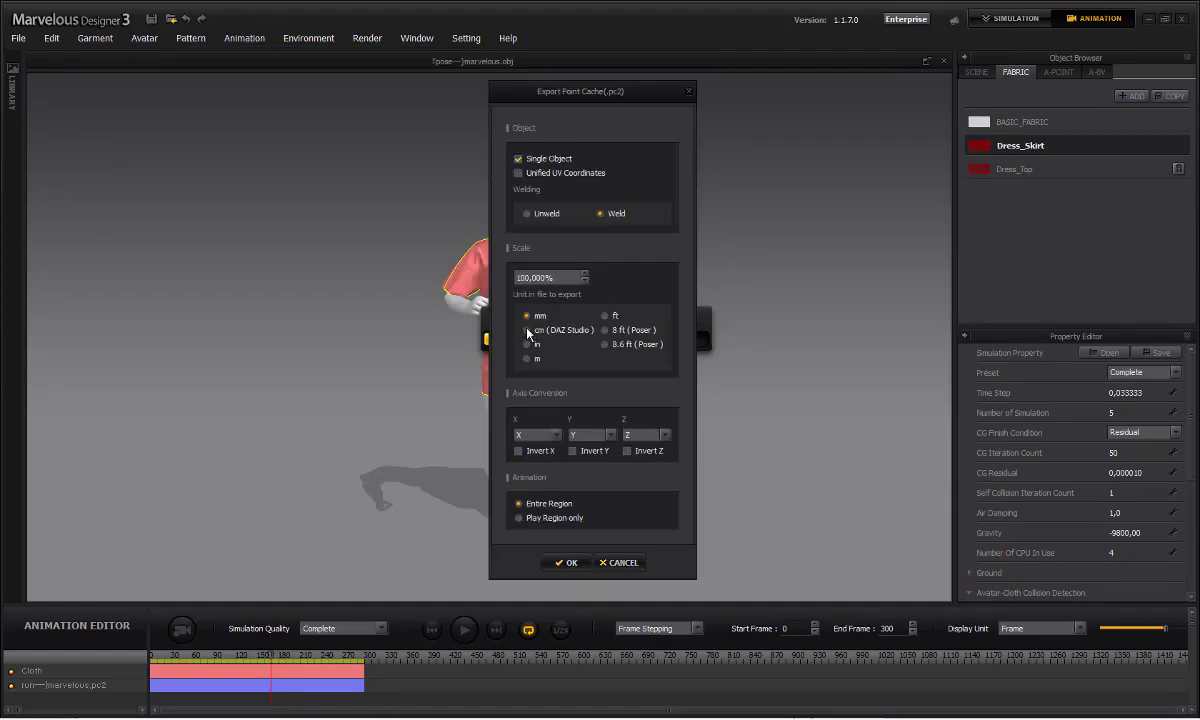
# - Set the point cache export units to cm, adjust the Y axis conversion and export the entire region
pyautogui.click(527, 330)
pyautogui.click(586, 440)
pyautogui.click(573, 452)
pyautogui.click(577, 566)
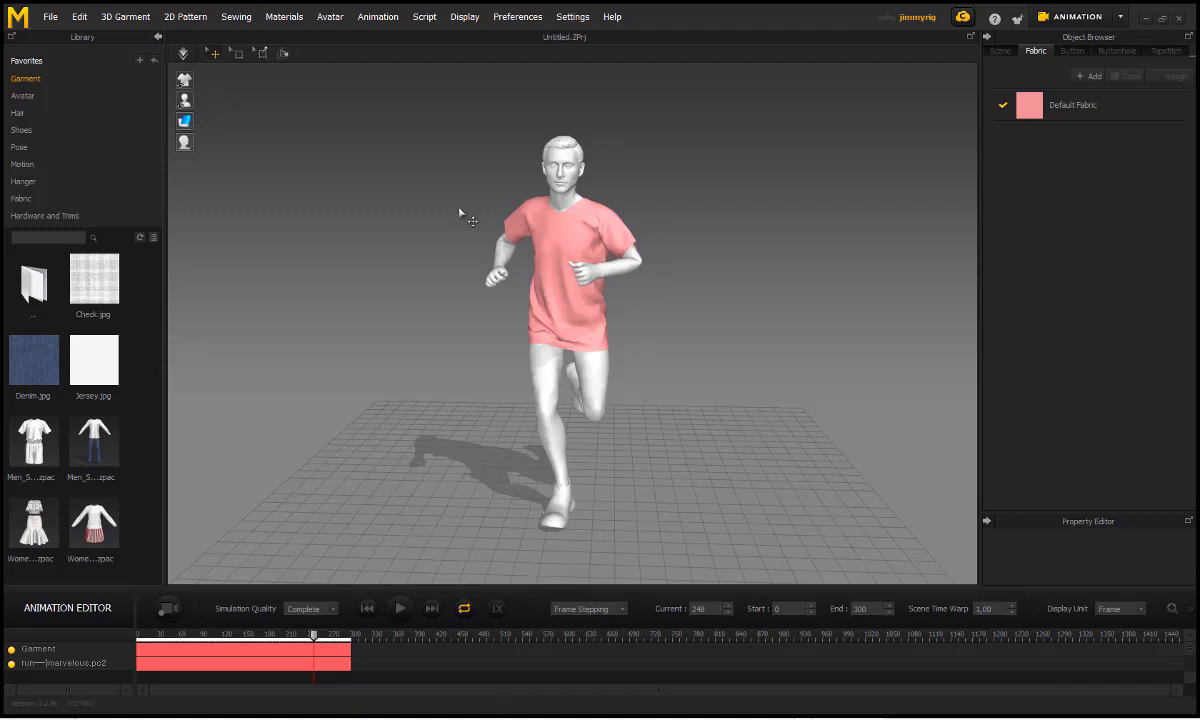
# - In Marvelous Designer 7, export the animation as Point Cache 2 file "from marvelous 7.pc2": single welded object, cm, axes X, inverted Z (Up), Y
pyautogui.click(50, 17)
pyautogui.moveTo(76, 207)
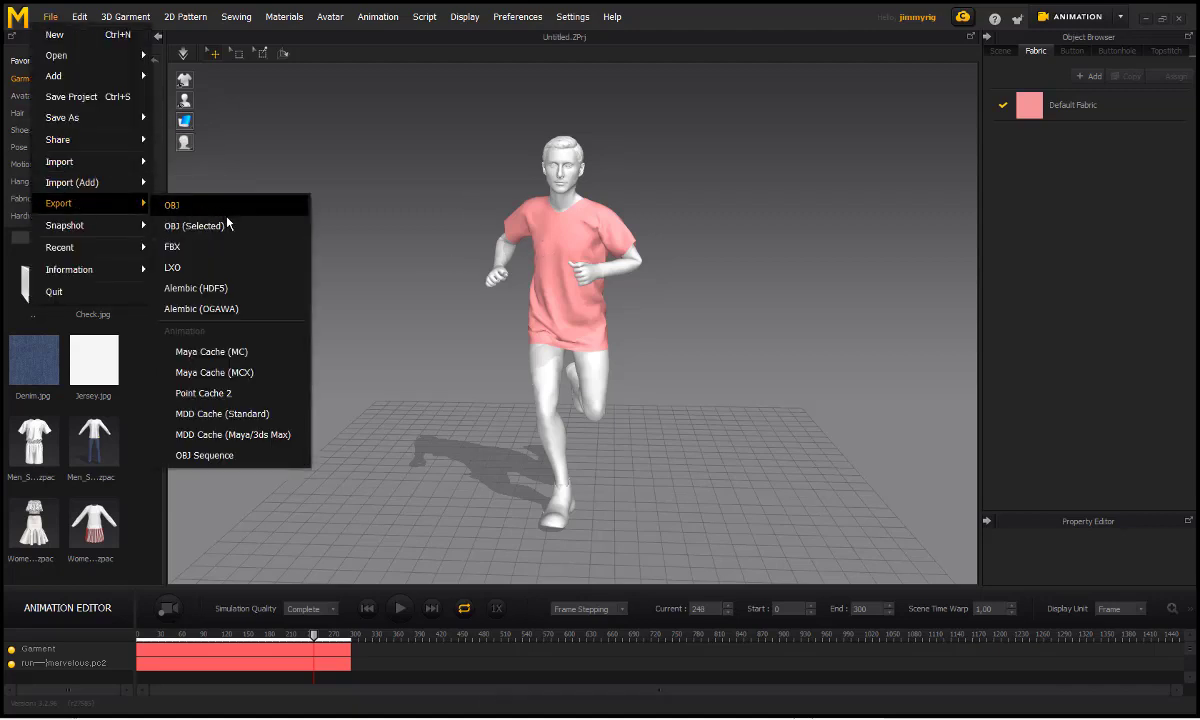
pyautogui.click(219, 395)
pyautogui.click(482, 122)
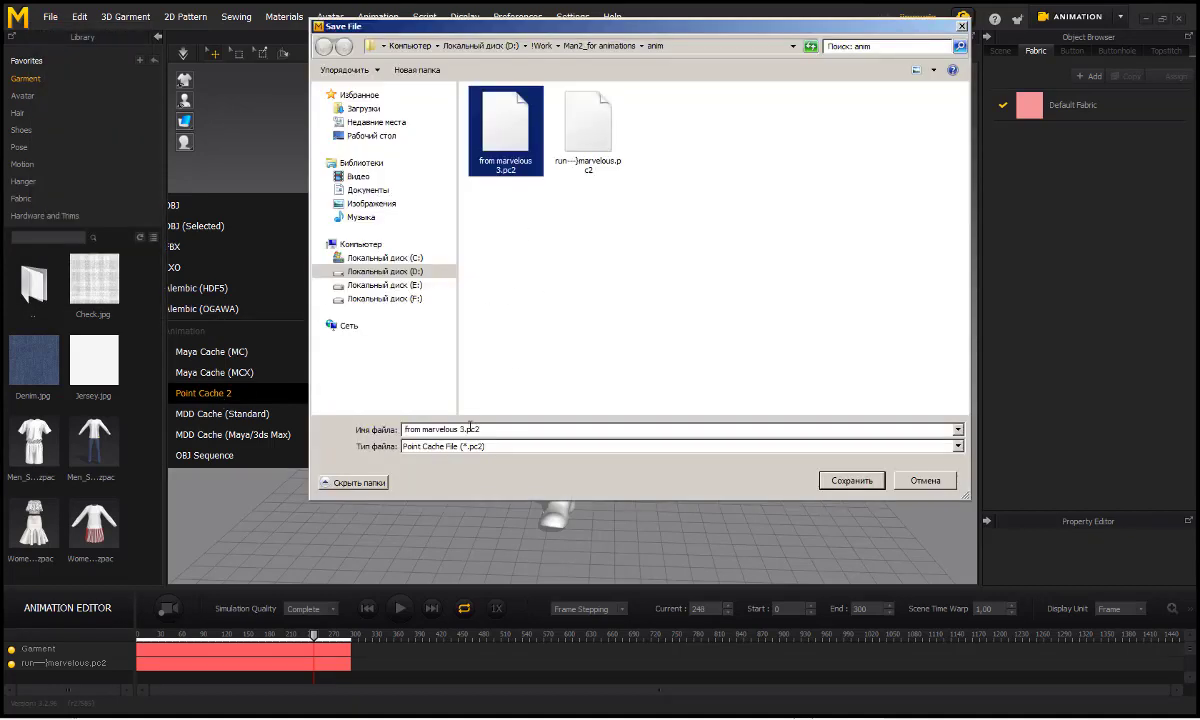
pyautogui.click(470, 428)
pyautogui.click(461, 429)
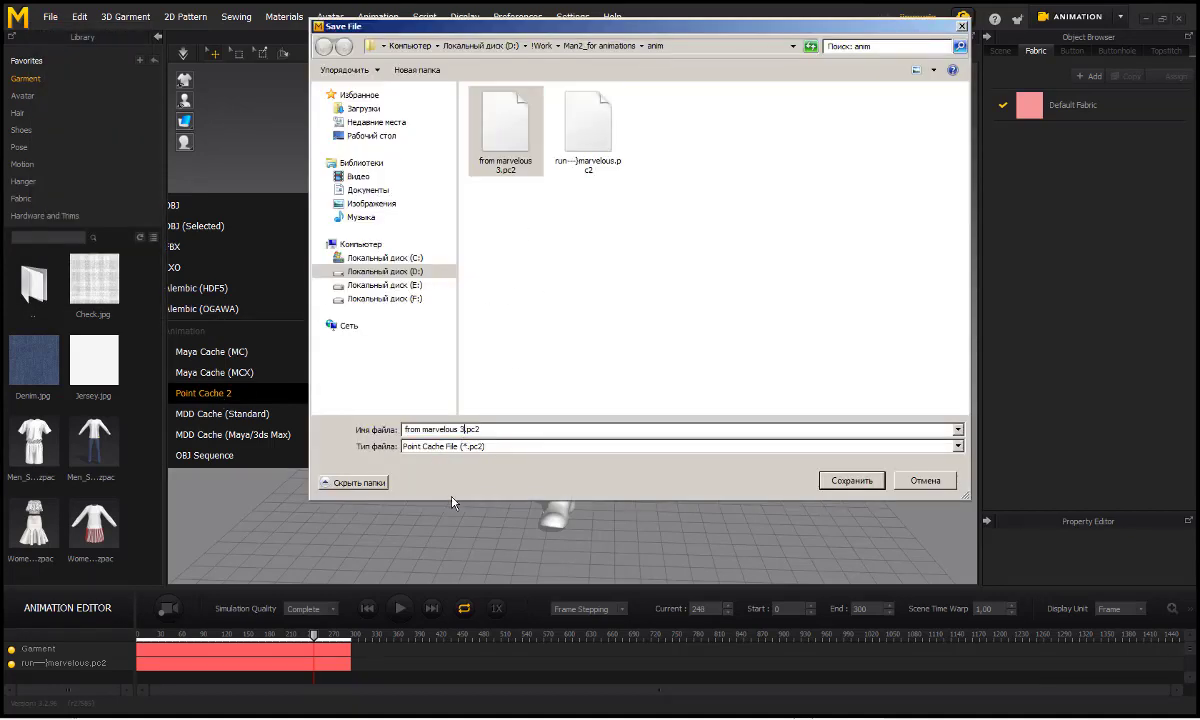
pyautogui.press('BackSpace')
pyautogui.write('7')
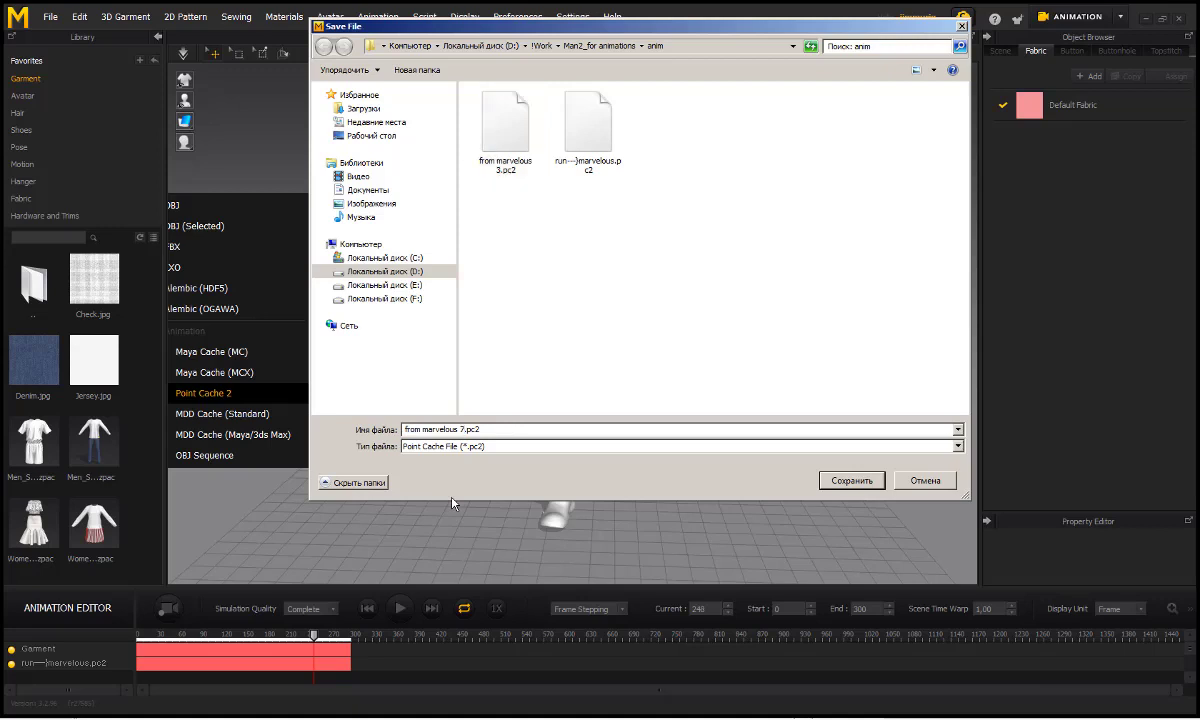
pyautogui.click(845, 480)
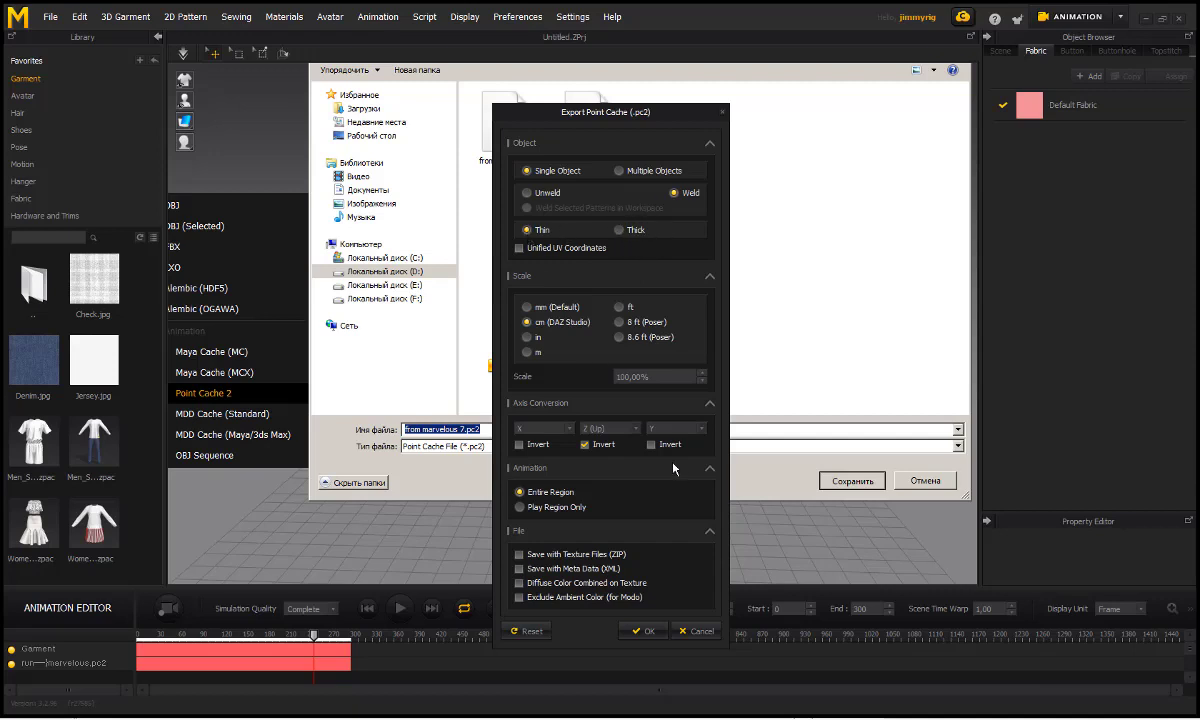
pyautogui.click(643, 631)
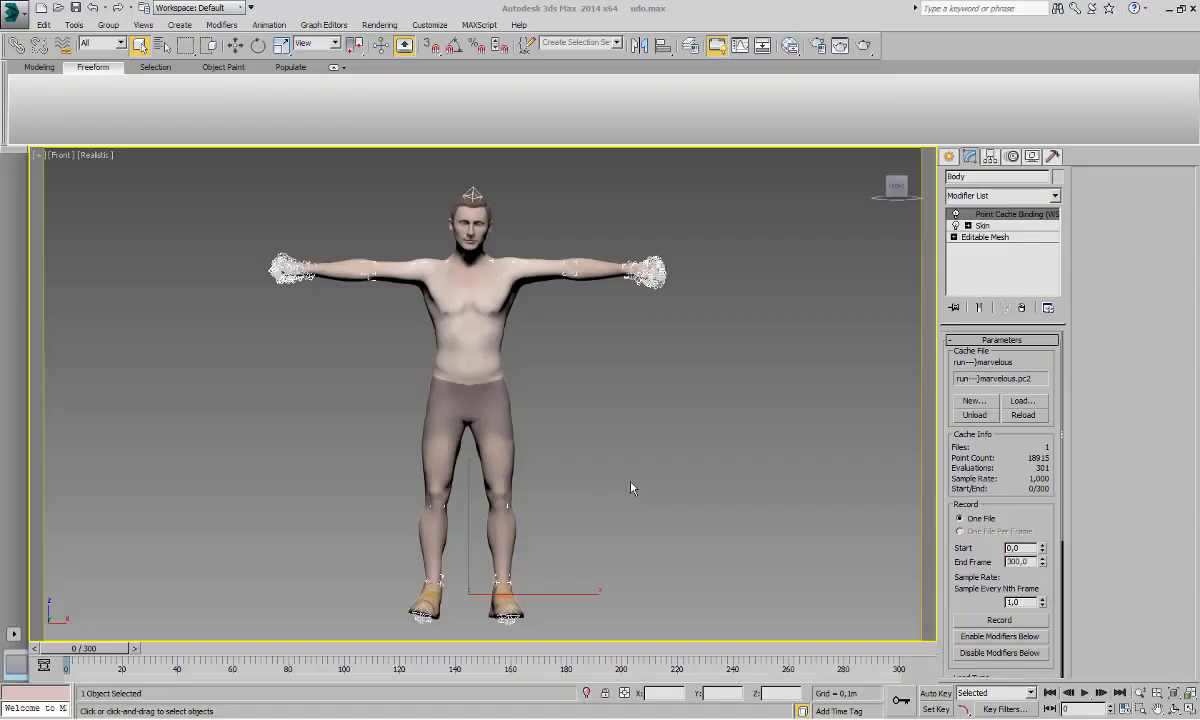
# - Switch to 3ds Max and import "from marvelous 3.obj" from the anim folder into the avatar scene with the shown OBJ options
pyautogui.click(591, 450)
pyautogui.keyDown('alt'); pyautogui.moveTo(566, 428); pyautogui.dragTo(603, 420, button='middle'); pyautogui.keyUp('alt')
pyautogui.scroll(-5, 603, 420)
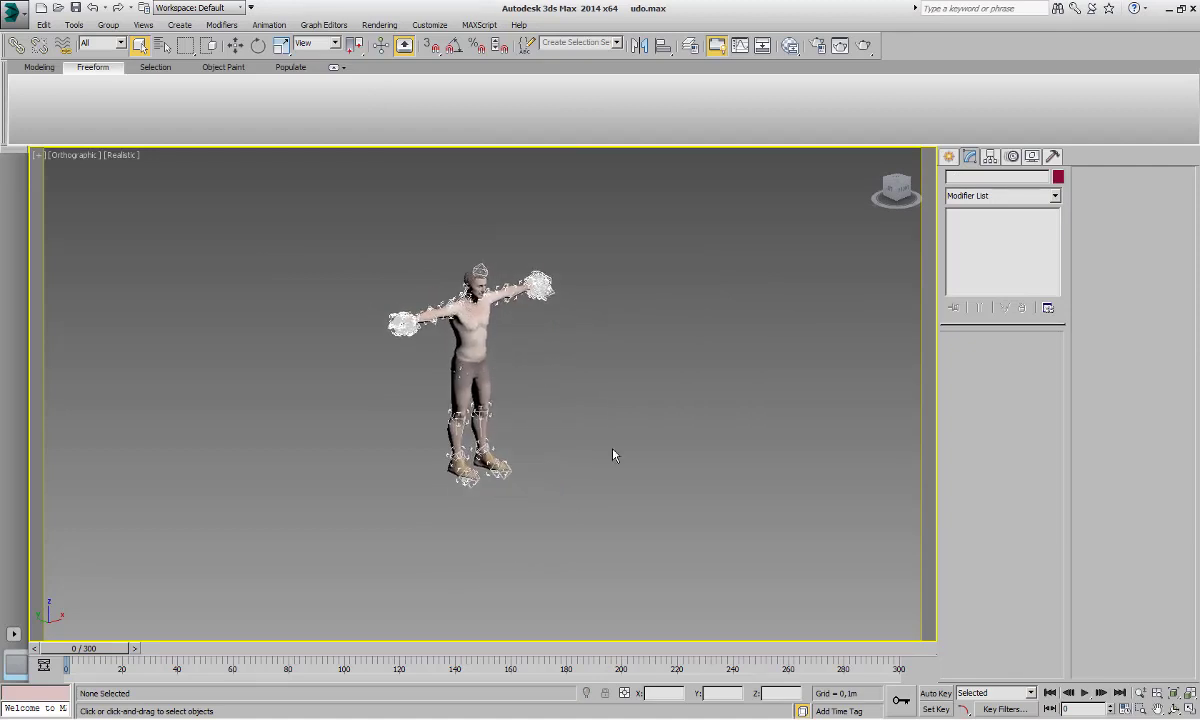
pyautogui.hotkey('ctrl', 'i')
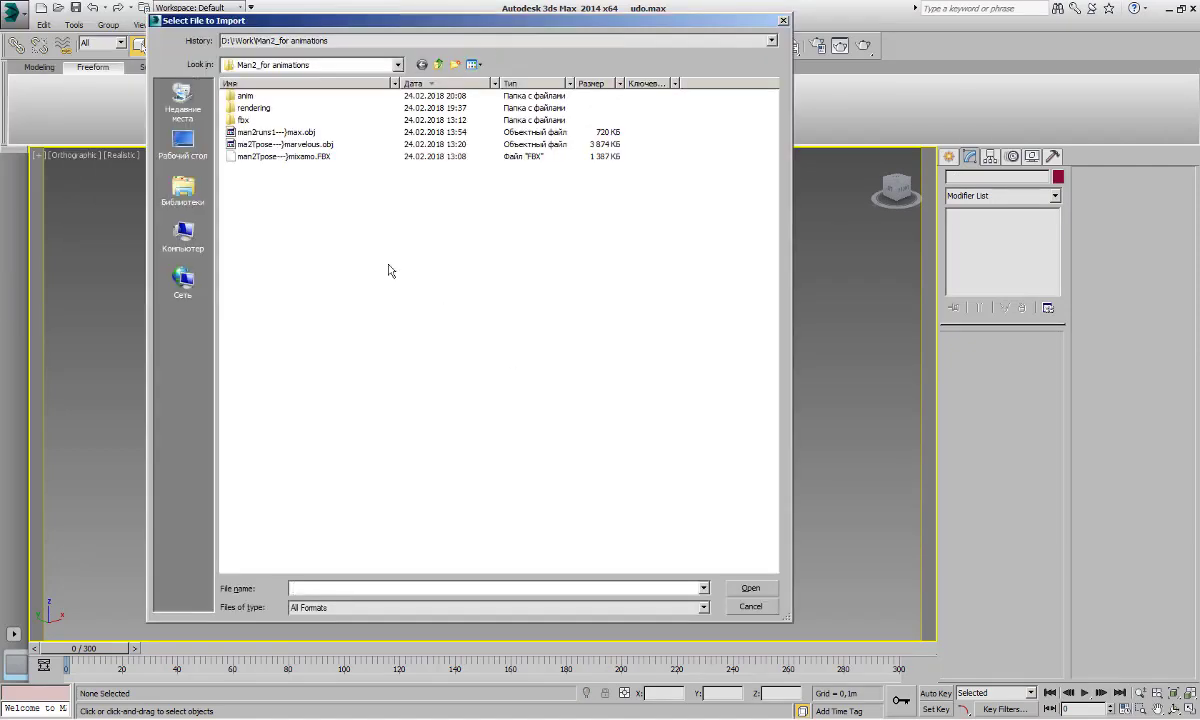
pyautogui.doubleClick(245, 96)
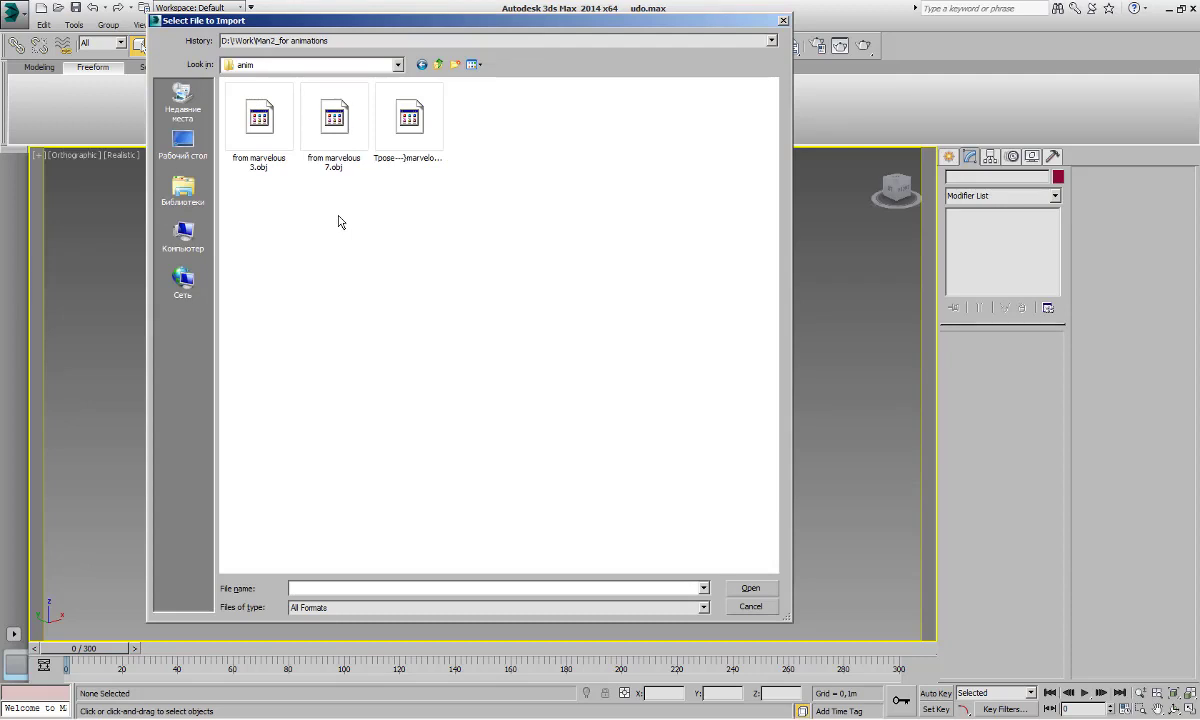
pyautogui.doubleClick(253, 115)
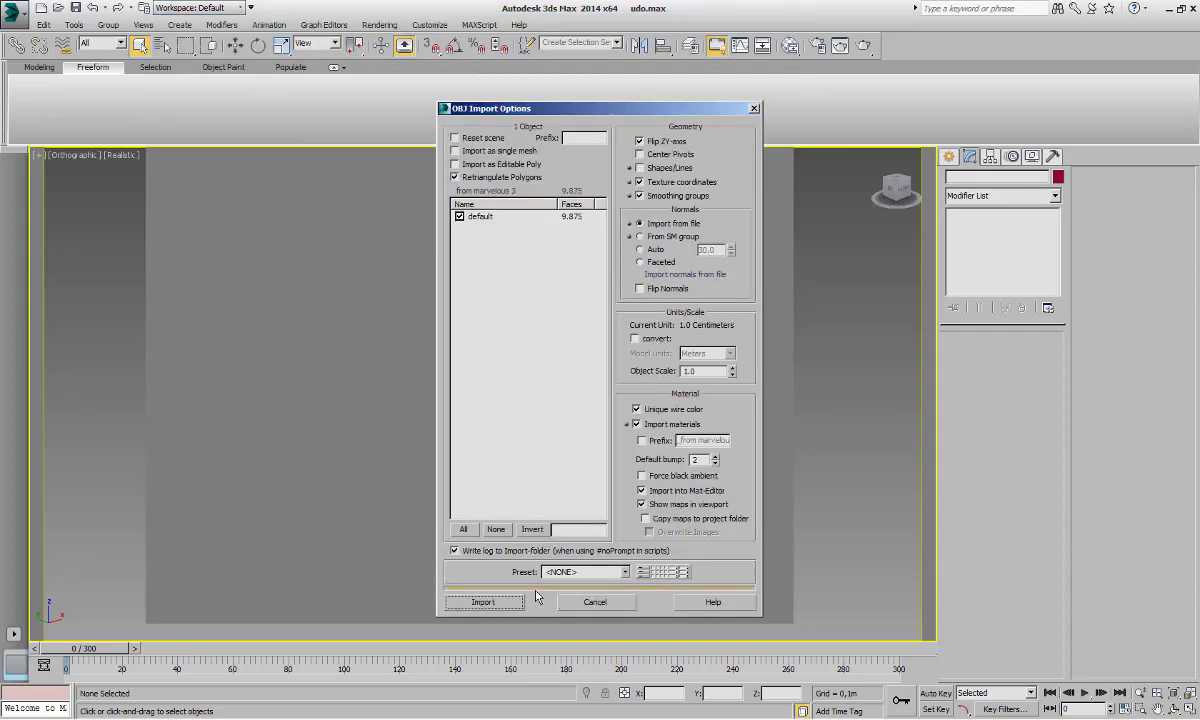
pyautogui.click(503, 605)
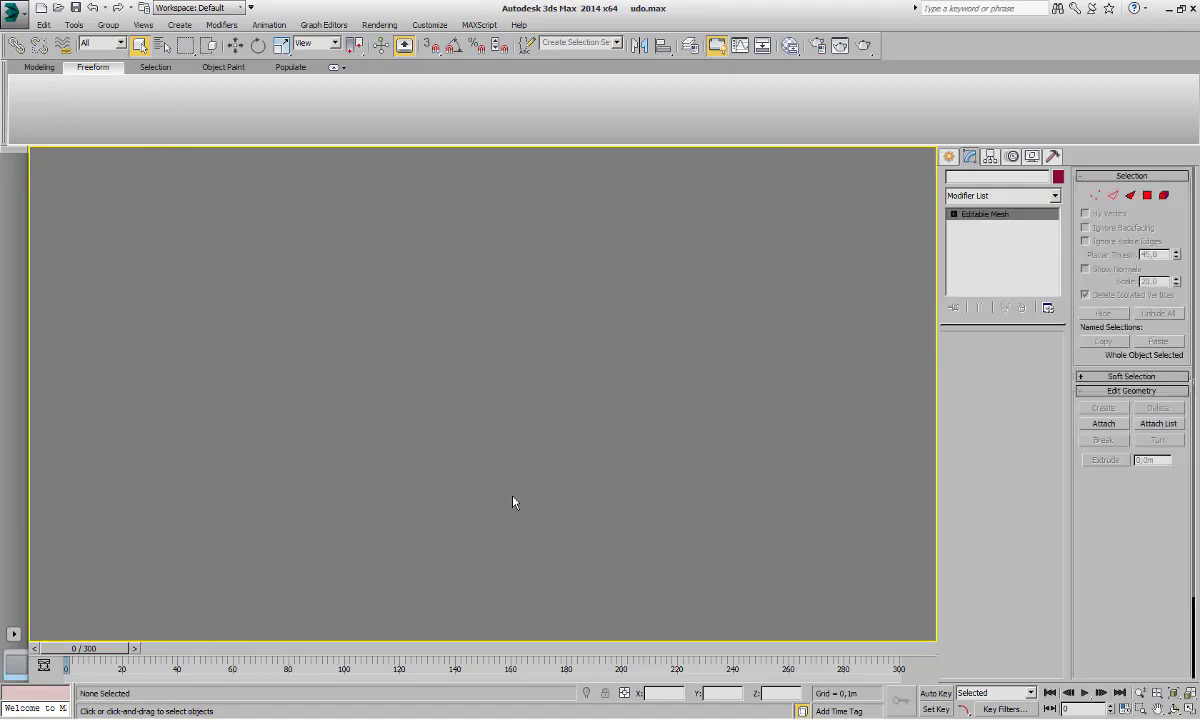
# - Examine the imported shirt's mesh density in wireframe up close, and return to the realistic shaded display
pyautogui.scroll(-5, 480, 464)
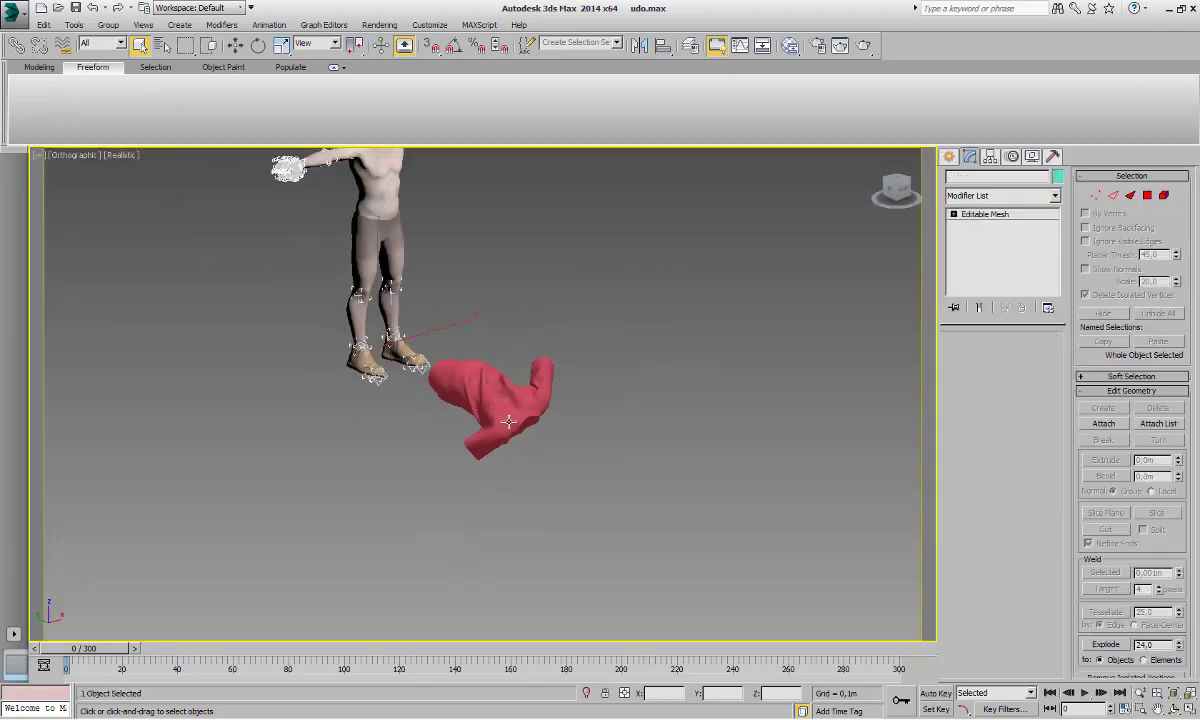
pyautogui.scroll(2, 497, 421)
pyautogui.scroll(-2, 497, 421)
pyautogui.press('F3')
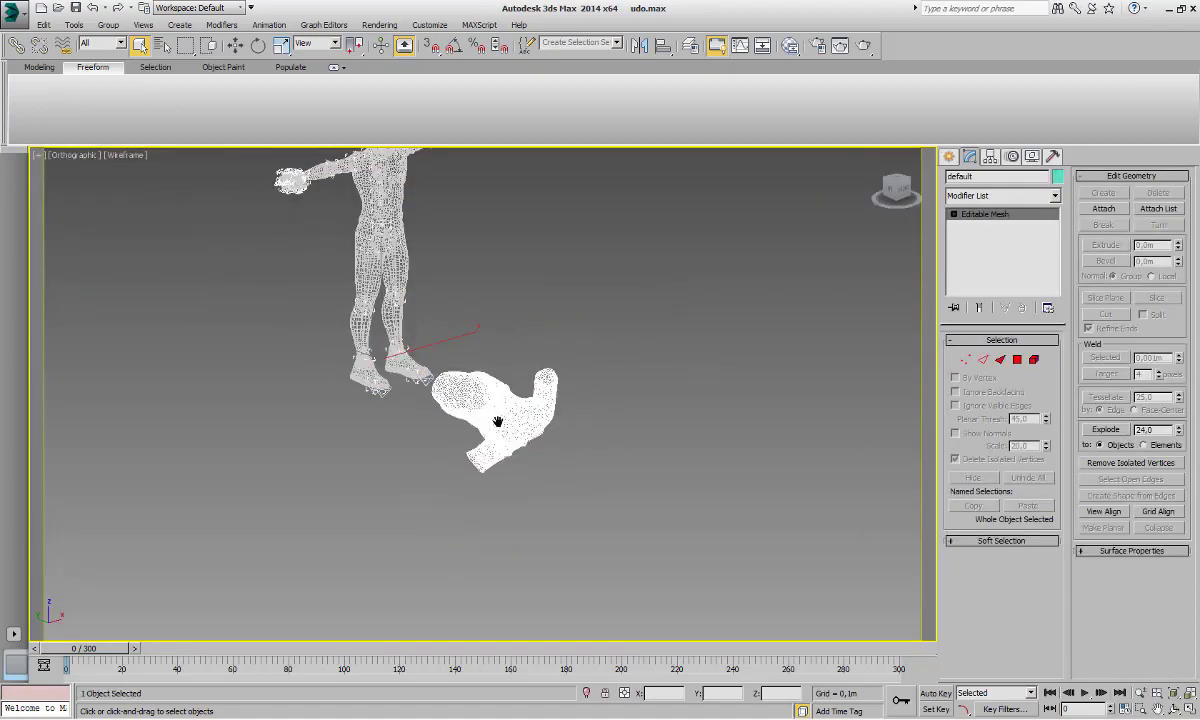
pyautogui.scroll(8, 497, 421)
pyautogui.scroll(-8, 510, 413)
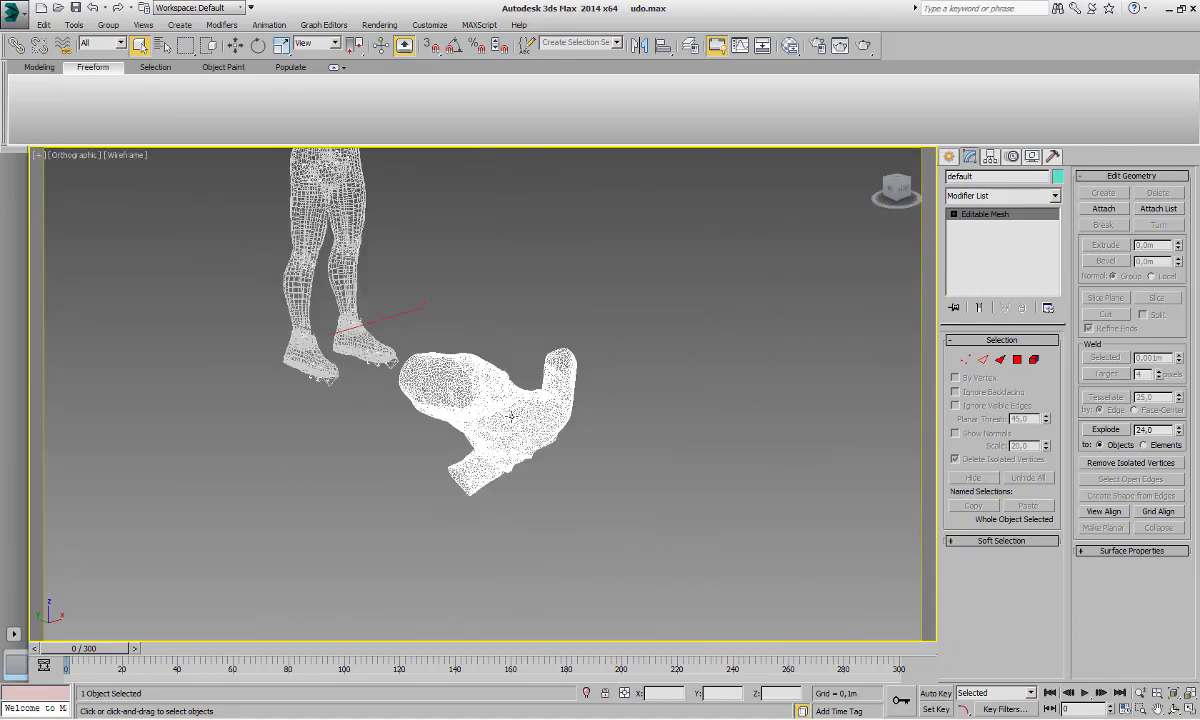
pyautogui.press('F3')
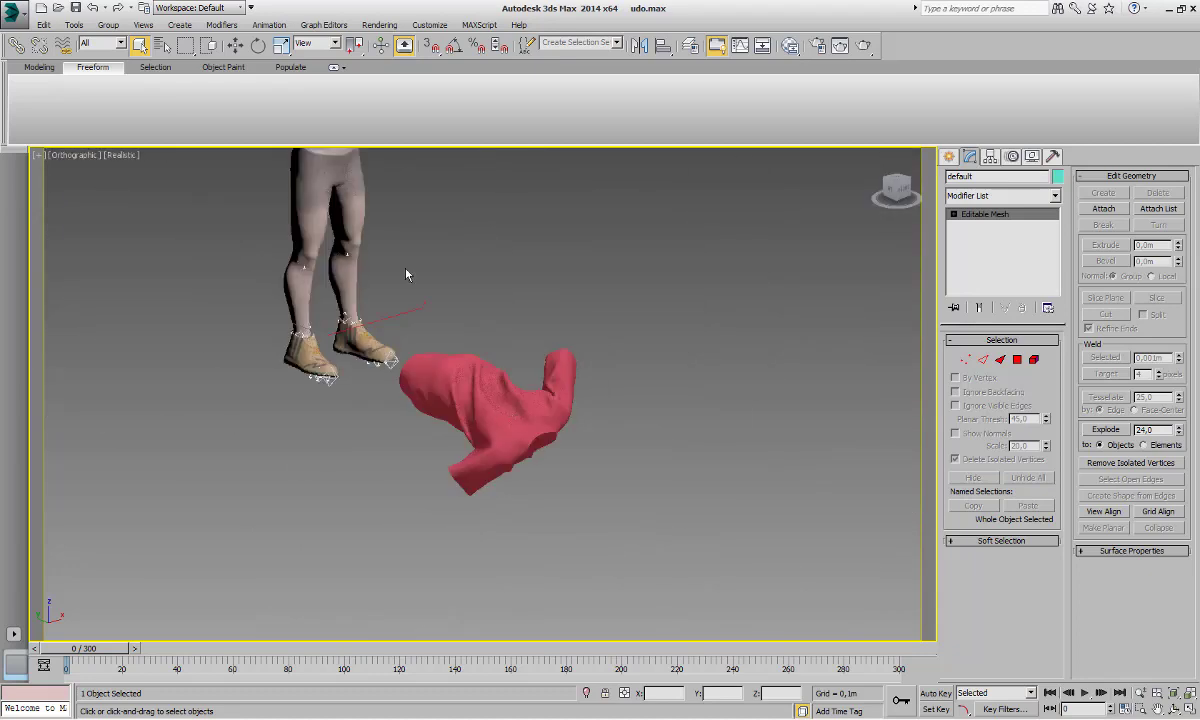
# - Try applying the object-space Point Cache modifier to the imported shirt, and undo it
pyautogui.click(228, 26)
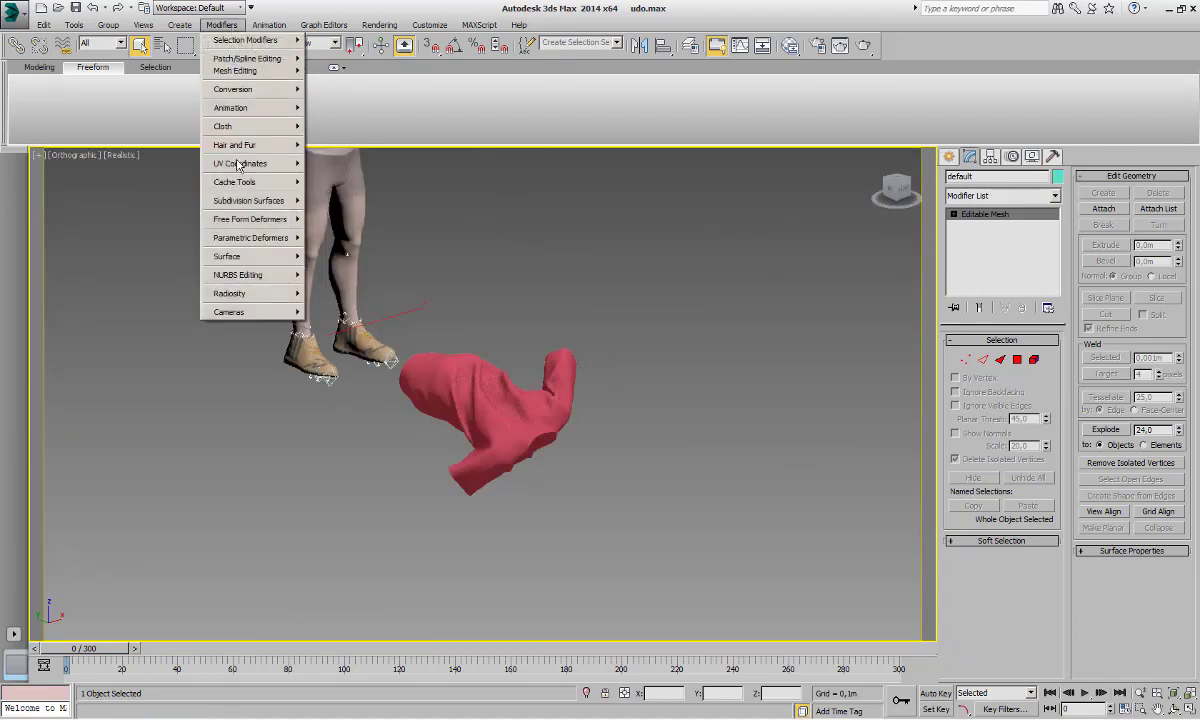
pyautogui.moveTo(241, 182)
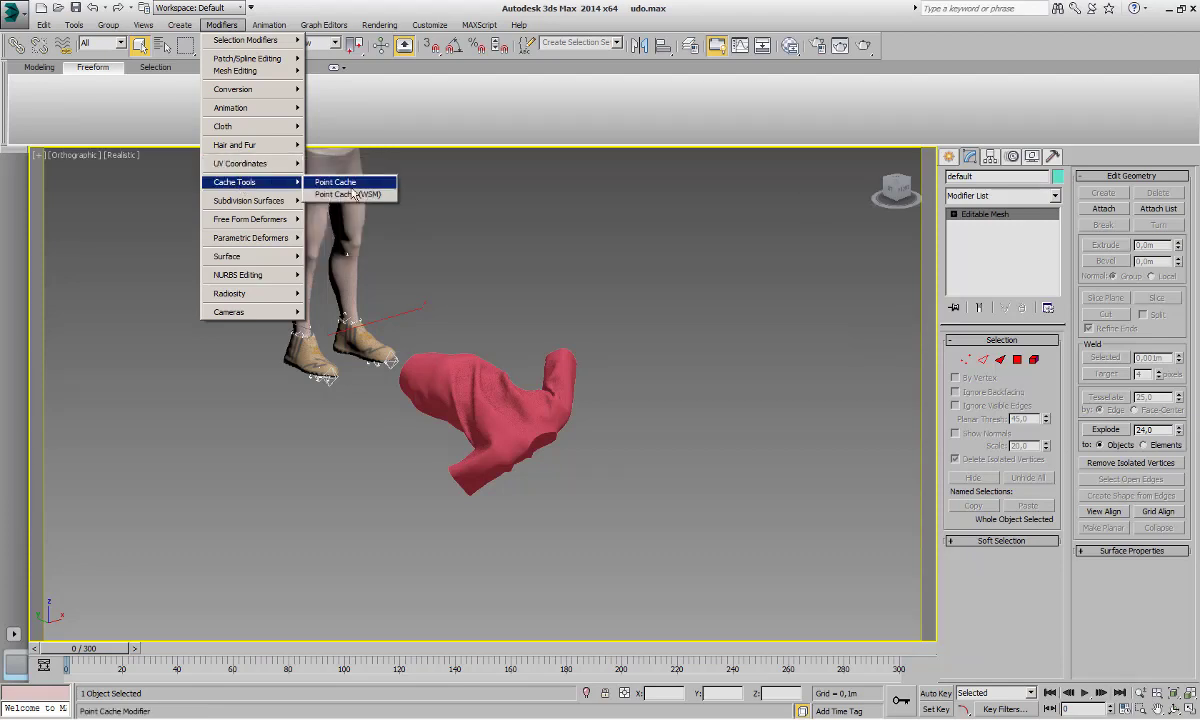
pyautogui.click(340, 182)
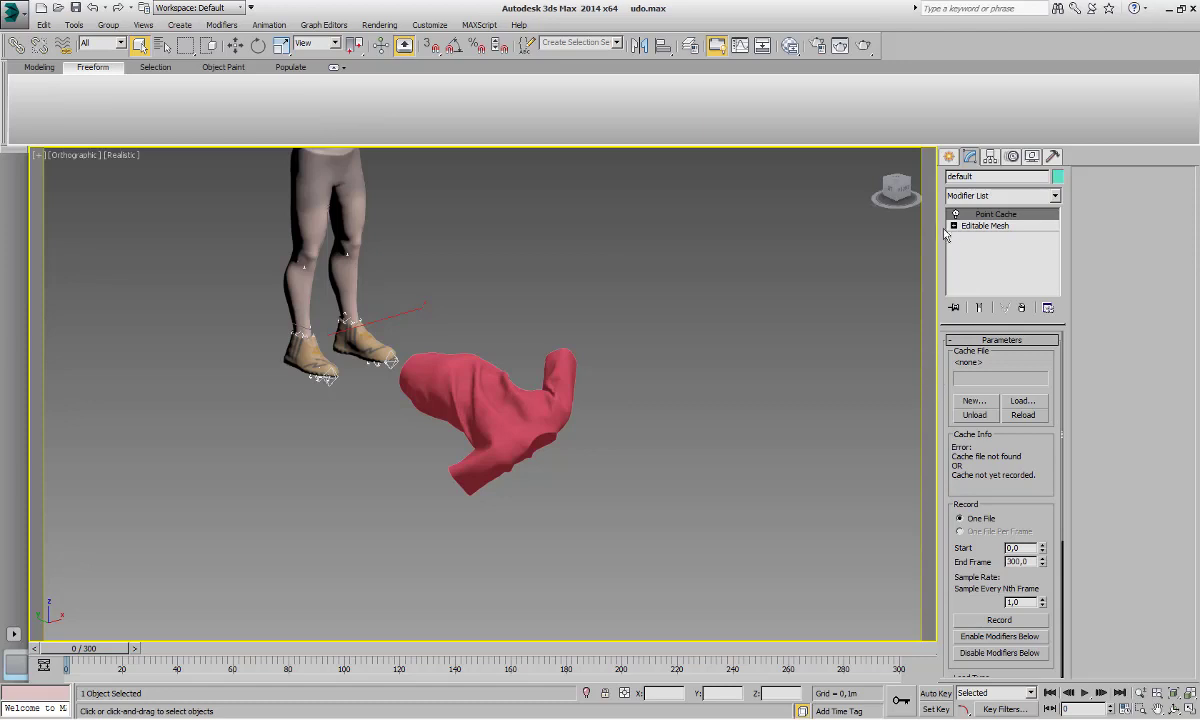
pyautogui.hotkey('ctrl', 'z')
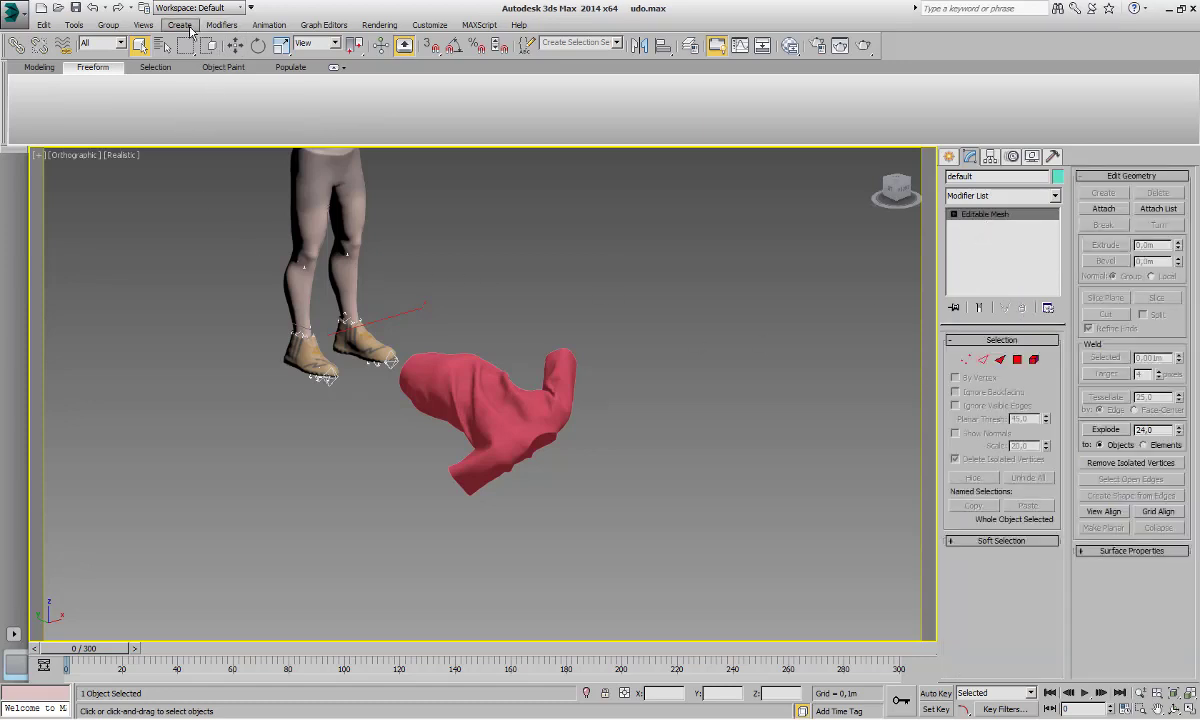
# - Apply the object-space Point Cache modifier to the imported shirt and load the cache file "from marvelous 3.pc2"
pyautogui.click(221, 24)
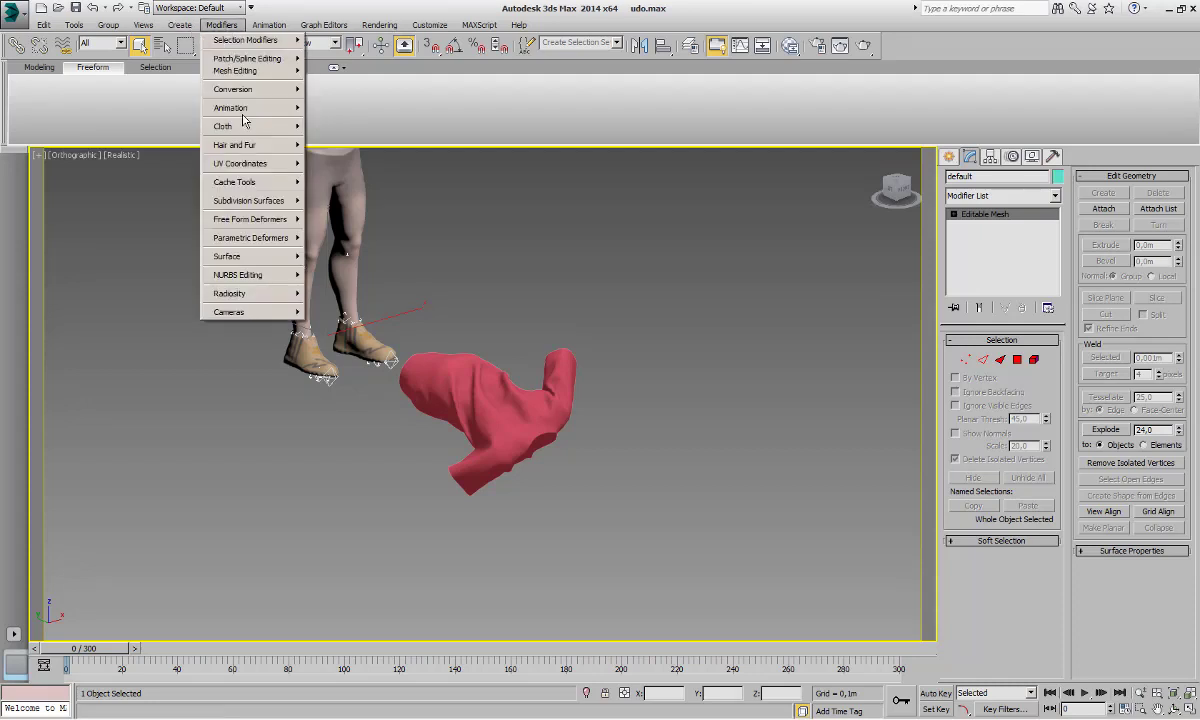
pyautogui.moveTo(290, 186)
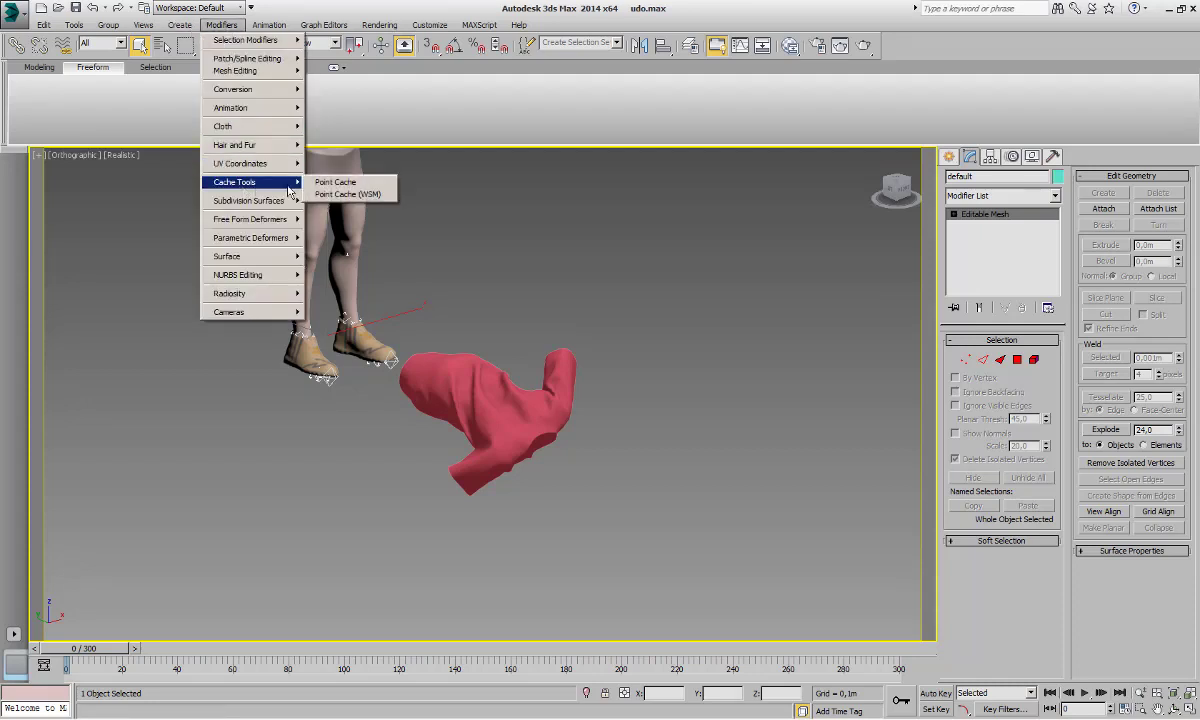
pyautogui.click(343, 186)
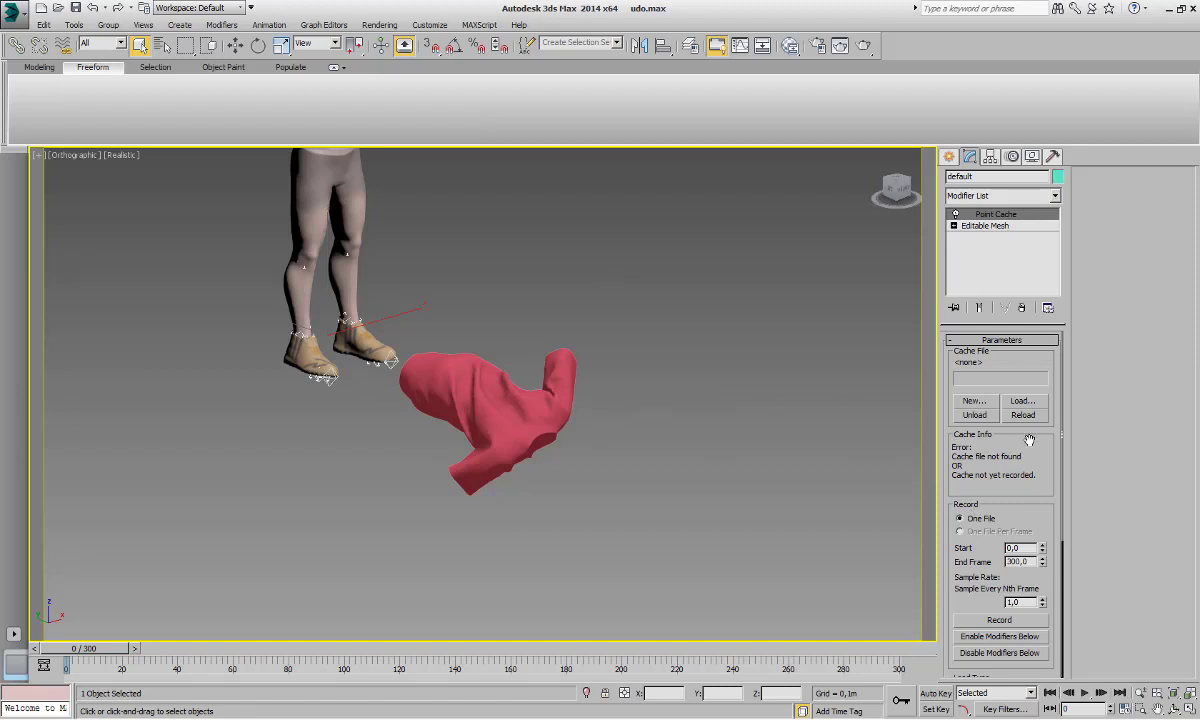
pyautogui.click(1022, 401)
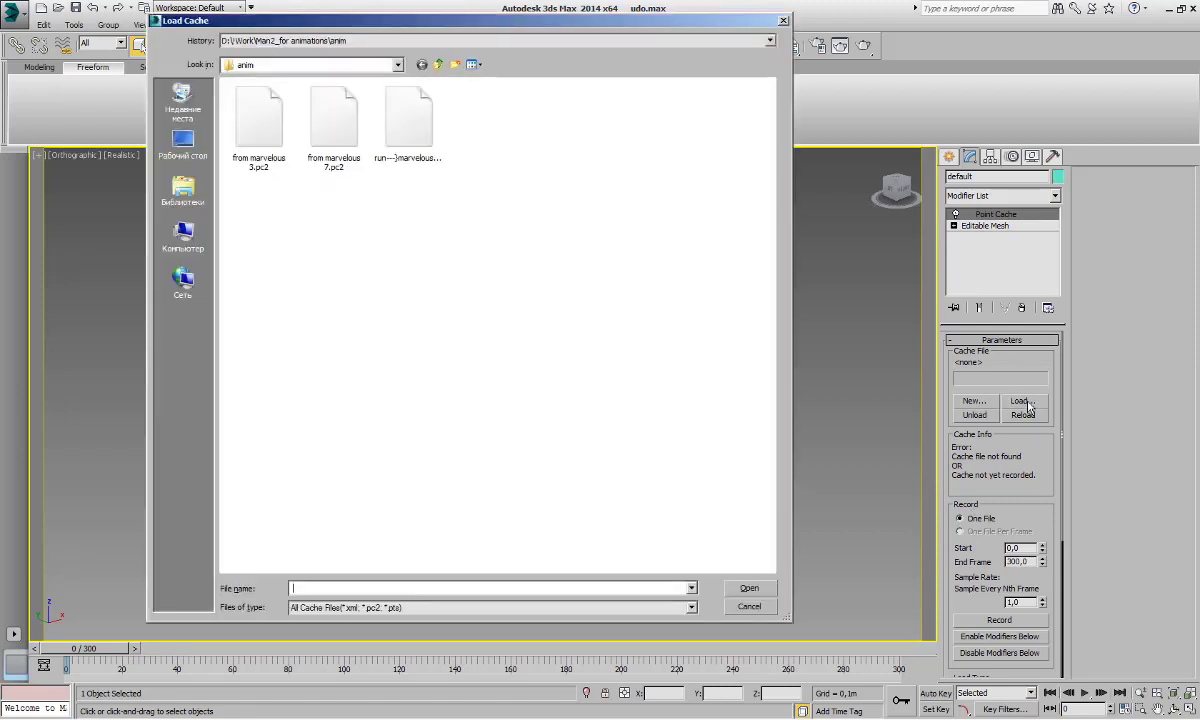
pyautogui.doubleClick(258, 124)
# - View the shirt on the avatar from the front and scrub the animation to frame 59
pyautogui.scroll(-3, 501, 375)
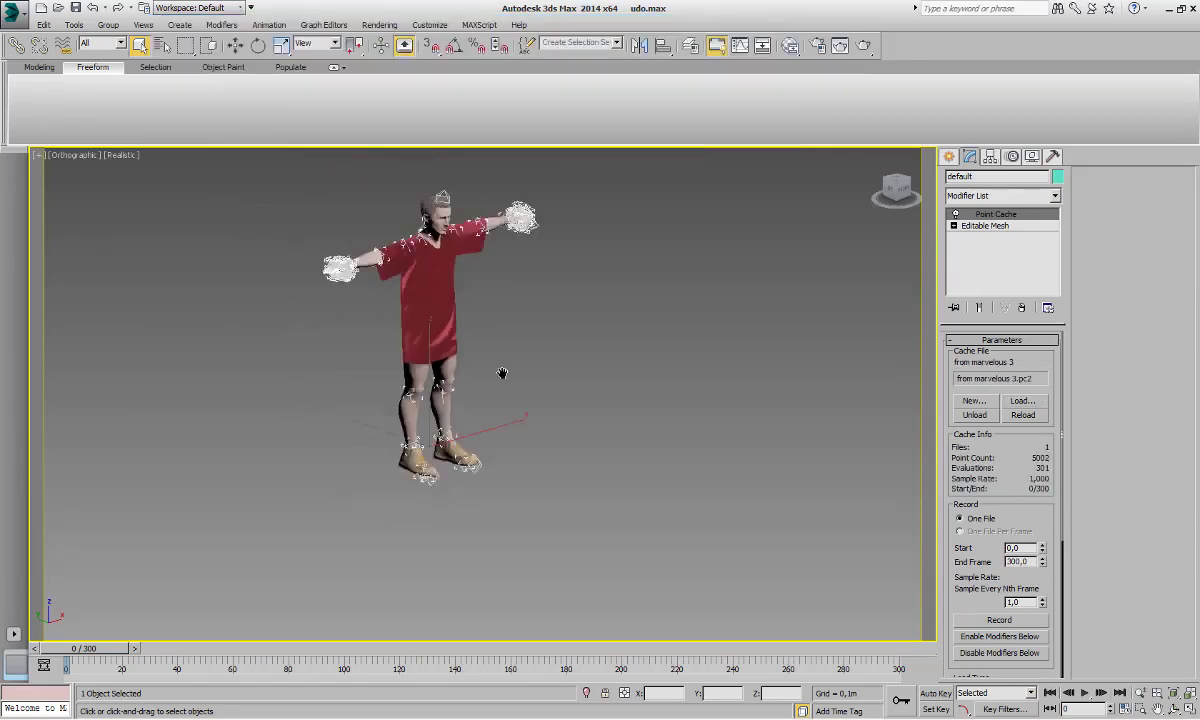
pyautogui.scroll(4, 504, 351)
pyautogui.scroll(-2, 520, 370)
pyautogui.keyDown('alt'); pyautogui.moveTo(546, 381); pyautogui.dragTo(525, 367, button='middle'); pyautogui.keyUp('alt')
pyautogui.moveTo(103, 652); pyautogui.dragTo(240, 660)
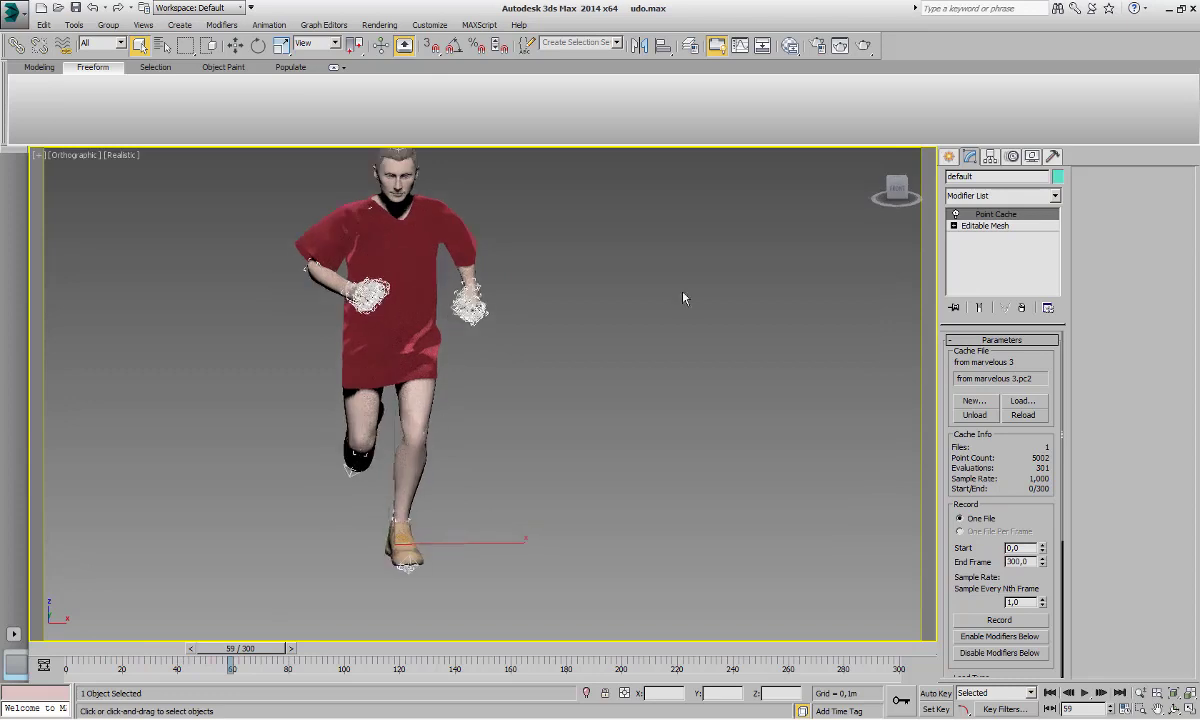
# - Add an Edit Normals modifier above Point Cache, select all of the shirt's normals and unify them
pyautogui.click(1022, 196)
pyautogui.press('e')
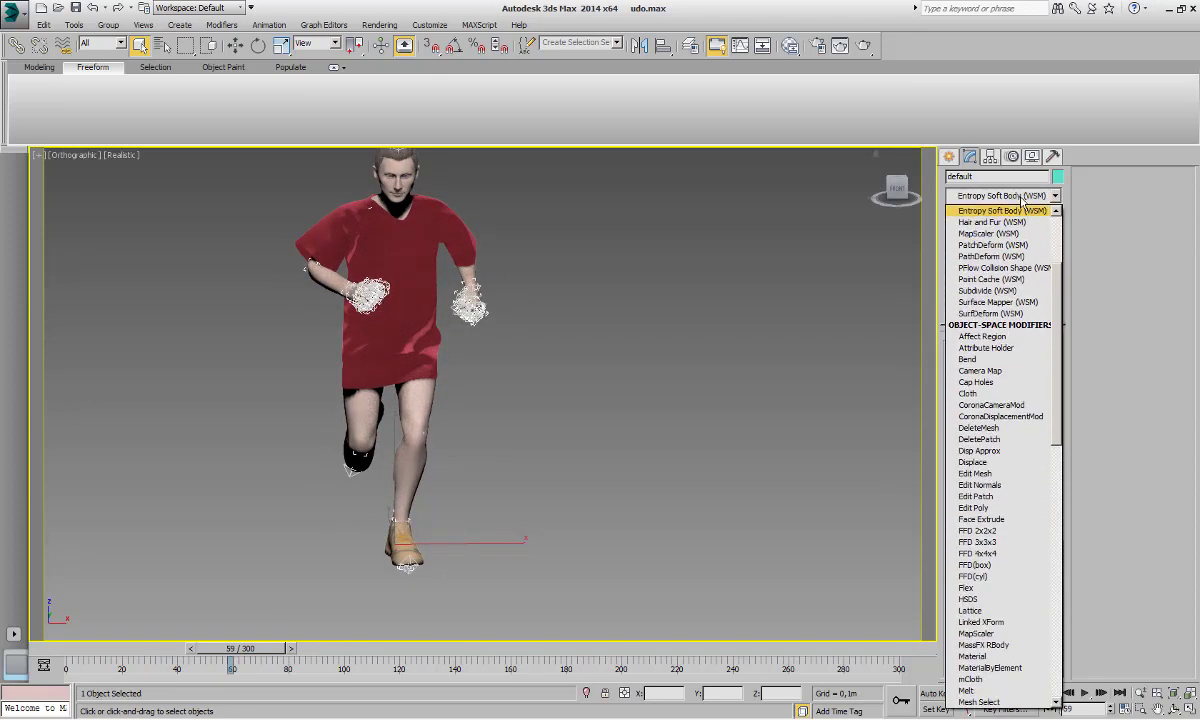
pyautogui.press('d')
pyautogui.press('Down')
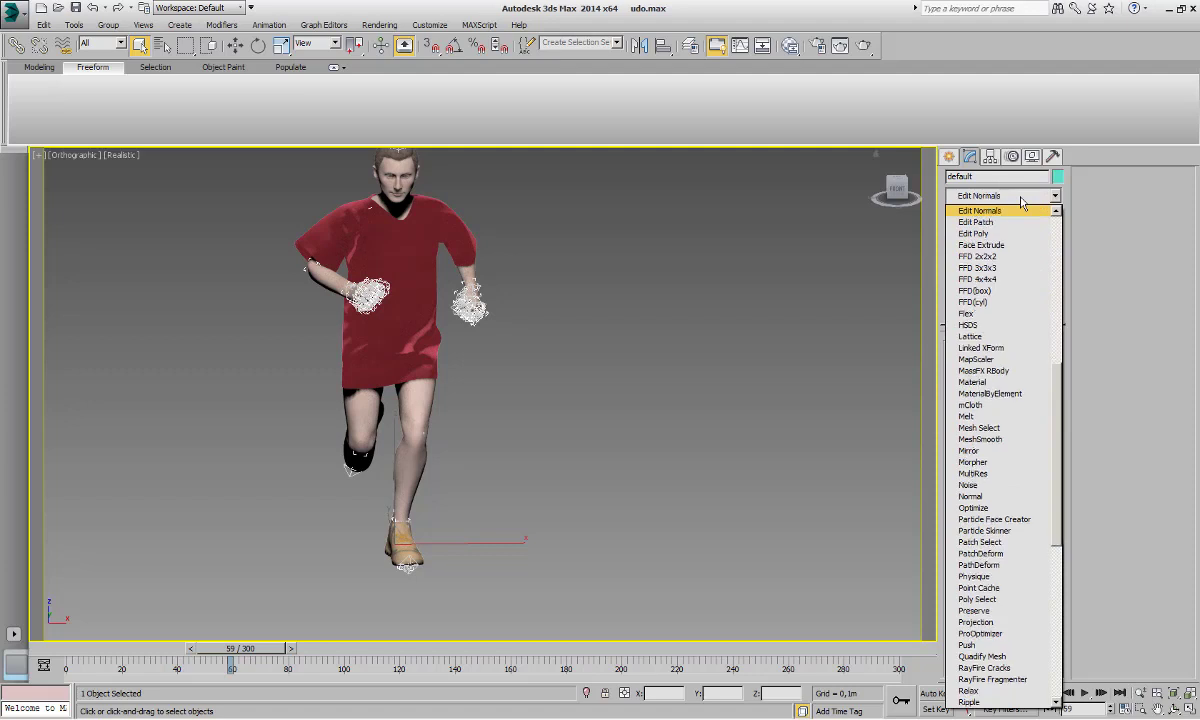
pyautogui.press('Return')
pyautogui.hotkey('ctrl', 'a')
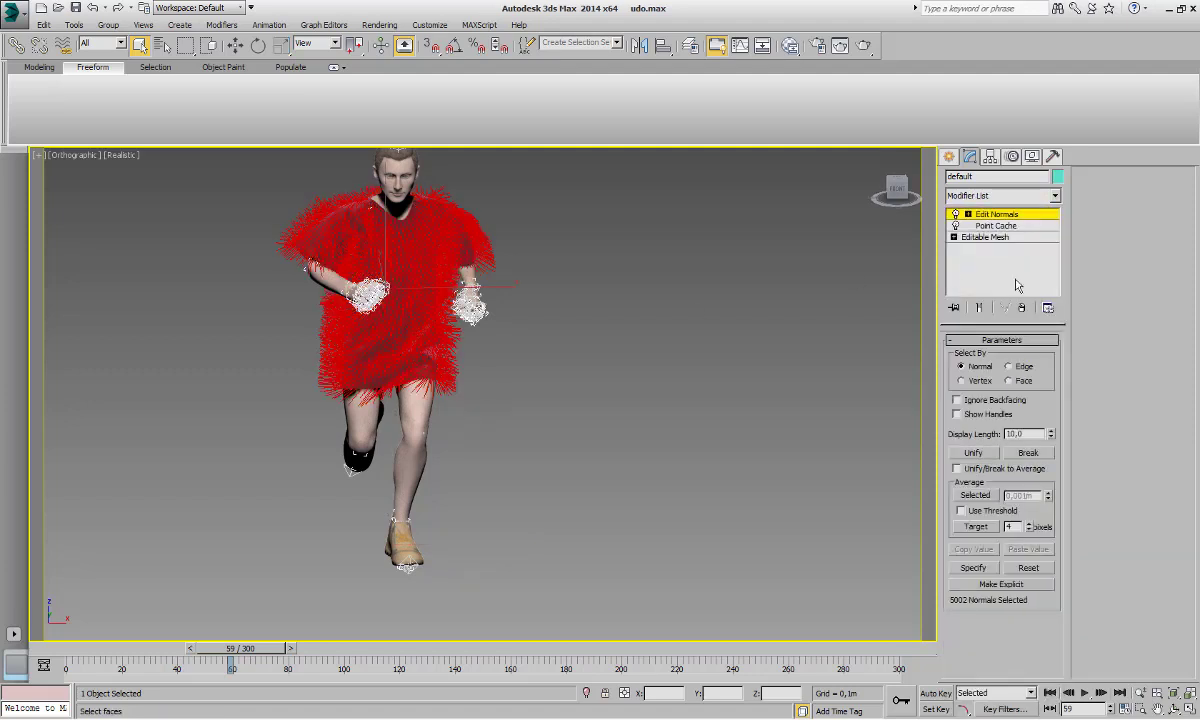
pyautogui.click(973, 452)
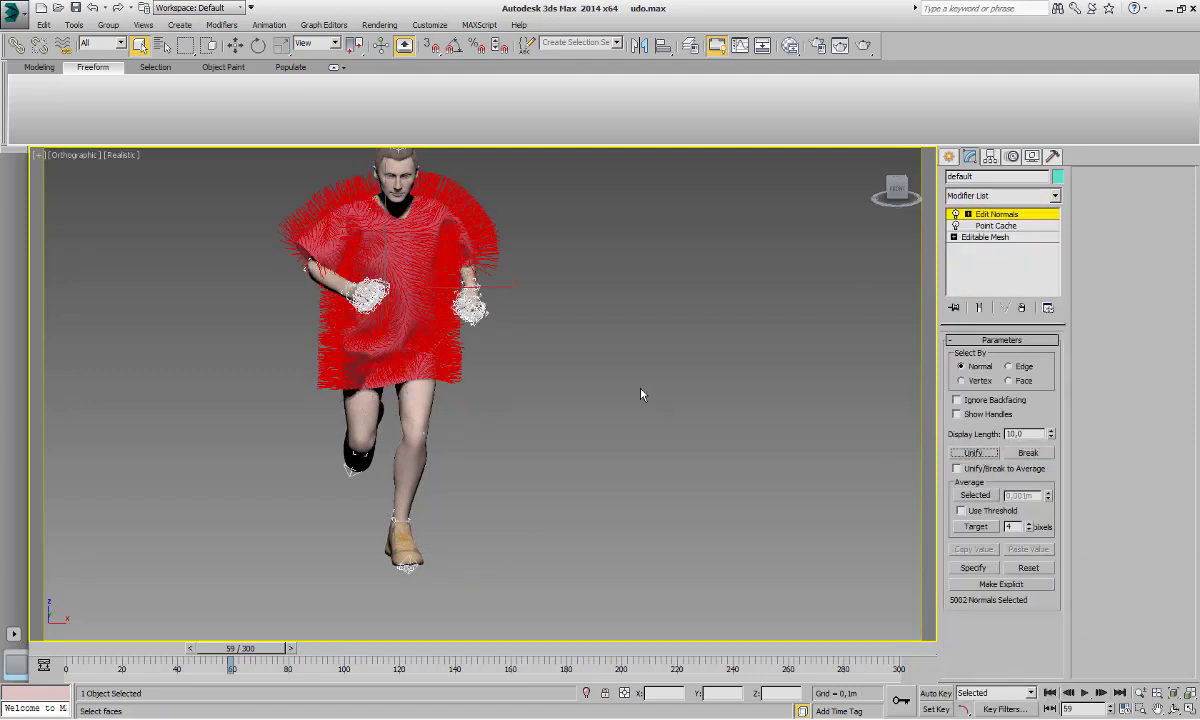
# - Add a Shell modifier on top of Edit Normals to give the shirt thickness
pyautogui.click(1025, 196)
pyautogui.scroll(8, 1025, 204)
pyautogui.scroll(-2, 1022, 204)
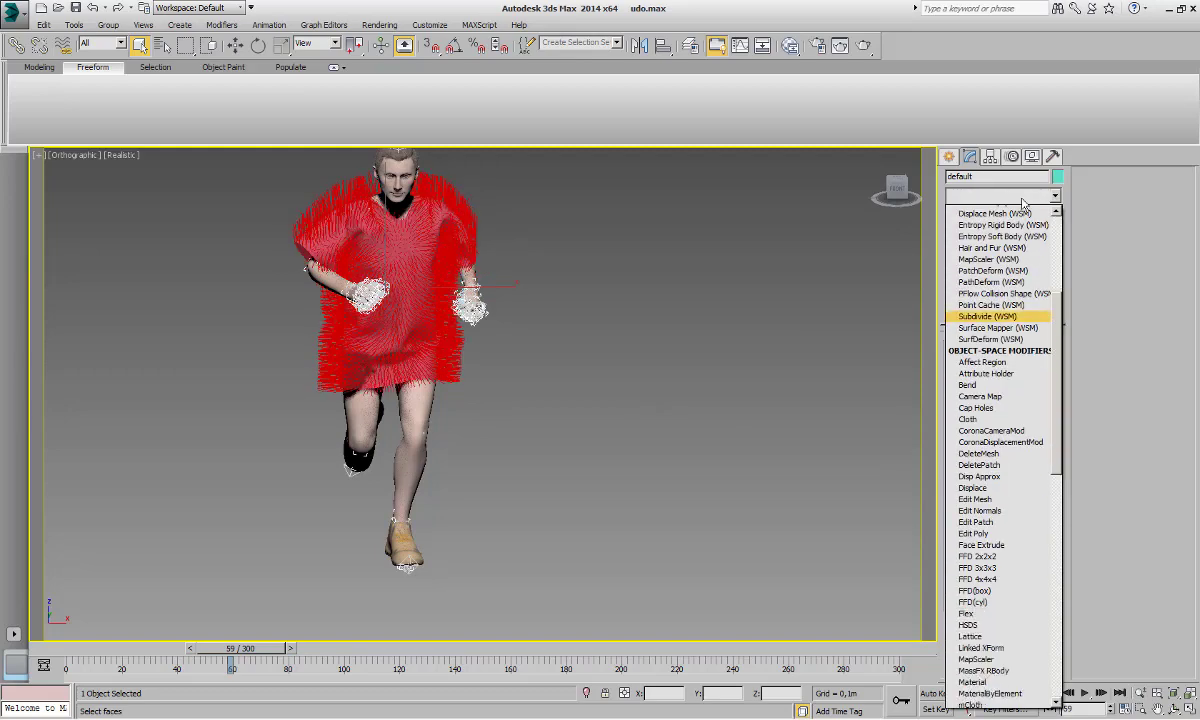
pyautogui.scroll(-3, 1022, 204)
pyautogui.press('s')
pyautogui.press('h')
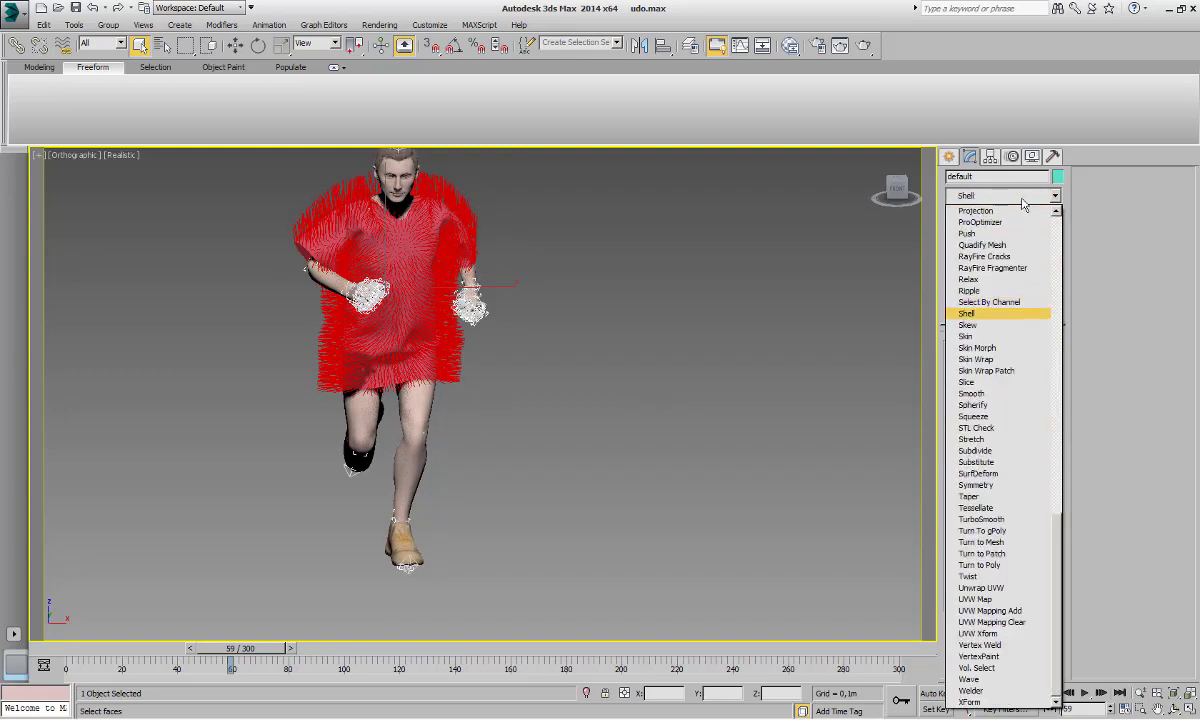
pyautogui.press('Return')
# - Set the Shell's inner amount to 0.0 m and outer amount to 0.001 m, checking the thickness at the sleeve opening
pyautogui.keyDown('alt'); pyautogui.moveTo(332, 258); pyautogui.dragTo(600, 265, button='middle'); pyautogui.keyUp('alt')
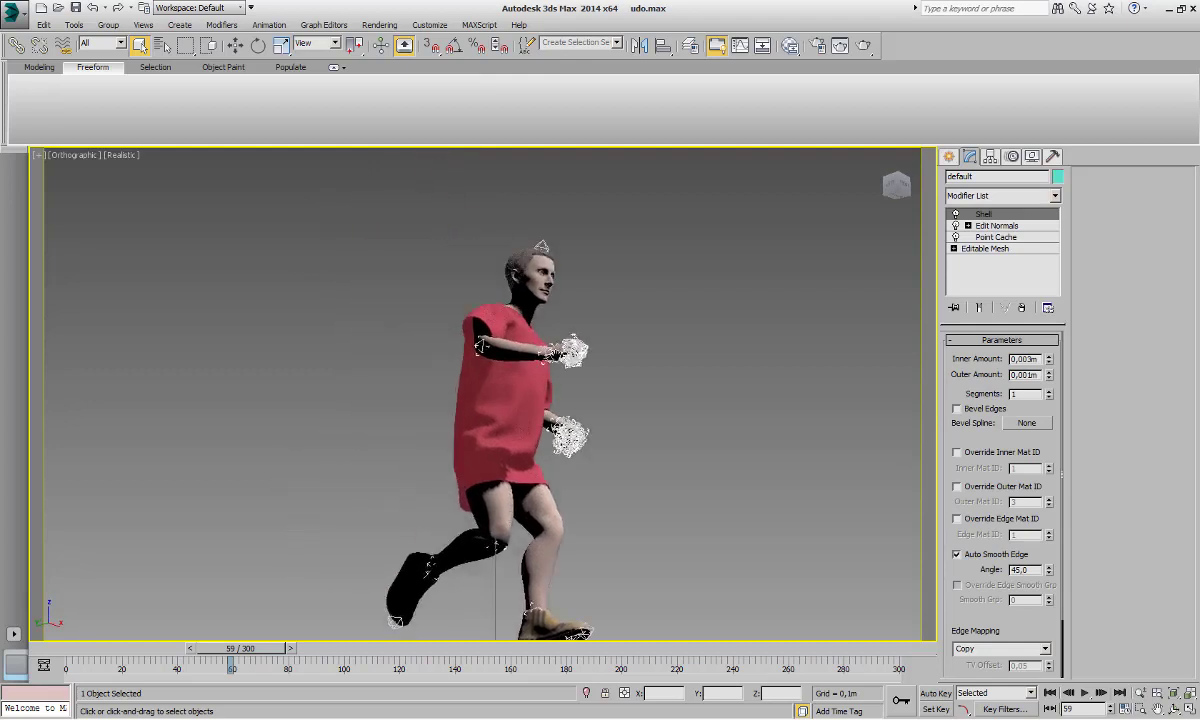
pyautogui.scroll(10, 481, 345)
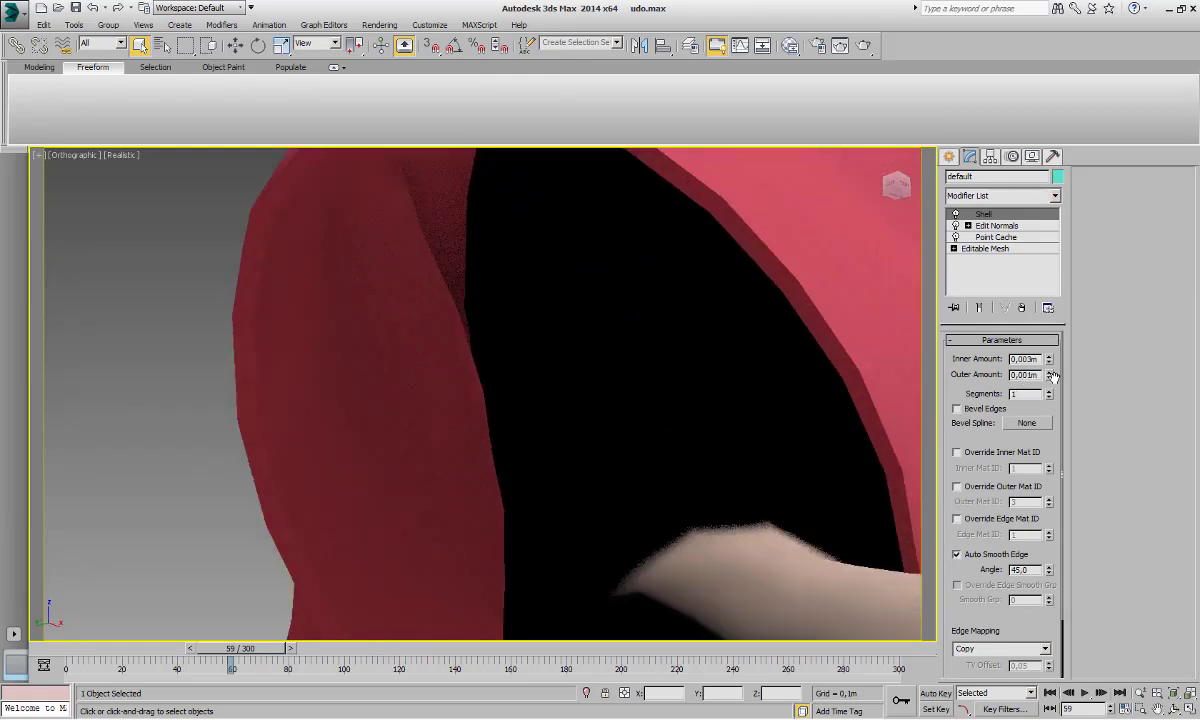
pyautogui.moveTo(1052, 376); pyautogui.dragTo(1054, 389)
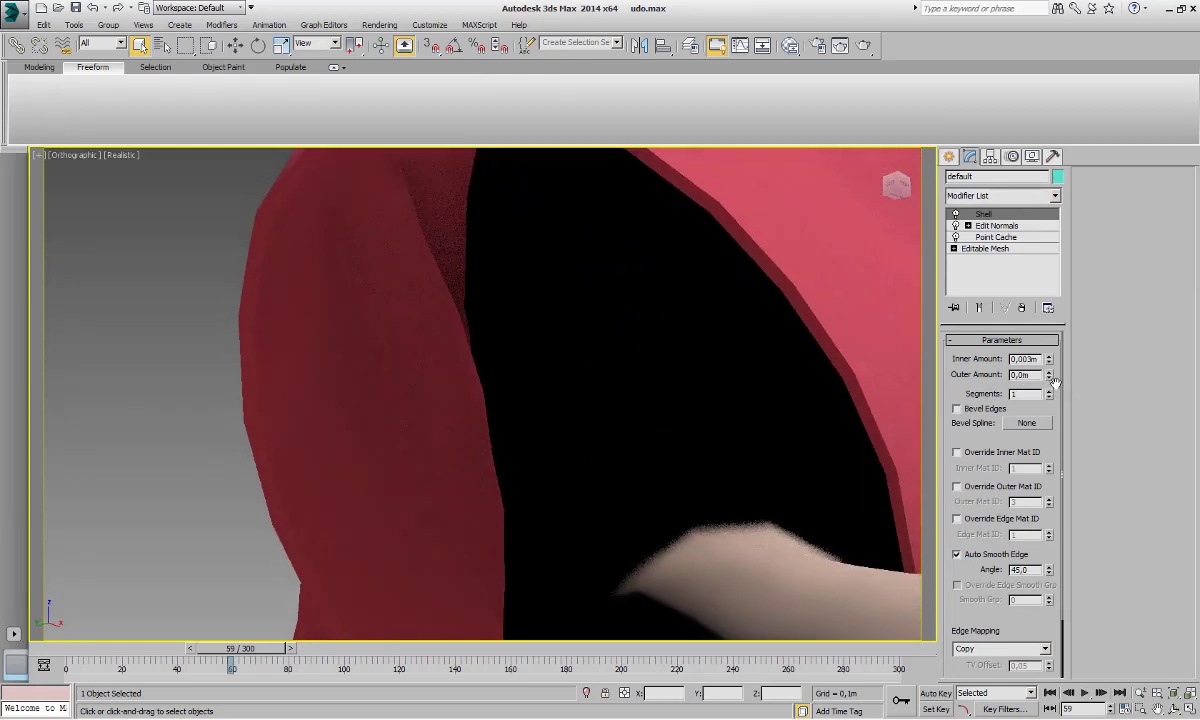
pyautogui.click(1050, 363)
pyautogui.rightClick(1050, 362)
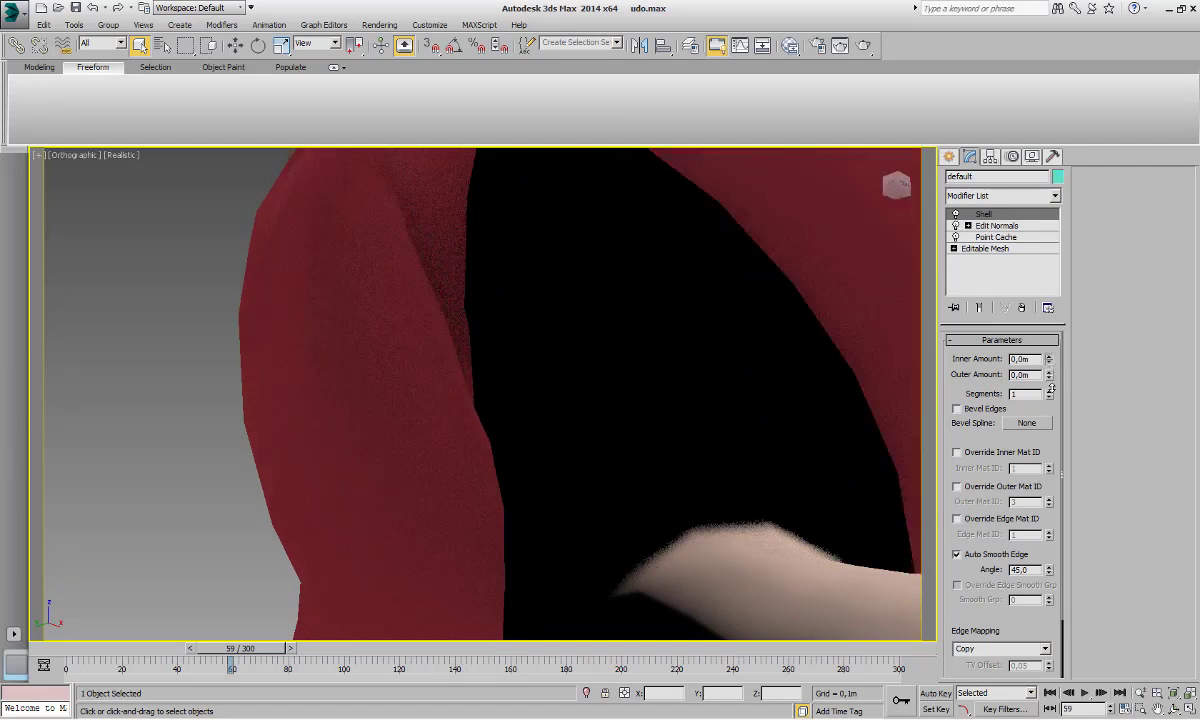
pyautogui.click(1050, 371)
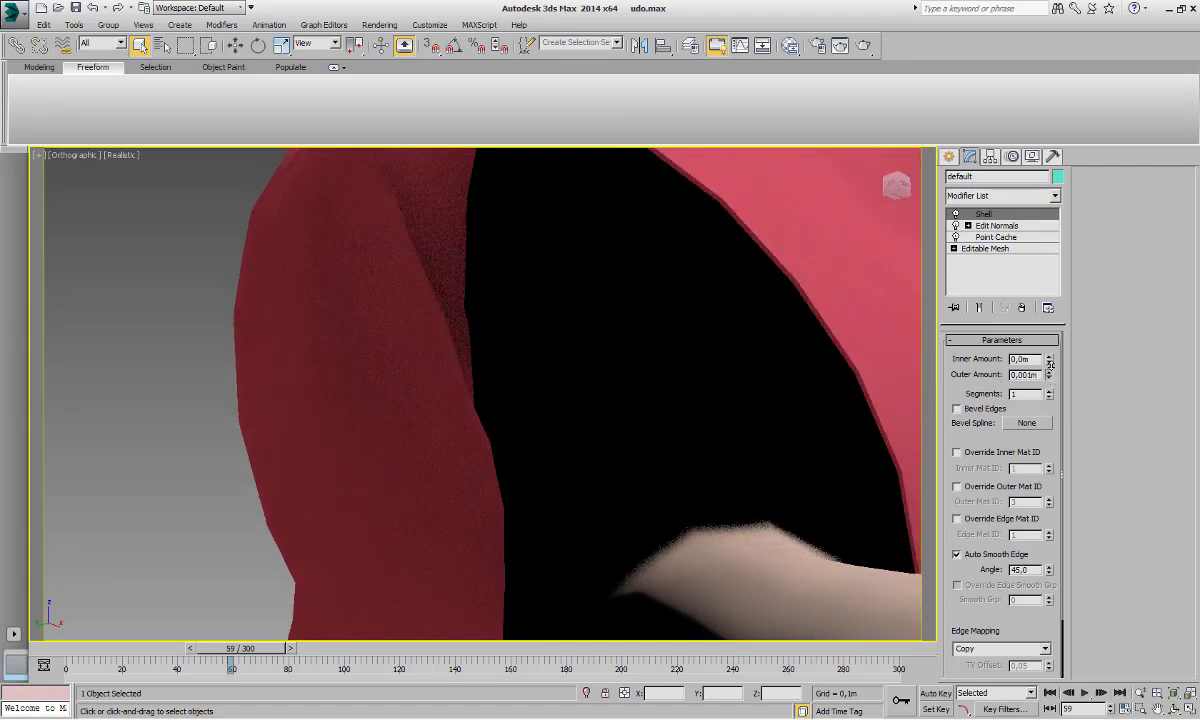
pyautogui.scroll(-2, 985, 346)
pyautogui.scroll(-3, 608, 335)
pyautogui.scroll(-5, 682, 335)
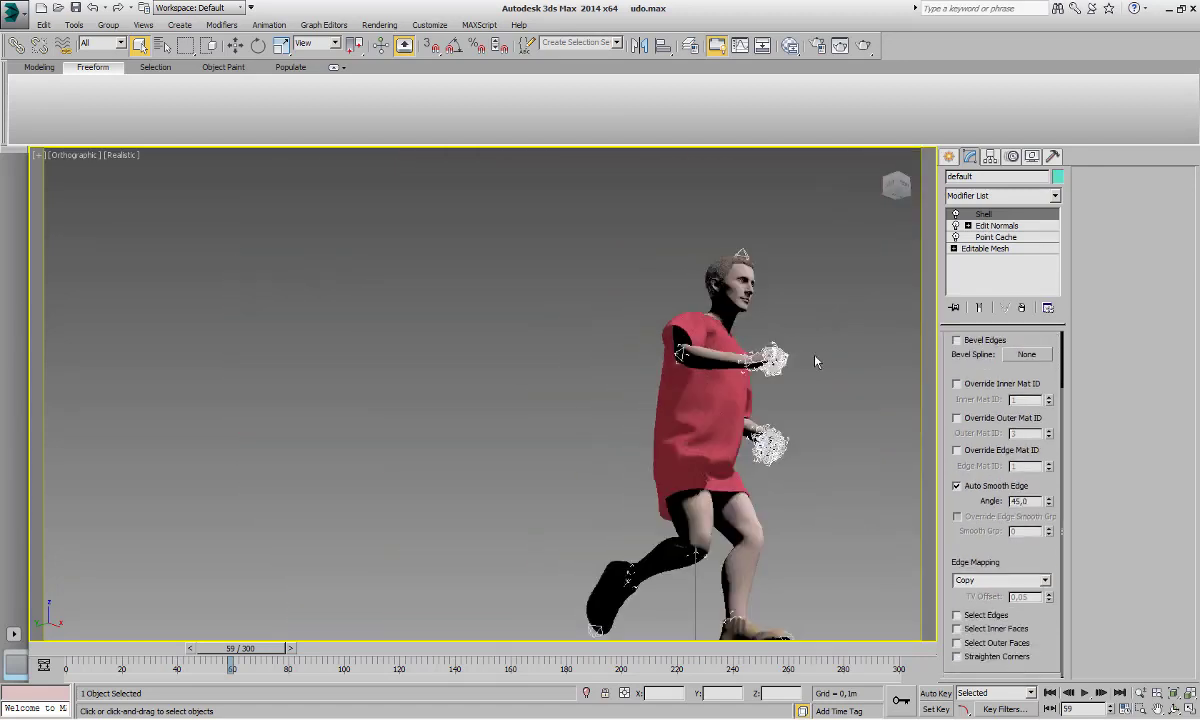
# - Frame the shirt in the front view and add a Relax modifier on top of the Shell
pyautogui.press('f')
pyautogui.press('z')
pyautogui.scroll(4, 515, 324)
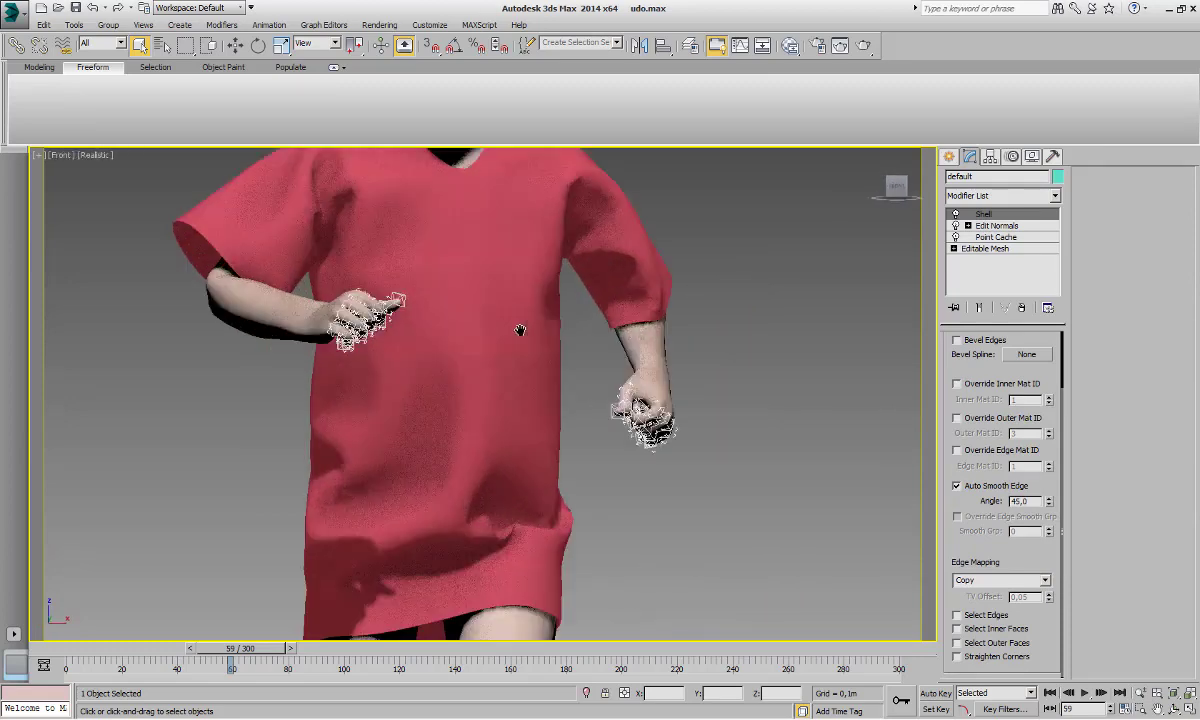
pyautogui.scroll(-4, 517, 327)
pyautogui.scroll(1, 517, 327)
pyautogui.click(1018, 200)
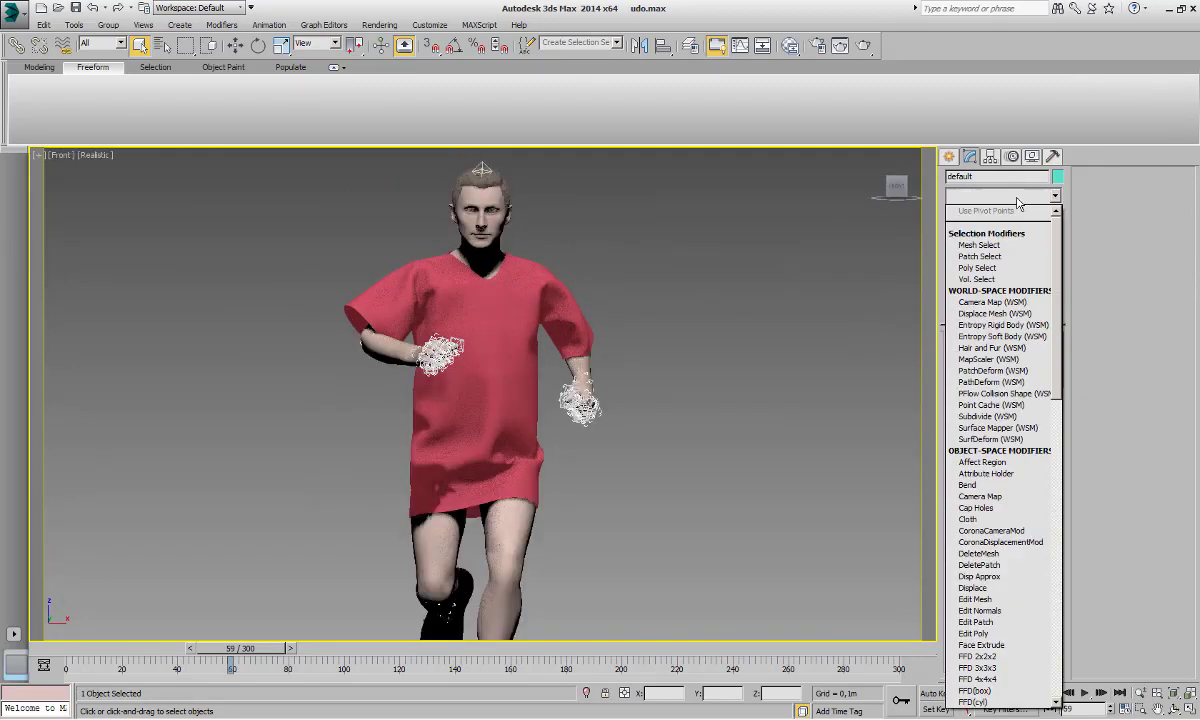
pyautogui.press('p')
pyautogui.press('Down')
pyautogui.press('Down')
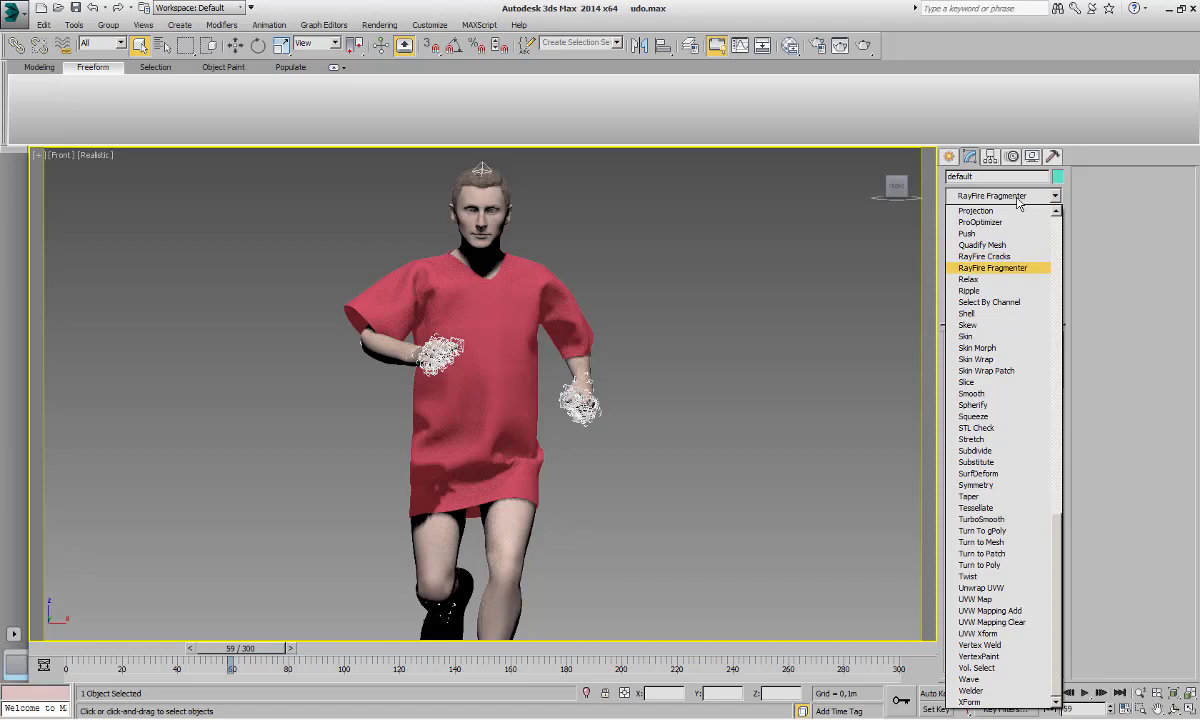
pyautogui.press('Return')
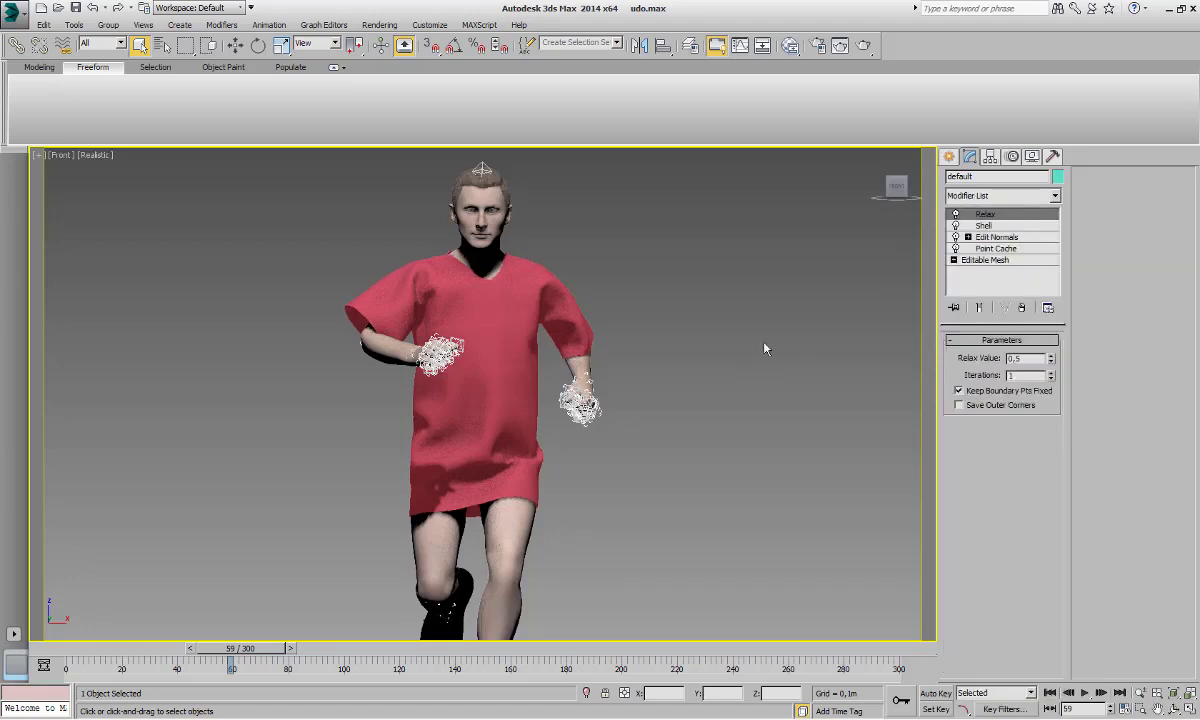
# - Add an Unwrap UVW modifier to the shirt and pack its UV elements in the UV editor with Rescale enabled
pyautogui.click(1003, 198)
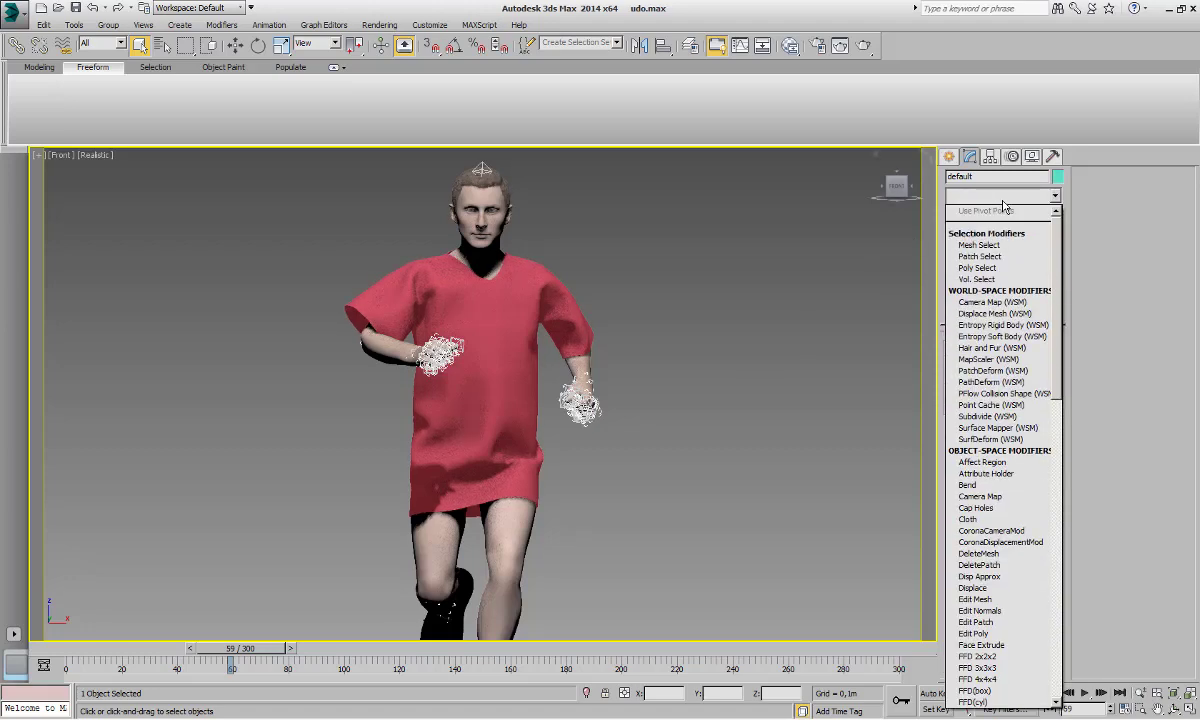
pyautogui.press('u')
pyautogui.press('Return')
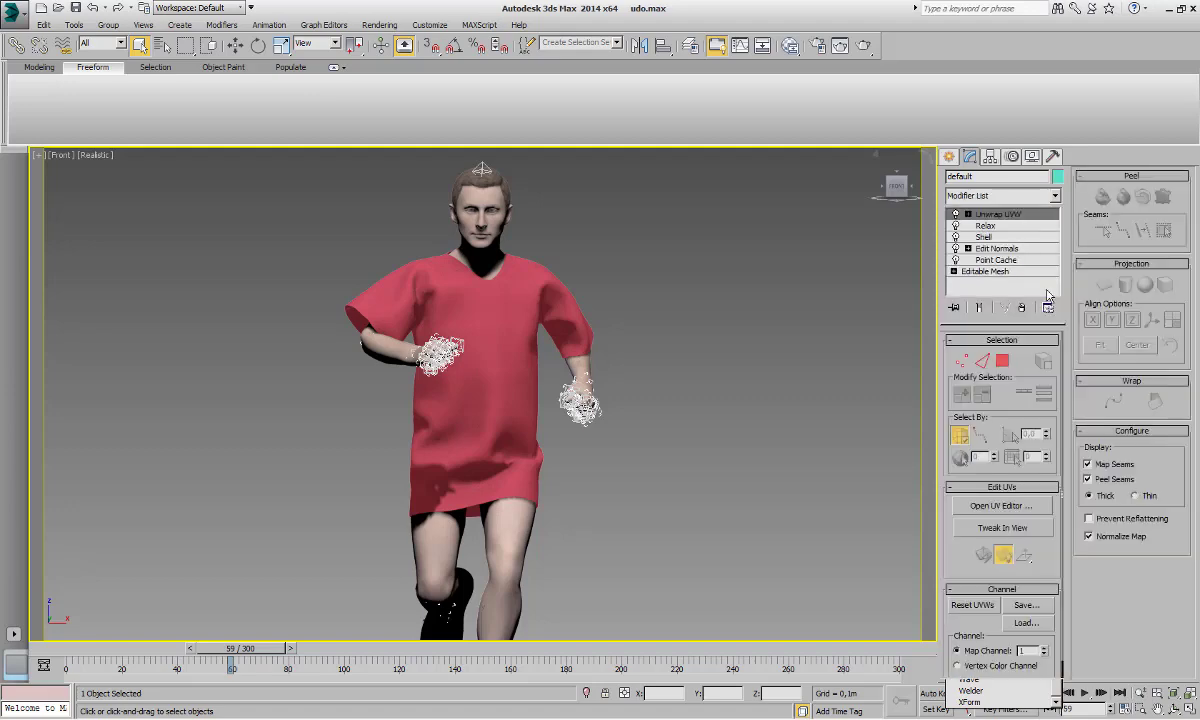
pyautogui.click(1013, 507)
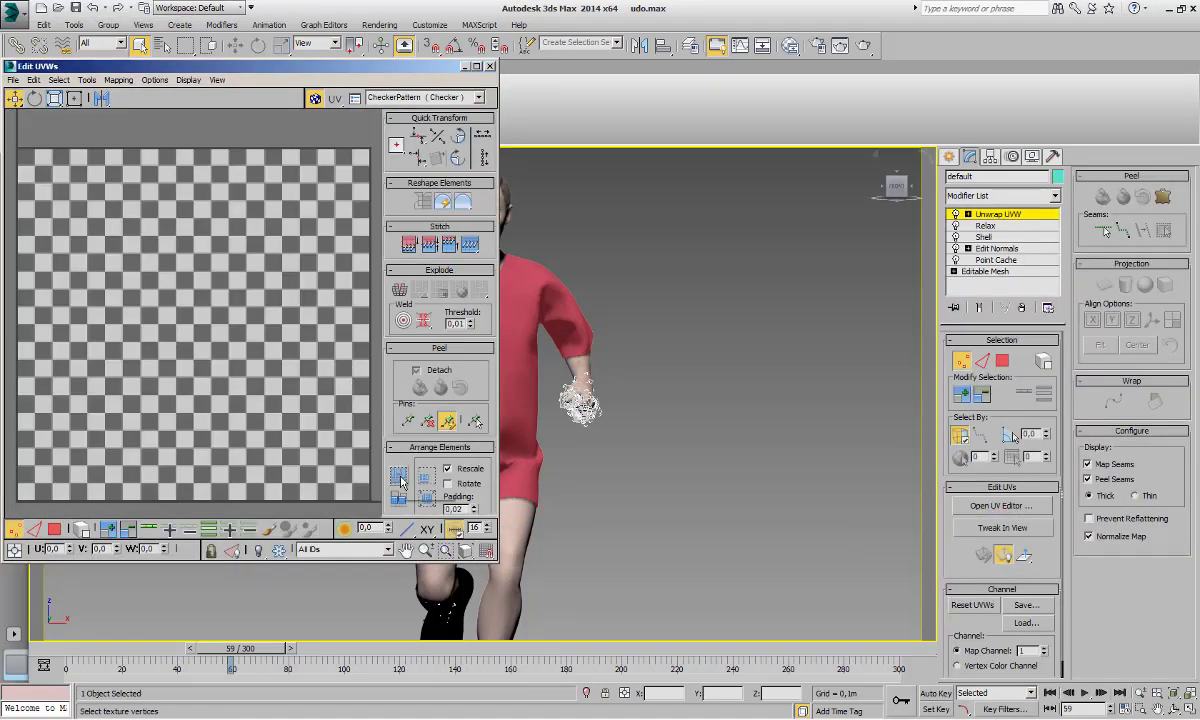
pyautogui.click(400, 478)
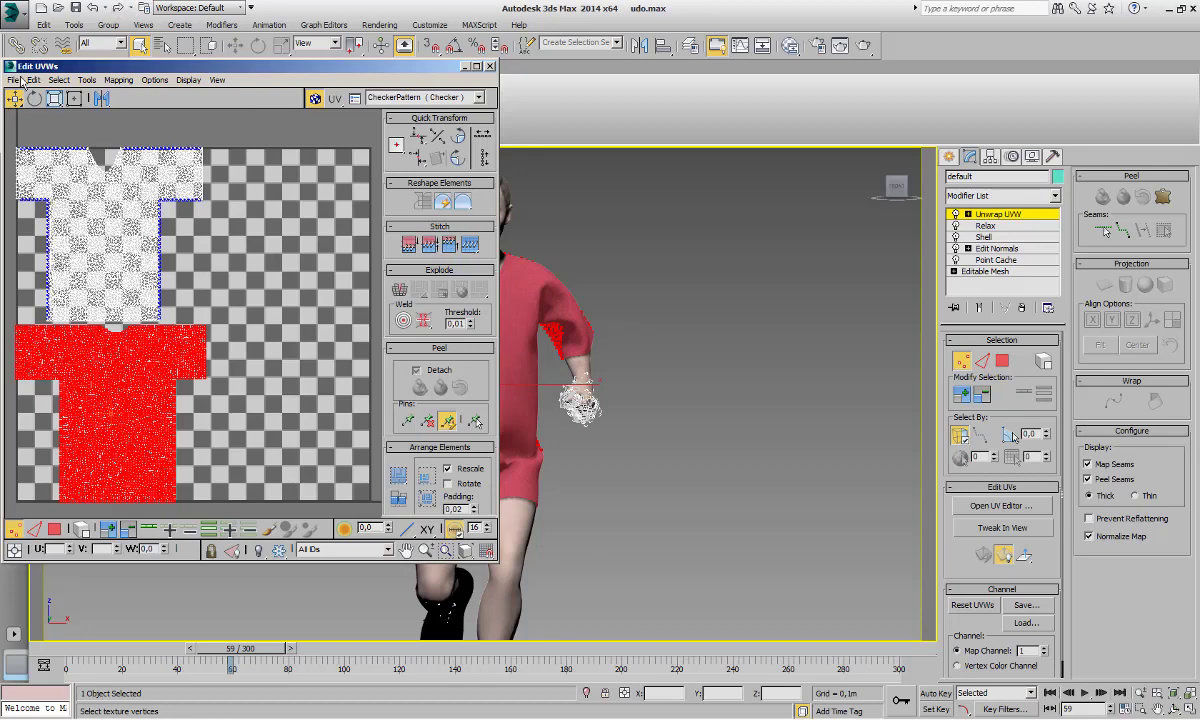
# - Examine the UV template rendering options, close the UV editor and deselect the shirt
pyautogui.click(87, 80)
pyautogui.click(107, 303)
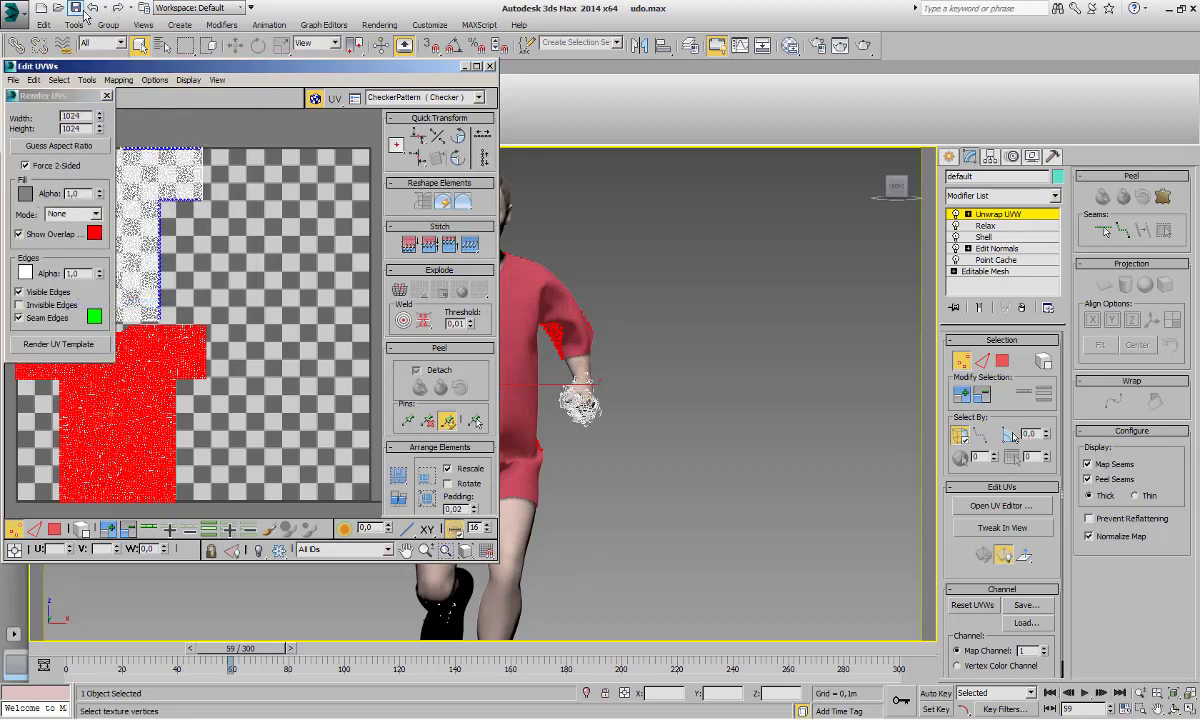
pyautogui.click(107, 97)
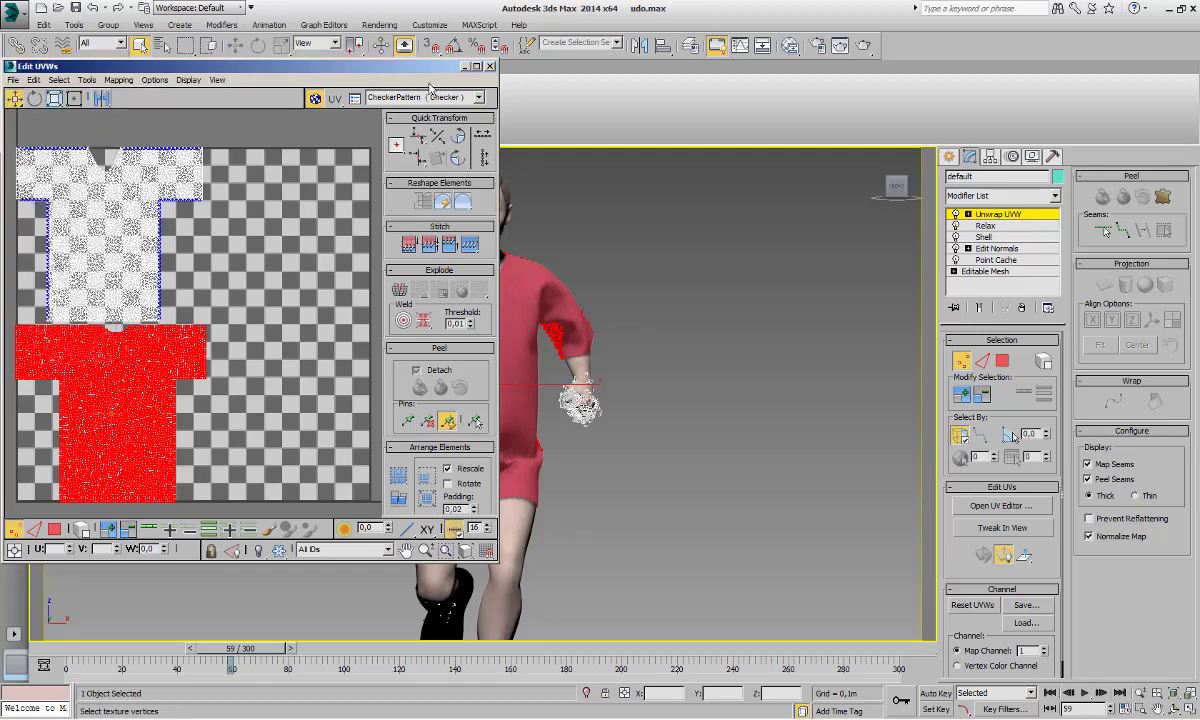
pyautogui.click(490, 66)
pyautogui.click(948, 156)
pyautogui.click(809, 332)
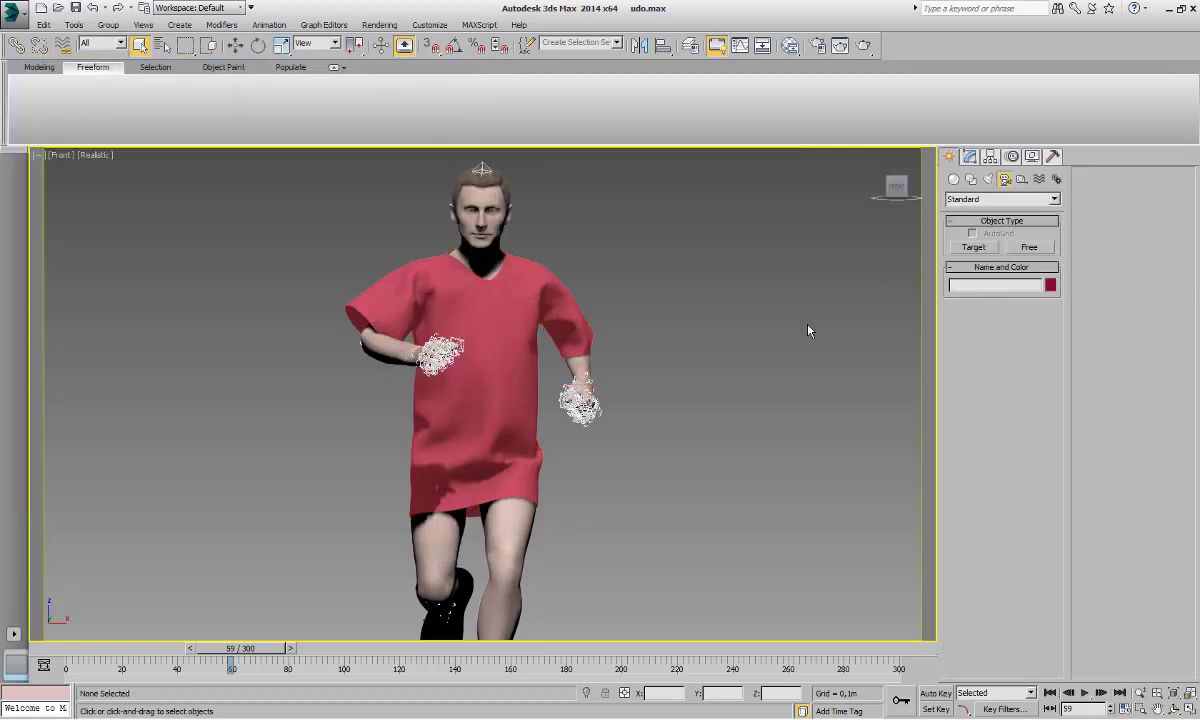
# - Select the shirt and scrub the animation back and forth to frame 164 to check its motion
pyautogui.click(488, 378)
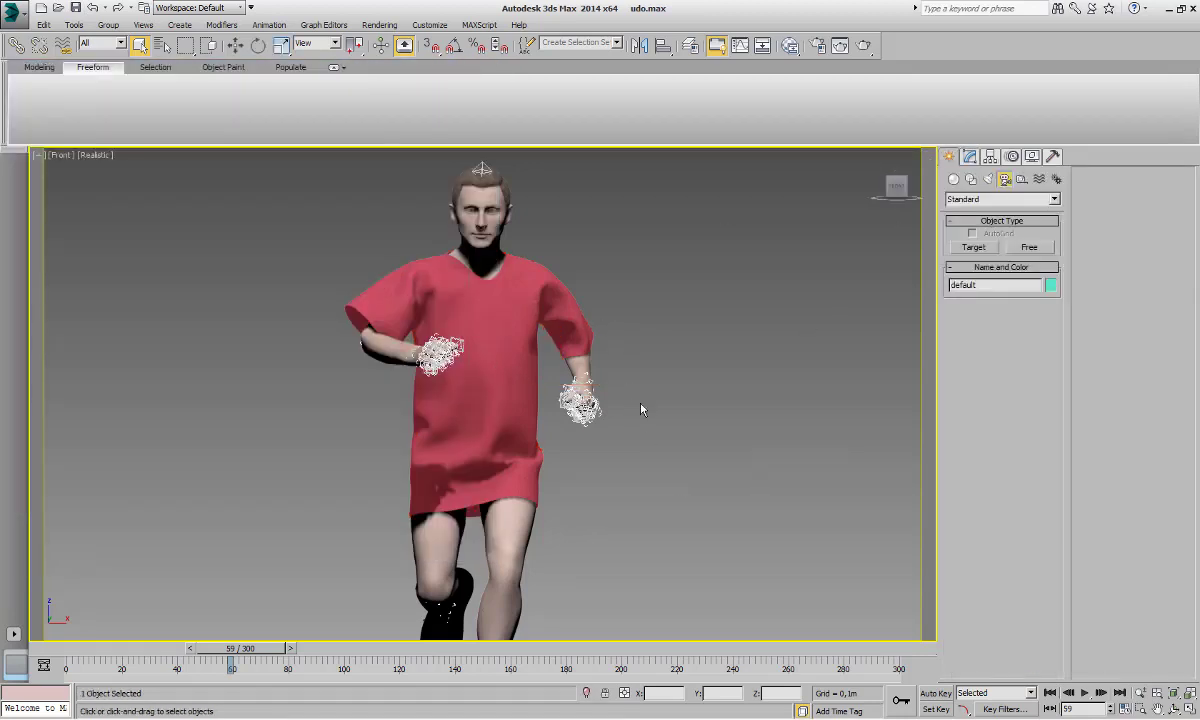
pyautogui.moveTo(250, 648); pyautogui.dragTo(571, 656)
pyautogui.moveTo(588, 654); pyautogui.dragTo(545, 654)
# - Move the shirt along the negative X axis until it stands clear beside the avatar, and scrub to frame 141
pyautogui.rightClick(535, 438)
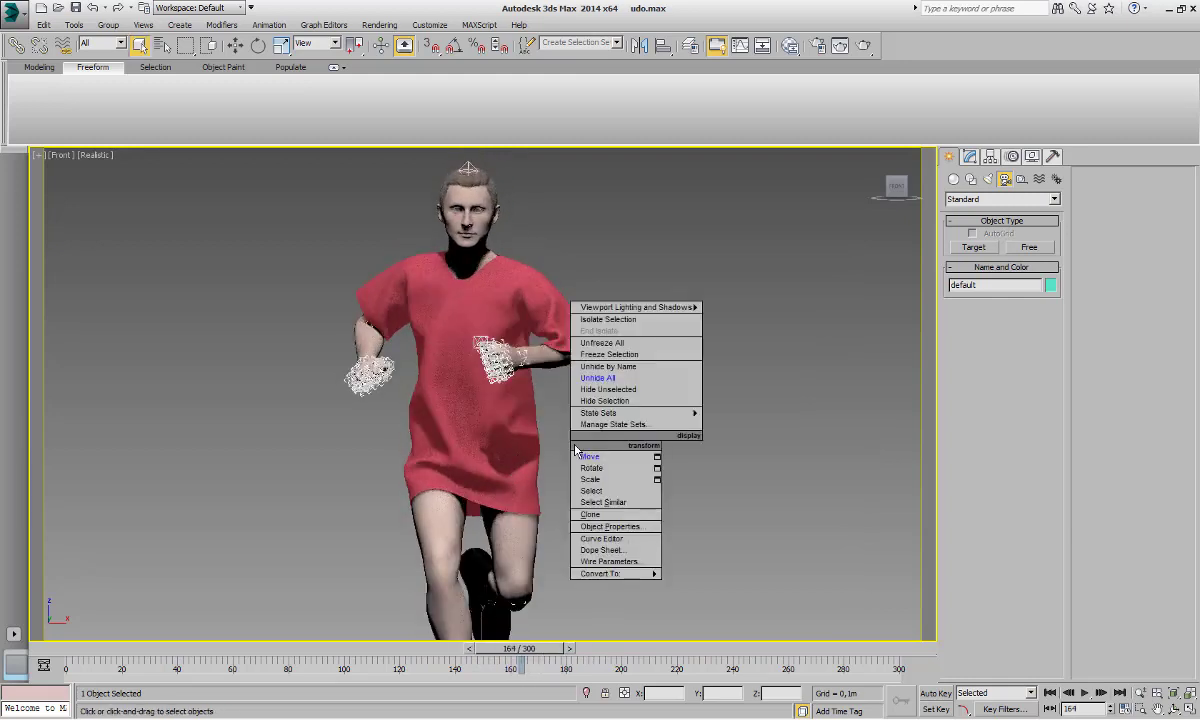
pyautogui.click(597, 462)
pyautogui.scroll(-4, 553, 505)
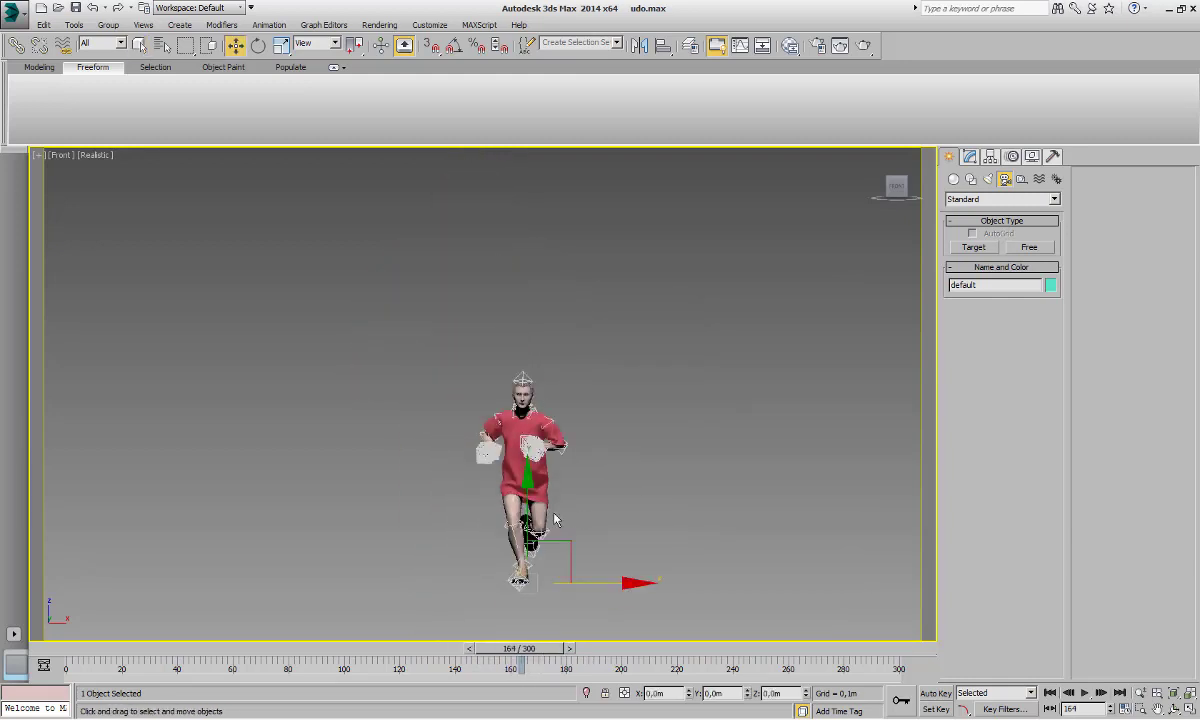
pyautogui.scroll(3, 600, 533)
pyautogui.moveTo(613, 585); pyautogui.dragTo(310, 585)
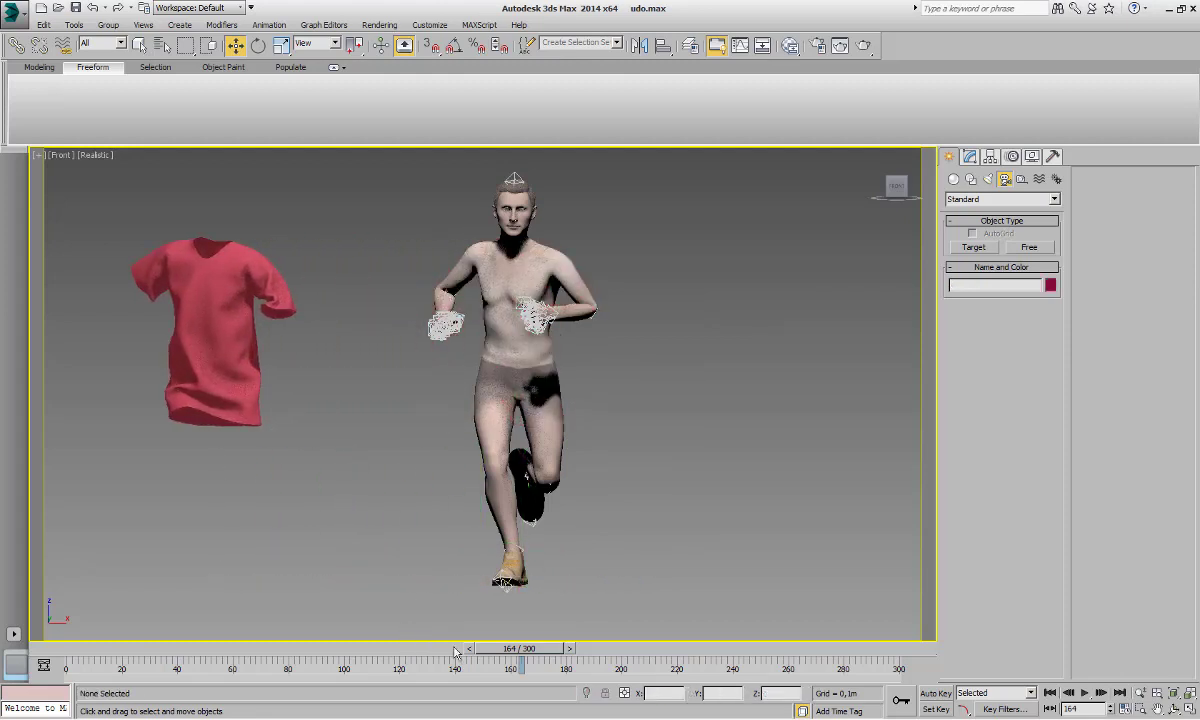
pyautogui.moveTo(513, 651); pyautogui.dragTo(457, 651)
# - Import from marvelous 7.obj with the default OBJ options and accept the name default001 for the shirt
pyautogui.hotkey('ctrl', 'i')
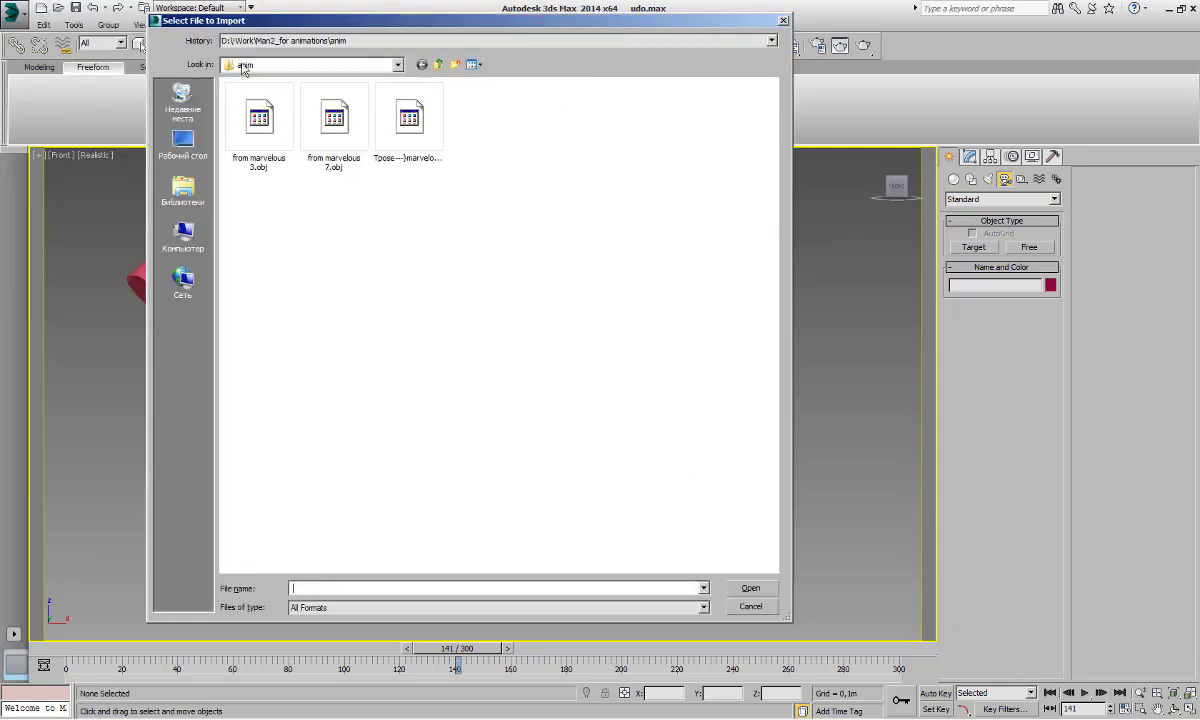
pyautogui.doubleClick(306, 136)
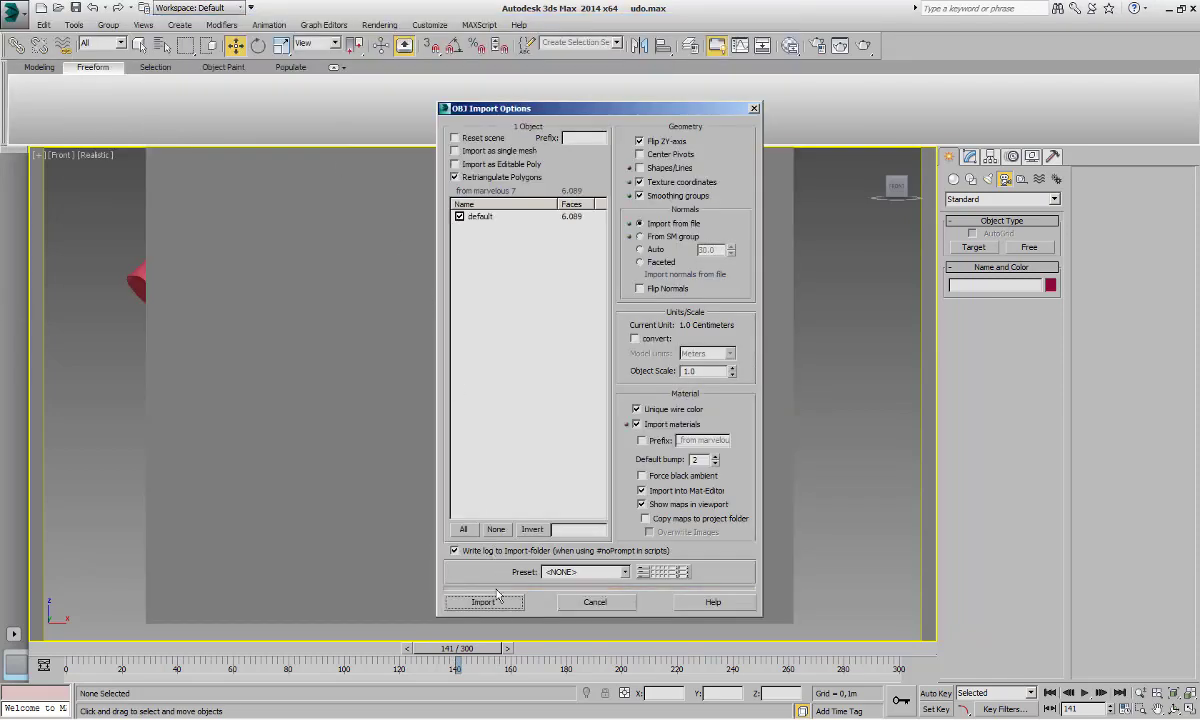
pyautogui.click(484, 601)
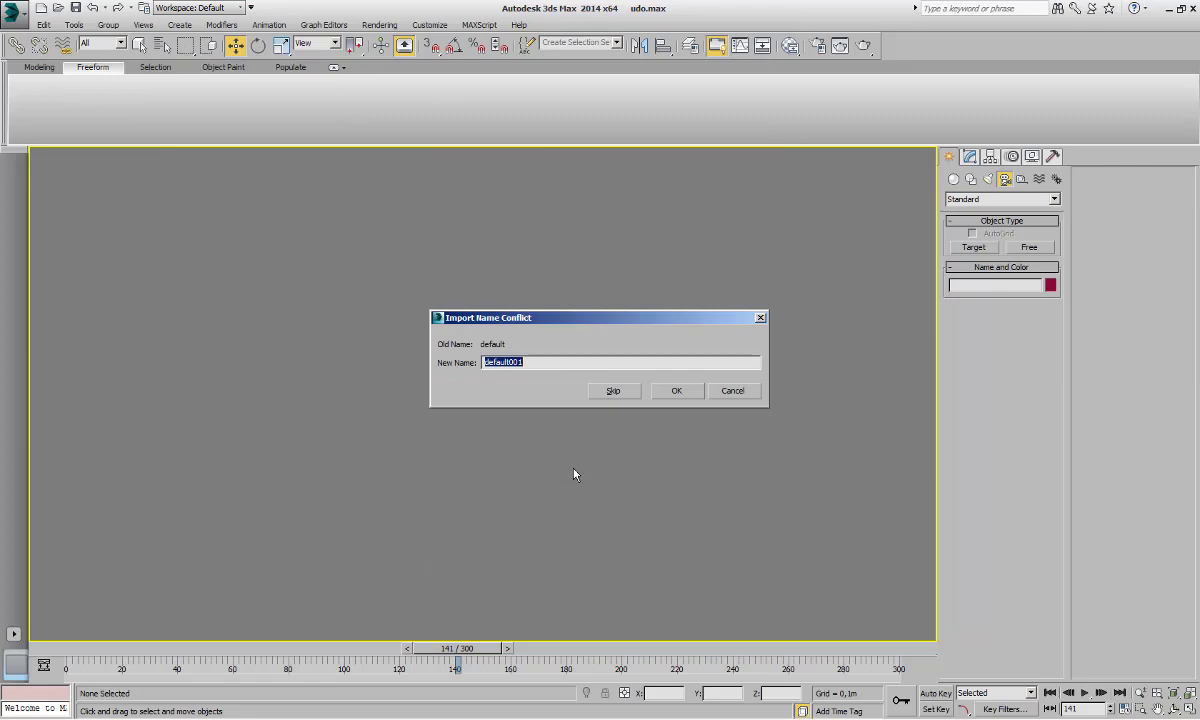
pyautogui.click(678, 391)
# - Examine the imported shirt's mesh topology and shading up close, with edged faces shown and hidden
pyautogui.keyDown('alt'); pyautogui.moveTo(664, 471); pyautogui.dragTo(534, 365, button='middle'); pyautogui.keyUp('alt')
pyautogui.scroll(6, 534, 365)
pyautogui.press('F4')
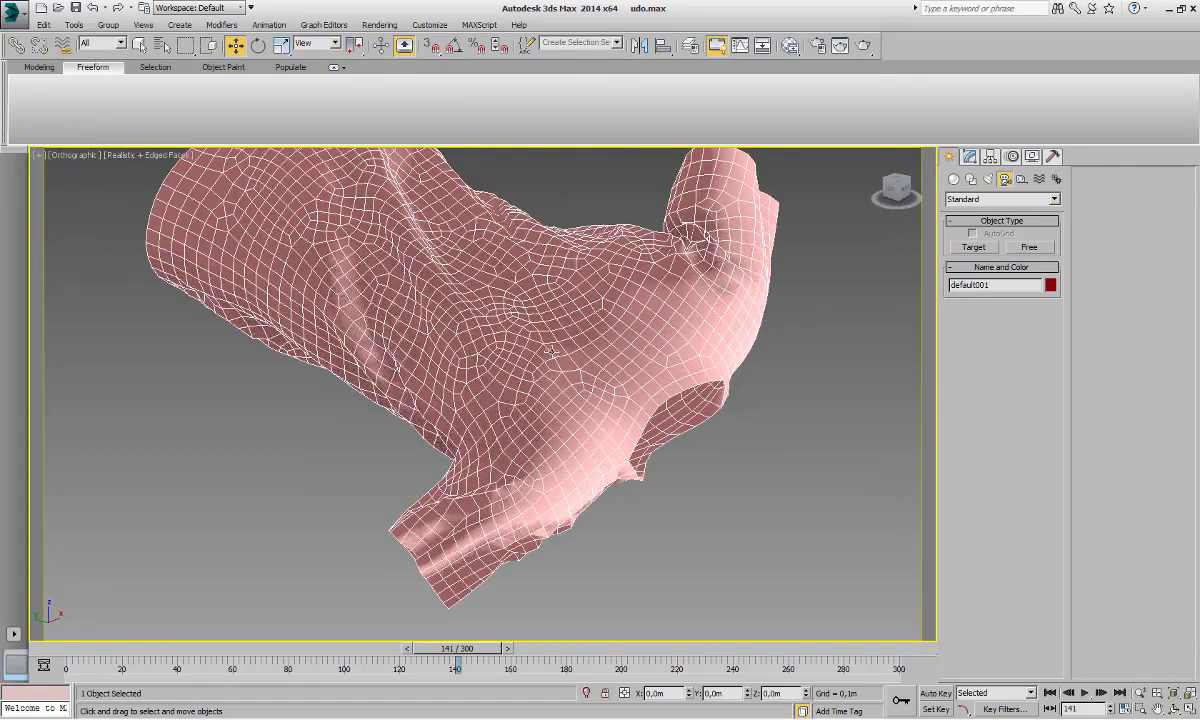
pyautogui.scroll(4, 551, 351)
pyautogui.scroll(-5, 551, 351)
pyautogui.scroll(-4, 551, 351)
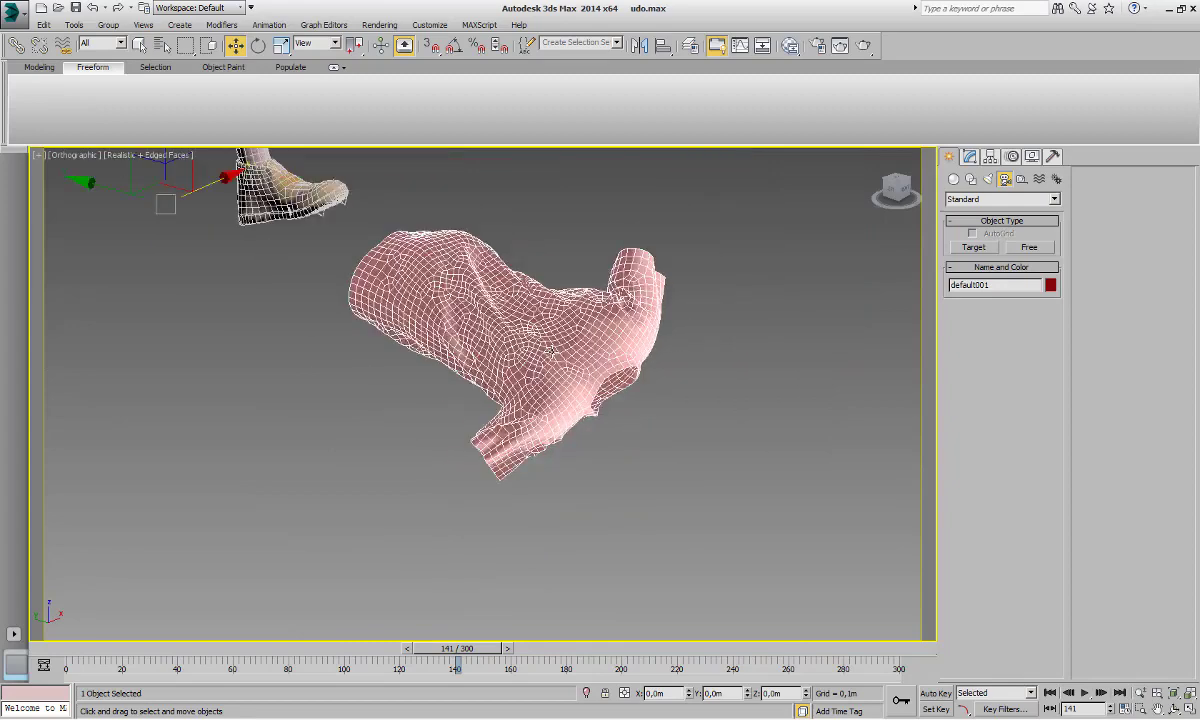
pyautogui.press('F4')
pyautogui.scroll(6, 551, 351)
pyautogui.scroll(-6, 551, 351)
pyautogui.scroll(6, 551, 351)
pyautogui.scroll(4, 551, 351)
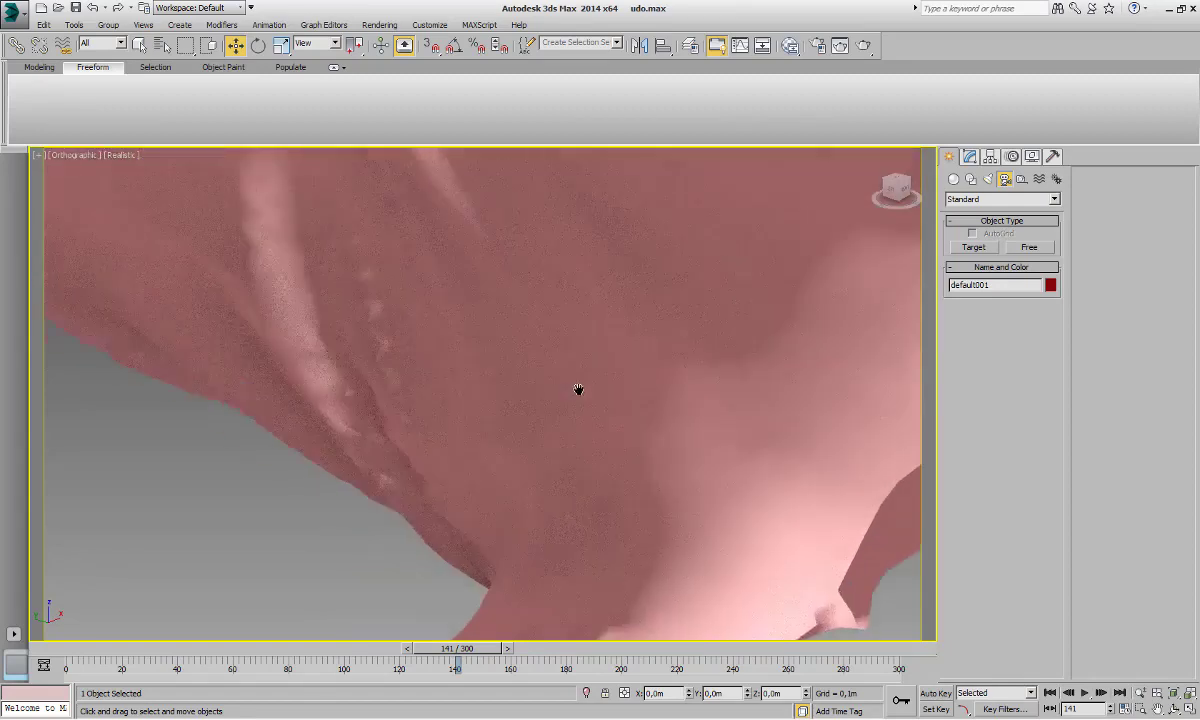
pyautogui.press('F4')
pyautogui.press('F4')
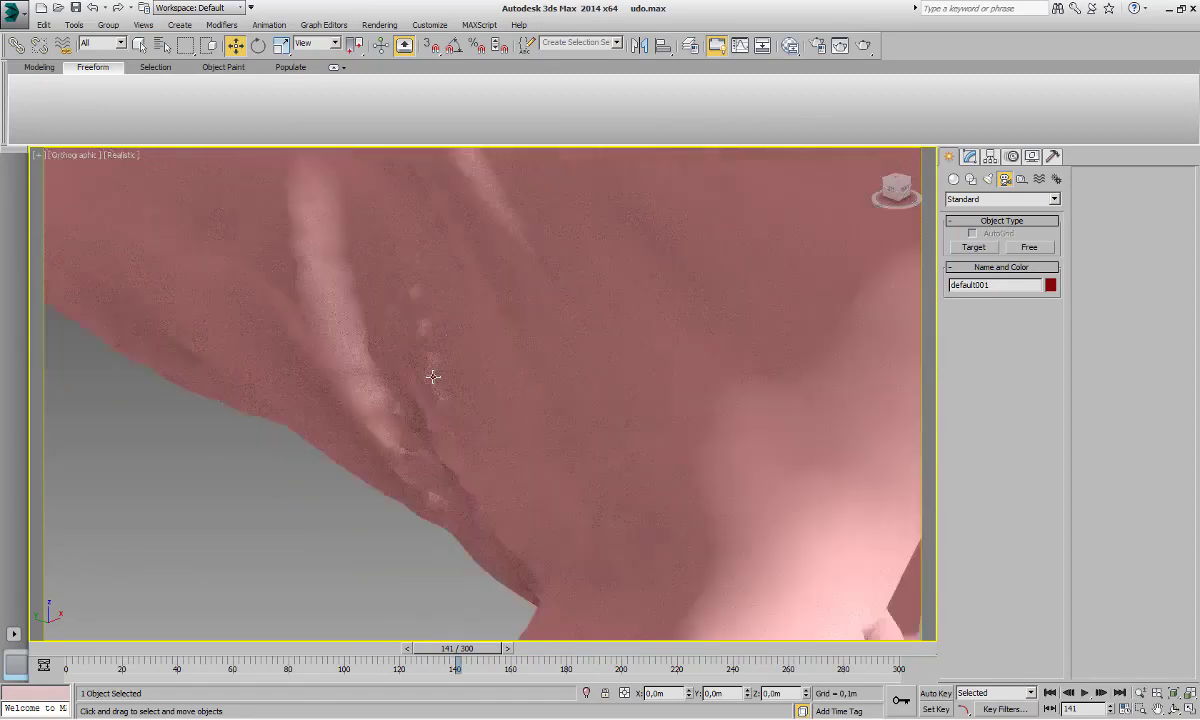
pyautogui.scroll(-8, 470, 380)
pyautogui.scroll(6, 480, 375)
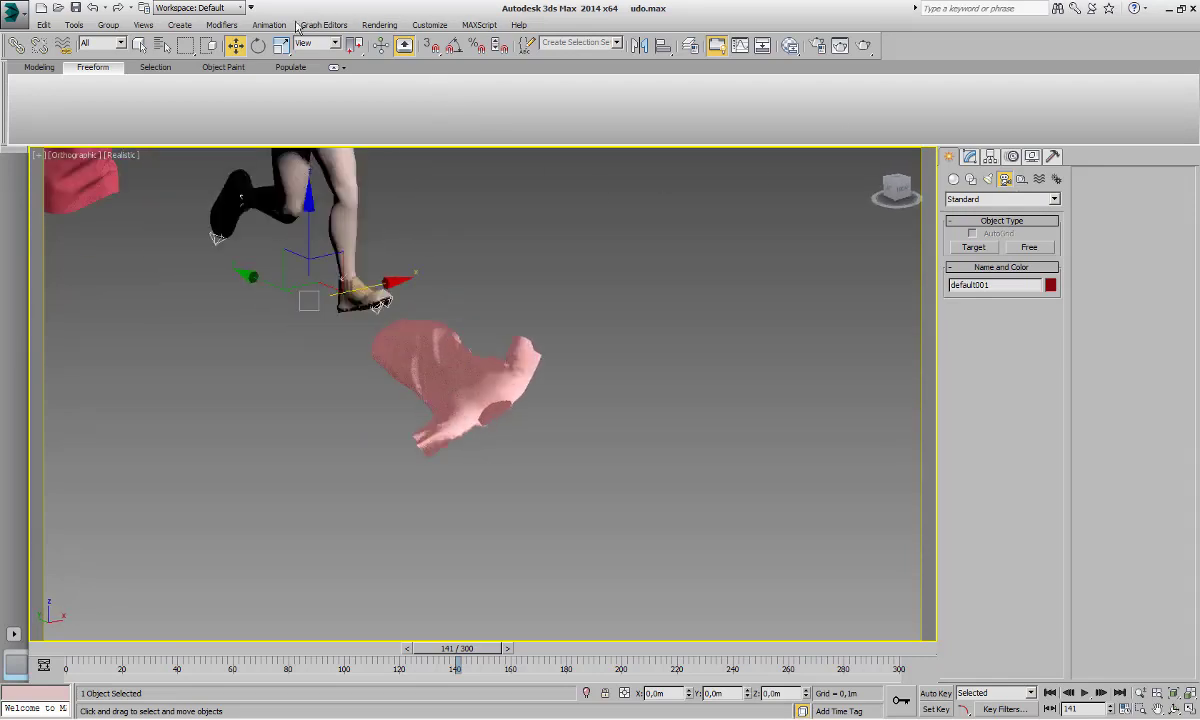
# - Add a Point Cache modifier with from marvelous 7.pc2 to the imported shirt and scrub the animation to frame 113
pyautogui.click(235, 27)
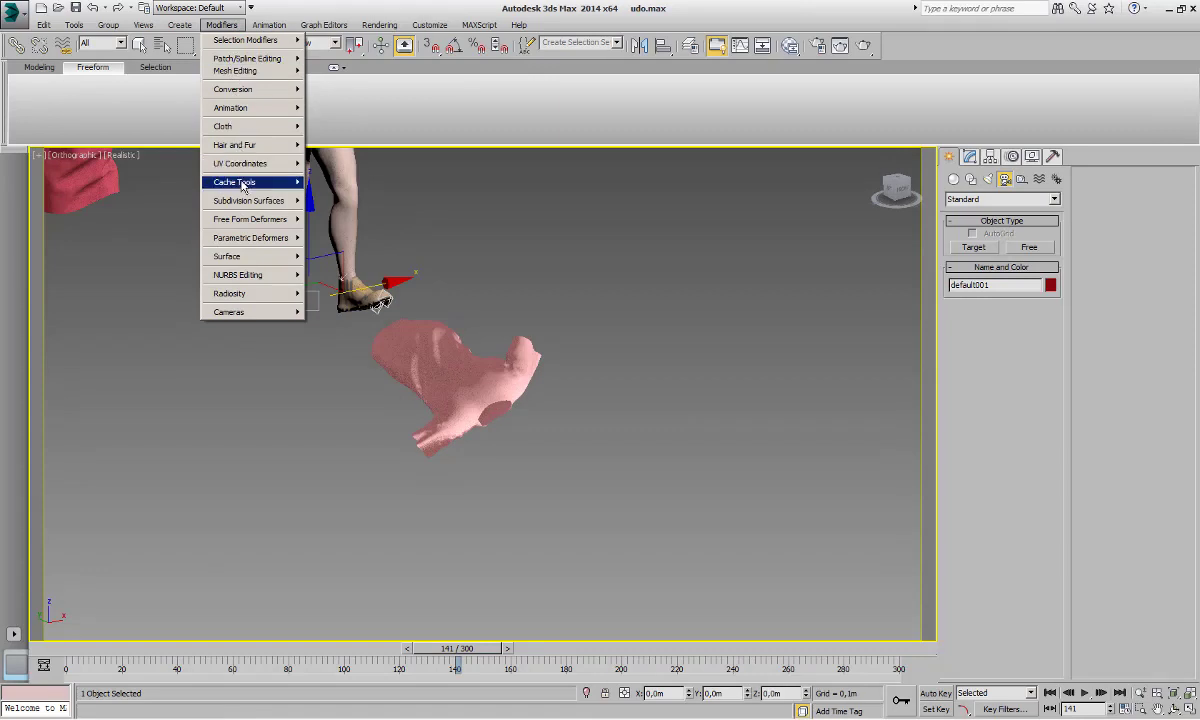
pyautogui.moveTo(242, 186)
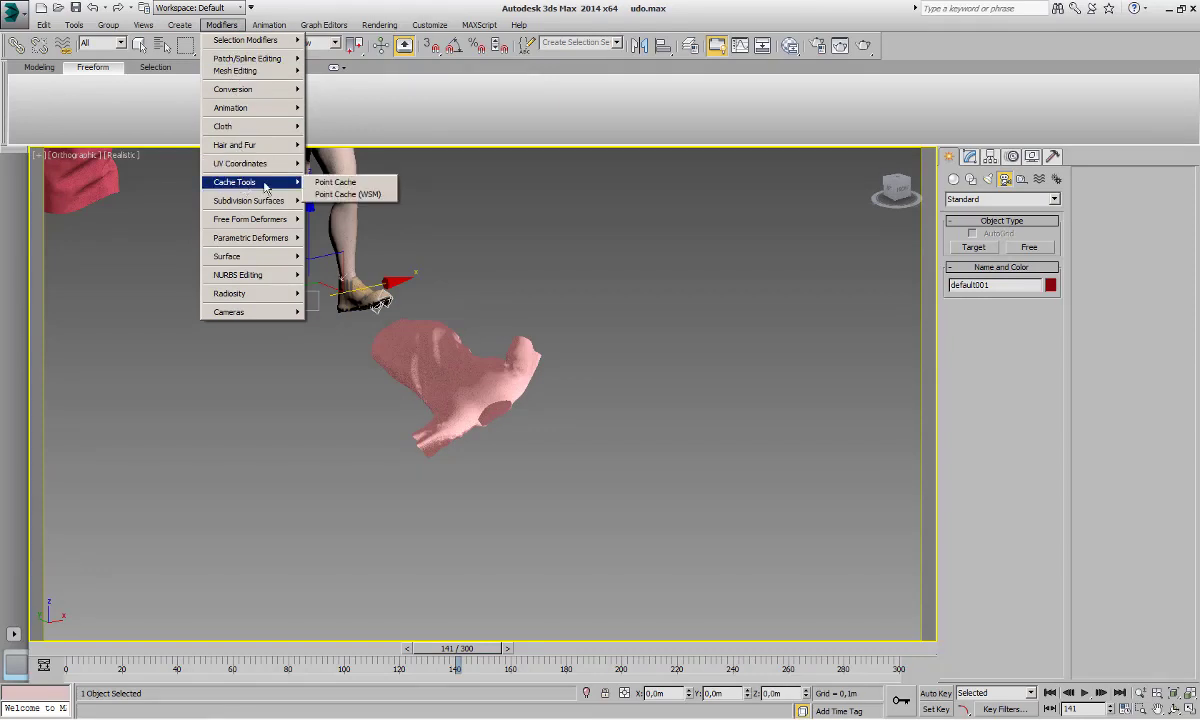
pyautogui.click(337, 184)
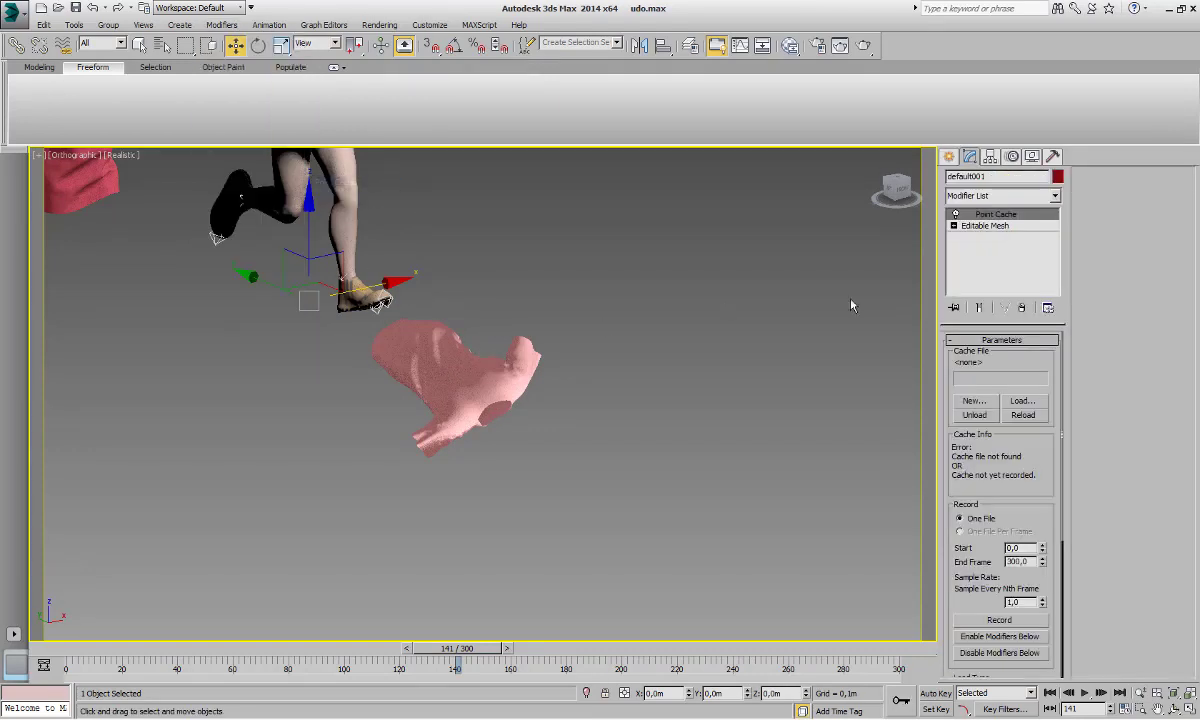
pyautogui.click(1022, 401)
pyautogui.doubleClick(334, 115)
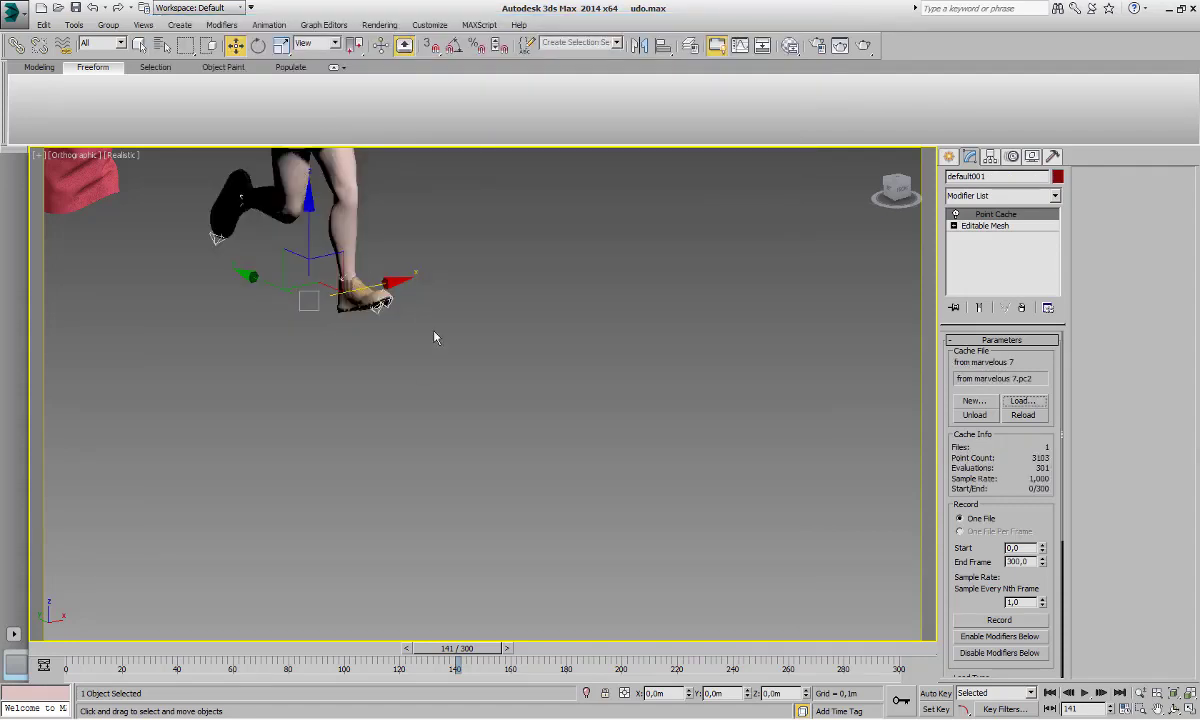
pyautogui.press('f')
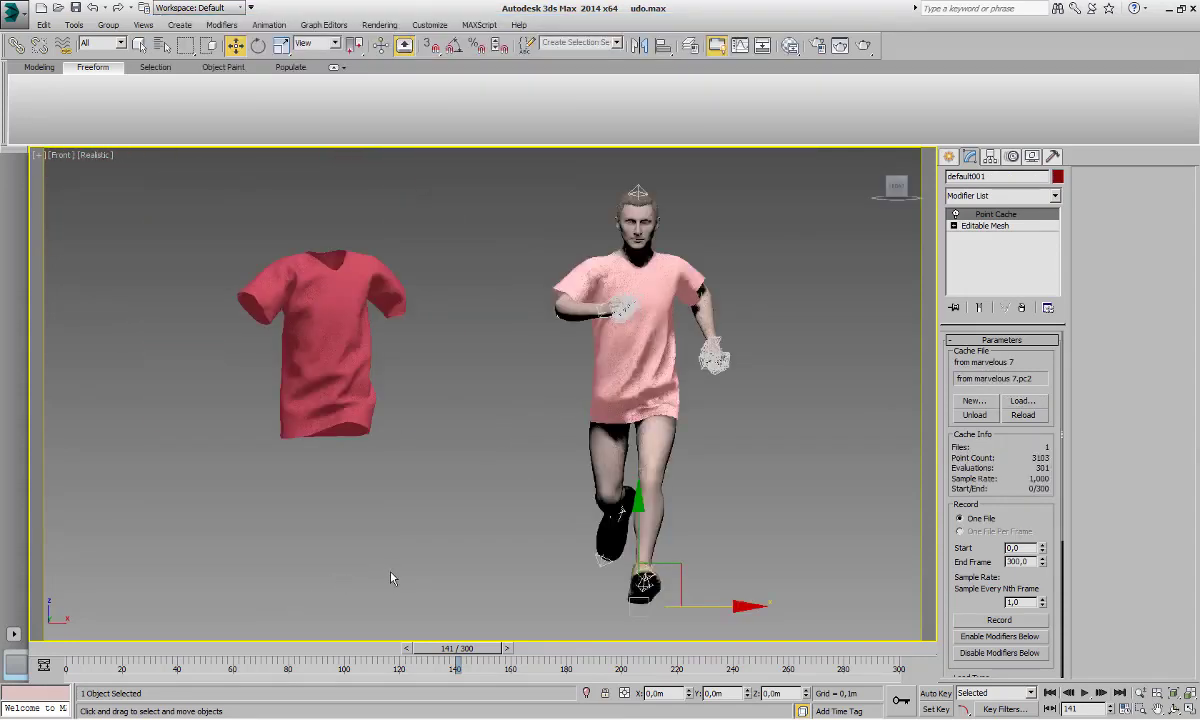
pyautogui.moveTo(445, 656); pyautogui.dragTo(381, 658)
pyautogui.press('w')
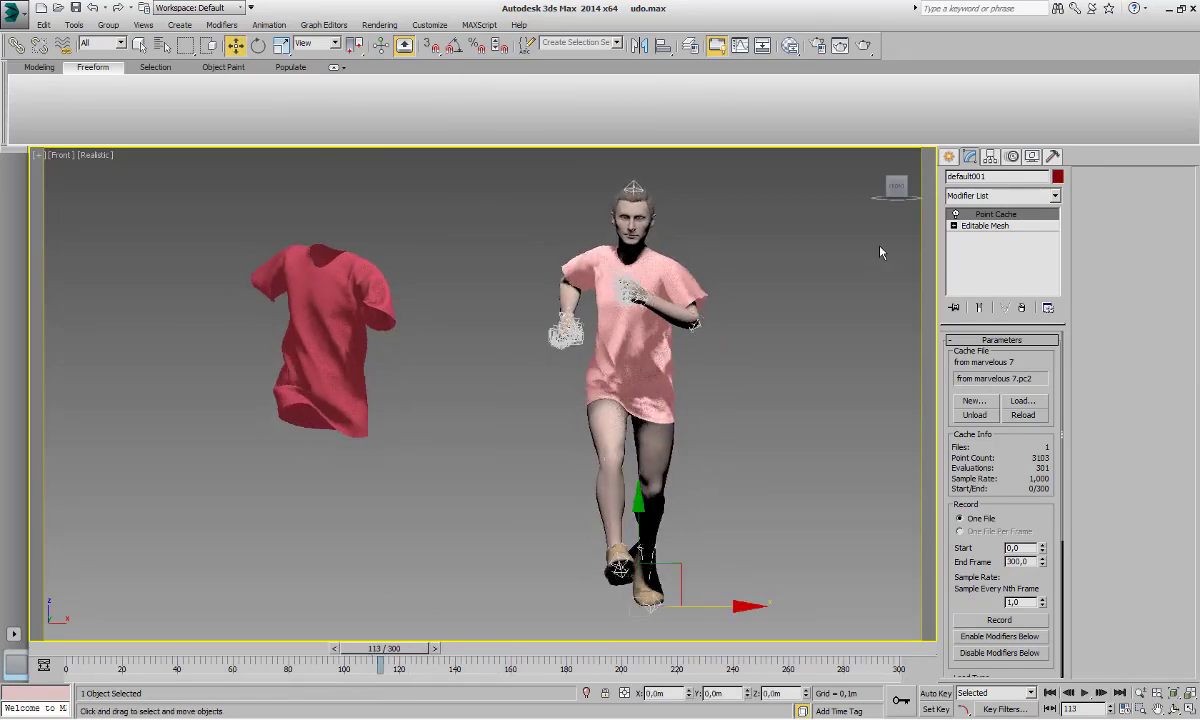
# - Add an Edit Normals modifier above the shirt's Point Cache and unify all of its normals
pyautogui.click(1010, 196)
pyautogui.scroll(-10, 1010, 202)
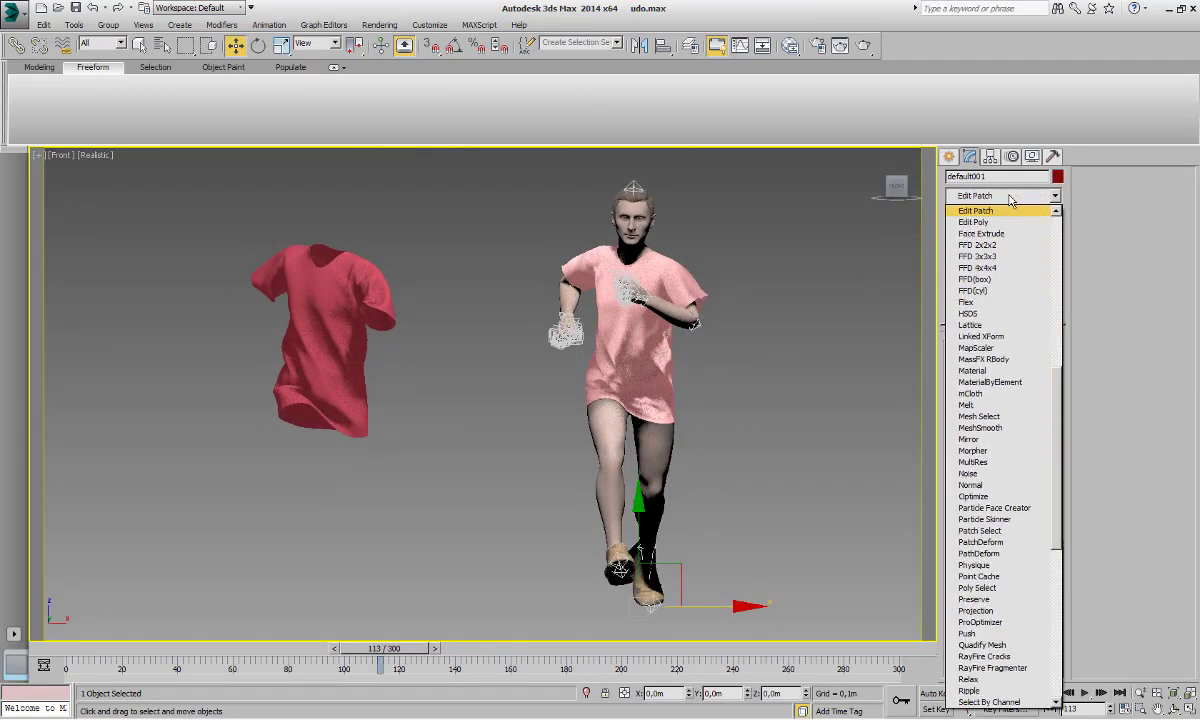
pyautogui.scroll(8, 1010, 202)
pyautogui.scroll(-8, 1010, 202)
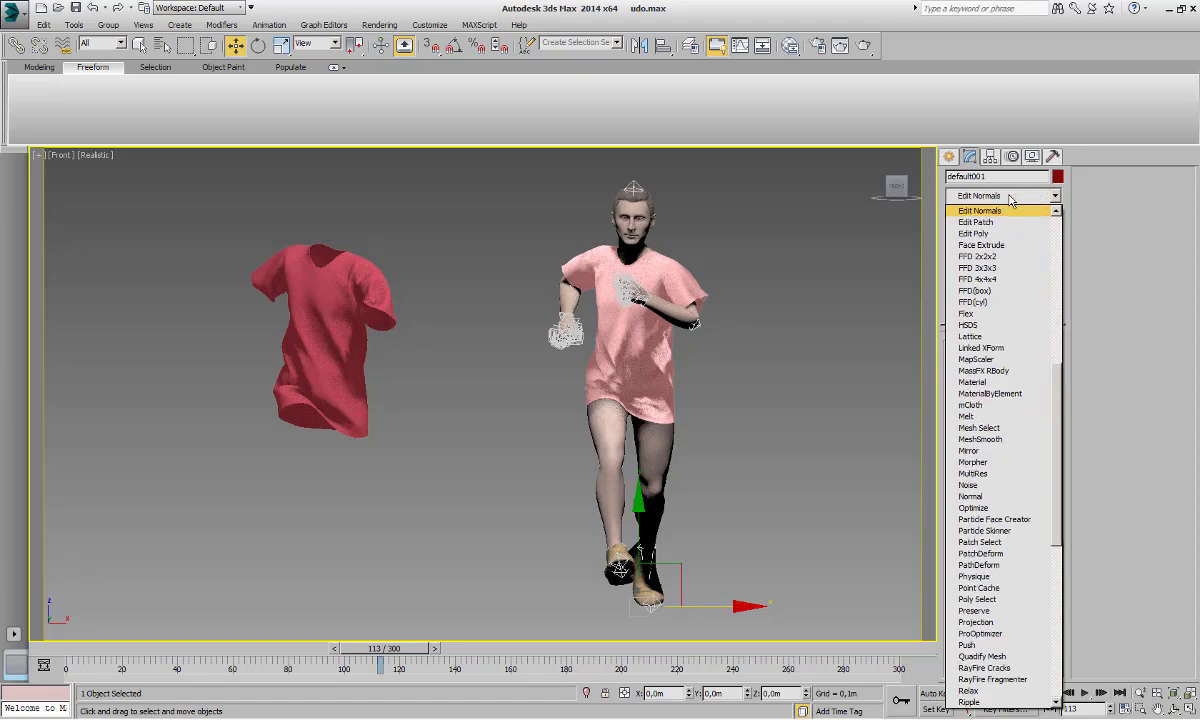
pyautogui.click(985, 211)
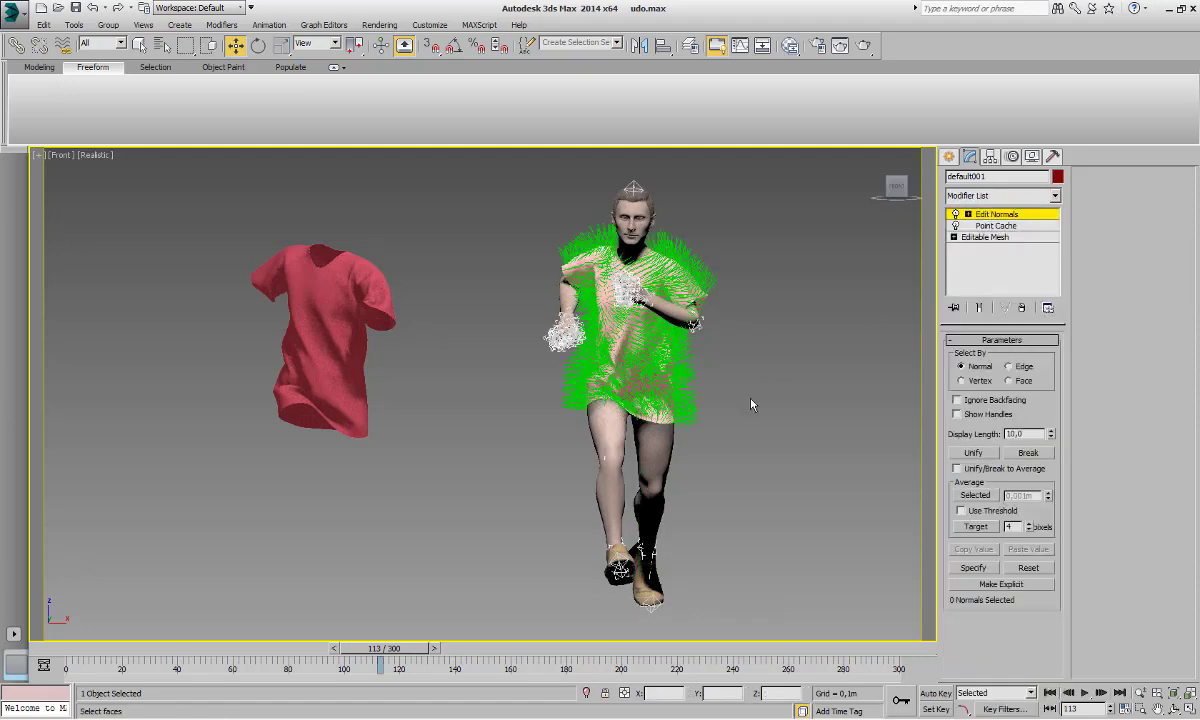
pyautogui.hotkey('ctrl', 'a')
pyautogui.click(973, 453)
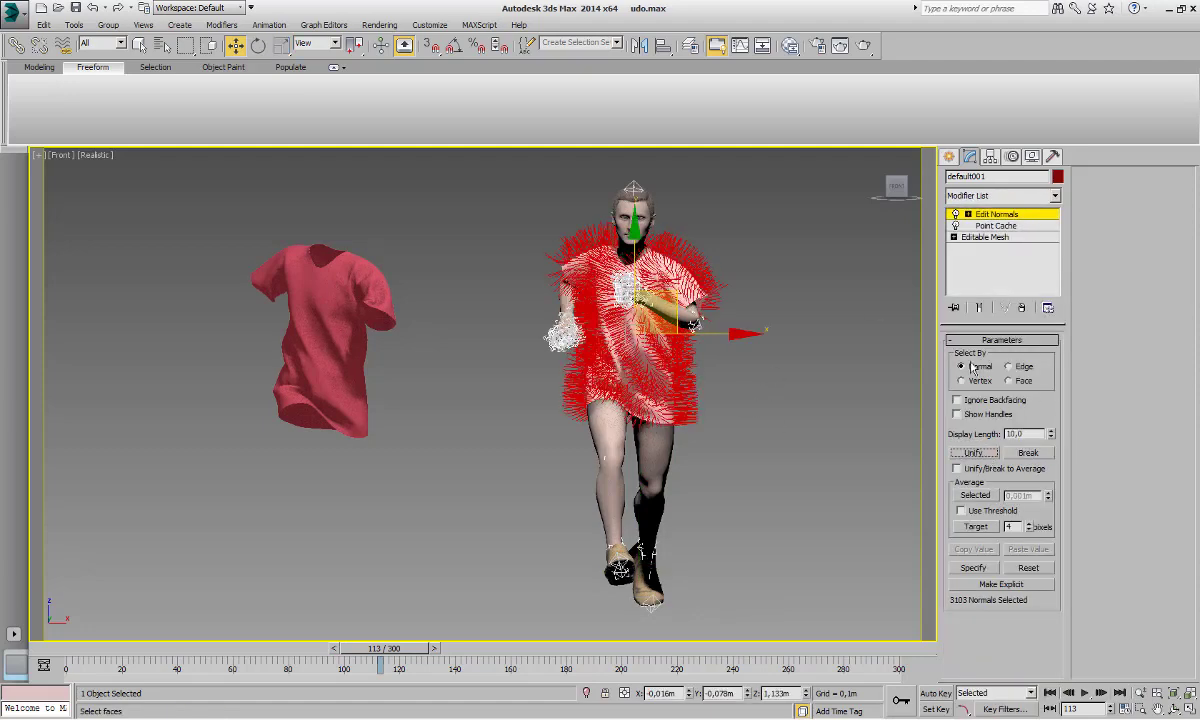
# - Add a Shell modifier on top of the shirt's Edit Normals modifier
pyautogui.click(1005, 197)
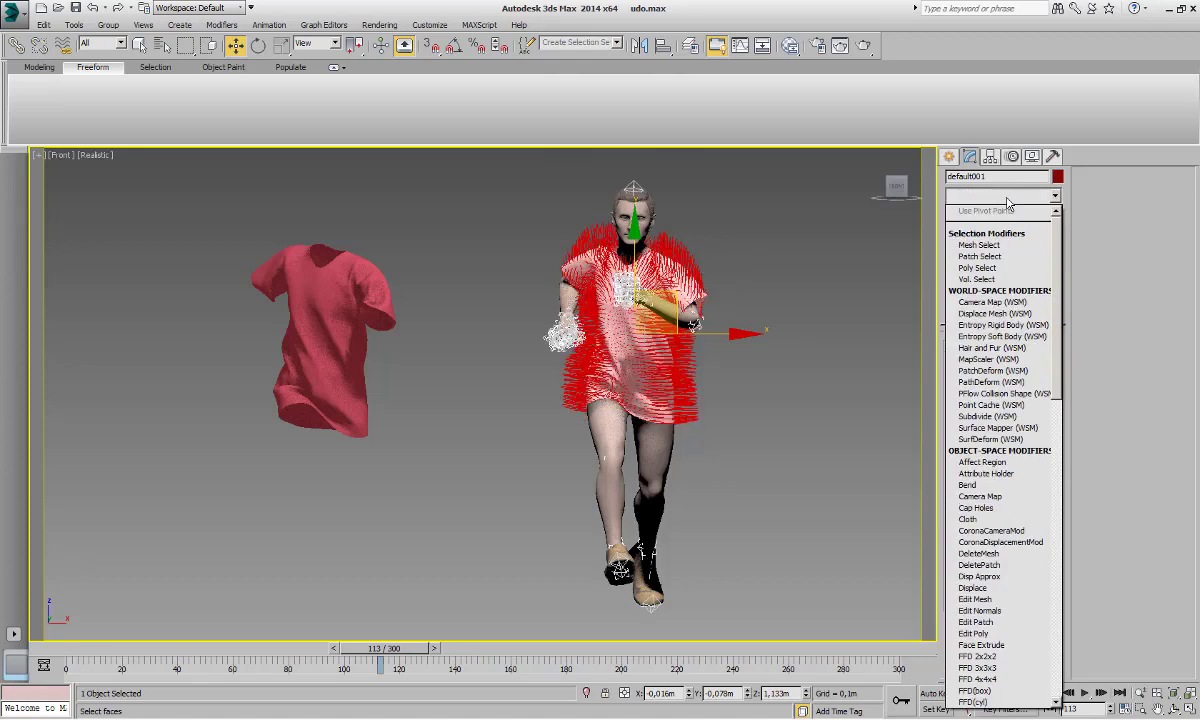
pyautogui.press('s')
pyautogui.press('s')
pyautogui.press('s')
pyautogui.press('s')
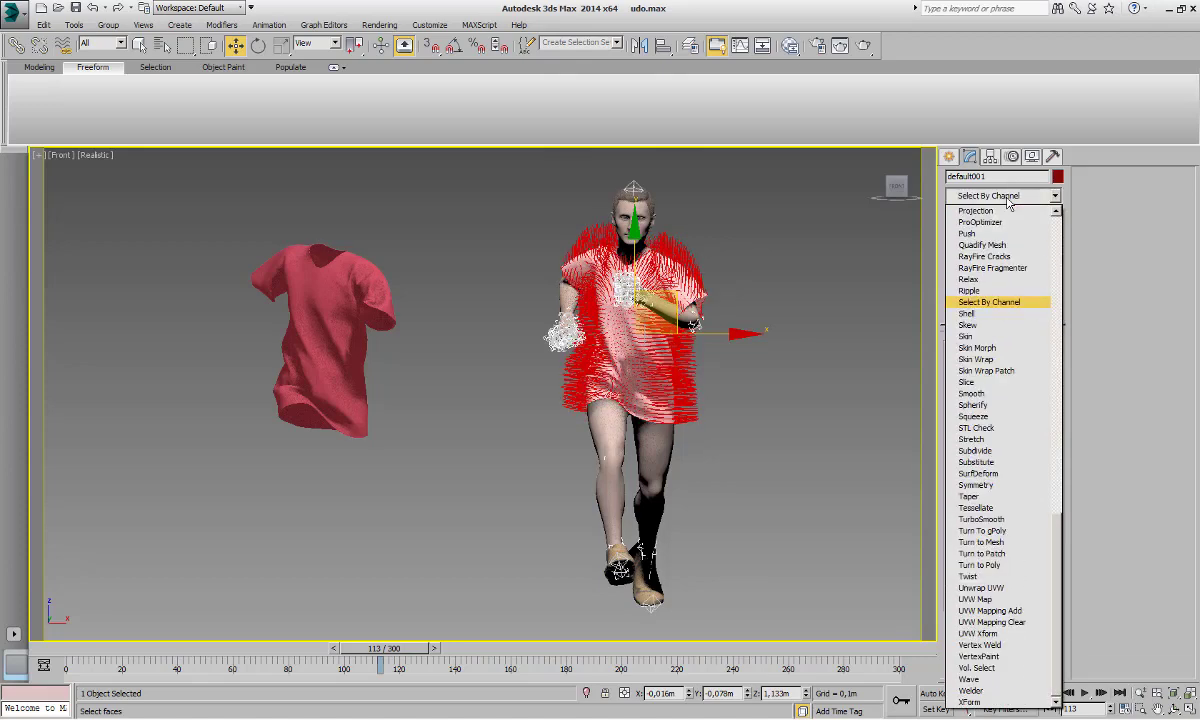
pyautogui.press('s')
pyautogui.press('Return')
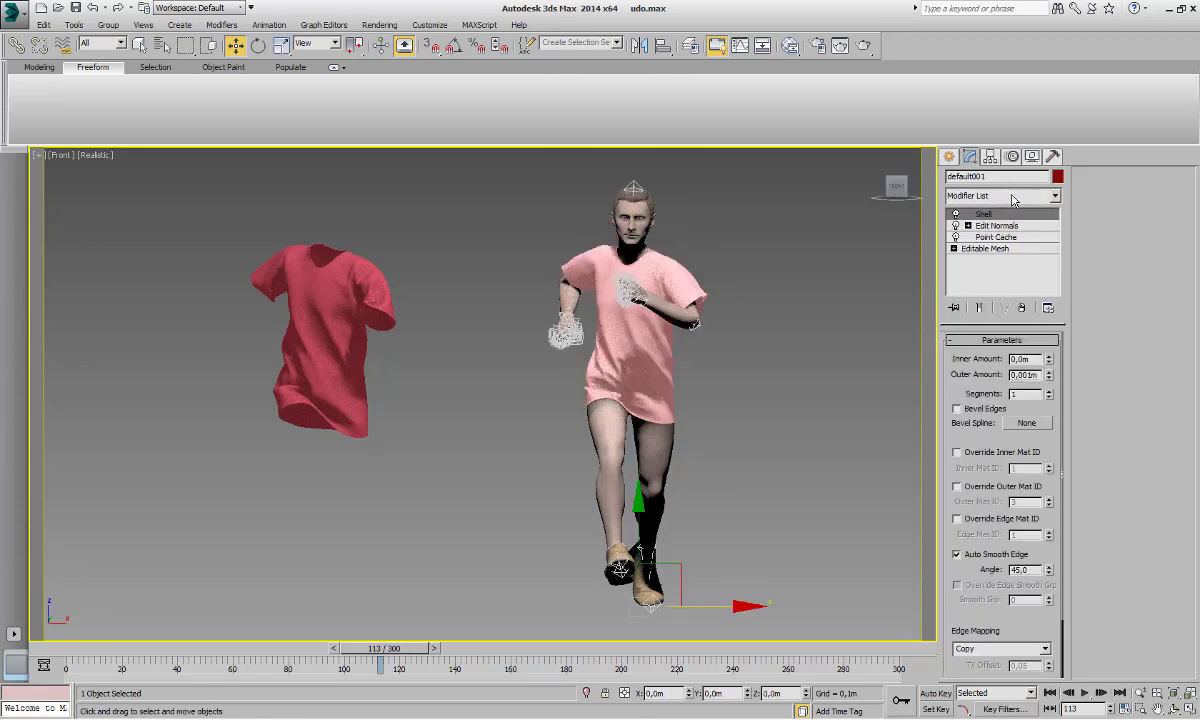
# - Add a Relax modifier on top of the shirt's Shell modifier
pyautogui.click(1005, 196)
pyautogui.press('r')
pyautogui.press('r')
pyautogui.press('r')
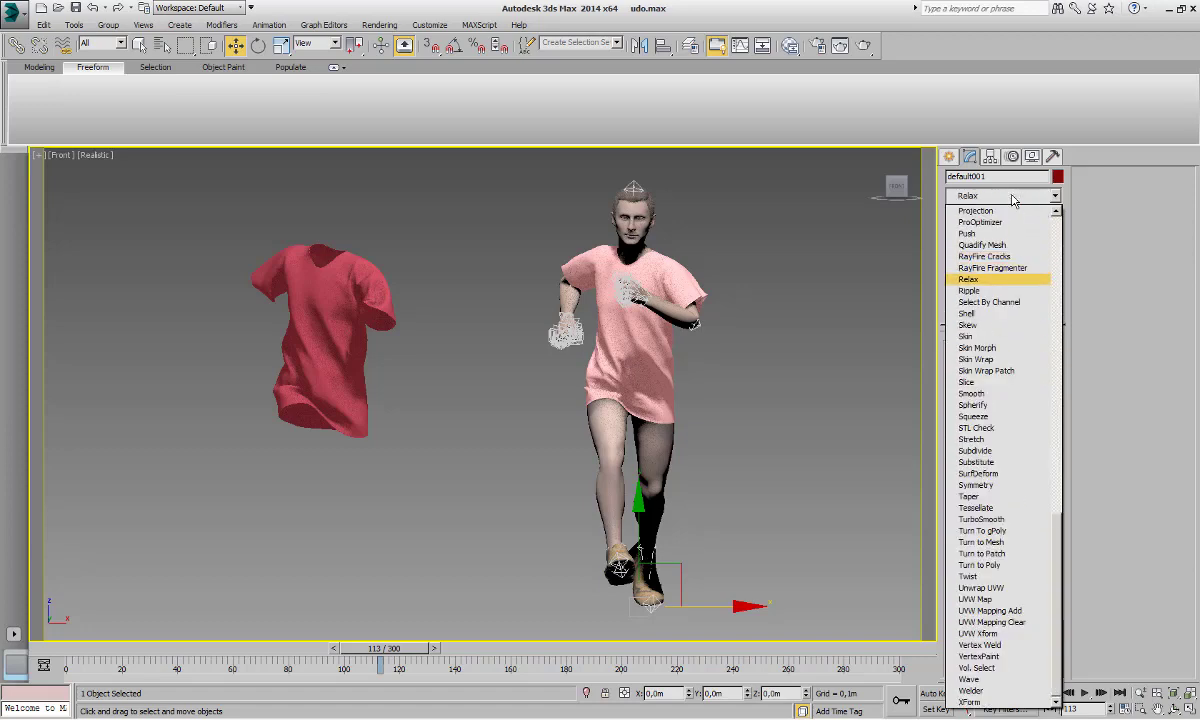
pyautogui.press('Return')
# - Select the pink shirt and play the animation to check its motion on the avatar, stopping at frame 292
pyautogui.scroll(3, 775, 370)
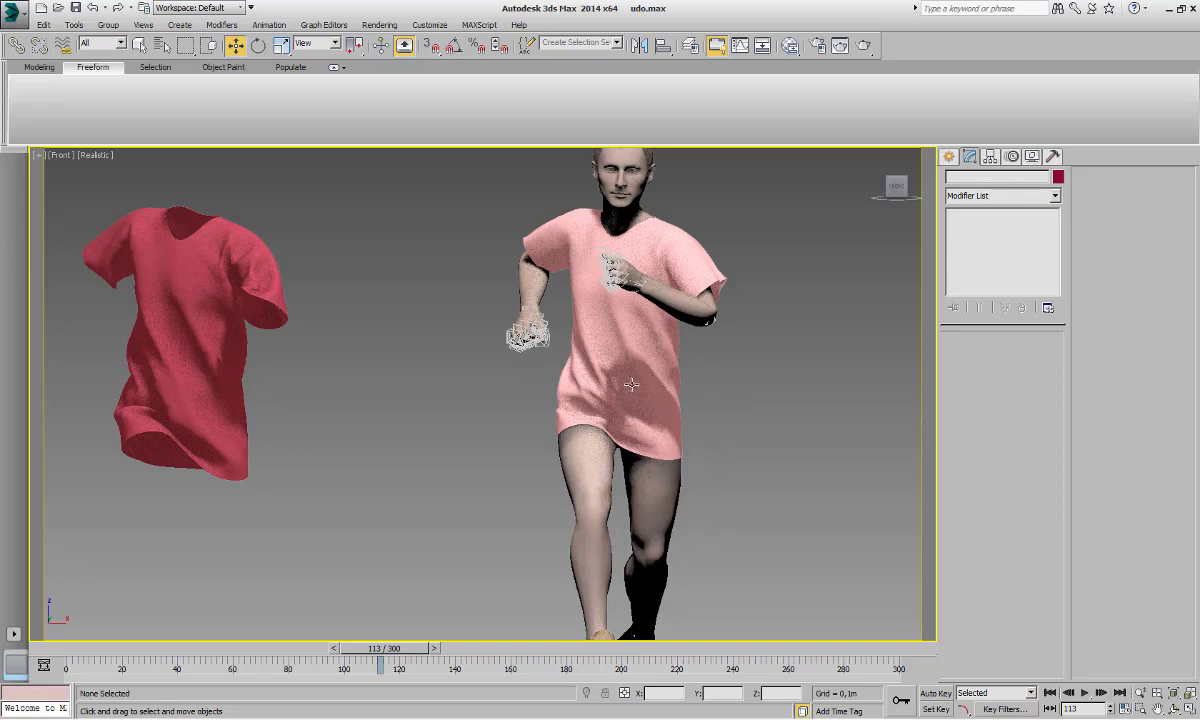
pyautogui.click(590, 360)
pyautogui.scroll(-3, 667, 413)
pyautogui.press('/')
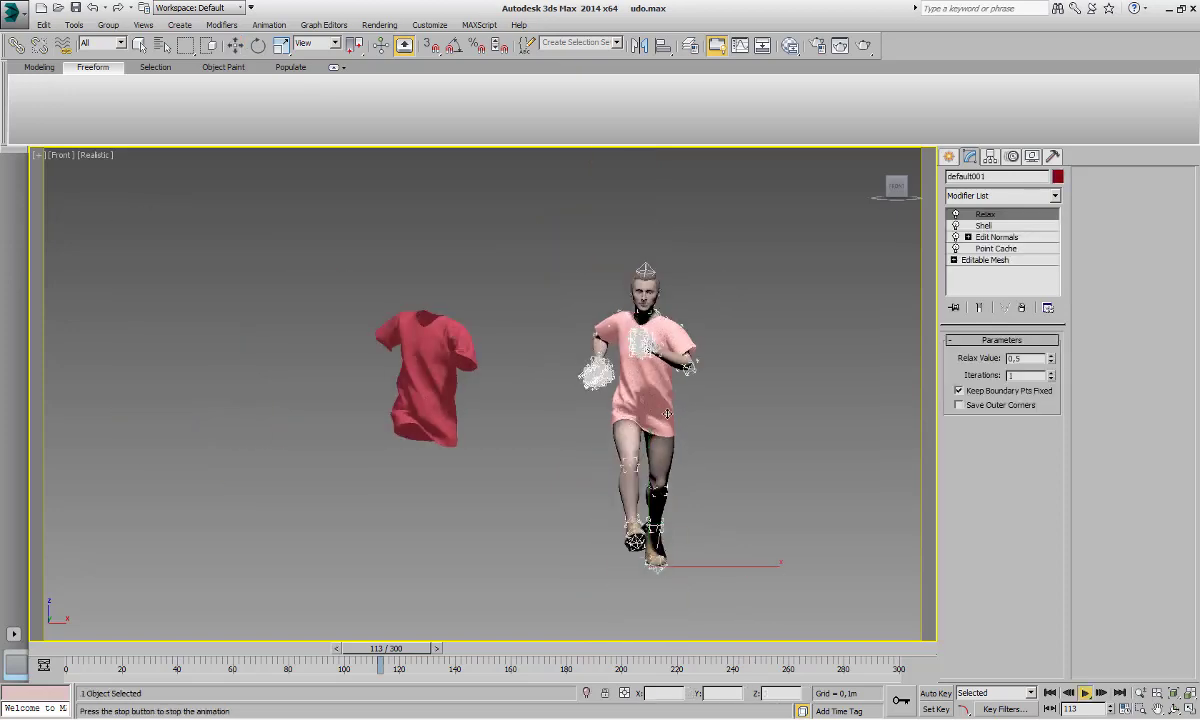
pyautogui.scroll(3, 682, 369)
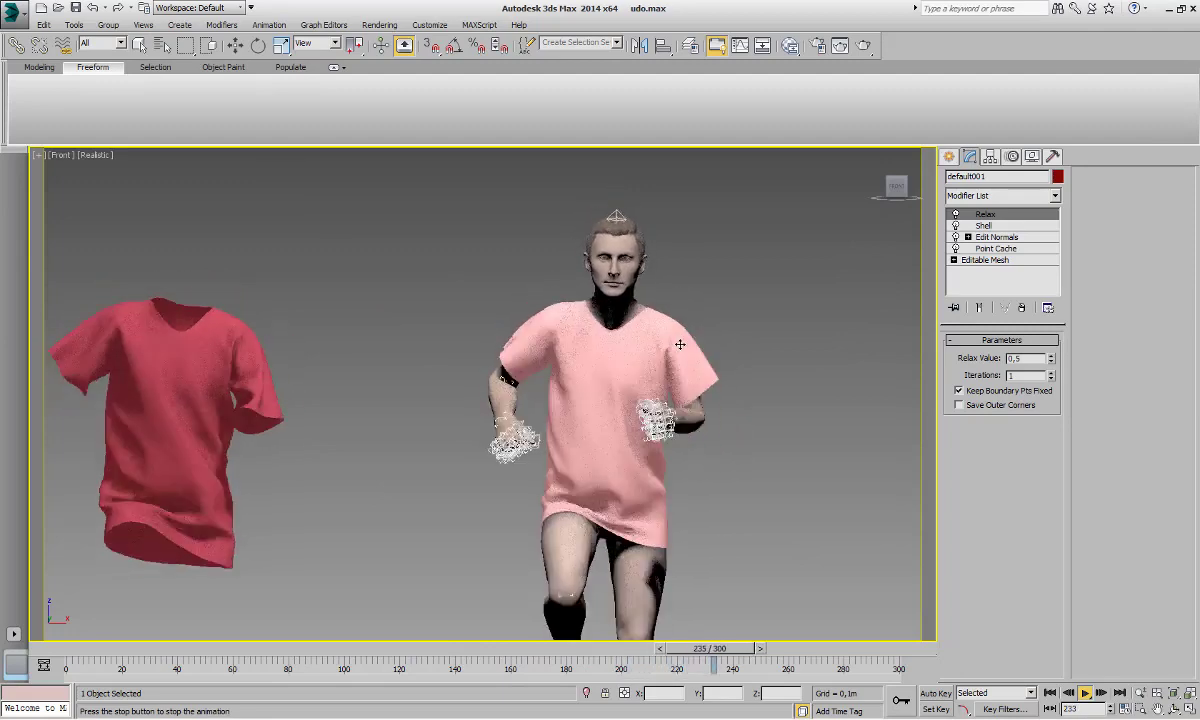
pyautogui.press('/')
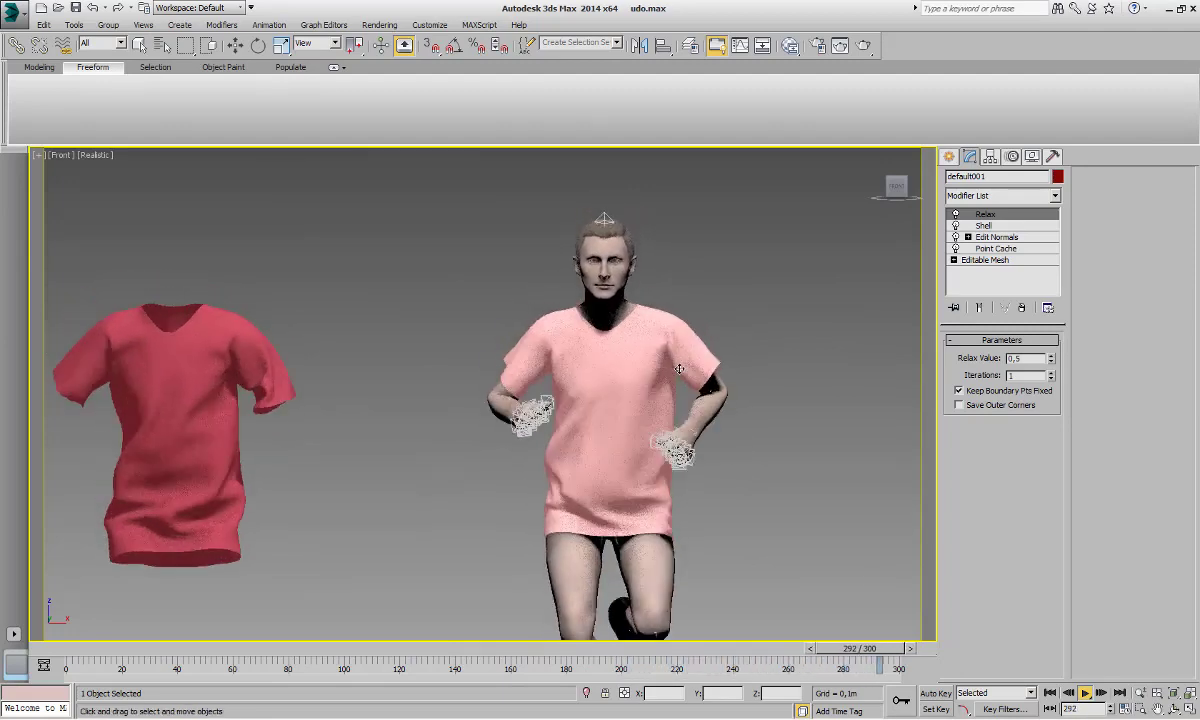
# - Move the pink shirt along the negative X axis to about -0.648 m, between the red shirt and the avatar
pyautogui.press('w')
pyautogui.scroll(-3, 679, 369)
pyautogui.moveTo(743, 580); pyautogui.dragTo(633, 590)
pyautogui.scroll(5, 518, 445)
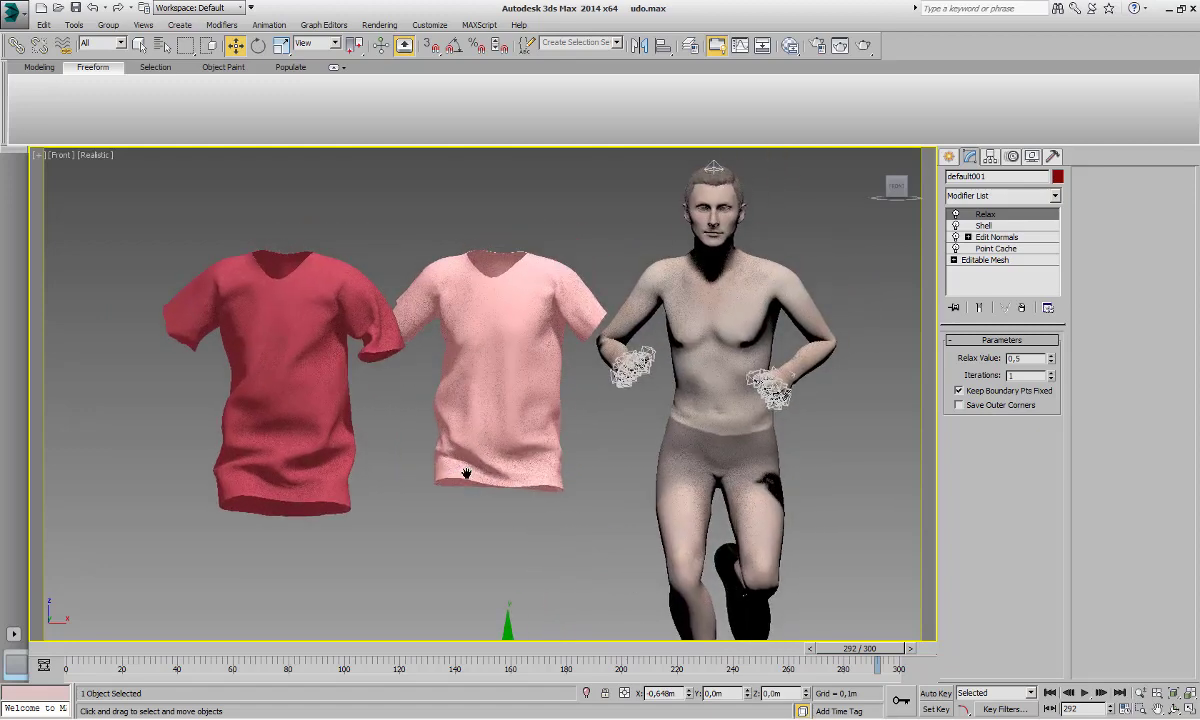
# - Play the animation to compare both shirts beside the avatar, stop at frame 77 and deselect everything
pyautogui.press('/')
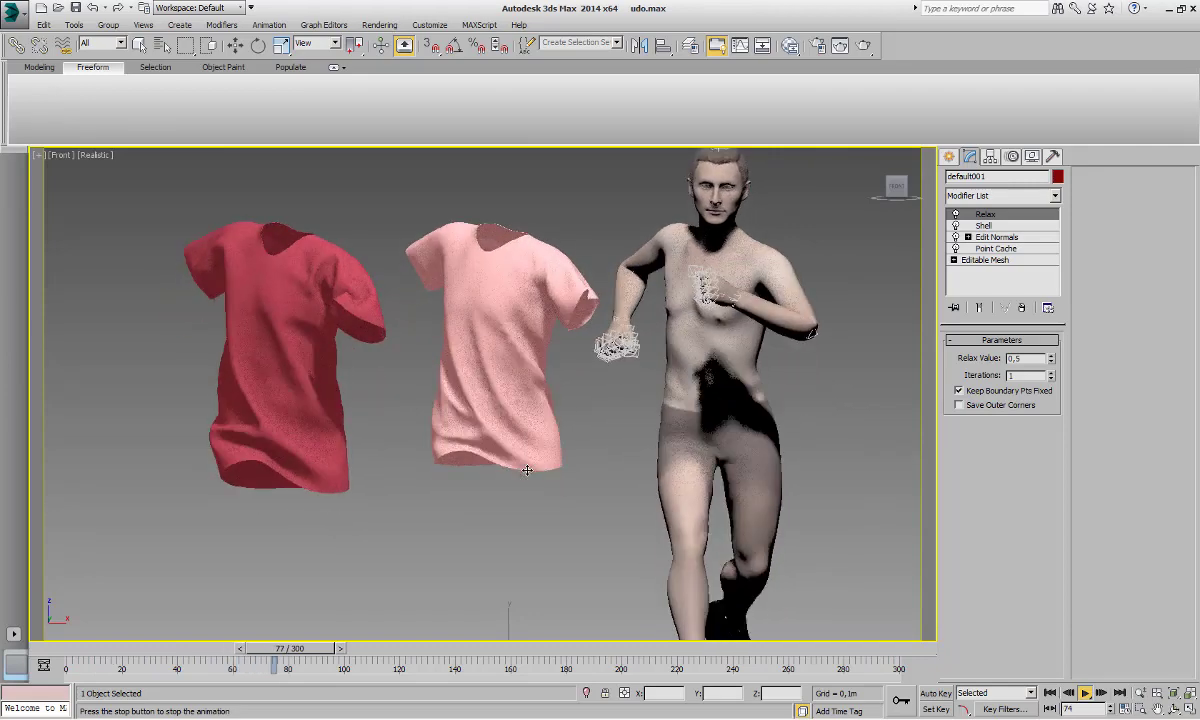
pyautogui.press('/')
pyautogui.scroll(-6, 495, 455)
pyautogui.click(451, 483)
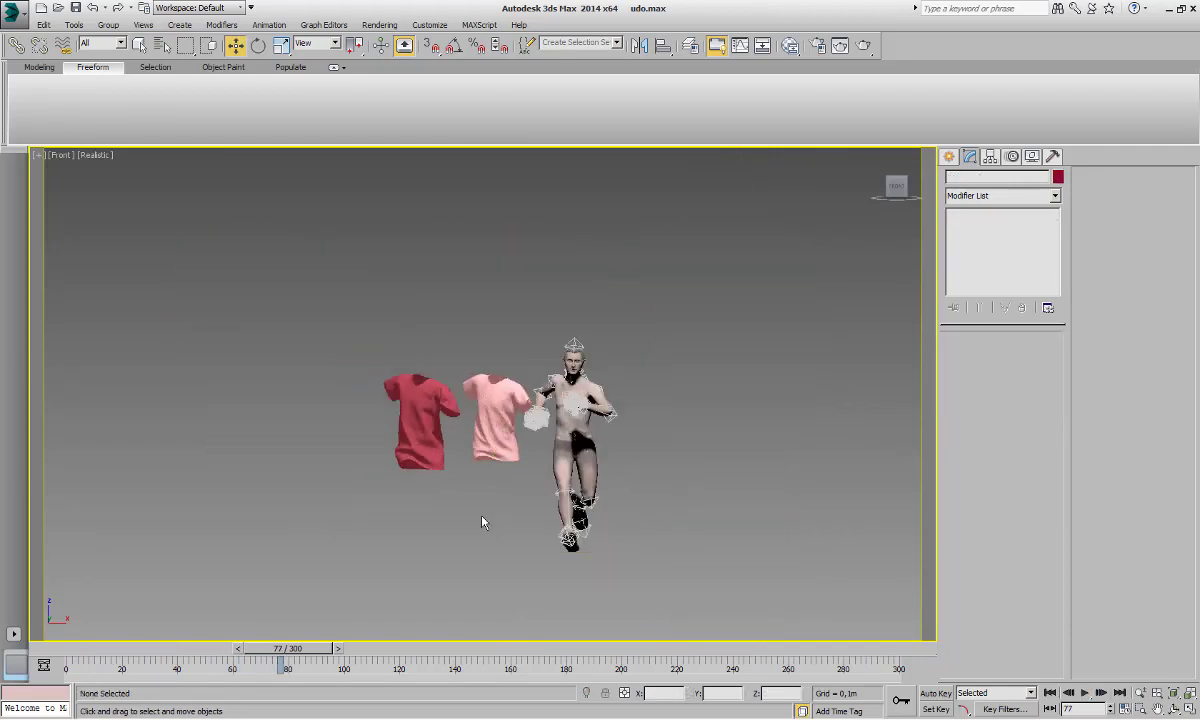
# - Create an omni light on the ground in front of the avatar, working in the top view
pyautogui.press('t')
pyautogui.moveTo(543, 499); pyautogui.dragTo(528, 365, button='middle')
pyautogui.press('o')
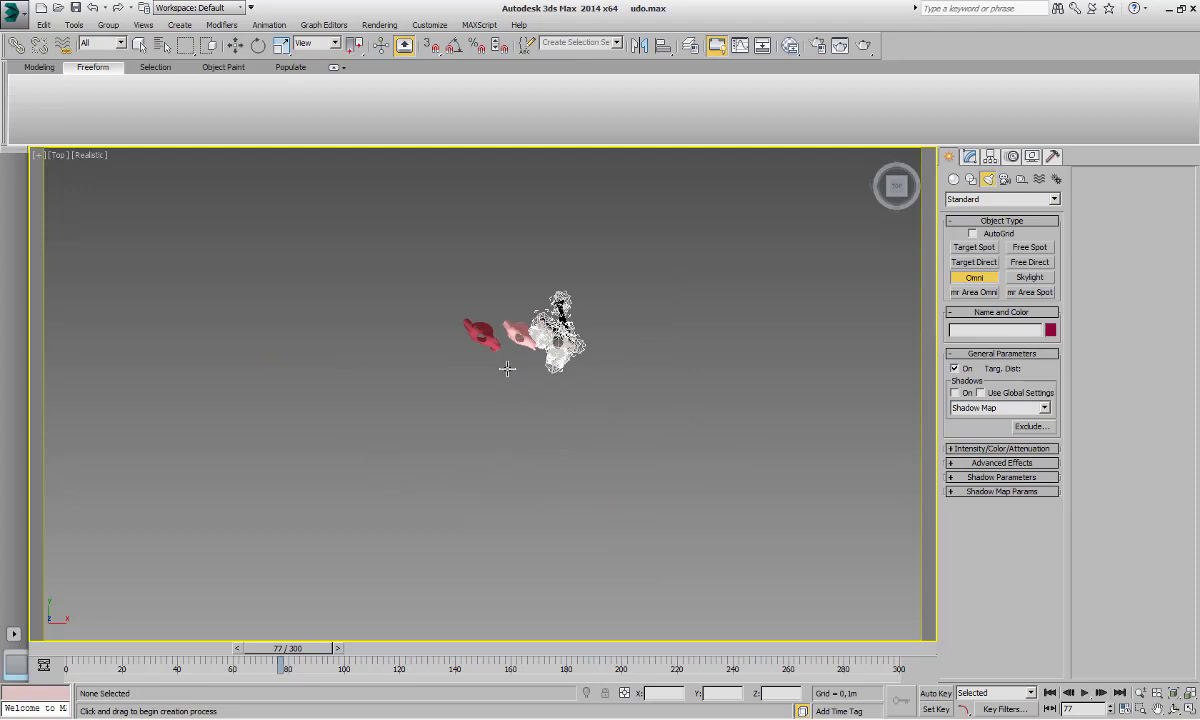
pyautogui.click(559, 541)
pyautogui.rightClick(575, 511)
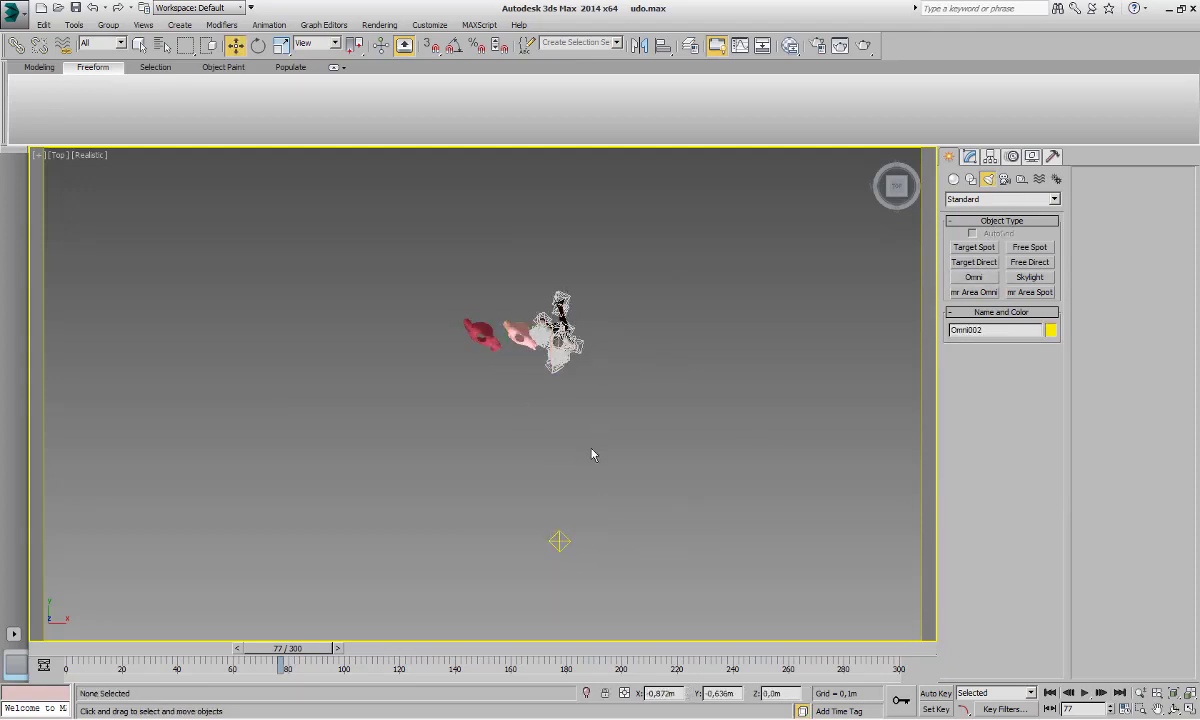
# - Move the omni light above and in front of the shirts, to about X -0.996 m, Y -0.301 m, Z 2.856 m
pyautogui.click(560, 541)
pyautogui.moveTo(599, 503); pyautogui.dragTo(544, 325)
pyautogui.press('f')
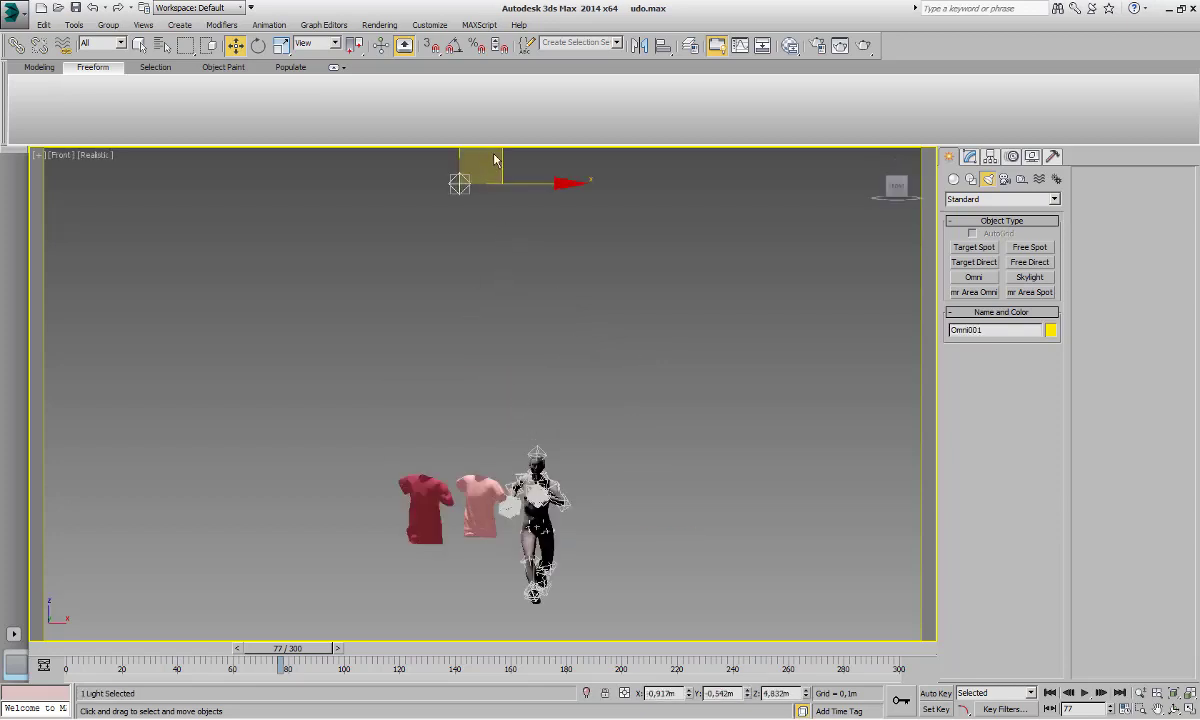
pyautogui.moveTo(504, 152); pyautogui.dragTo(496, 344)
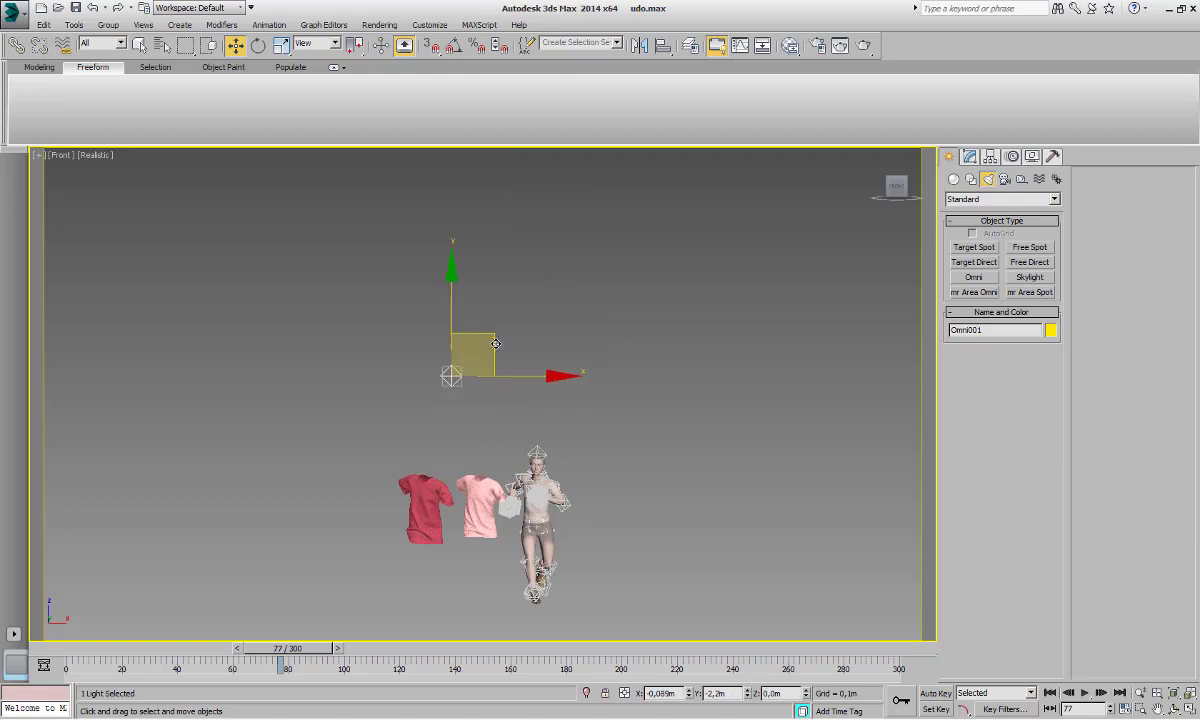
pyautogui.press('t')
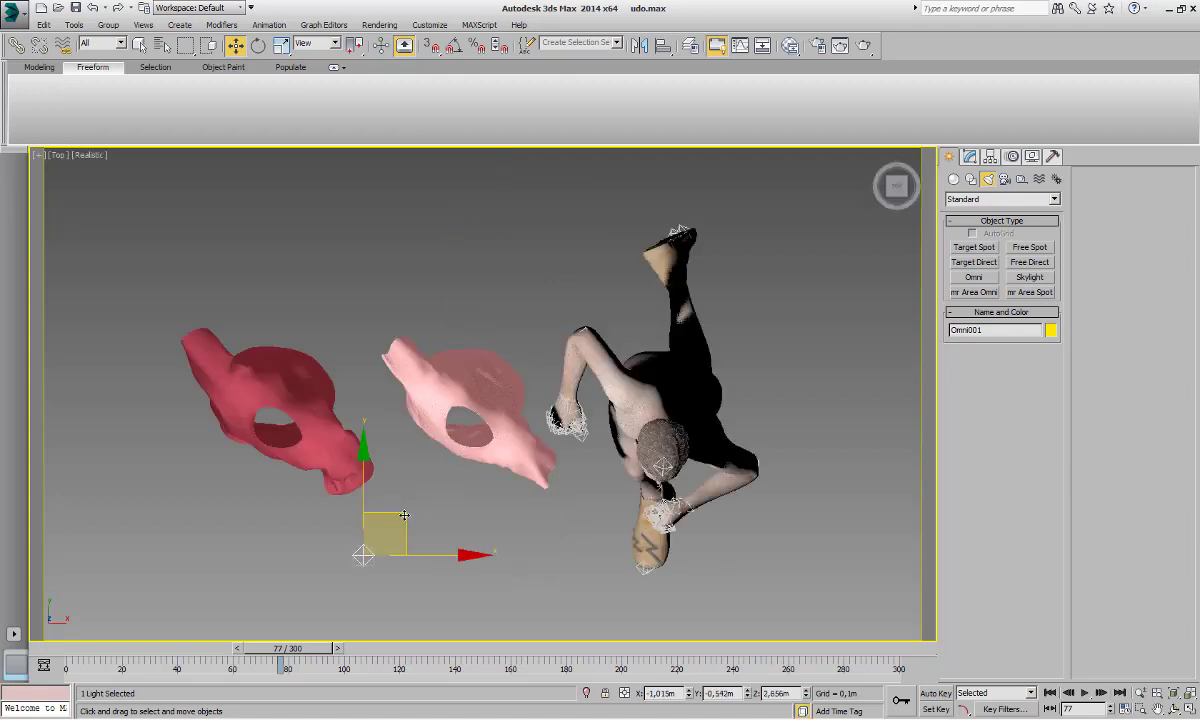
pyautogui.moveTo(403, 515); pyautogui.dragTo(410, 503)
pyautogui.press('f')
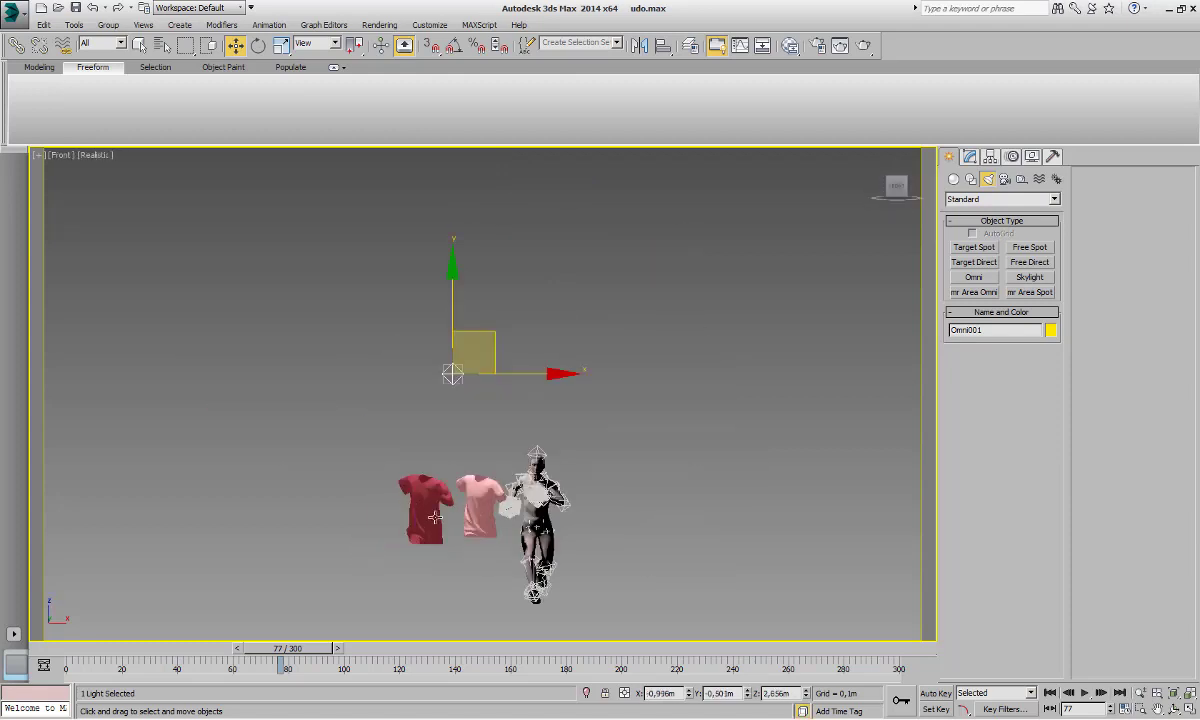
# - Render the front view at frame 96 with the avatar in frame, and again closer on the two shirts
pyautogui.scroll(5, 434, 517)
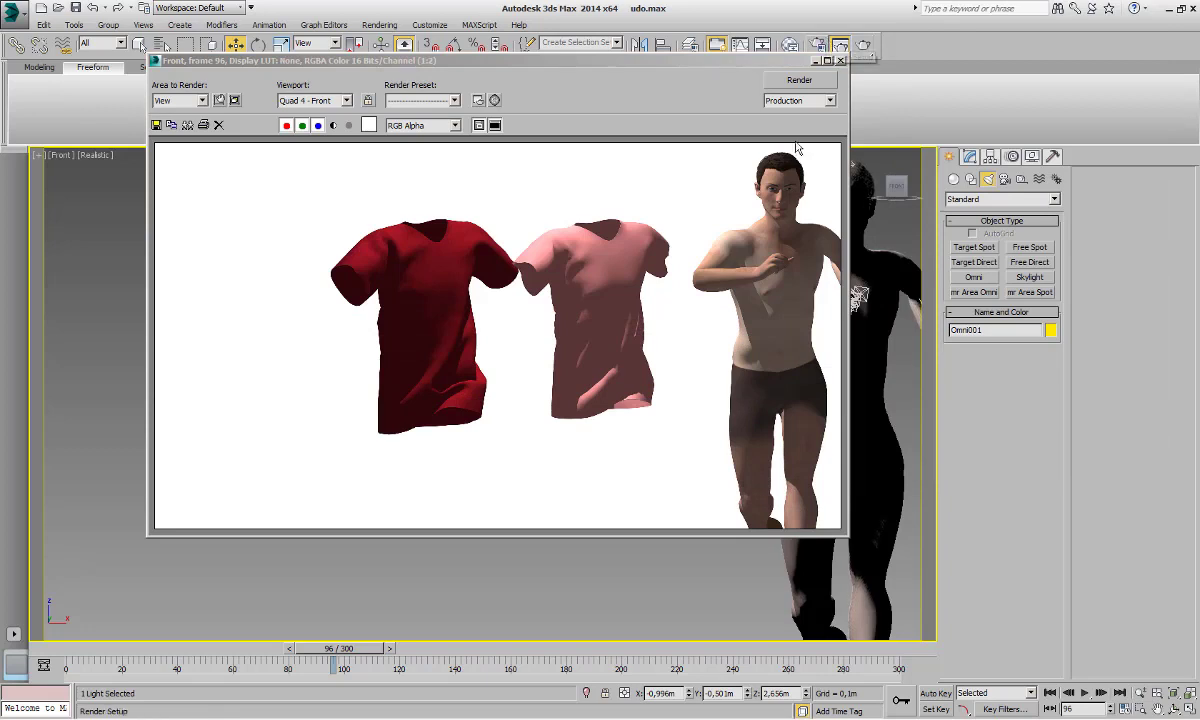
pyautogui.click(842, 62)
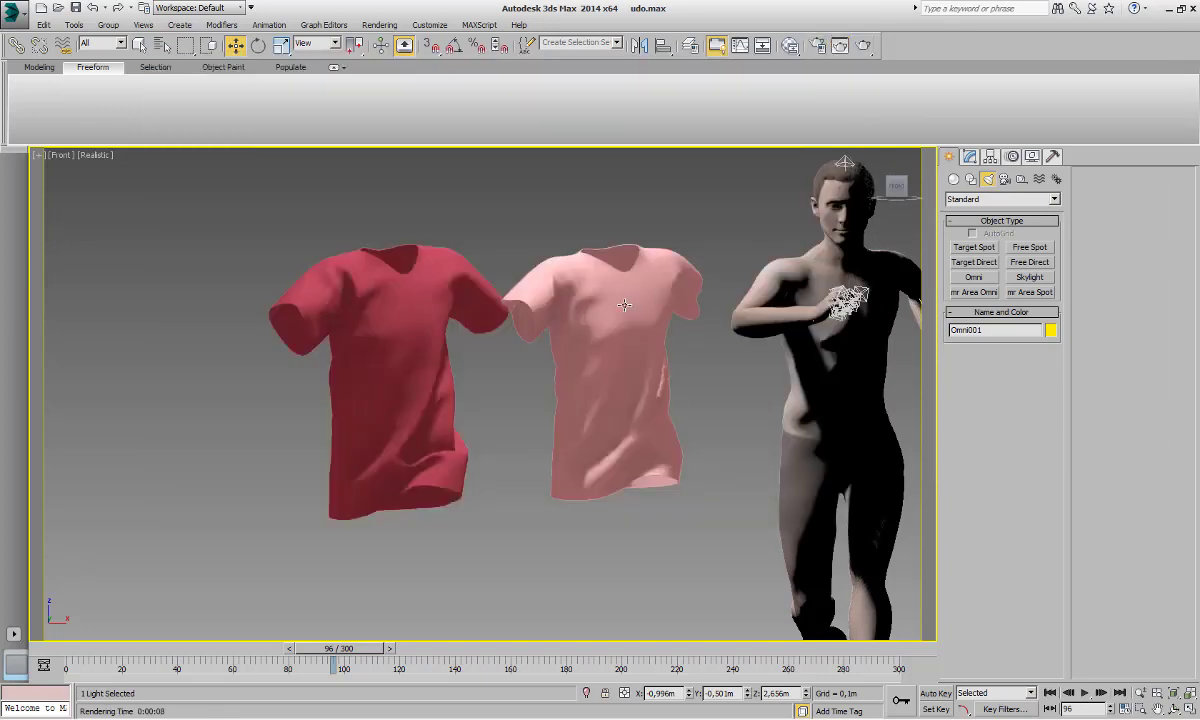
pyautogui.scroll(4, 624, 305)
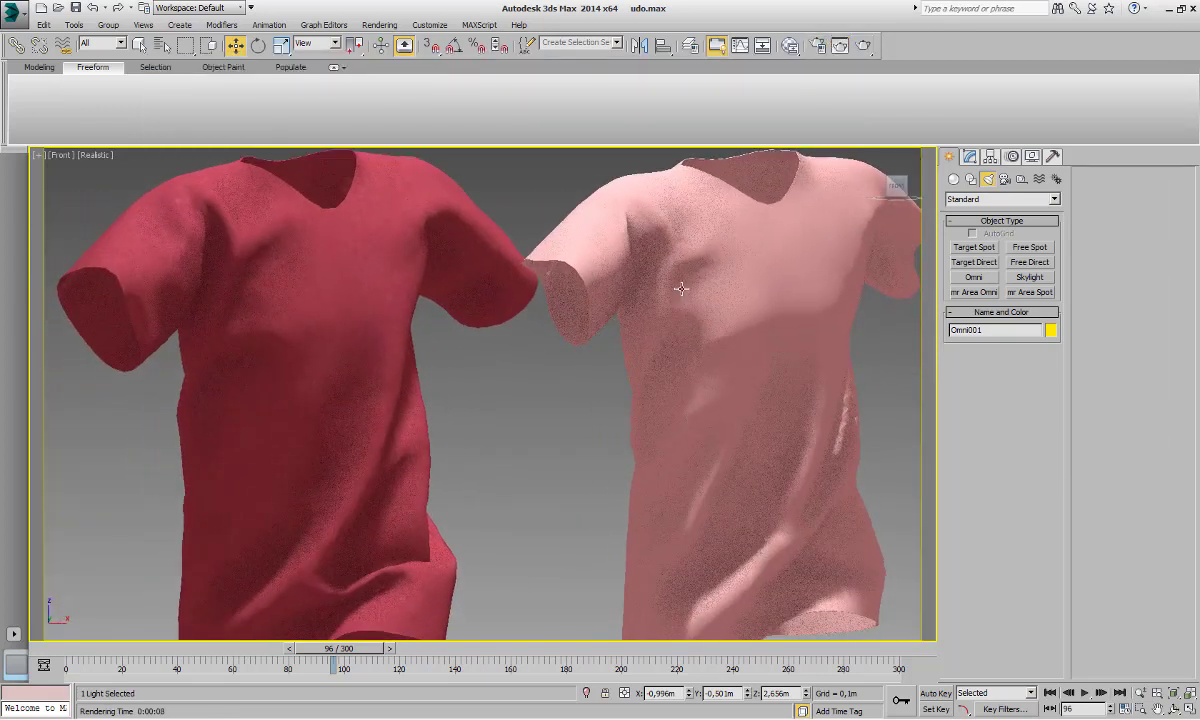
pyautogui.click(862, 45)
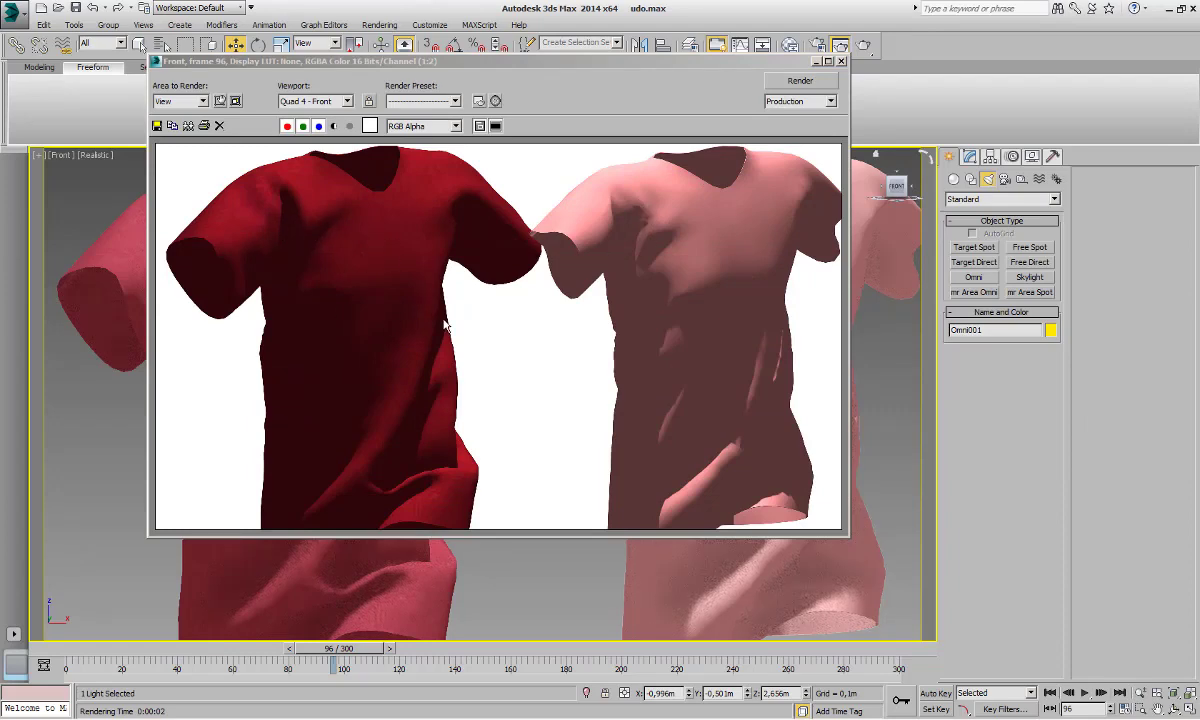
pyautogui.click(842, 62)
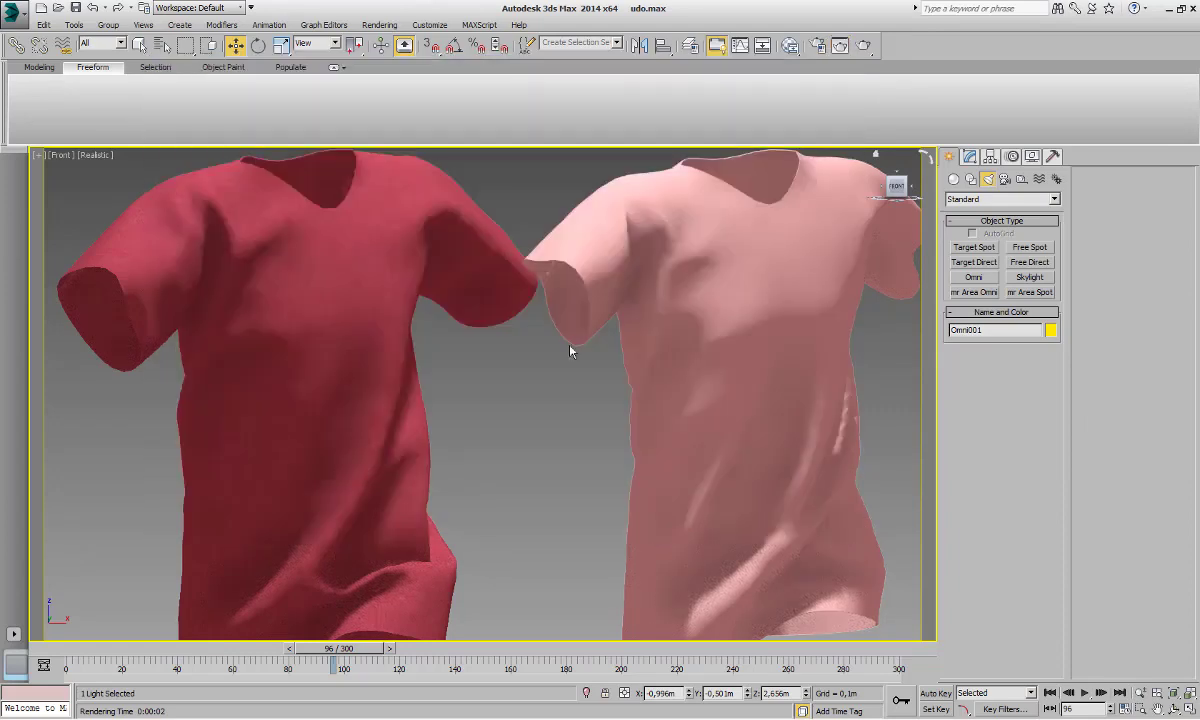
# - Select the pink shirt and render both shirts and the avatar from behind at frame 96
pyautogui.scroll(-4, 494, 289)
pyautogui.click(602, 318)
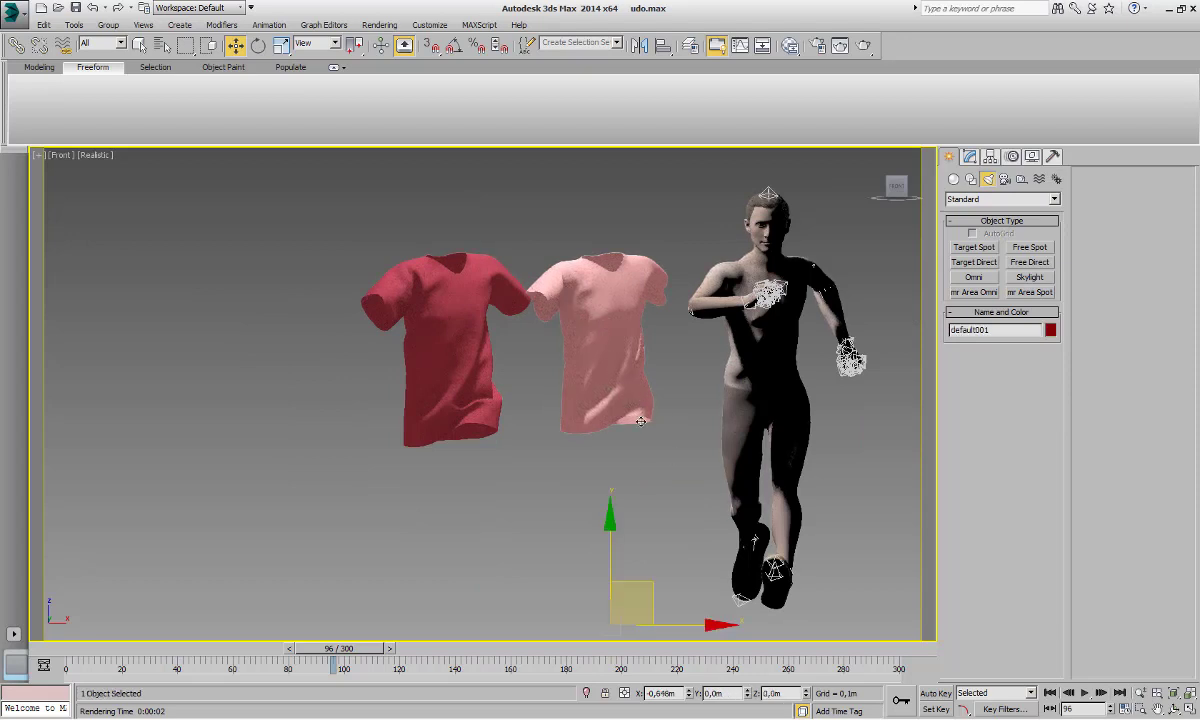
pyautogui.keyDown('alt'); pyautogui.moveTo(511, 413); pyautogui.dragTo(713, 431, button='middle'); pyautogui.keyUp('alt')
pyautogui.scroll(3, 714, 400)
pyautogui.moveTo(715, 381); pyautogui.dragTo(631, 444, button='middle')
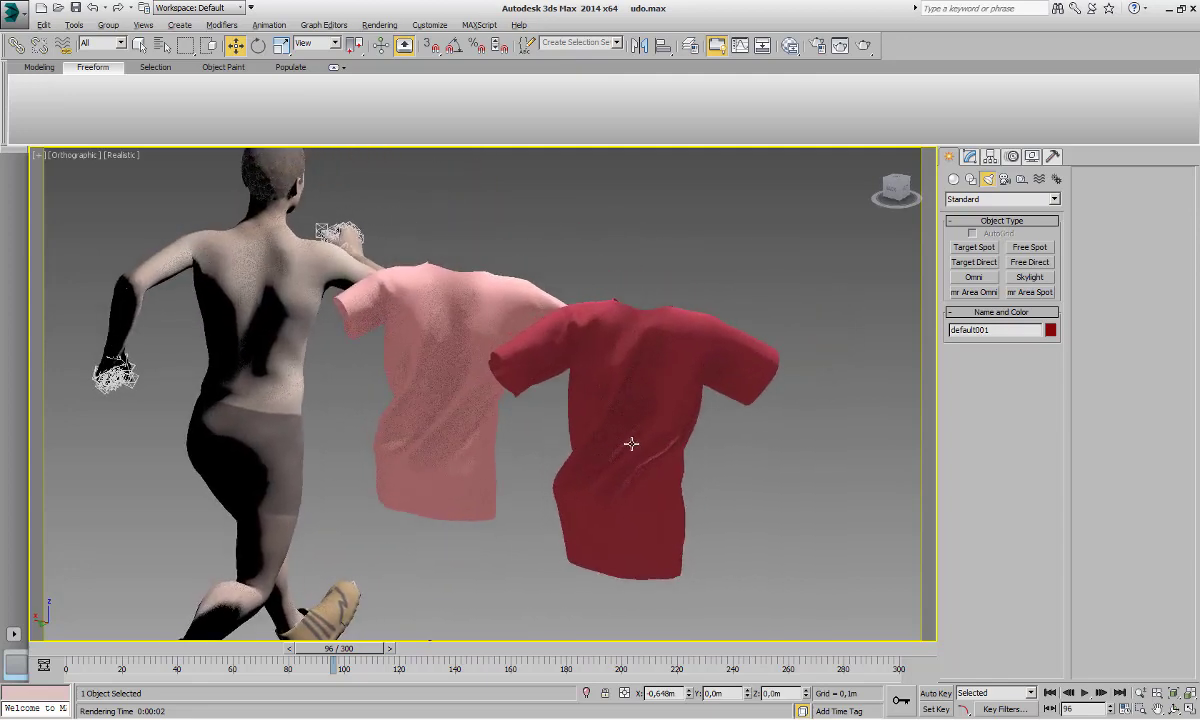
pyautogui.click(858, 48)
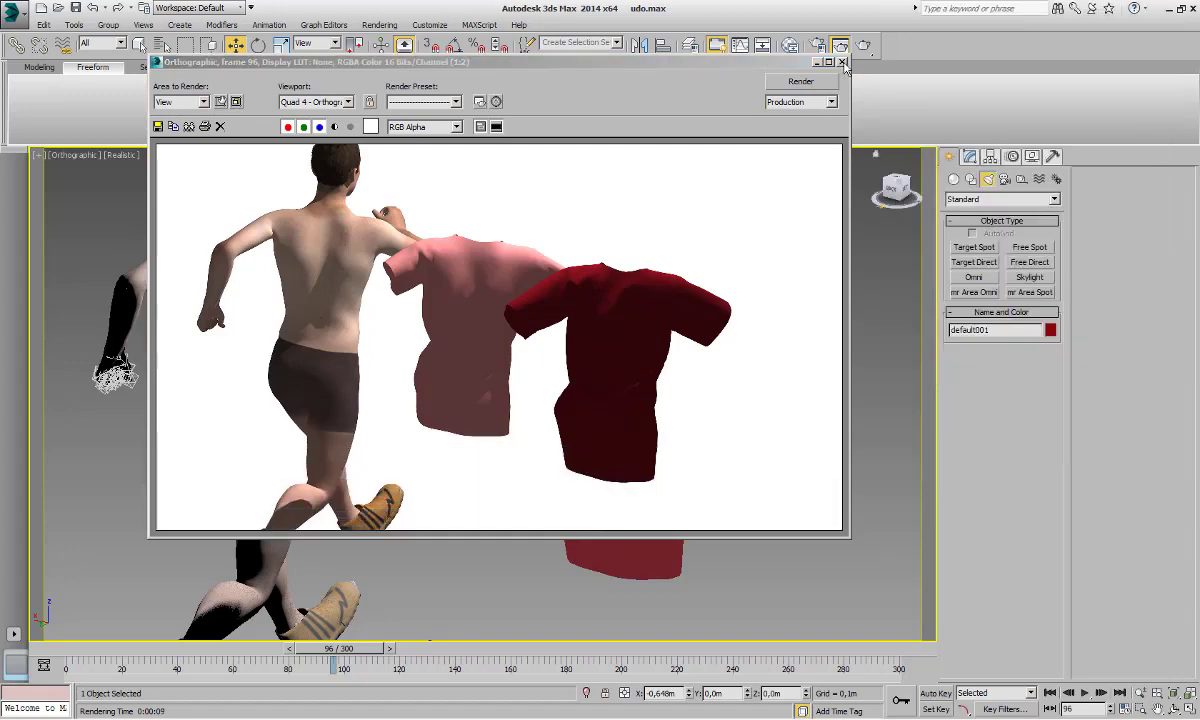
pyautogui.click(843, 62)
# - Go to frame 136, render the rear view and examine the sleeve and back folds of both shirts up close
pyautogui.moveTo(358, 656); pyautogui.dragTo(462, 643)
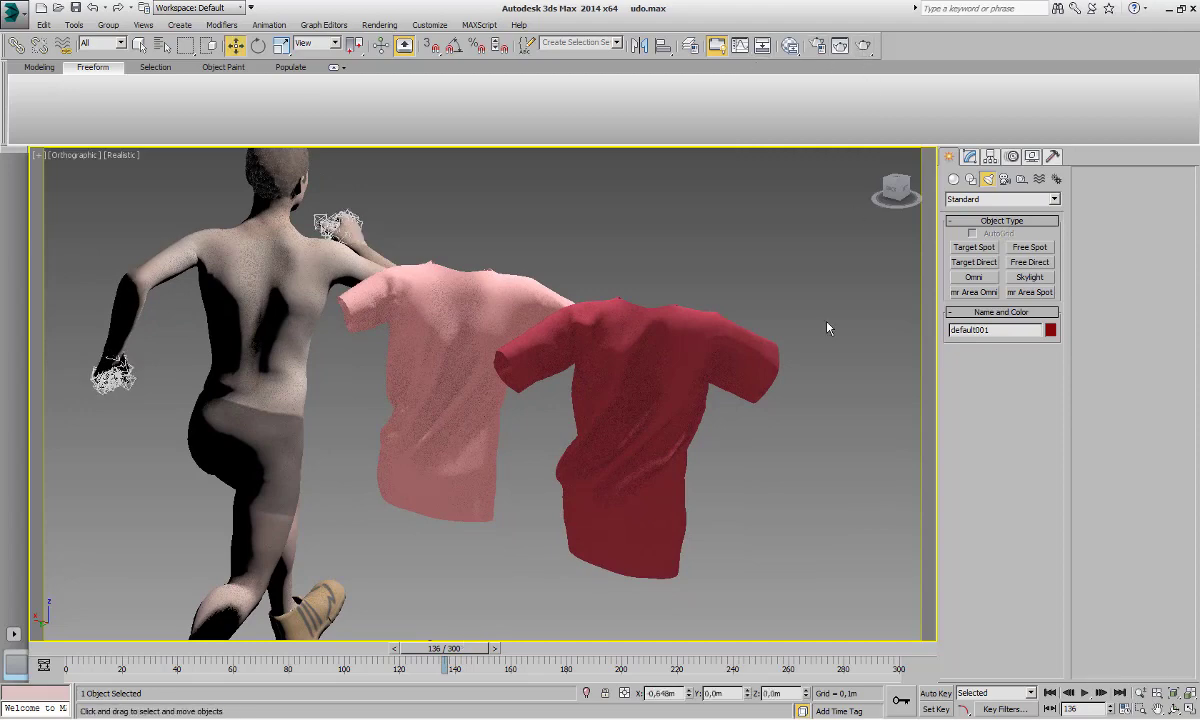
pyautogui.click(863, 44)
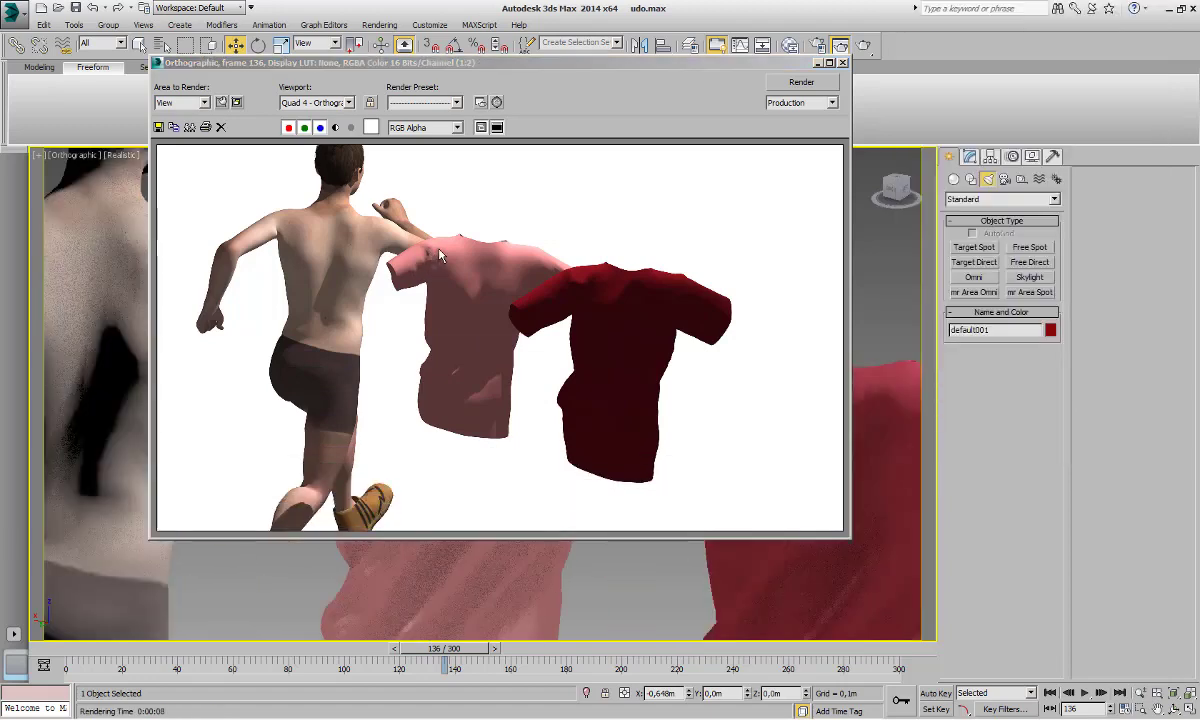
pyautogui.scroll(4, 448, 270)
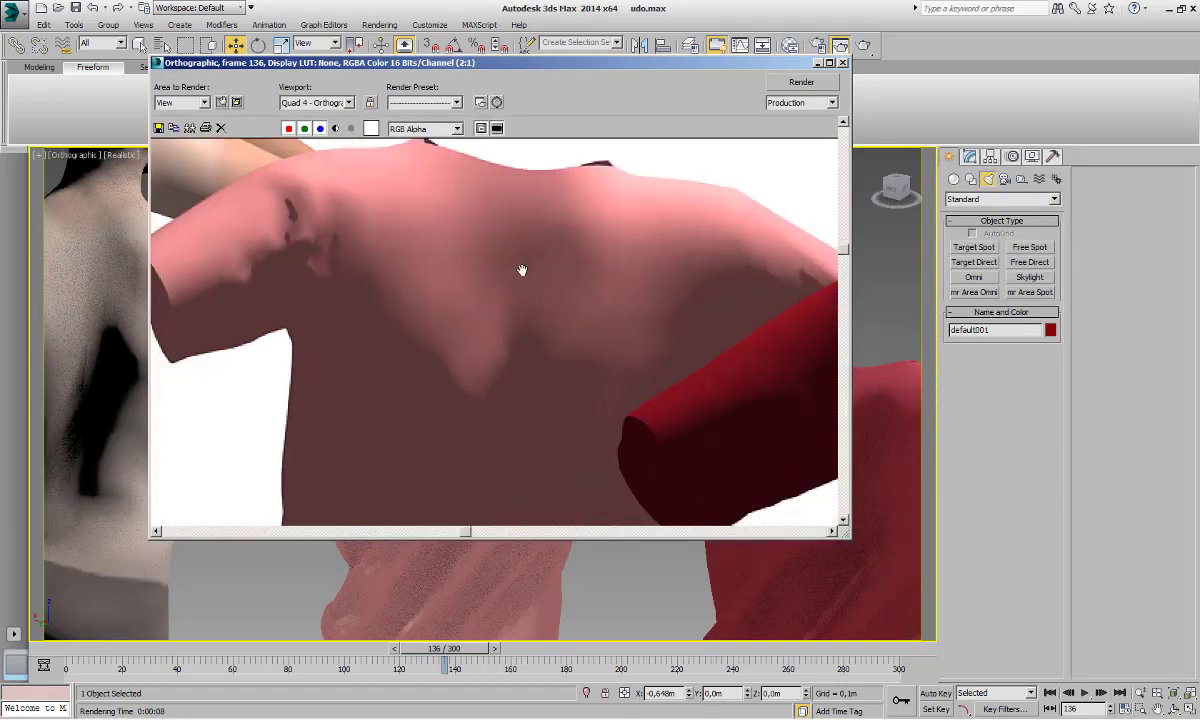
pyautogui.scroll(-1, 463, 275)
pyautogui.moveTo(485, 267); pyautogui.dragTo(227, 223)
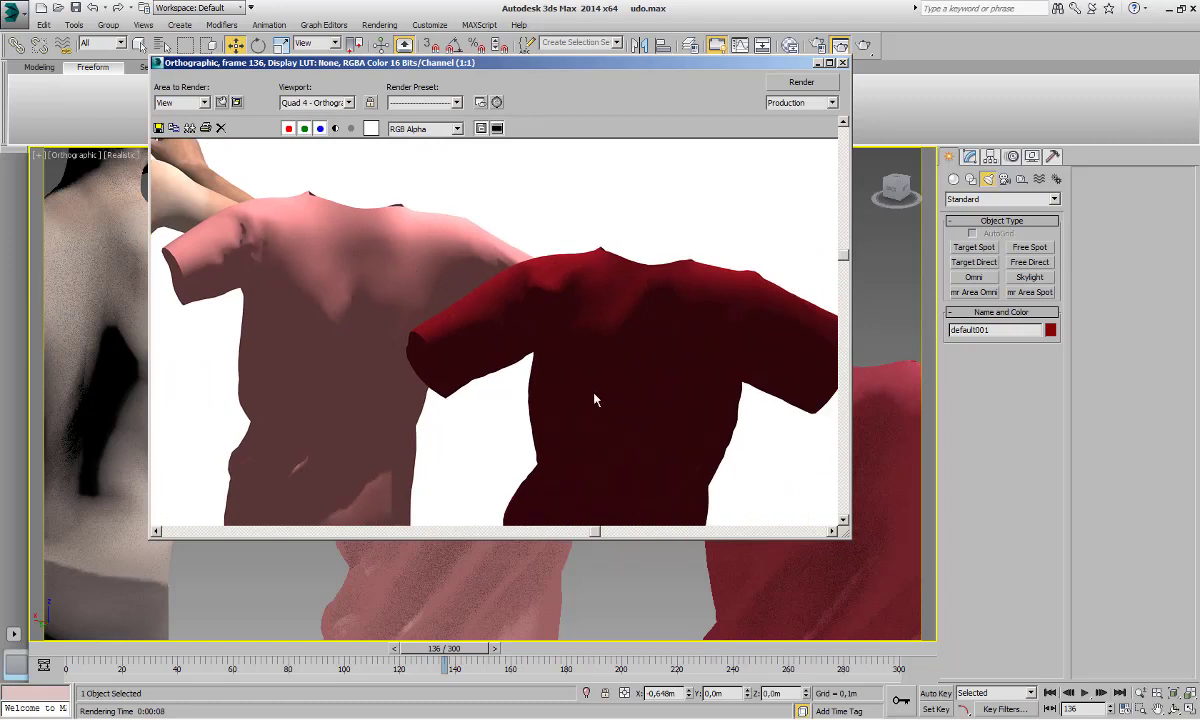
pyautogui.click(843, 63)
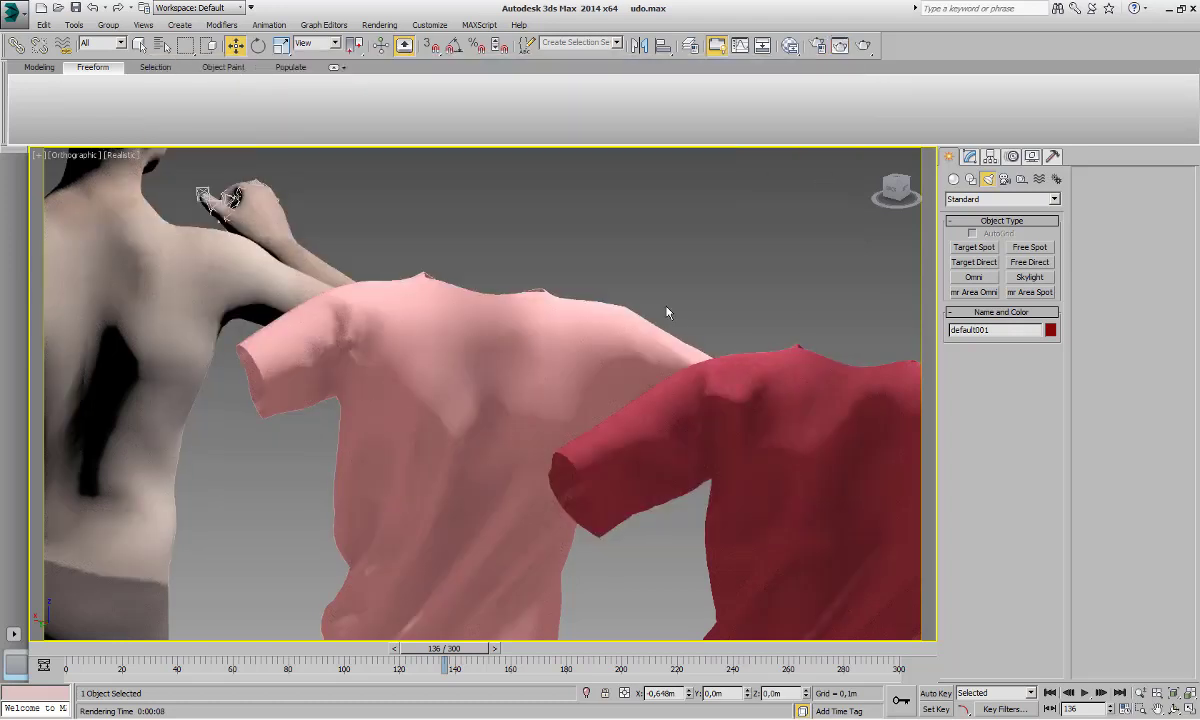
# - Return to the front view, deselect everything and scrub to frame 165 to compare the shirts beside the avatar
pyautogui.press('f')
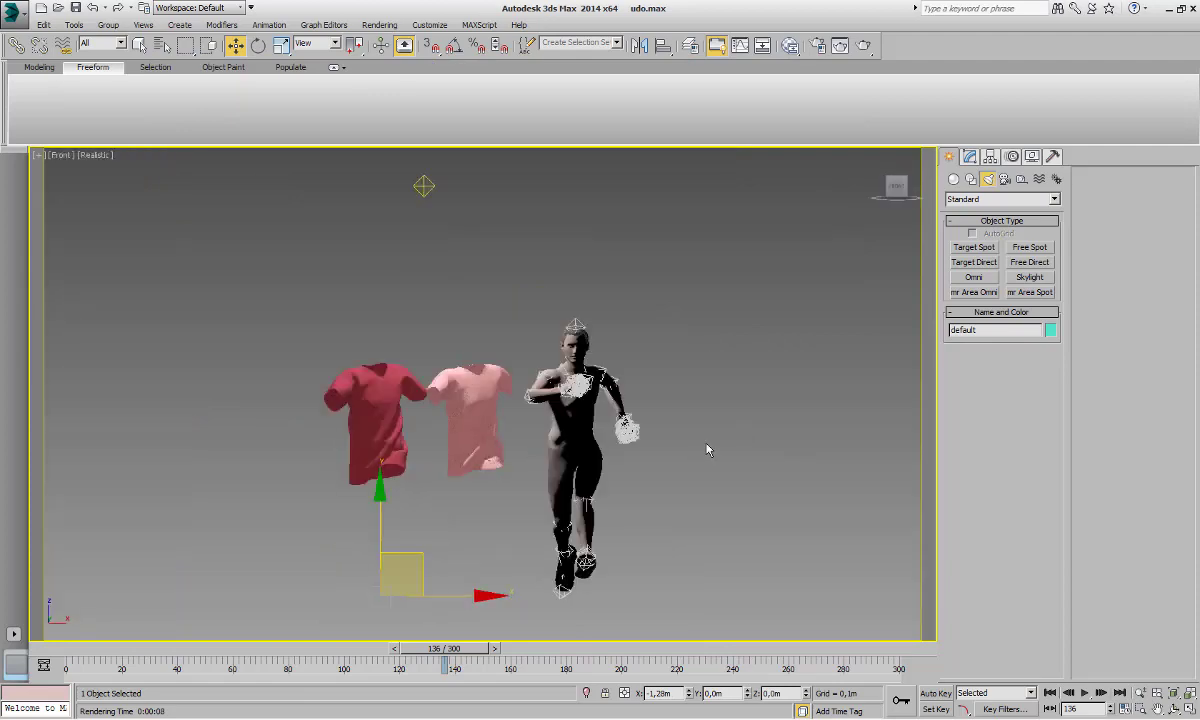
pyautogui.click(451, 517)
pyautogui.scroll(3, 440, 410)
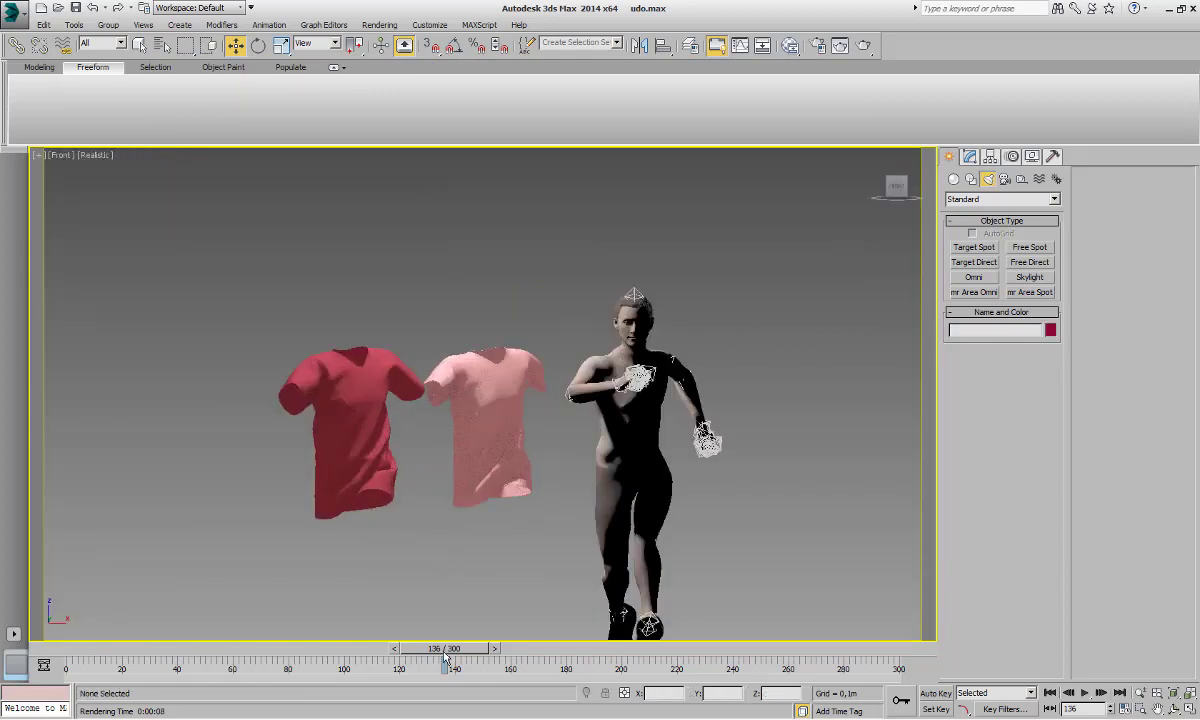
pyautogui.moveTo(444, 650); pyautogui.dragTo(509, 662)
pyautogui.press('w')
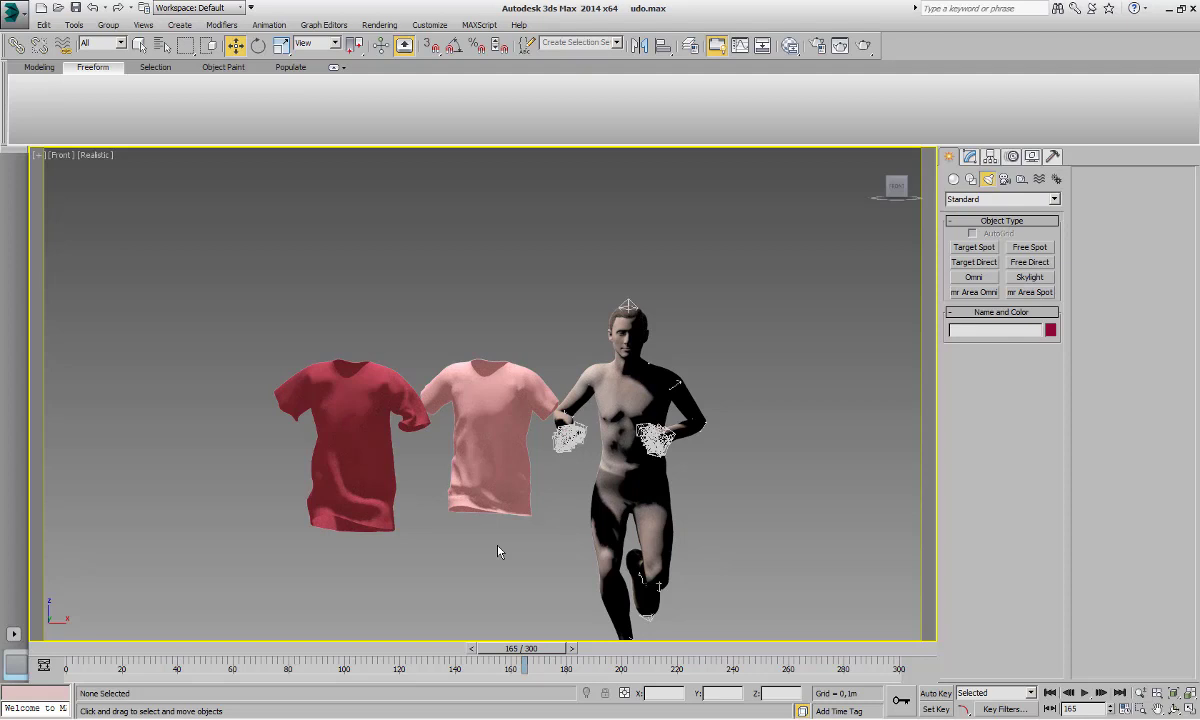
# - Switch to the LD5.mp4 video, play it to examine the clothed characters, and jump to 00:14 and back near the start
pyautogui.hotkey('alt', 'Tab')
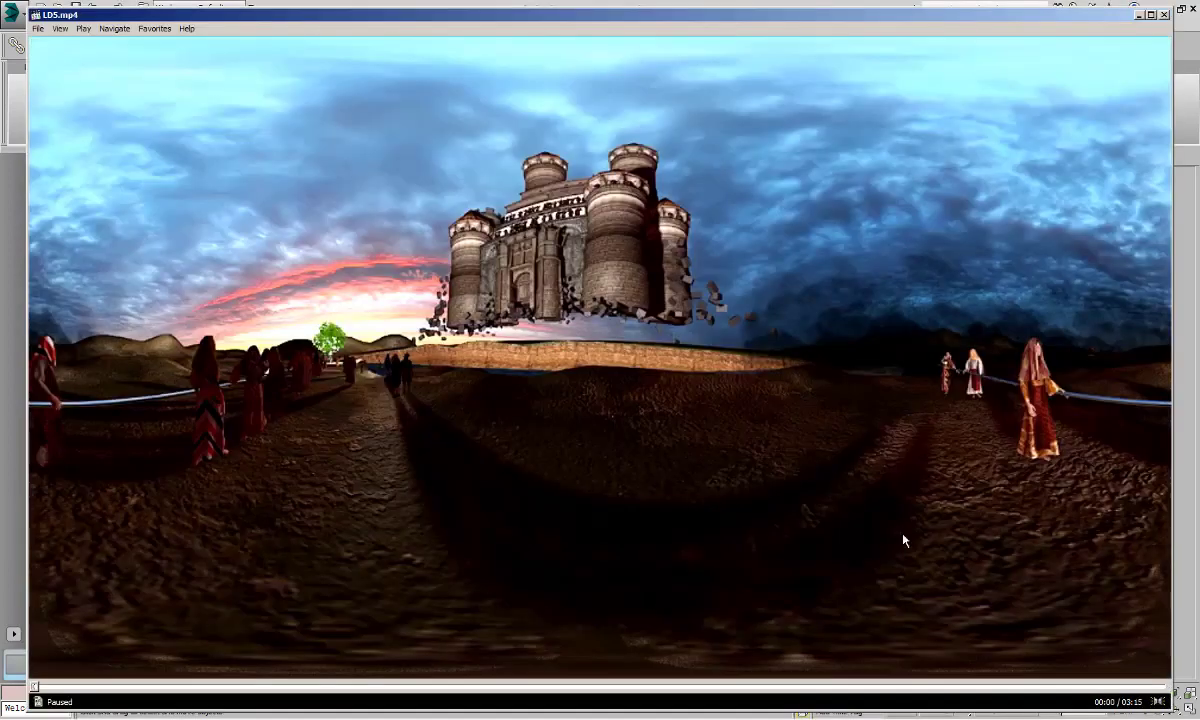
pyautogui.press('space')
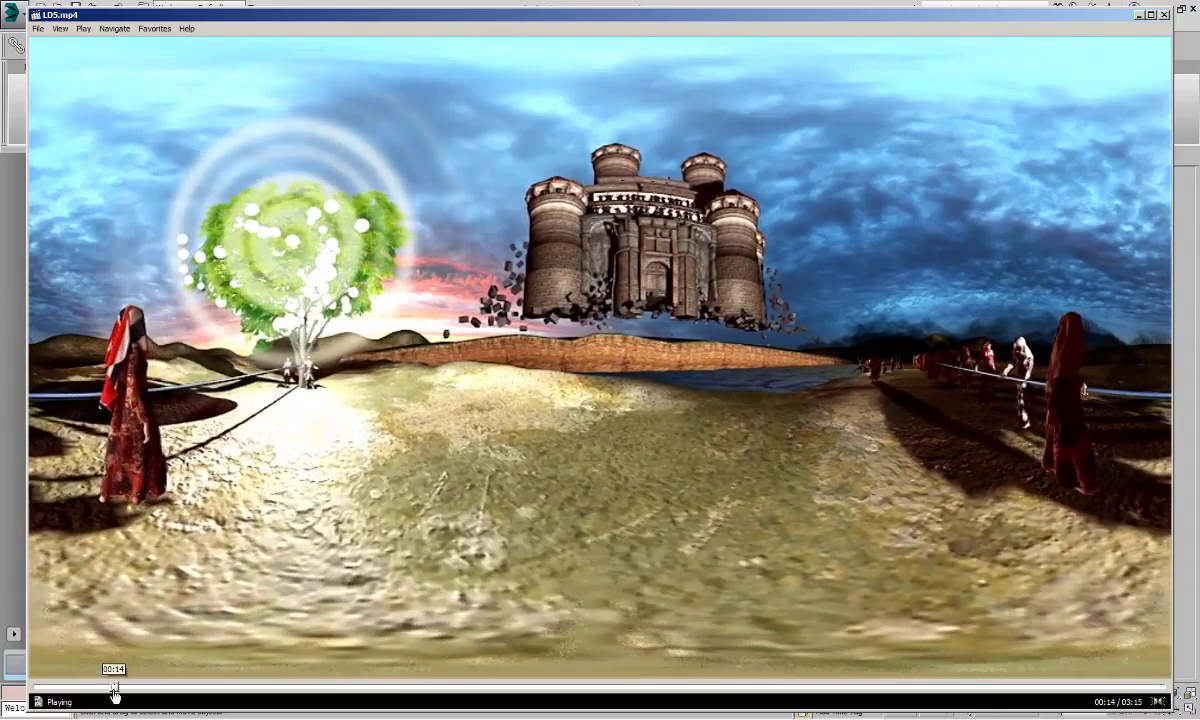
pyautogui.click(114, 690)
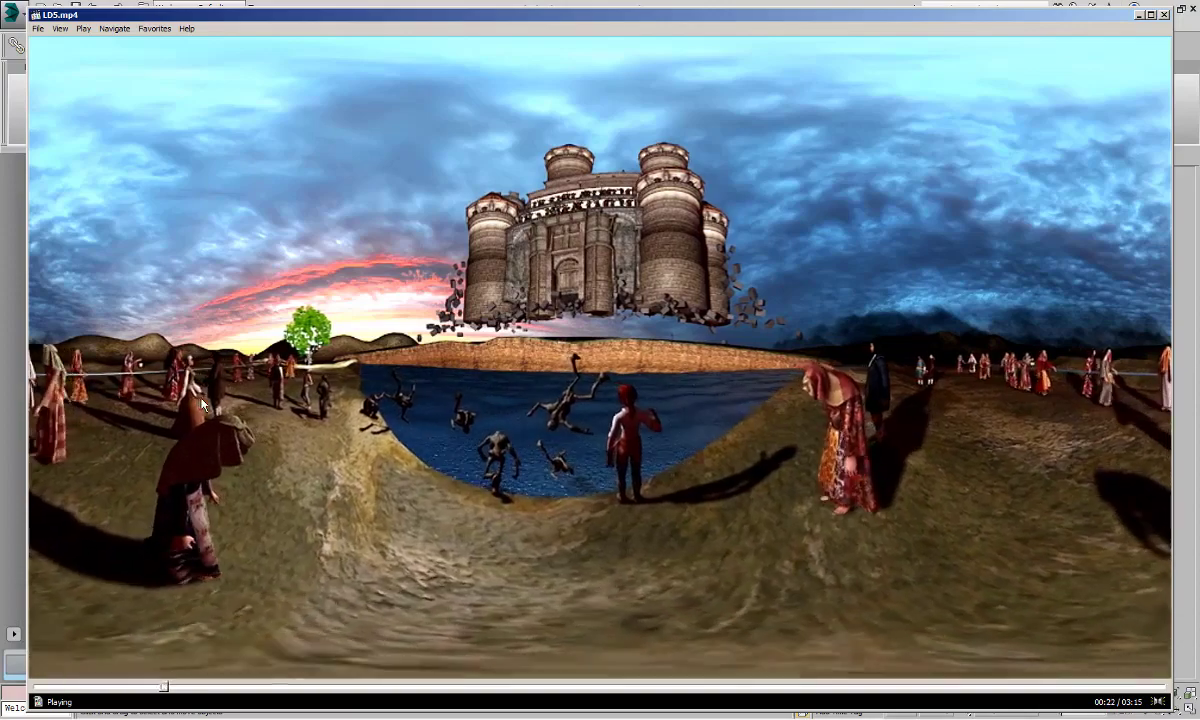
pyautogui.click(40, 687)
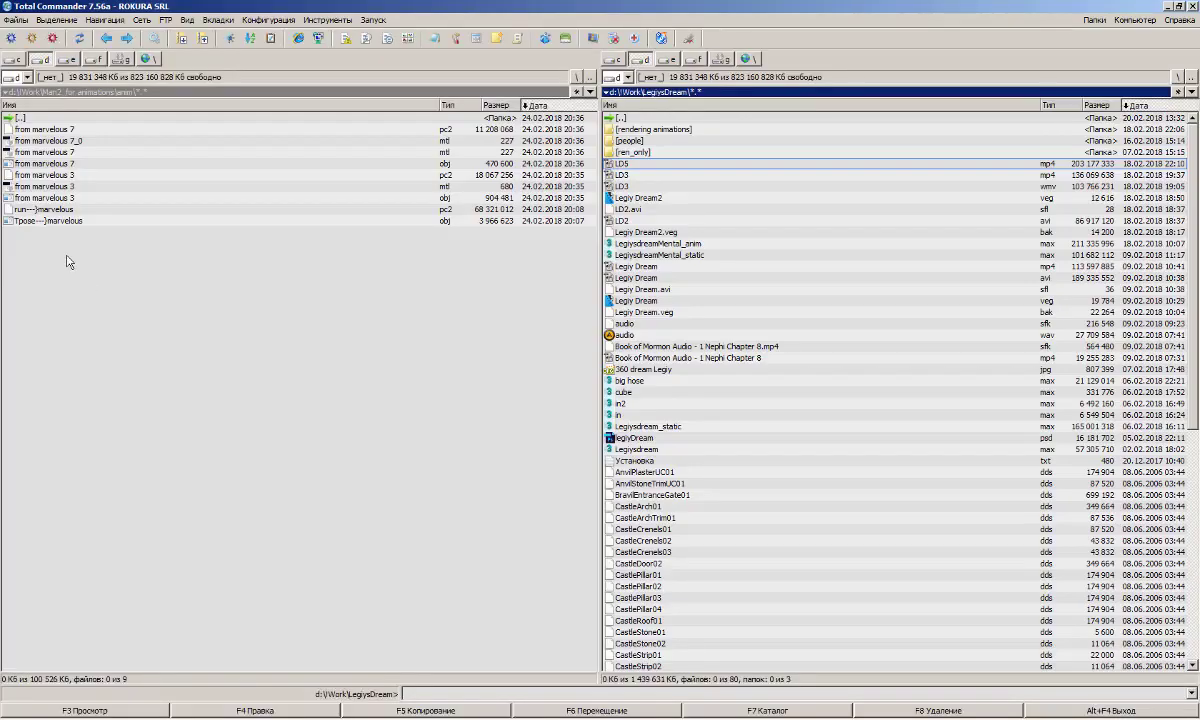
# - Mark the from marvelous 7 and from marvelous 3 pc2 caches in the anim folder to compare their file sizes
pyautogui.click(465, 130)
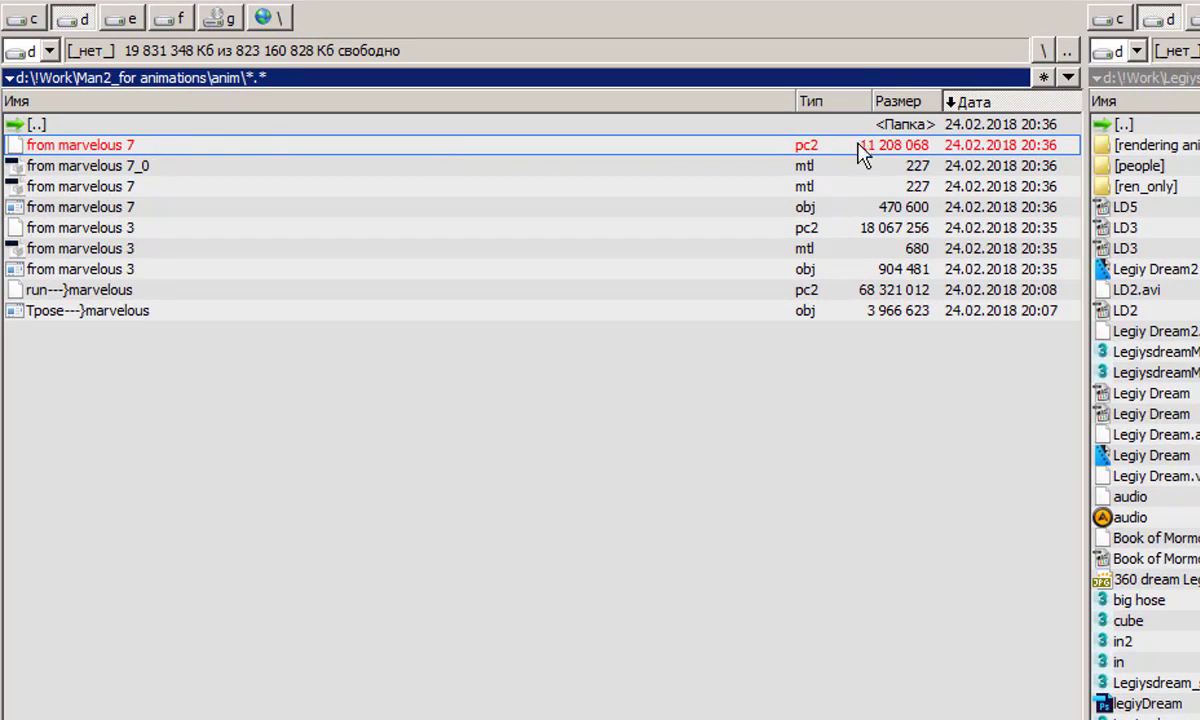
pyautogui.keyDown('ctrl'); pyautogui.click(137, 232); pyautogui.keyUp('ctrl')
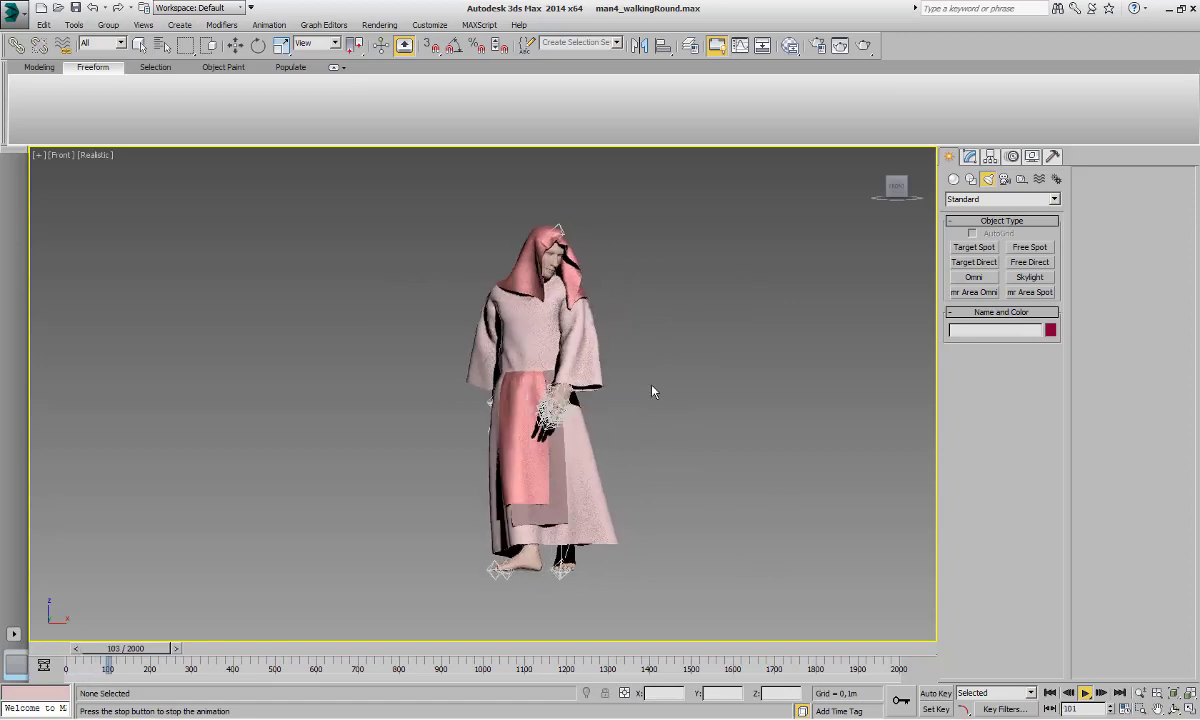
# - Examine the robed character in the playing man4_walkingRound animation from several angles, showing the mesh edges temporarily, and stop at frame 1404
pyautogui.keyDown('alt'); pyautogui.moveTo(651, 394); pyautogui.dragTo(643, 402, button='middle'); pyautogui.keyUp('alt')
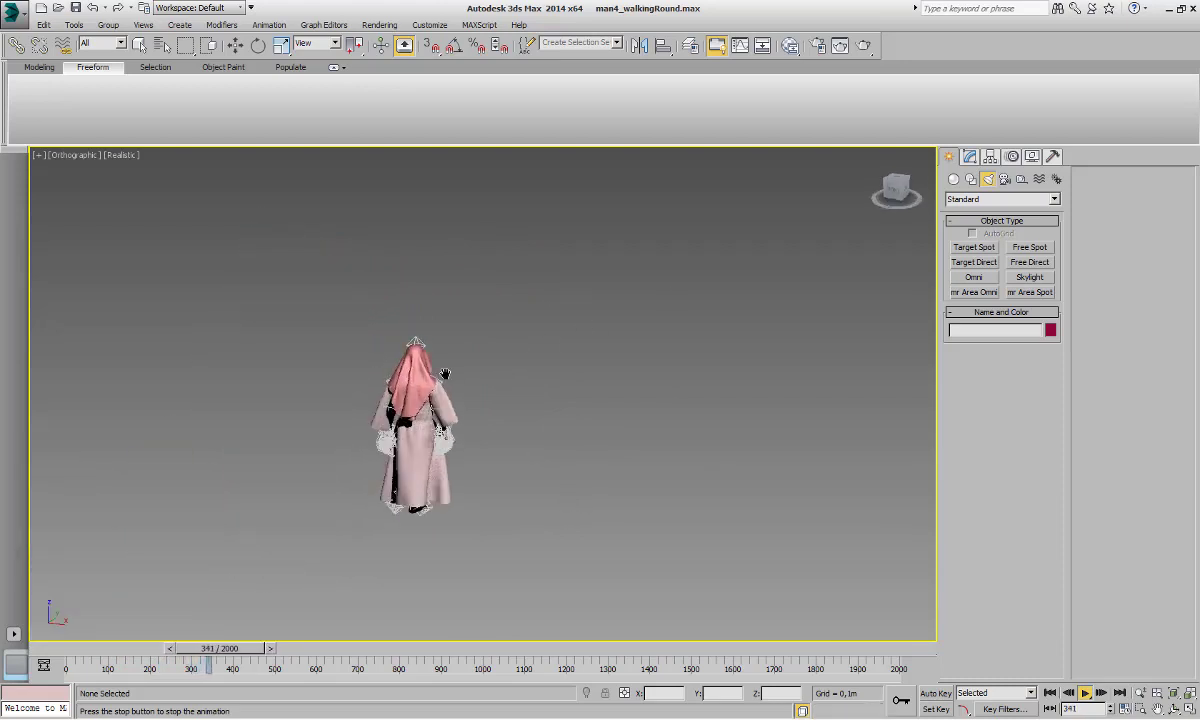
pyautogui.scroll(3, 444, 374)
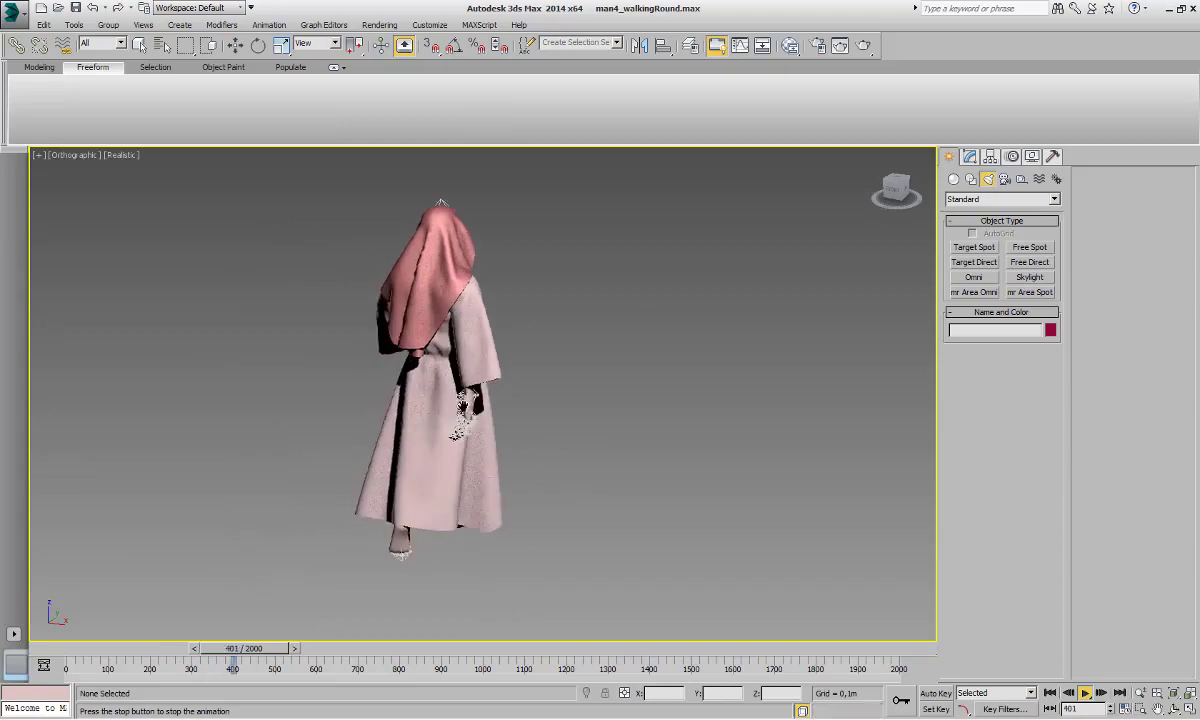
pyautogui.press('F4')
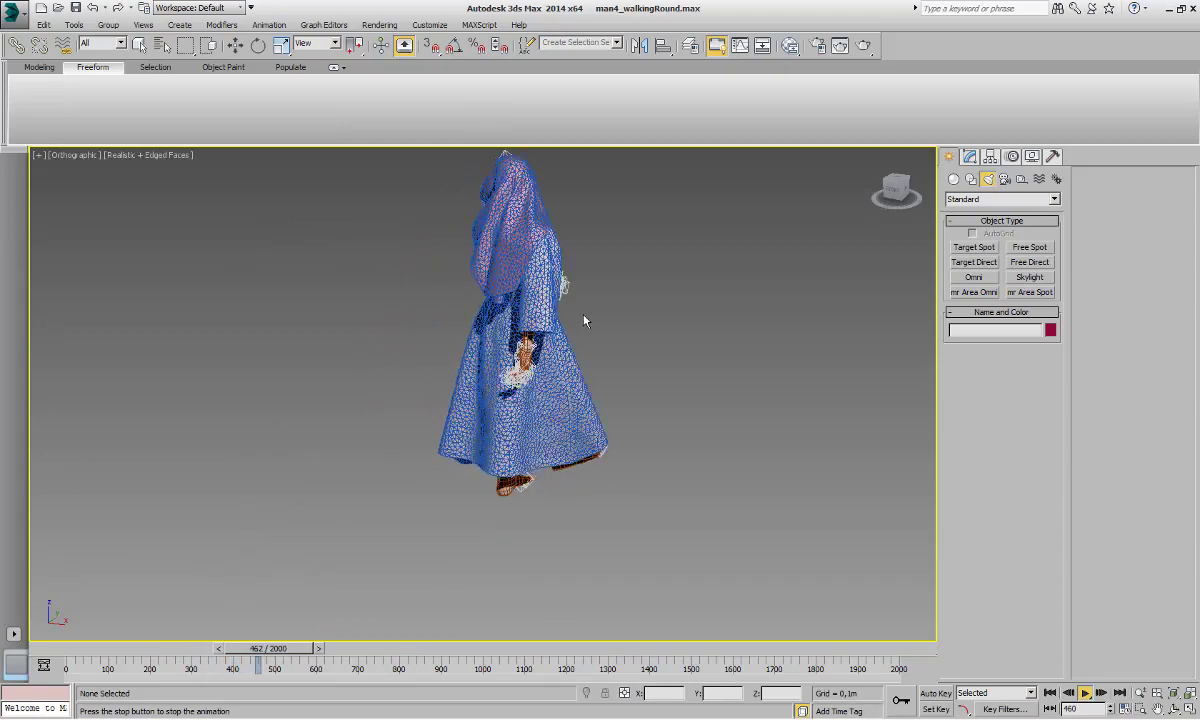
pyautogui.scroll(6, 680, 312)
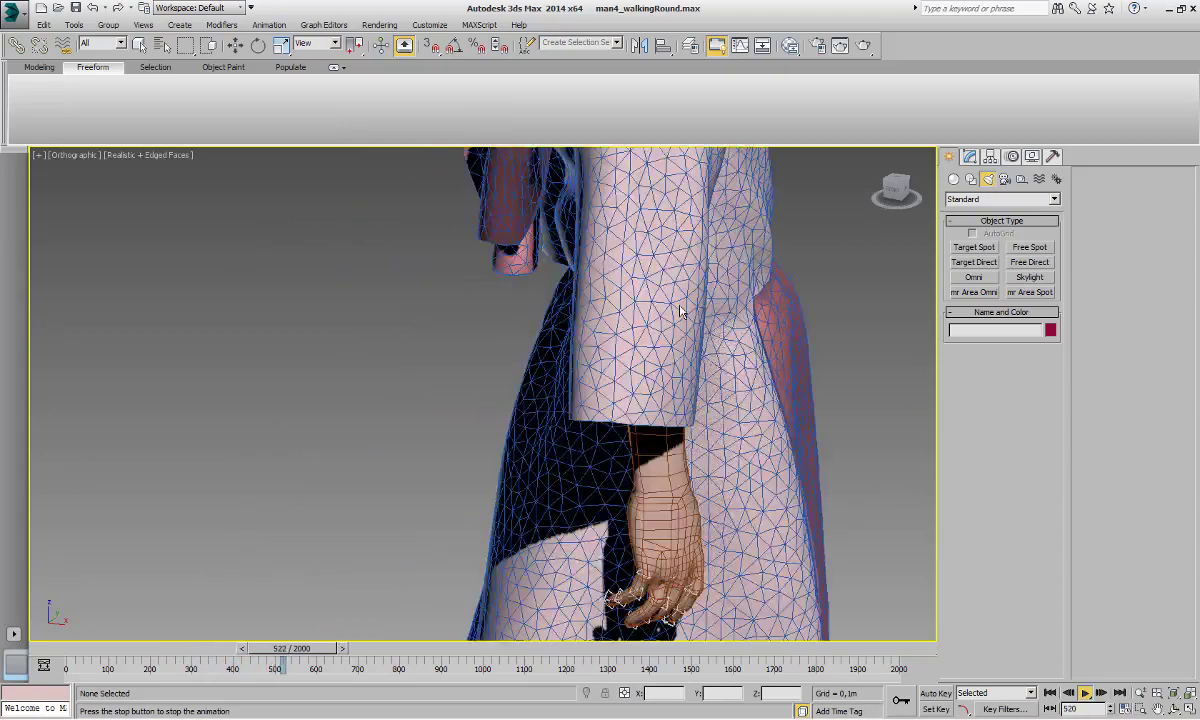
pyautogui.scroll(-8, 680, 312)
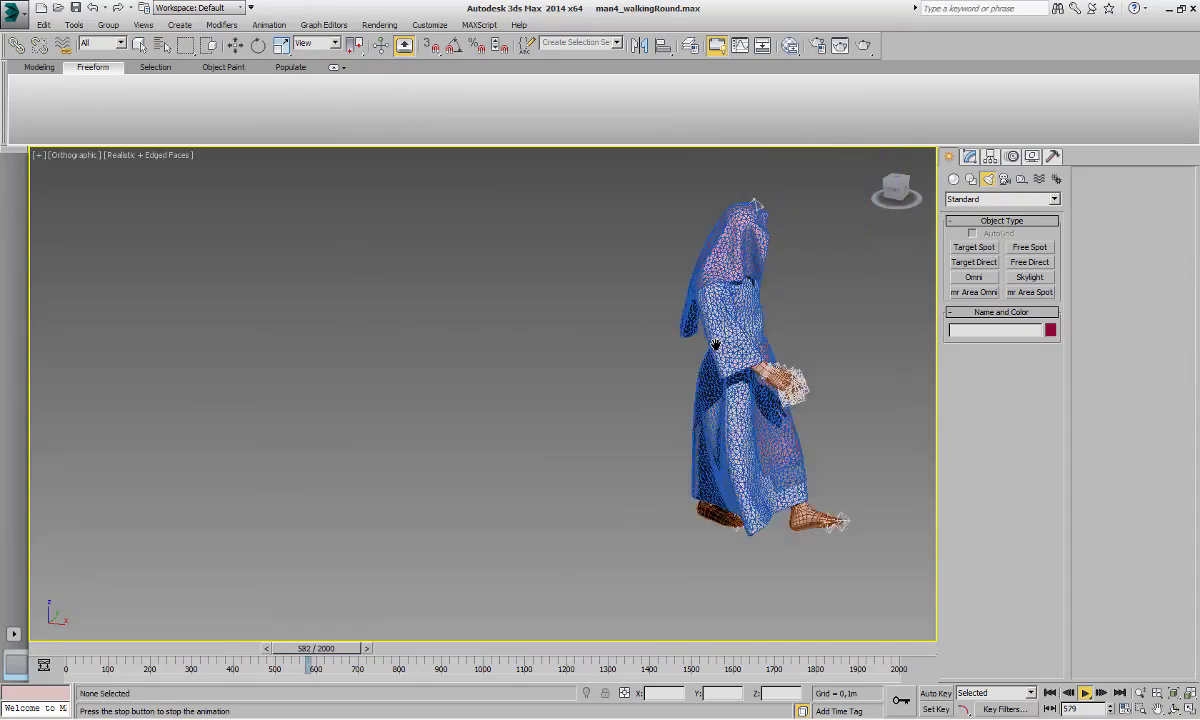
pyautogui.press('F4')
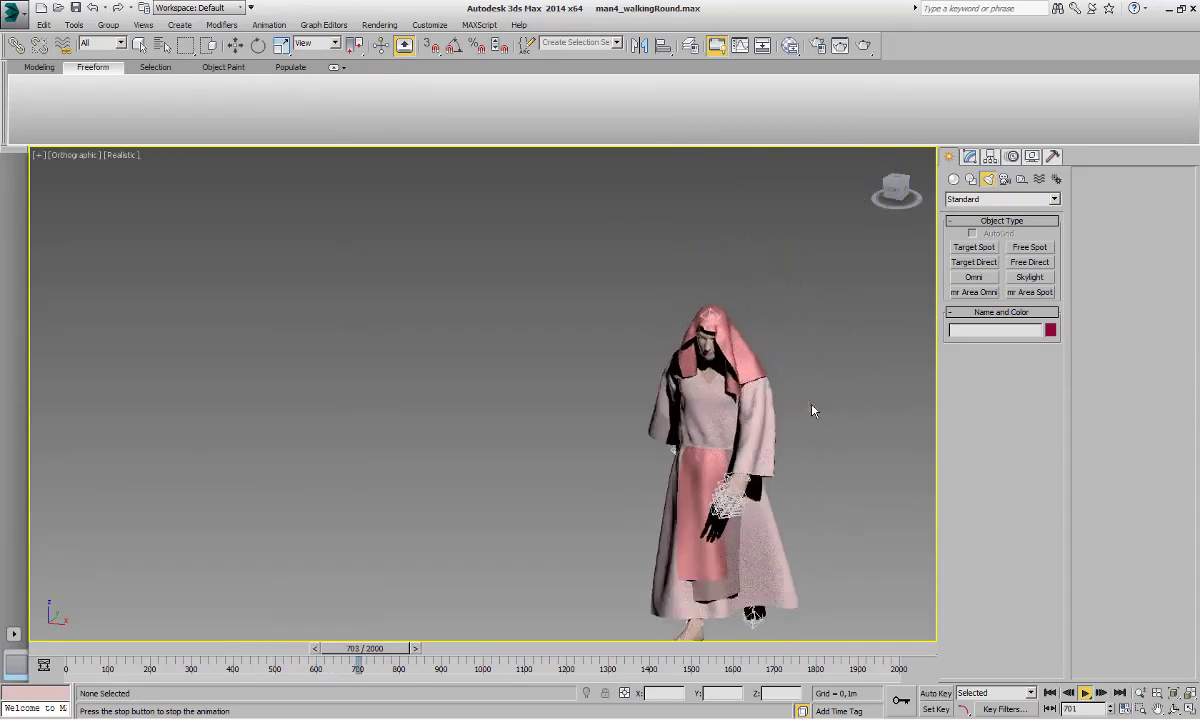
pyautogui.moveTo(812, 410); pyautogui.dragTo(753, 368, button='middle')
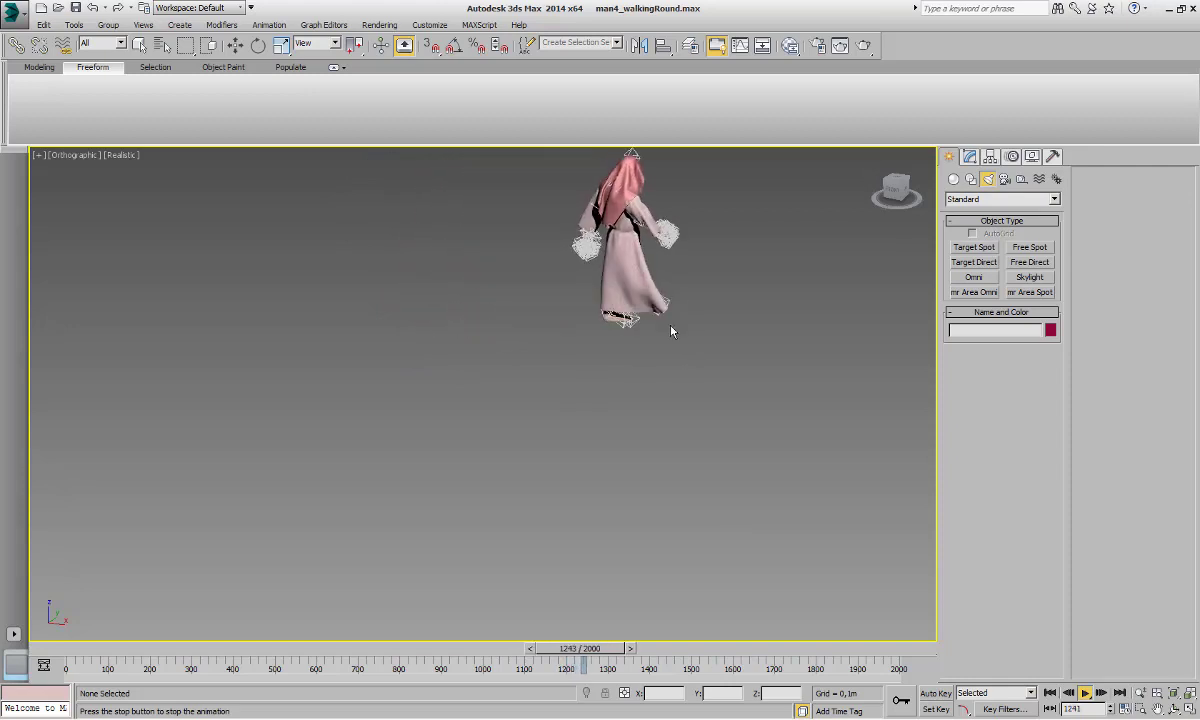
pyautogui.scroll(-3, 611, 370)
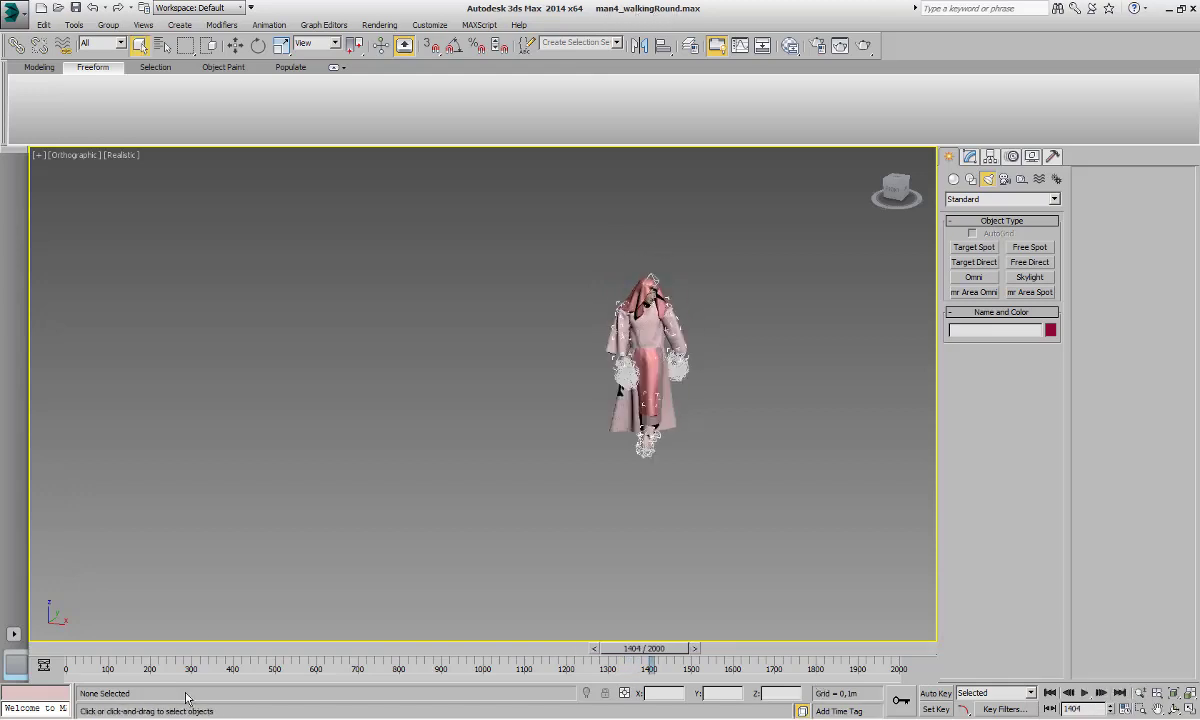
# - Switch to Total Commander and mark the man4WalkingRound---}Max and man4WalkingRound---}Max2 pc2 caches in ManLowPoly to compare their sizes
pyautogui.hotkey('alt', 'Tab')
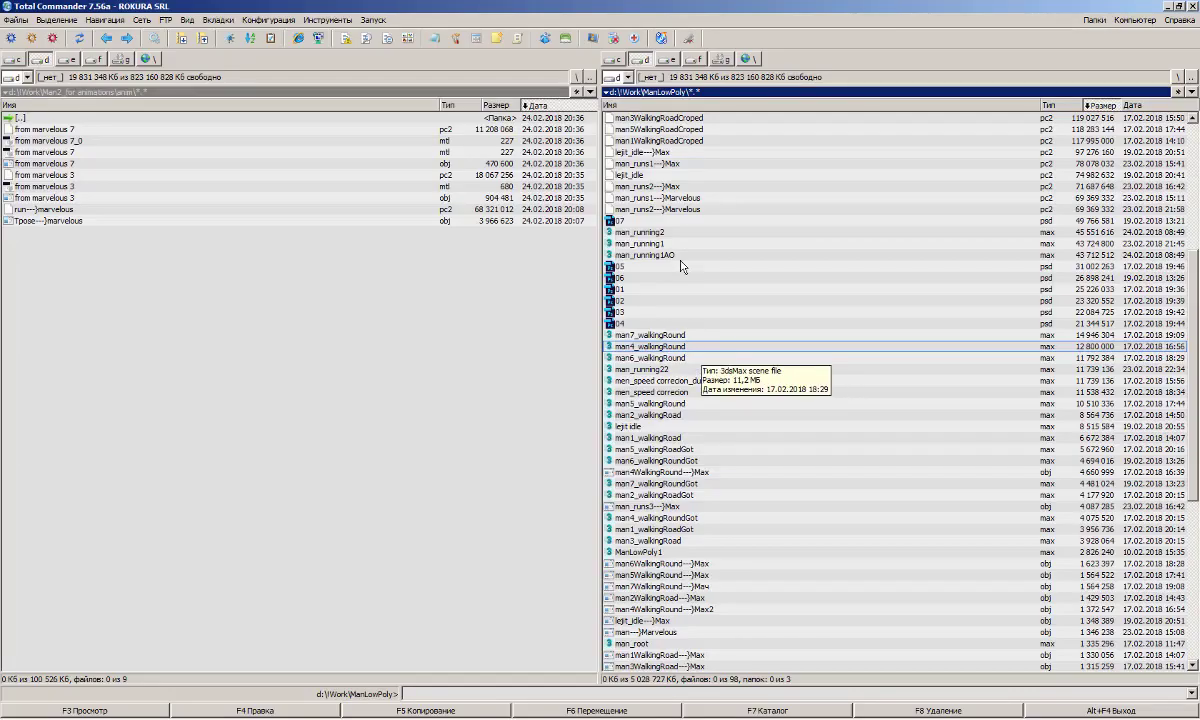
pyautogui.scroll(8, 681, 265)
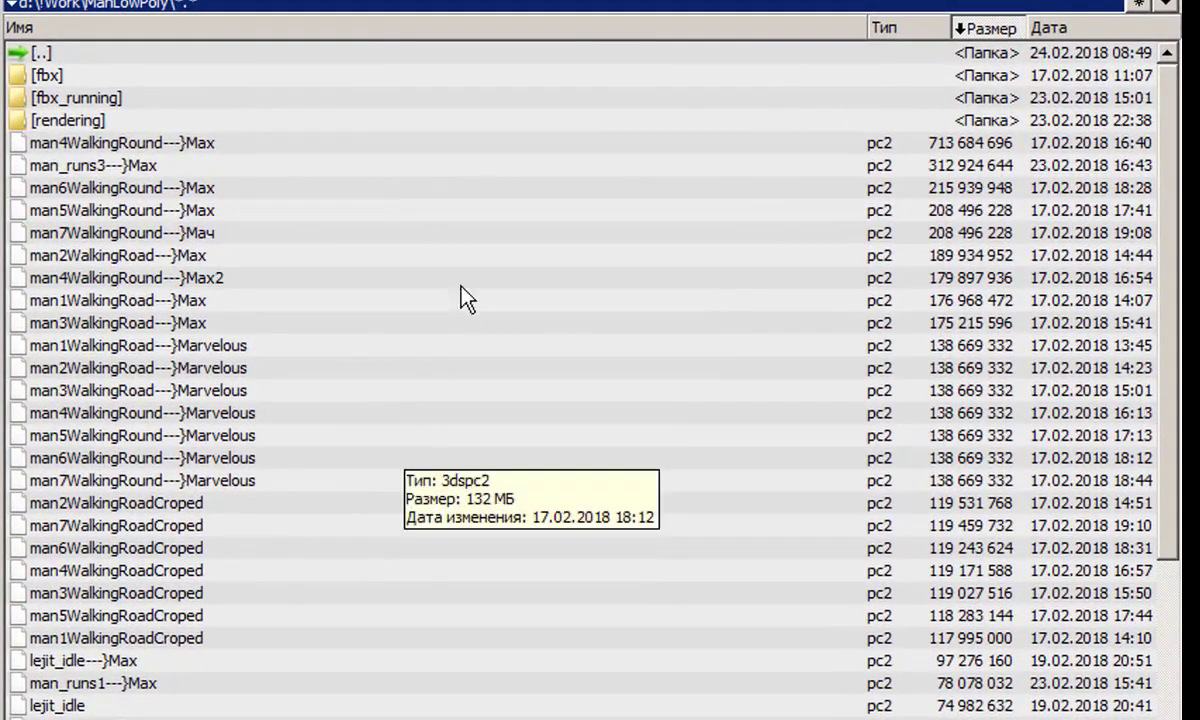
pyautogui.click(148, 145)
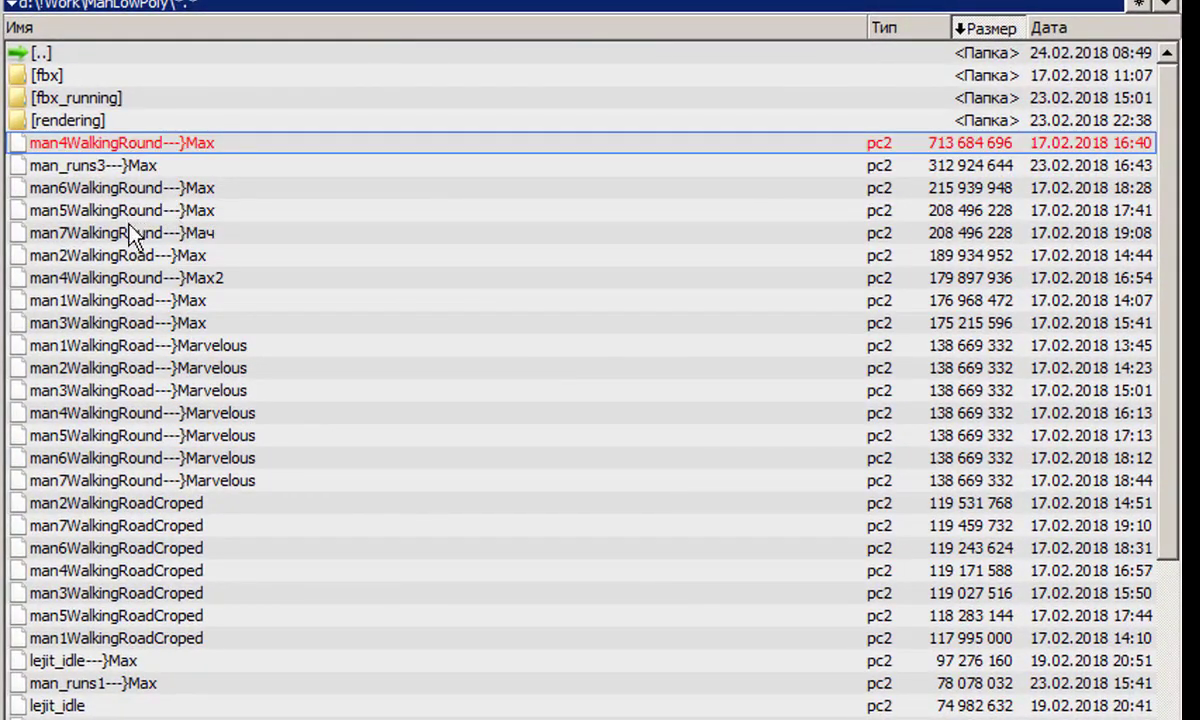
pyautogui.keyDown('ctrl'); pyautogui.click(122, 279); pyautogui.keyUp('ctrl')
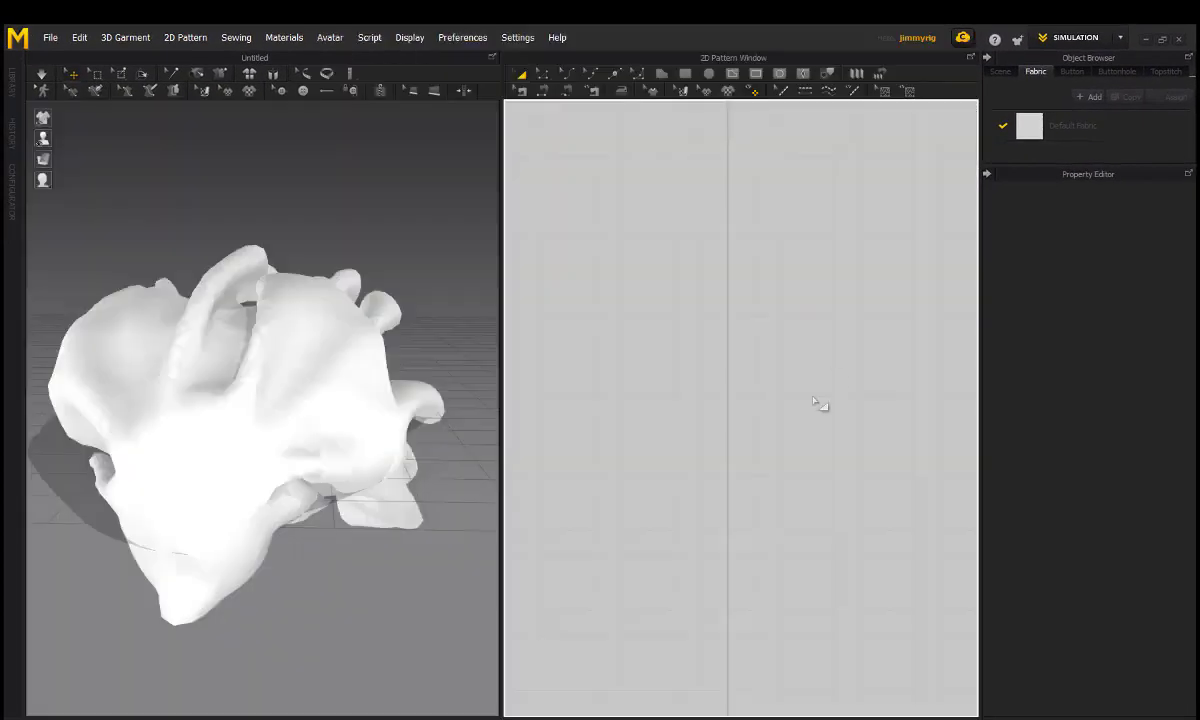
pyautogui.scroll(-3, 633, 308)
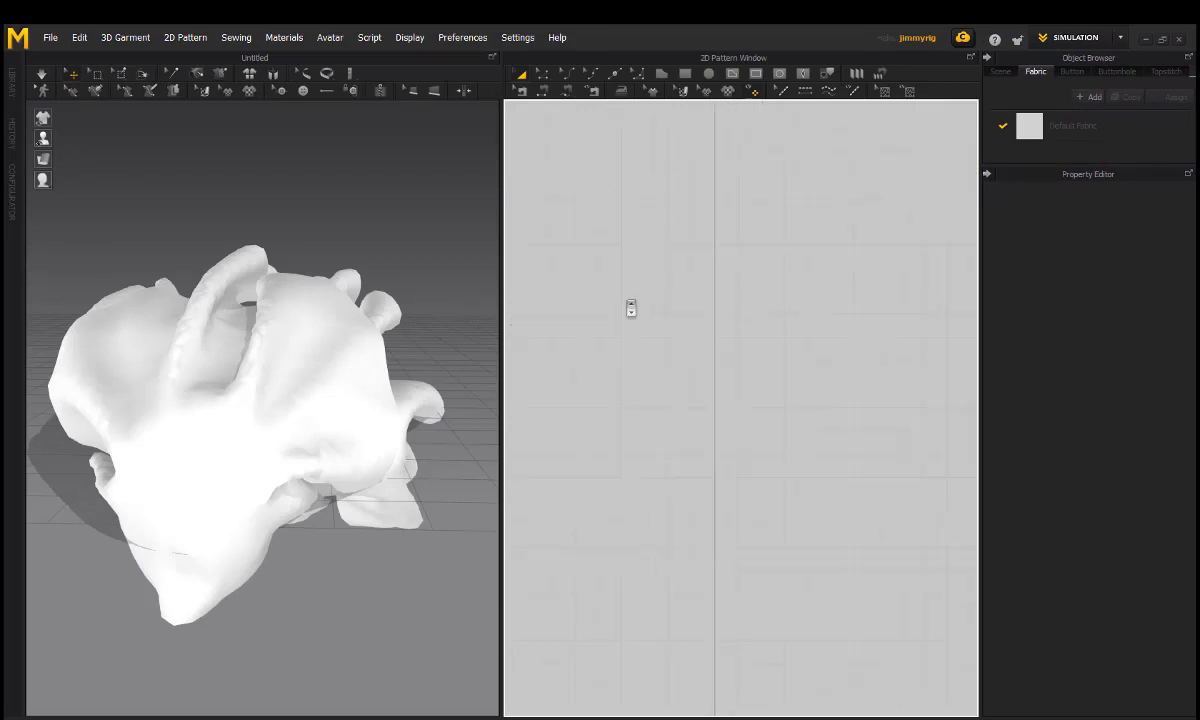